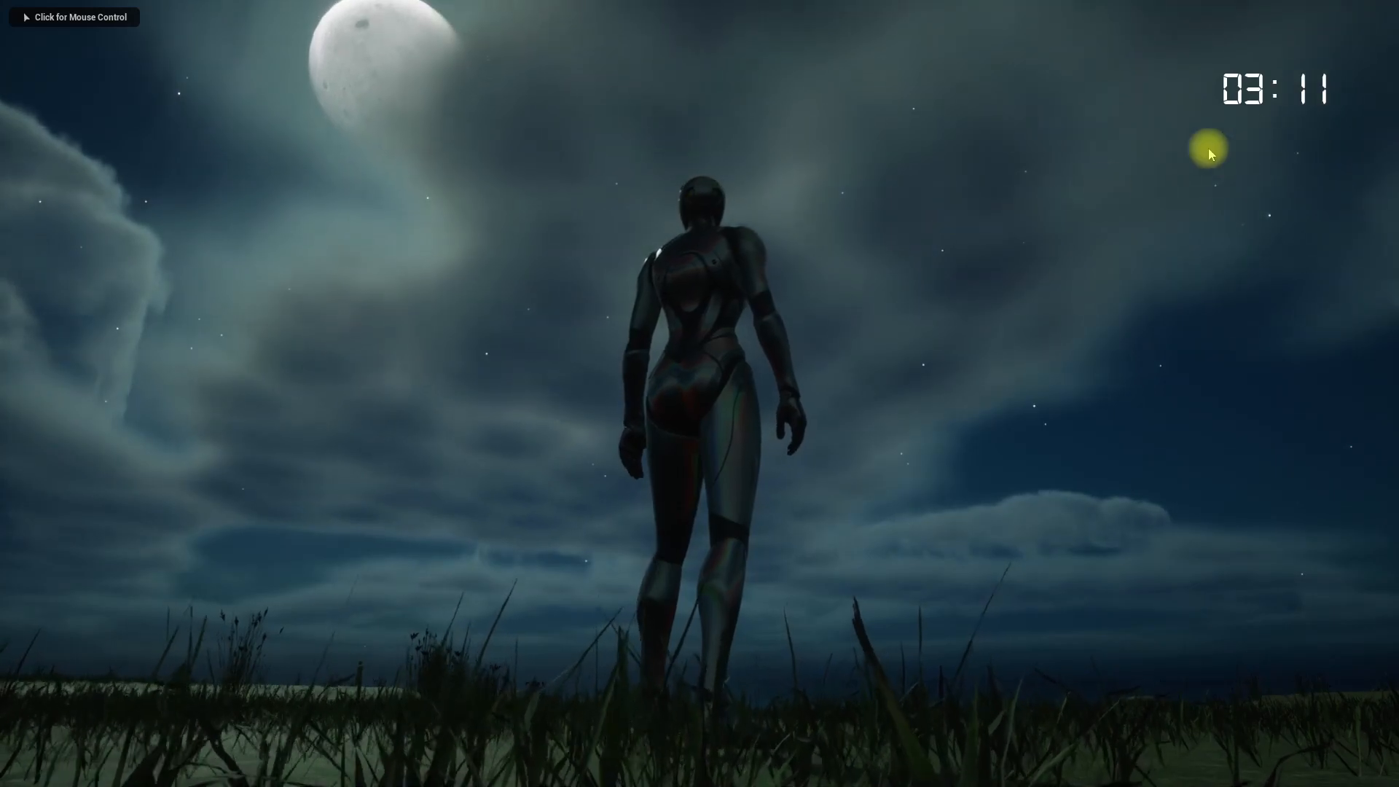
{"action": "left_click", "coordinate": [899, 302]}
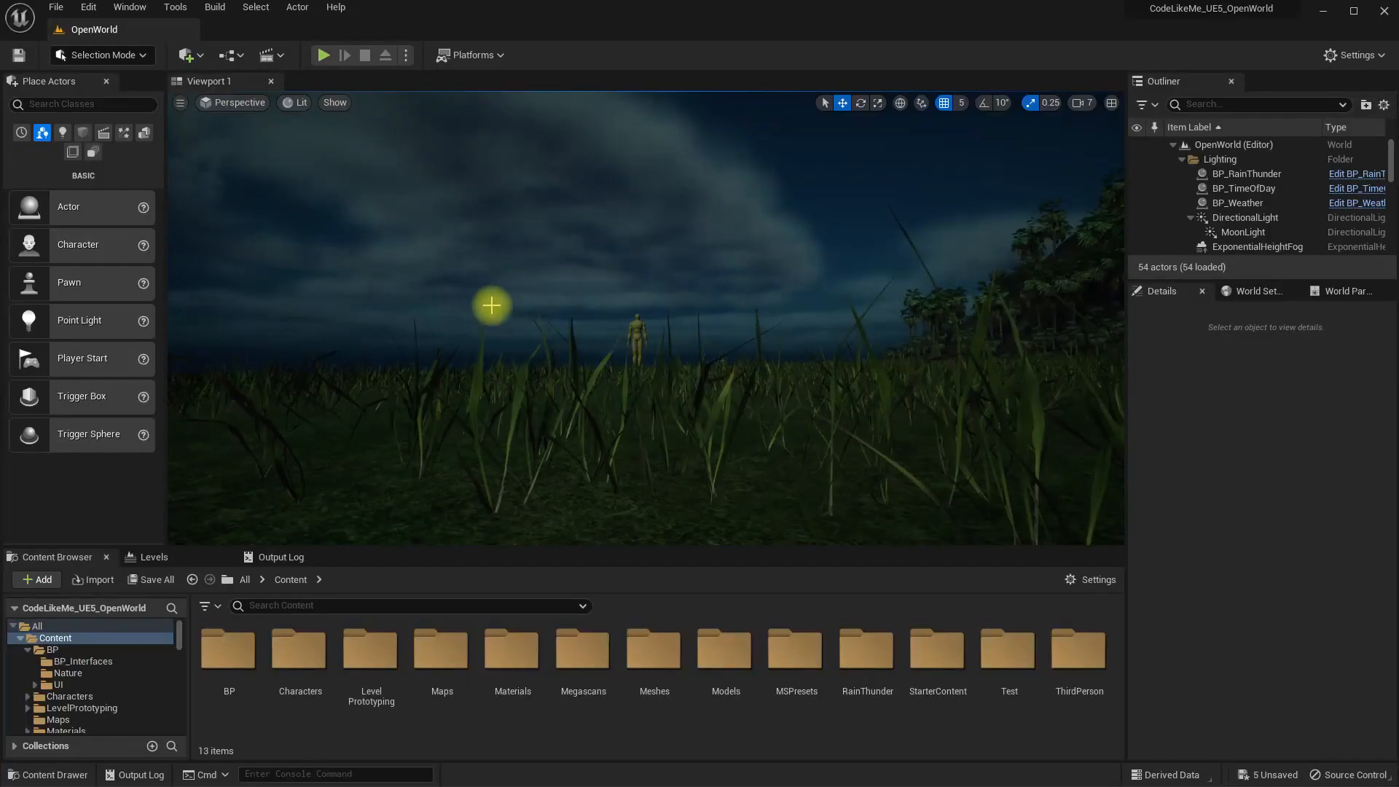
{"action": "key", "text": "e"}
{"action": "right_click_drag", "start_coordinate": [492, 305], "coordinate": [575, 270]}
{"action": "key", "text": "w"}
{"action": "key", "text": "w"}
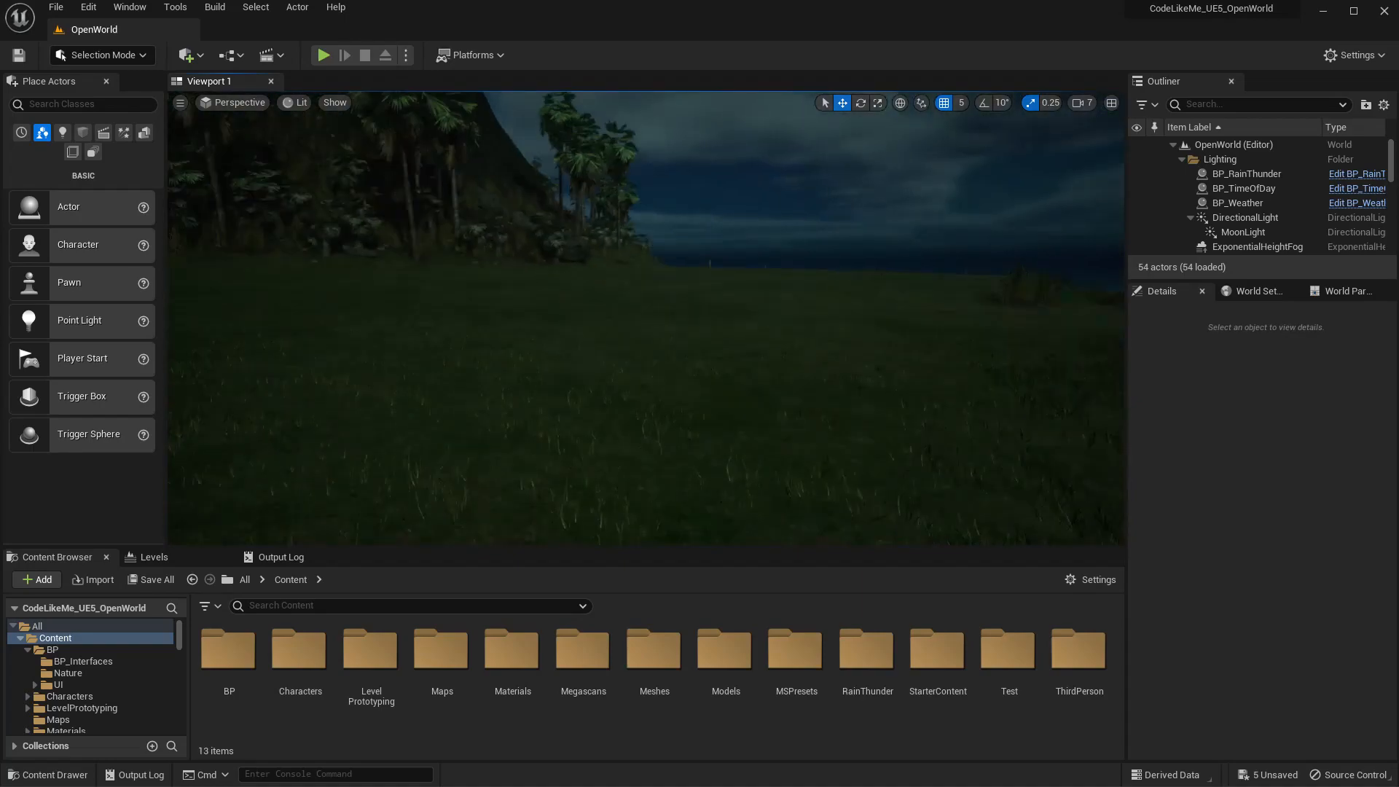
- Create a new folder named FX directly under the project's Content folder
{"action": "right_click", "coordinate": [54, 641]}
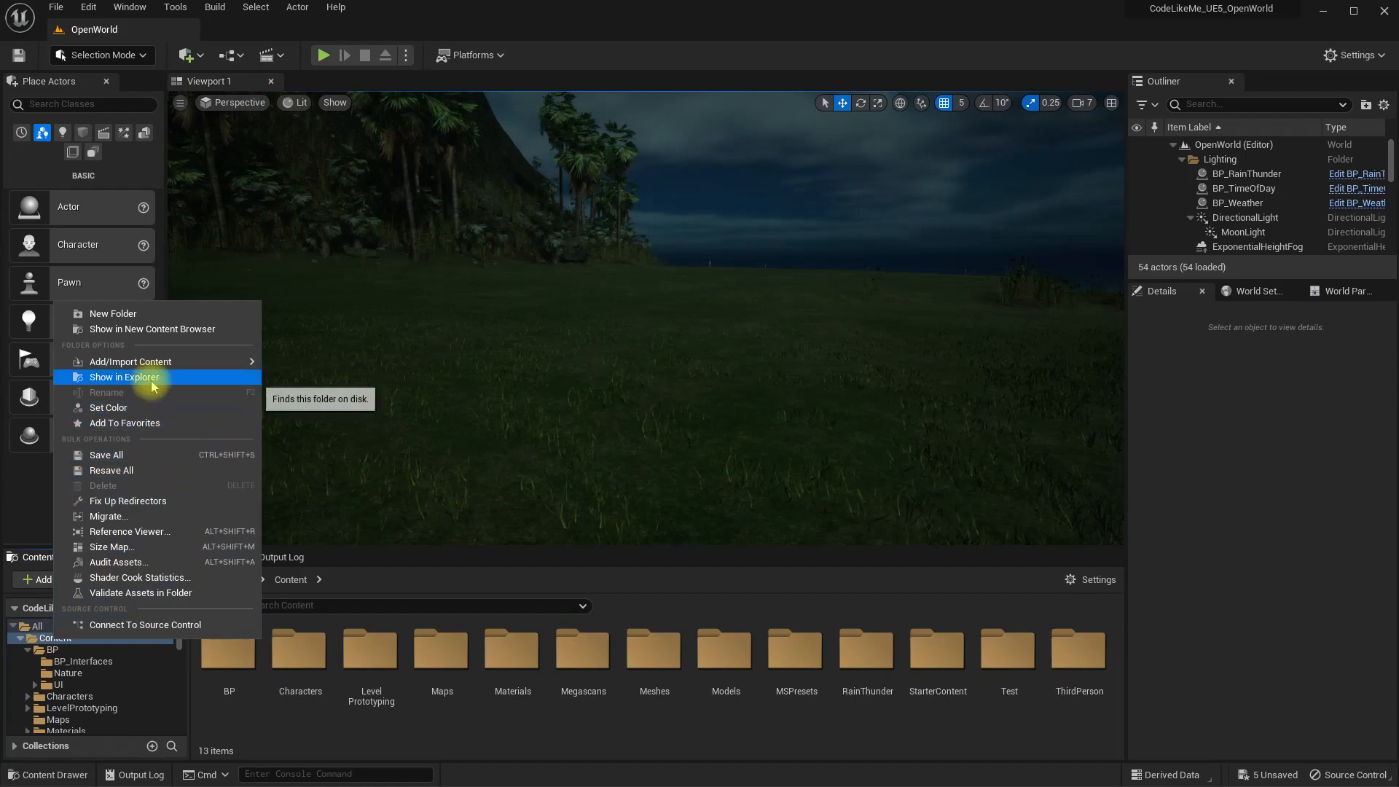
{"action": "left_click", "coordinate": [95, 314]}
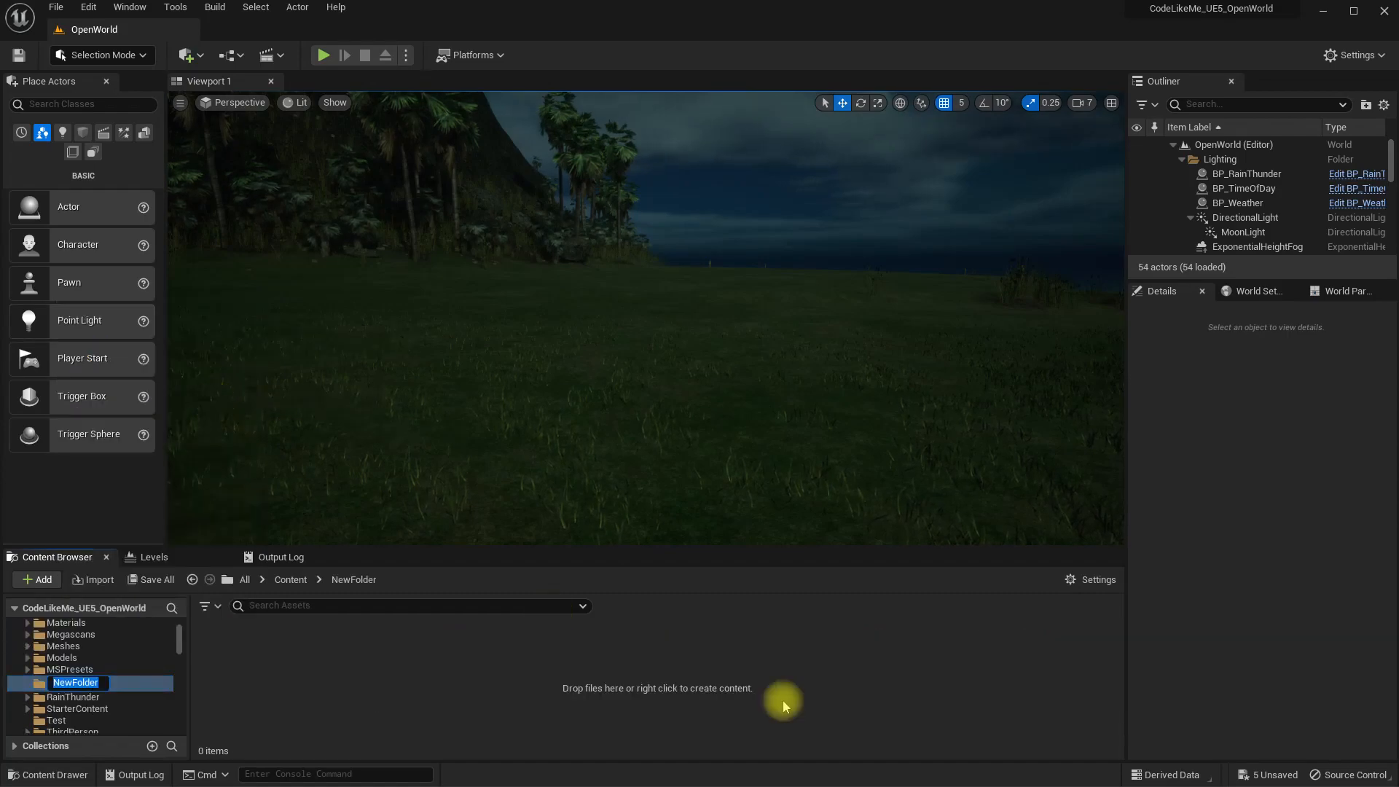
{"action": "type", "text": "FX"}
{"action": "key", "text": "Return"}
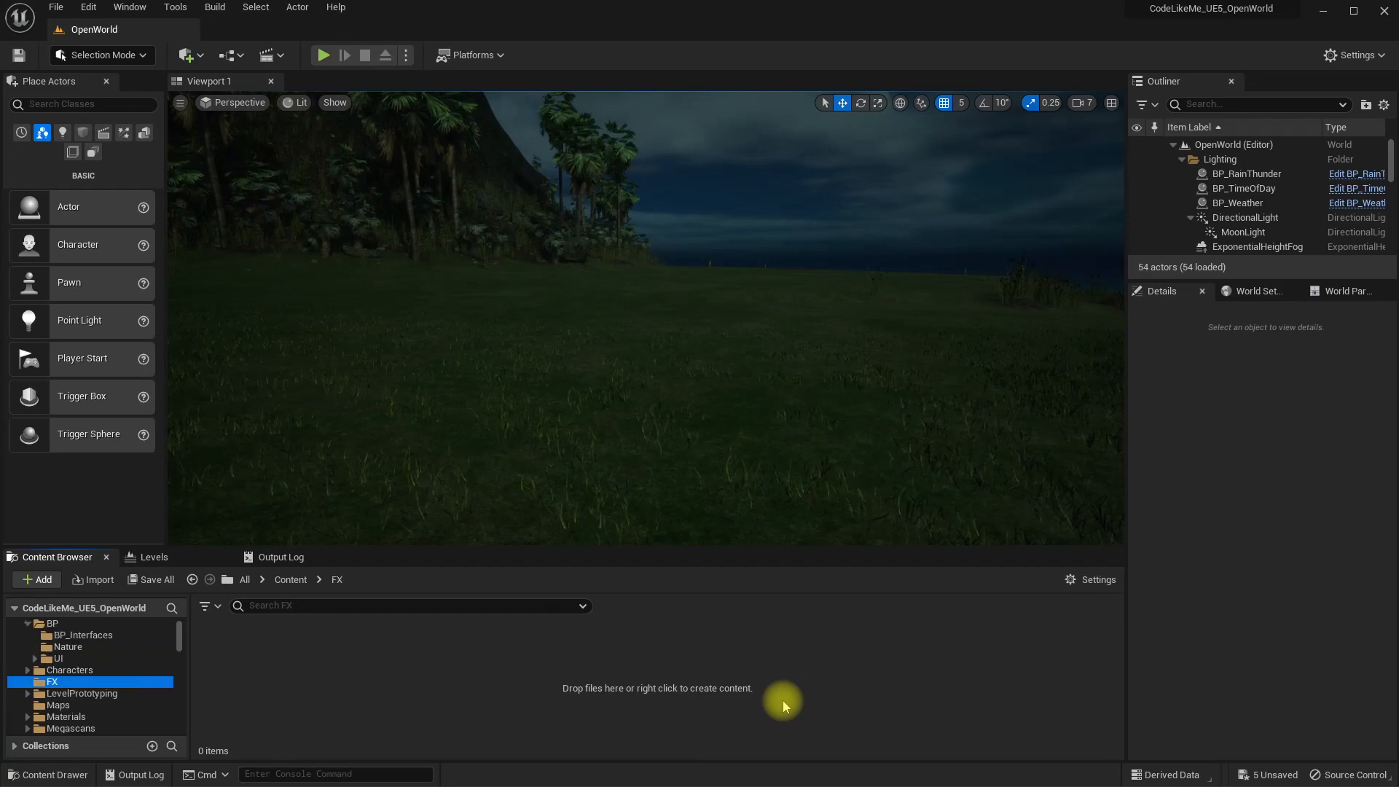
- Create a subfolder named Stars inside the FX folder and open it
{"action": "right_click", "coordinate": [499, 676]}
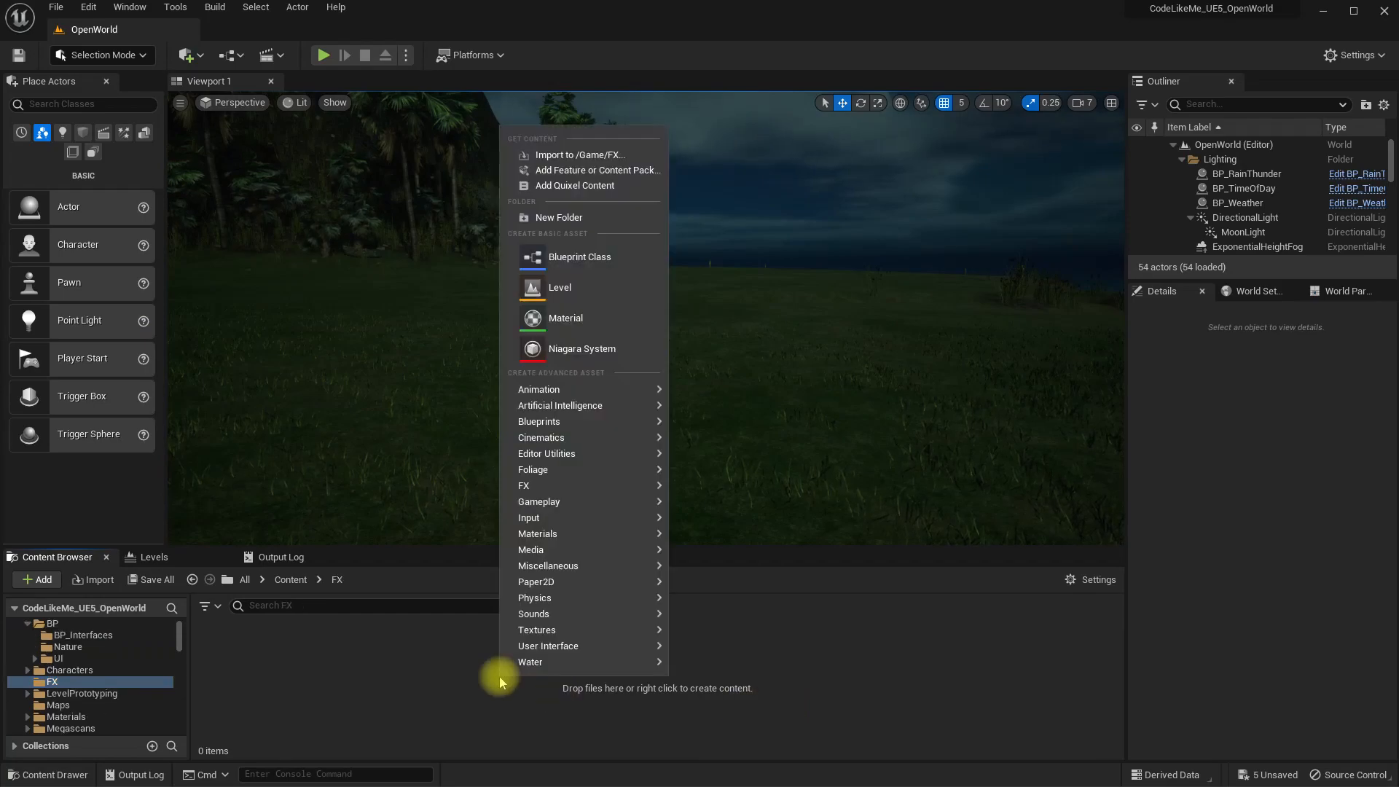
{"action": "left_click", "coordinate": [590, 218]}
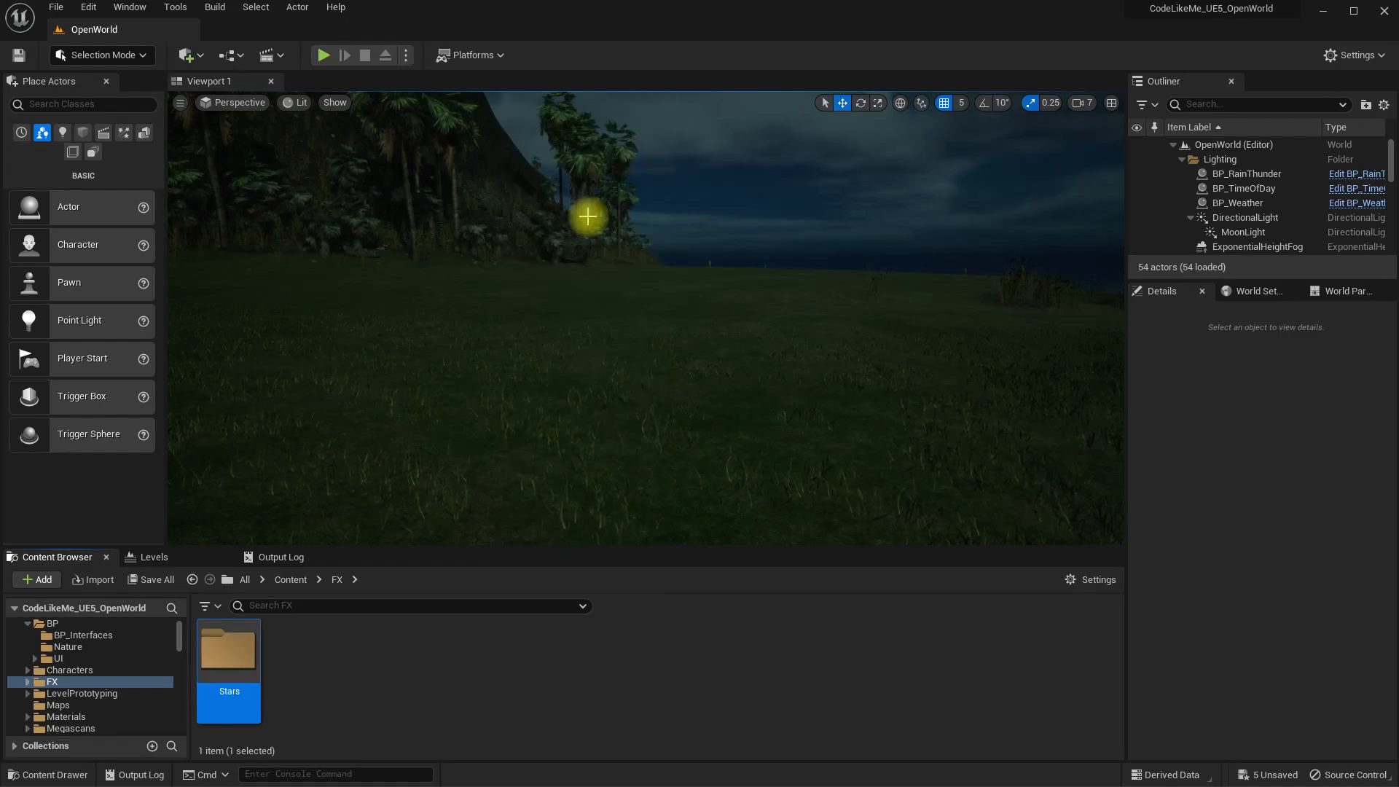
{"action": "key", "text": "Return"}
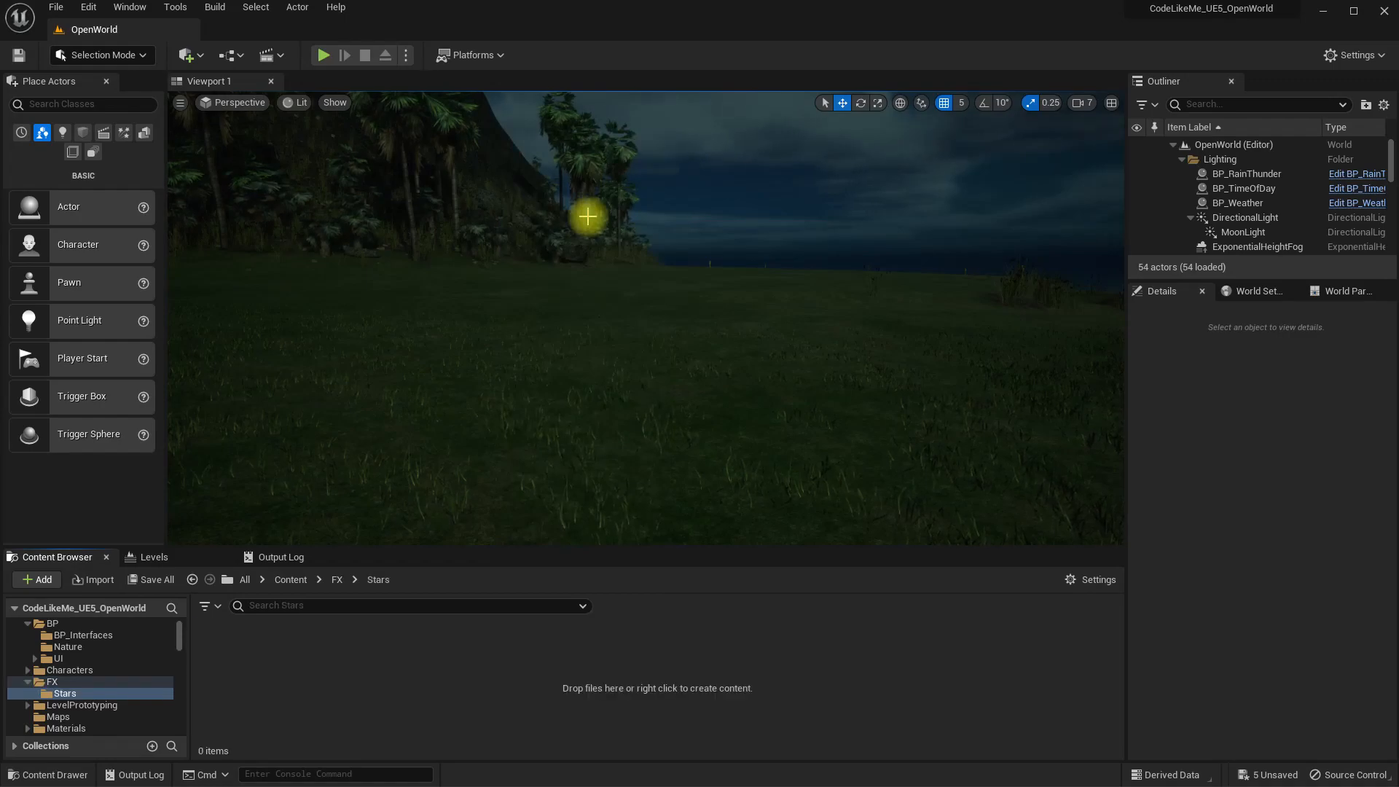
- Create a Niagara System named NS_Stars in the Stars folder from the Hanging Particulates emitter template
{"action": "right_click", "coordinate": [350, 657]}
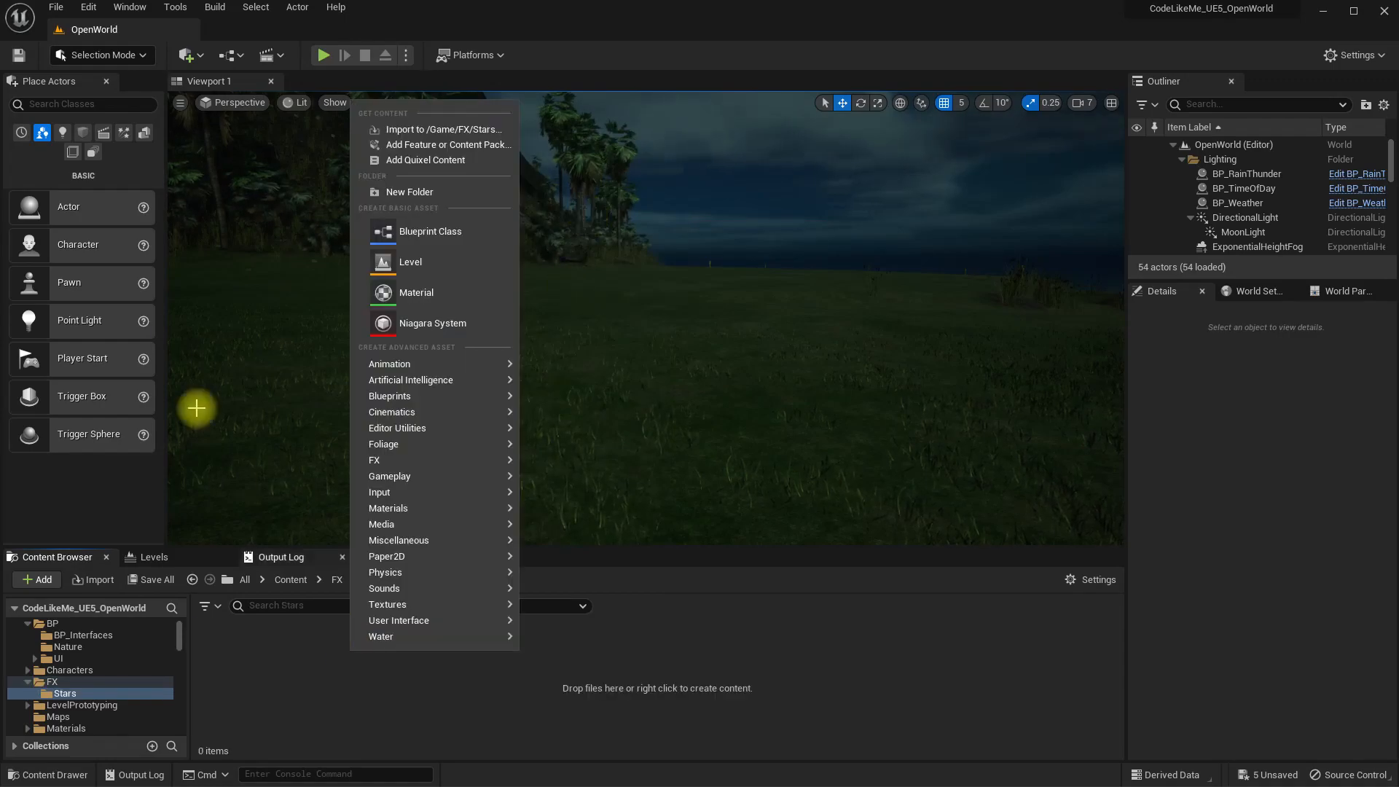
{"action": "left_click", "coordinate": [413, 324]}
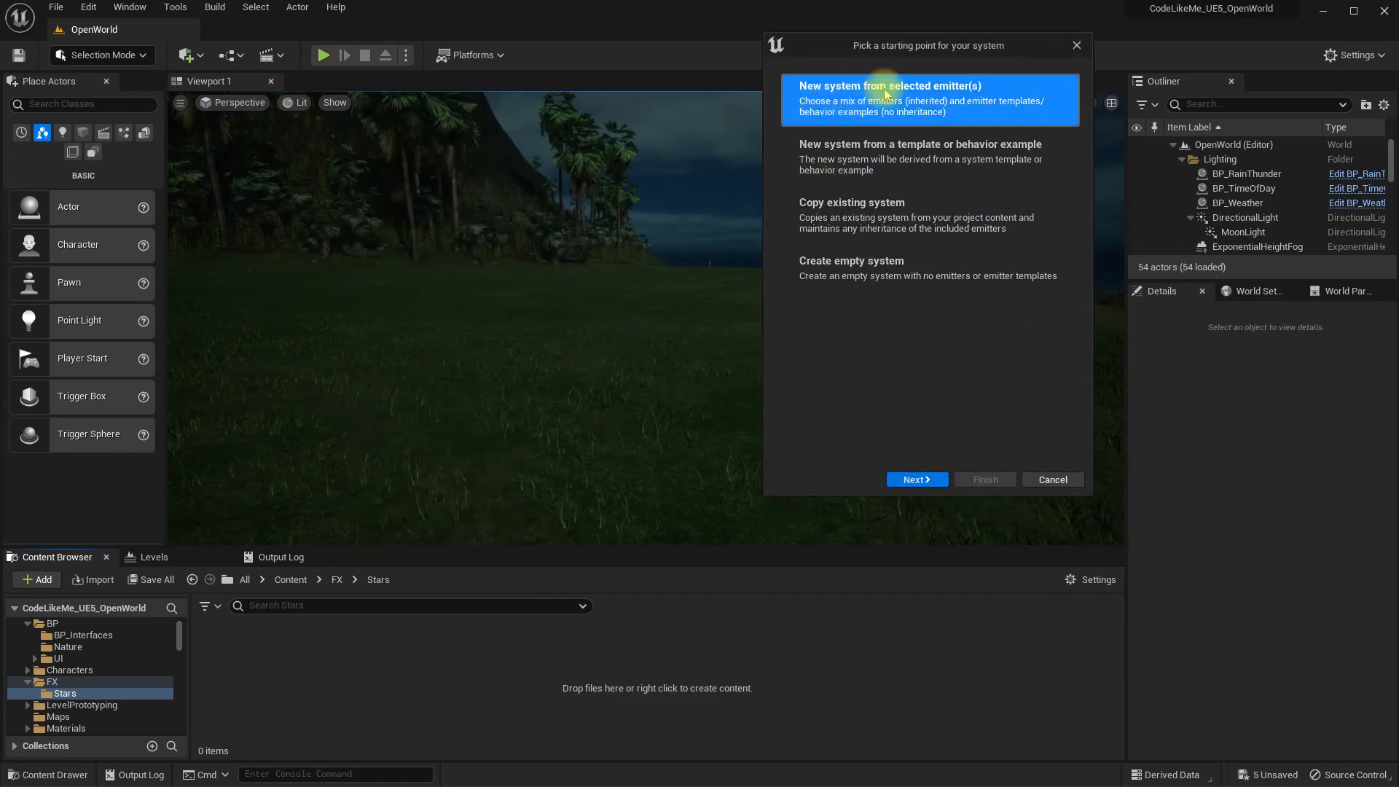
{"action": "left_click", "coordinate": [912, 479]}
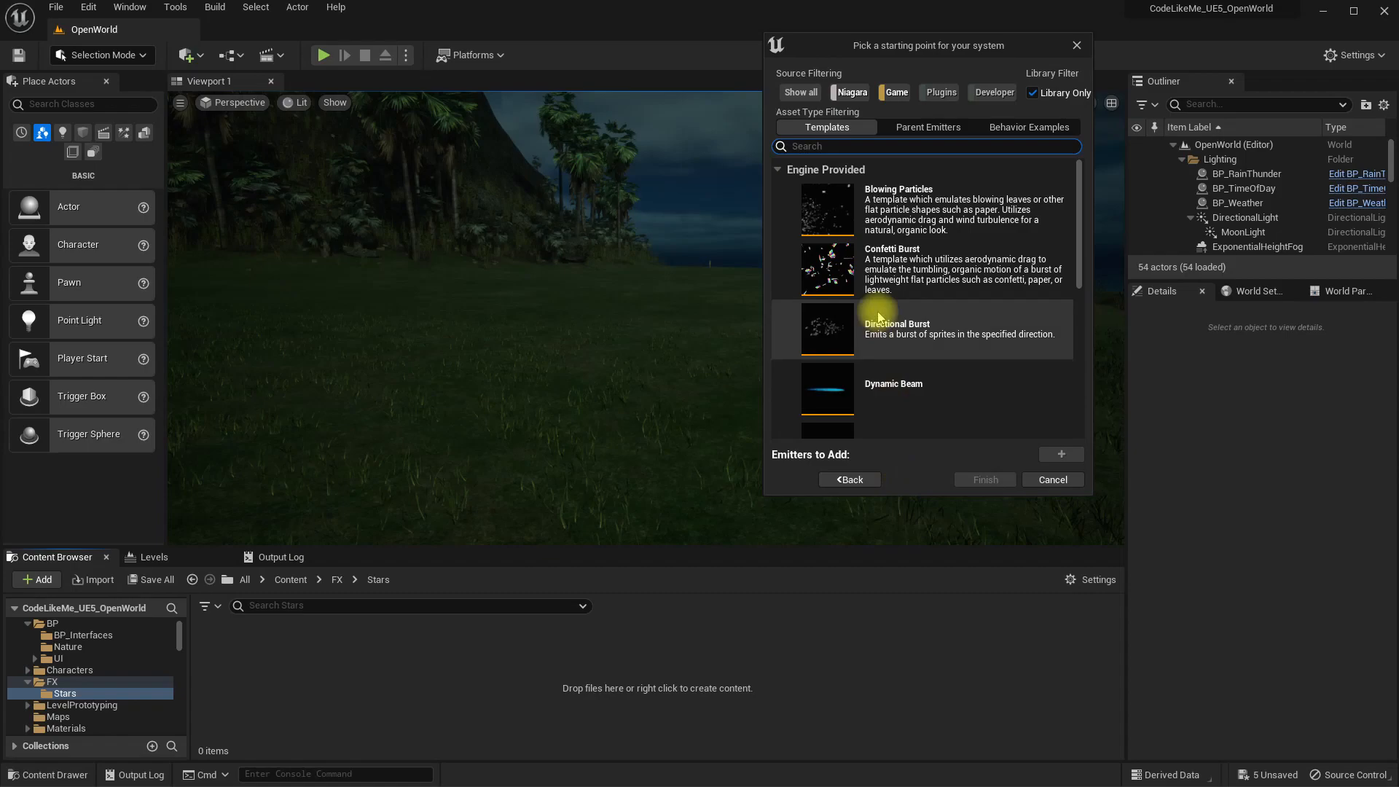
{"action": "scroll", "coordinate": [914, 339], "scroll_direction": "down", "scroll_amount": 4}
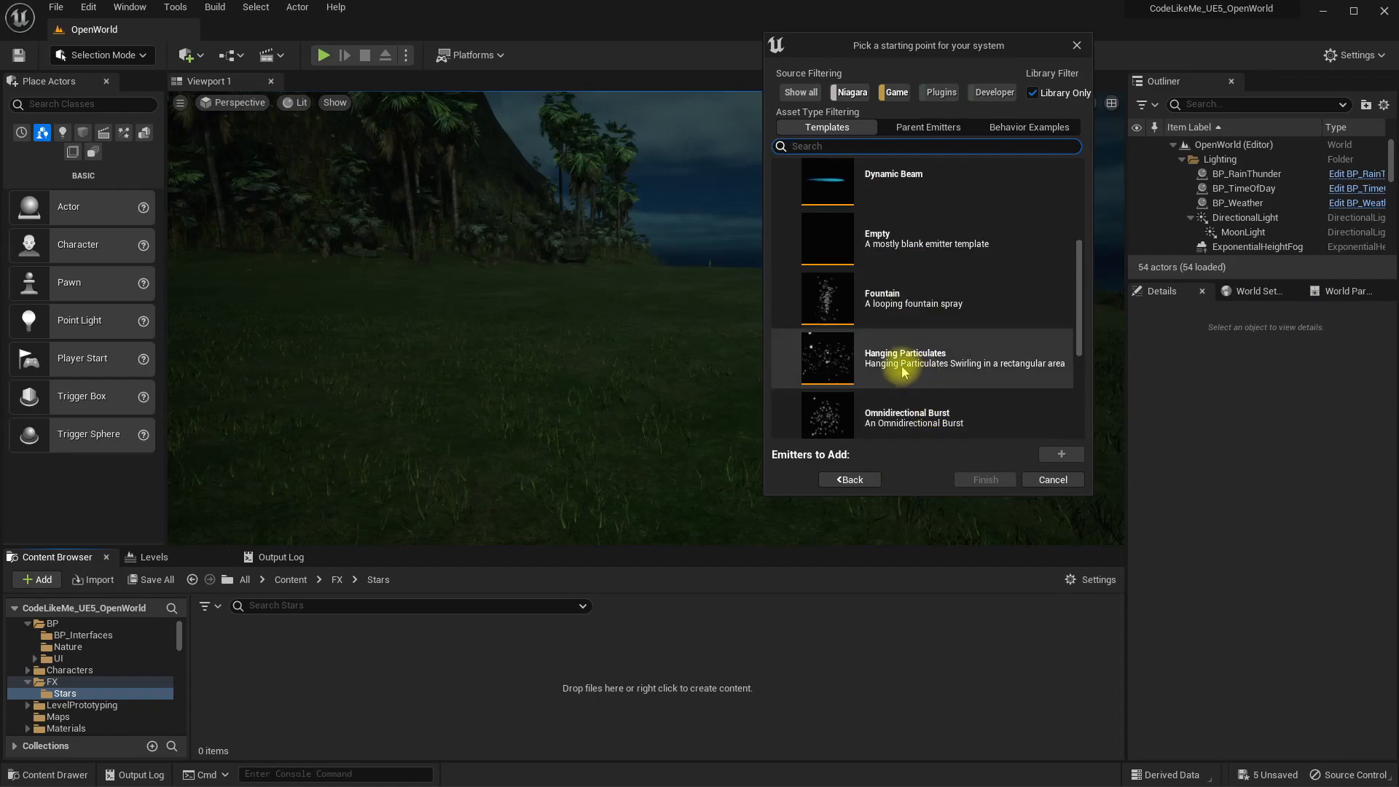
{"action": "left_click", "coordinate": [903, 372]}
{"action": "left_click", "coordinate": [1068, 455]}
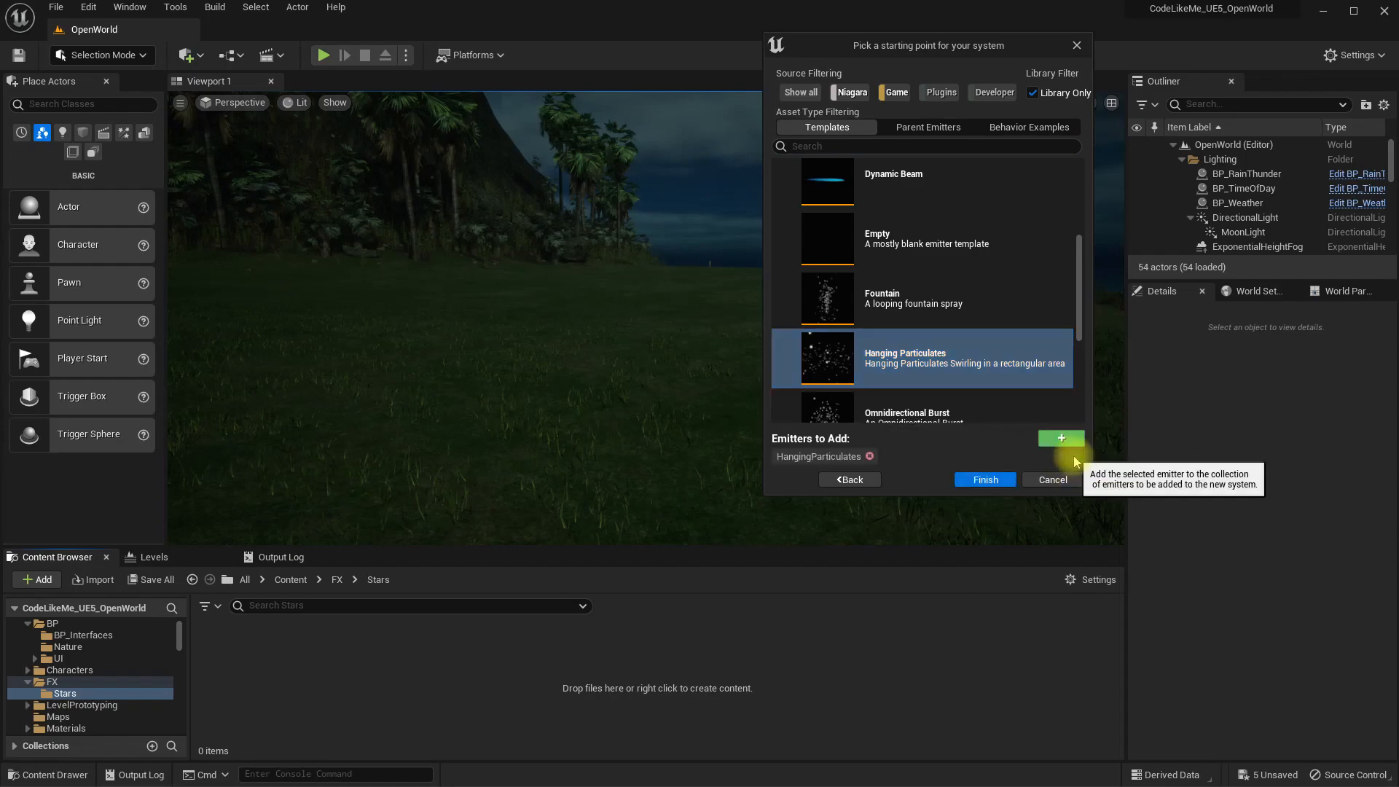
{"action": "left_click", "coordinate": [985, 479]}
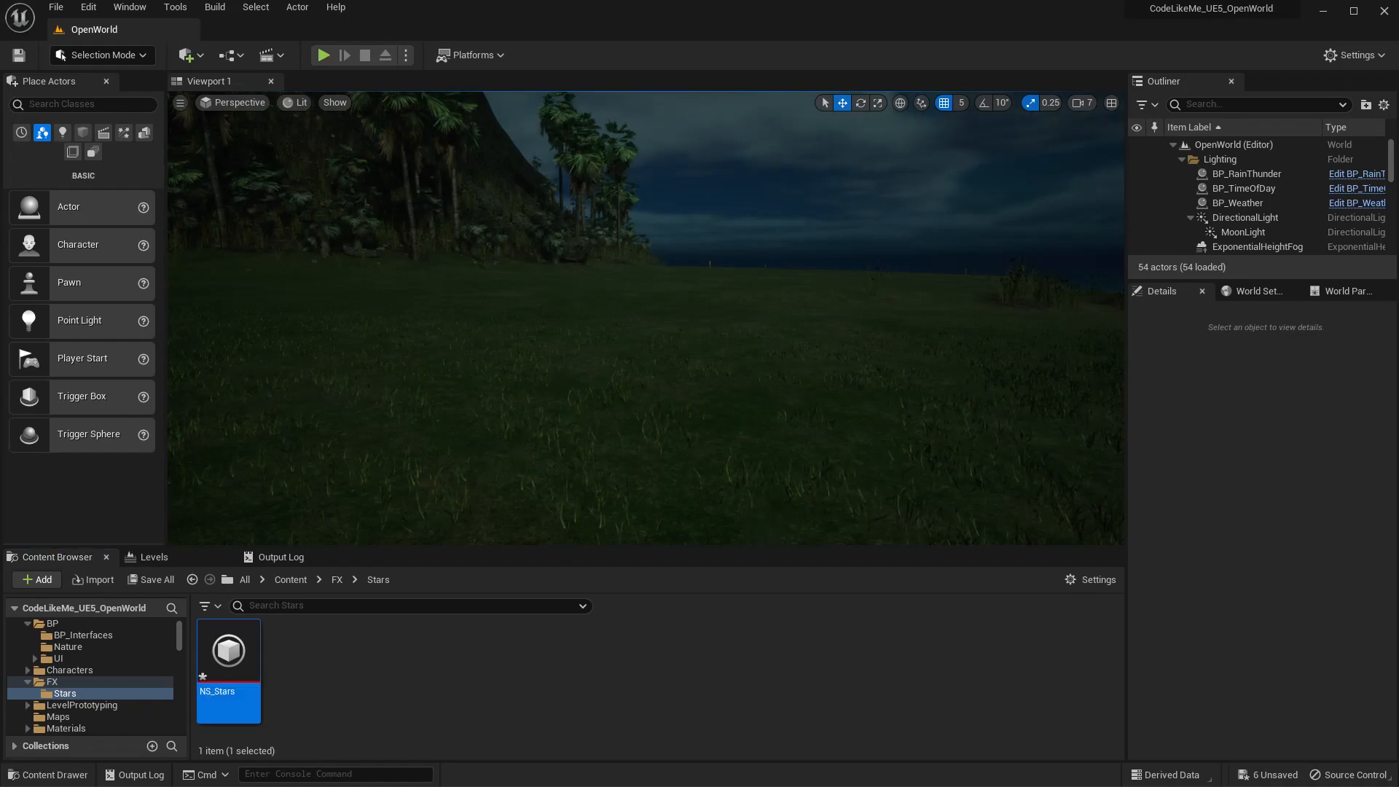
- Dock the NS_Stars editor beside the OpenWorld level and place an NS_Stars instance on the grass in the level
{"action": "left_click_drag", "start_coordinate": [102, 30], "coordinate": [544, 43]}
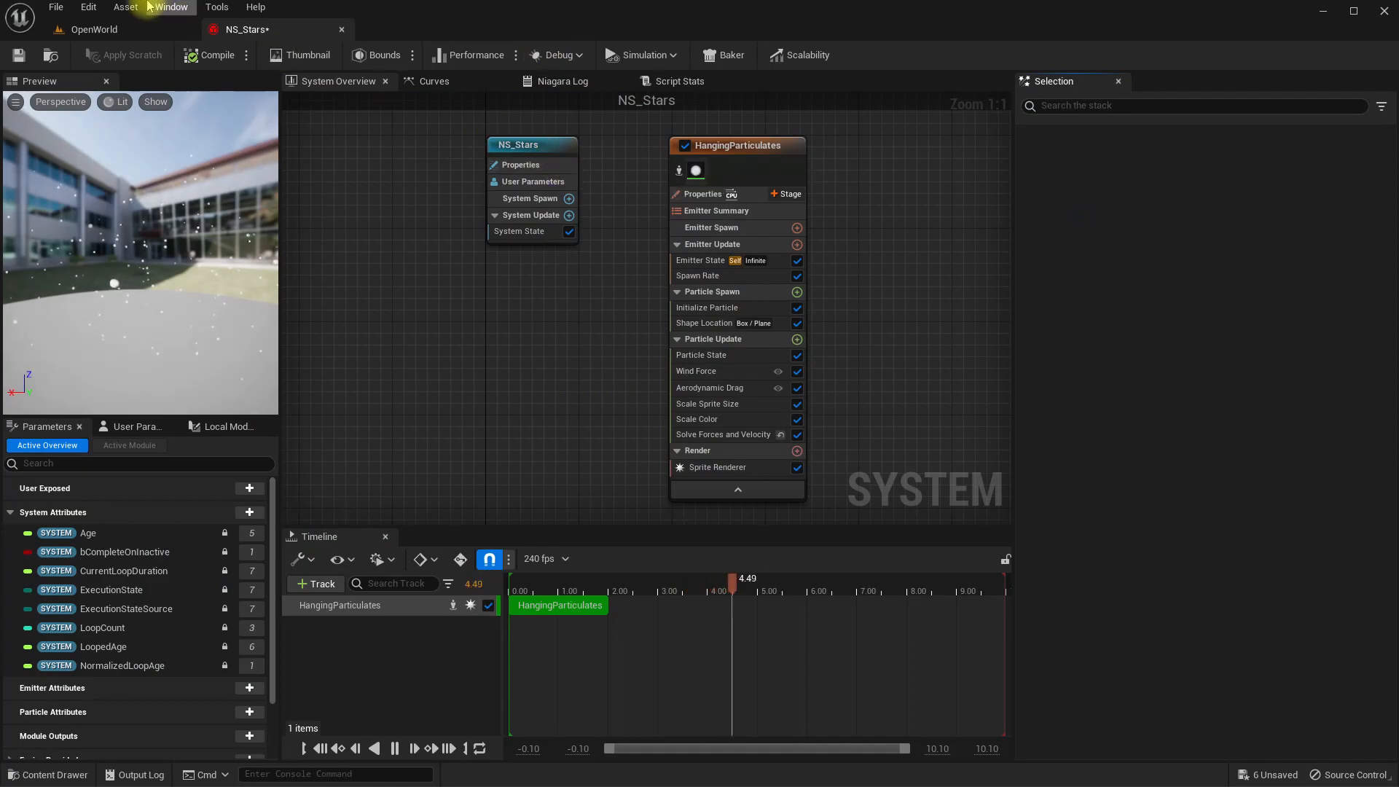
{"action": "left_click", "coordinate": [122, 29]}
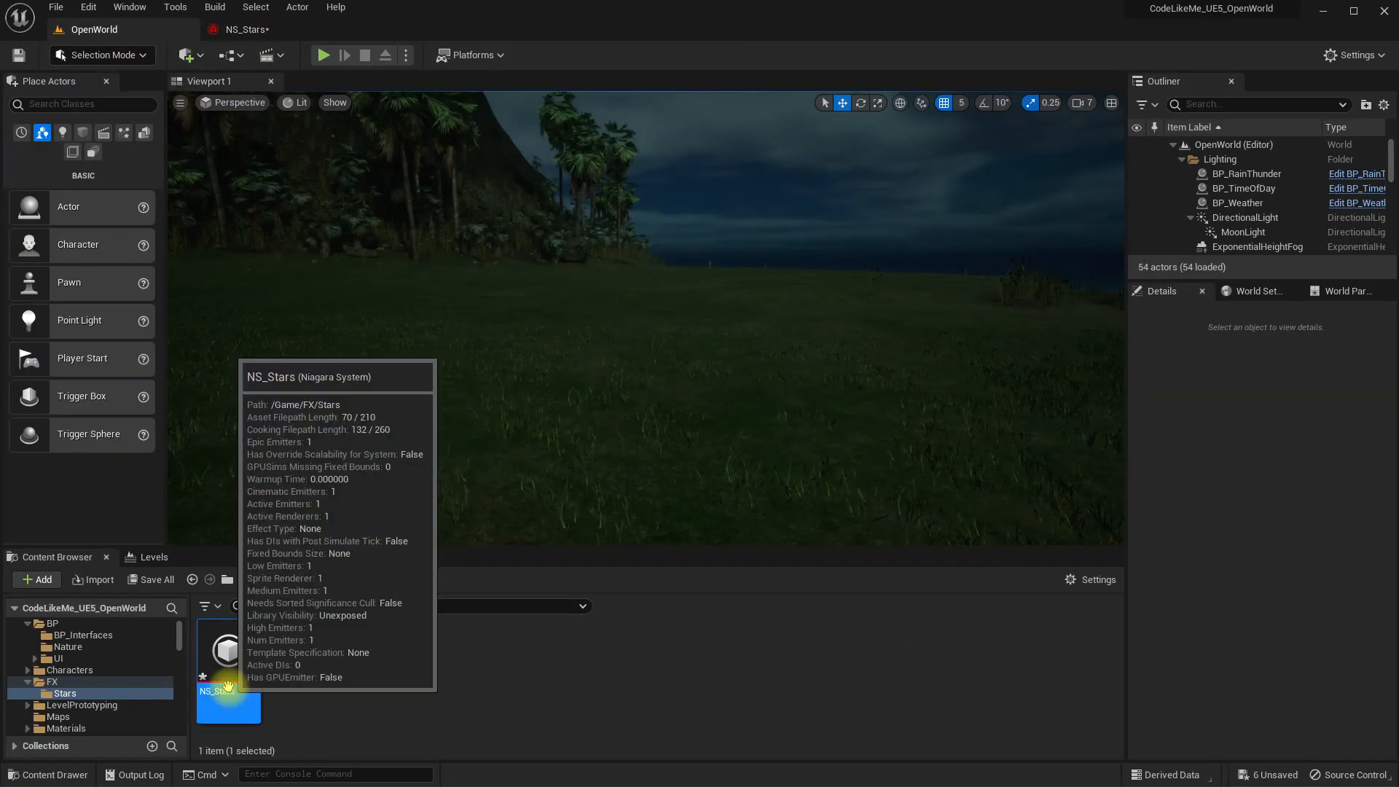
{"action": "left_click_drag", "start_coordinate": [227, 686], "coordinate": [614, 512]}
{"action": "left_click_drag", "start_coordinate": [597, 448], "coordinate": [596, 448]}
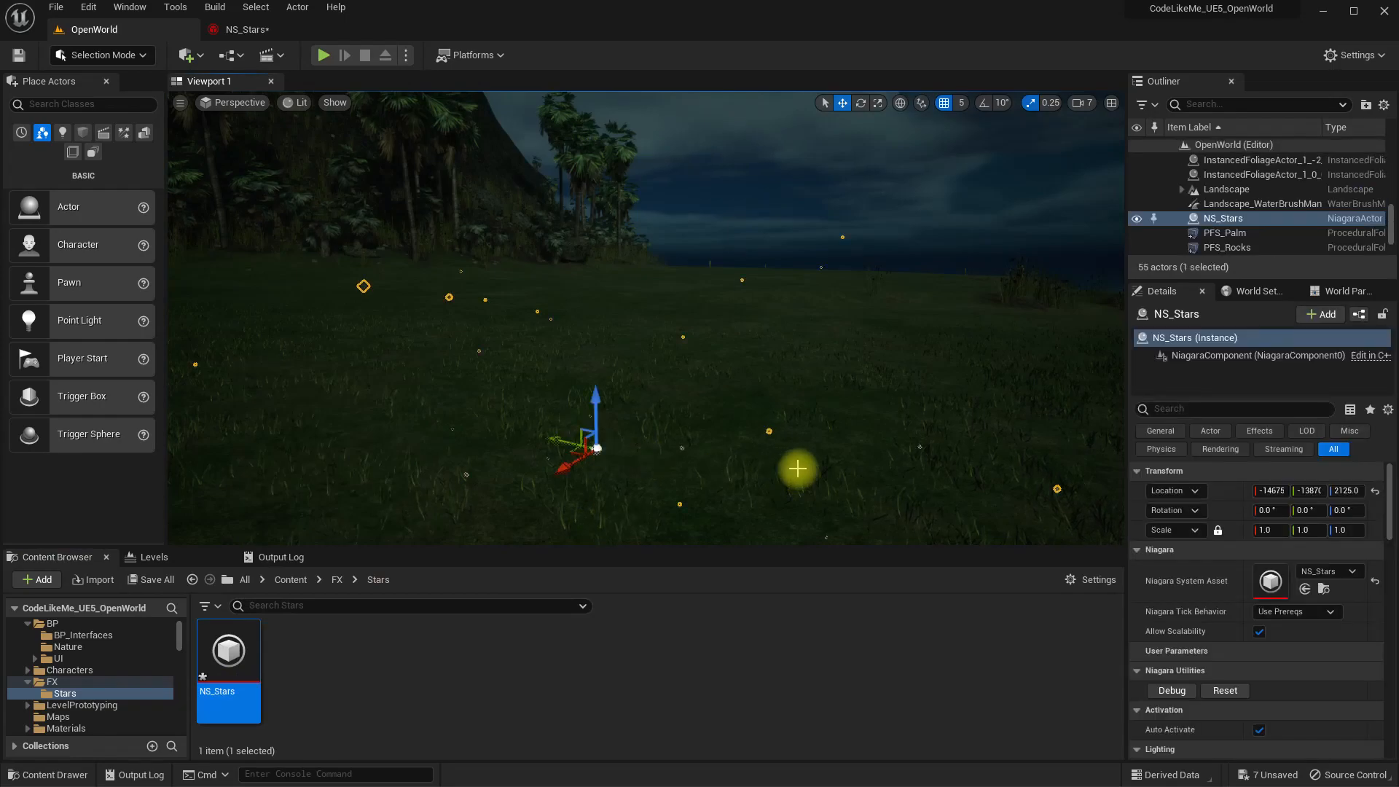
- Lower the viewport camera speed to 3 and raise the NS_Stars actor to a Z location of 2460
{"action": "key", "text": "f"}
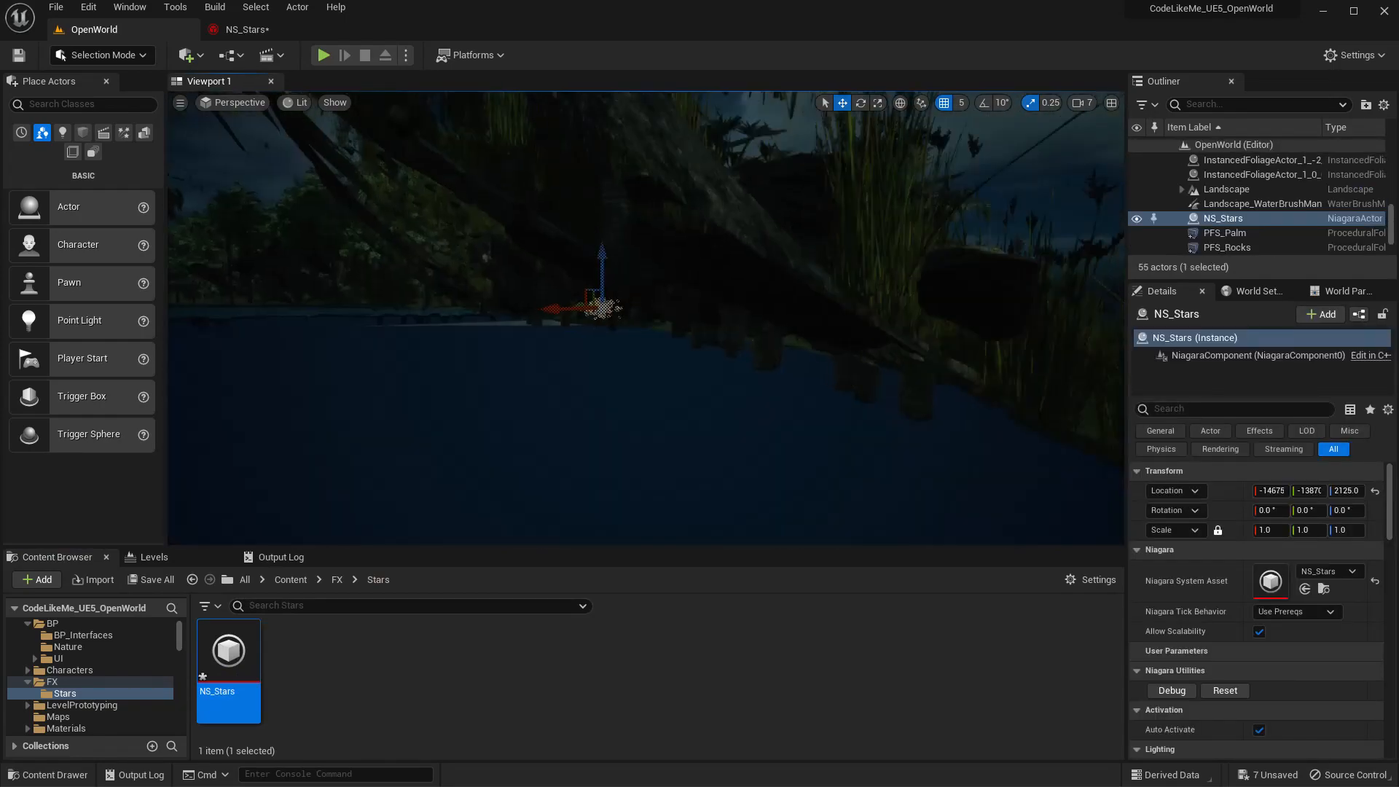
{"action": "right_click_drag", "start_coordinate": [783, 462], "coordinate": [719, 509]}
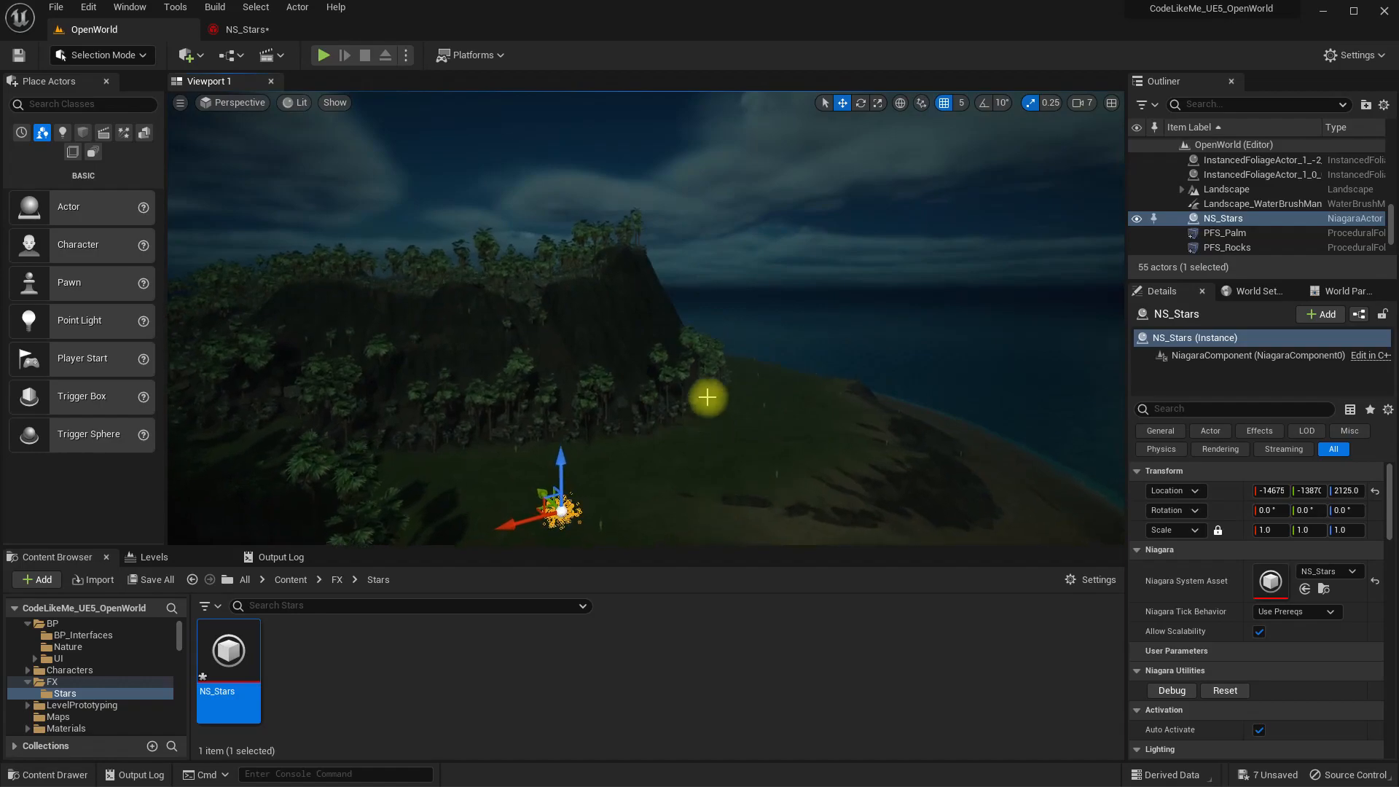
{"action": "right_click_drag", "start_coordinate": [707, 397], "coordinate": [778, 351]}
{"action": "left_click", "coordinate": [1085, 104]}
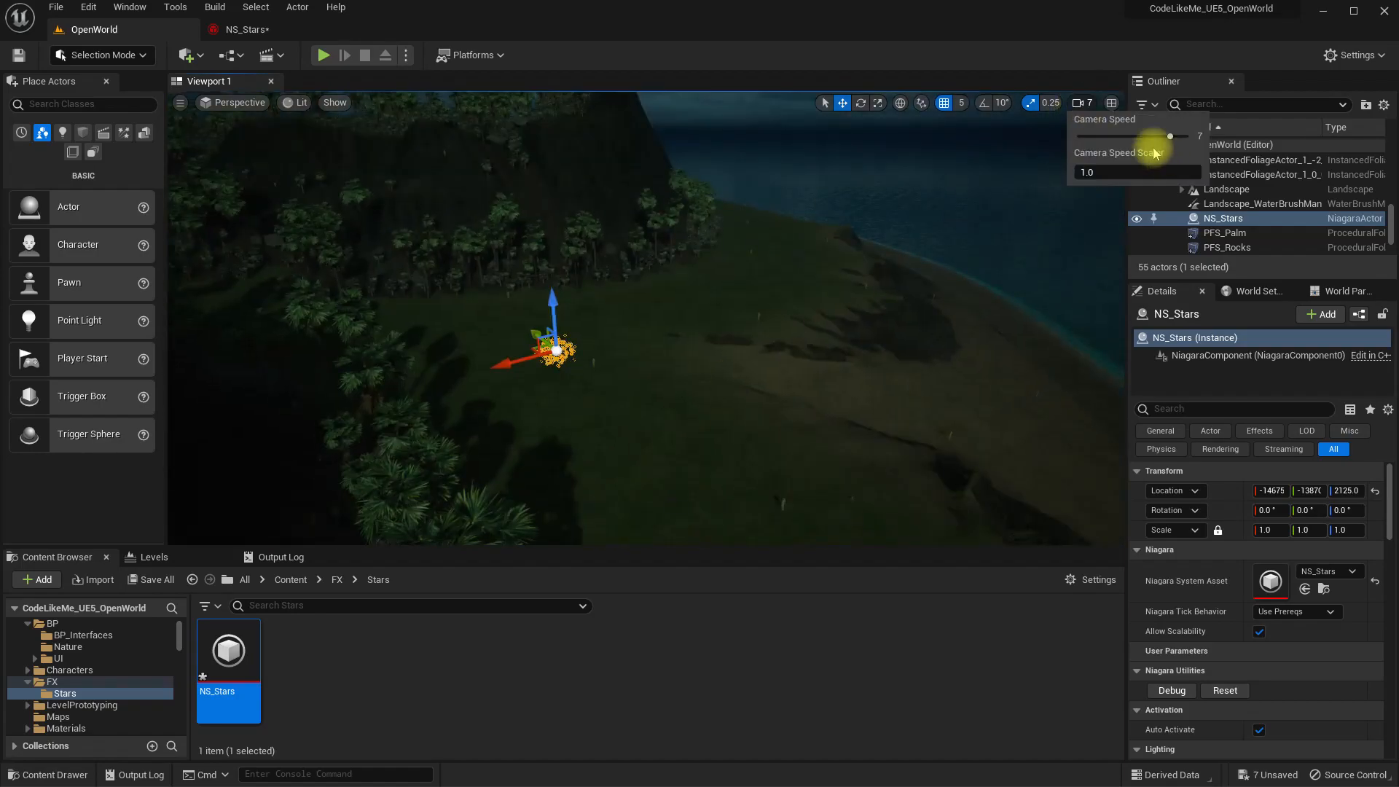
{"action": "key", "text": "w"}
{"action": "right_click_drag", "start_coordinate": [646, 319], "coordinate": [778, 284]}
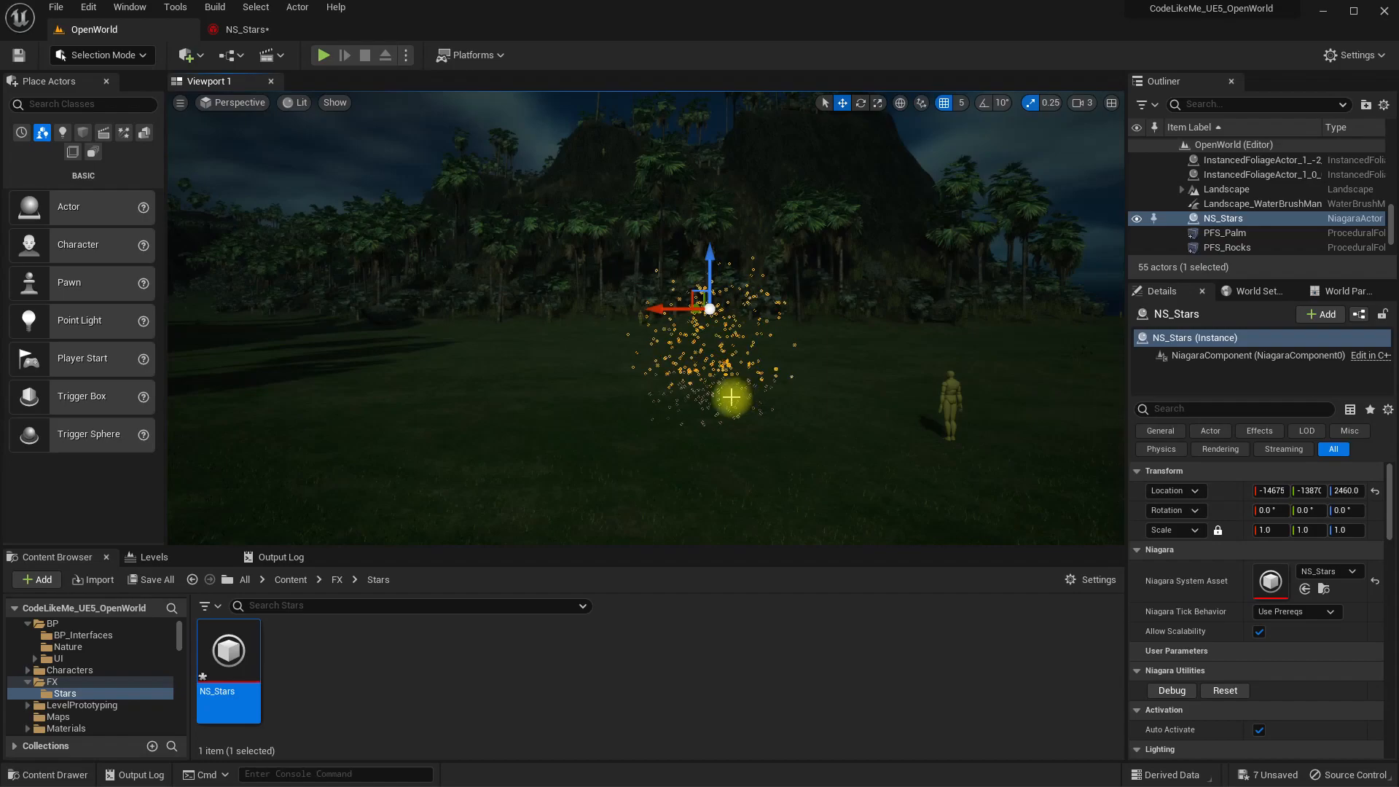
{"action": "right_click_drag", "start_coordinate": [731, 397], "coordinate": [704, 408]}
{"action": "key", "text": "w"}
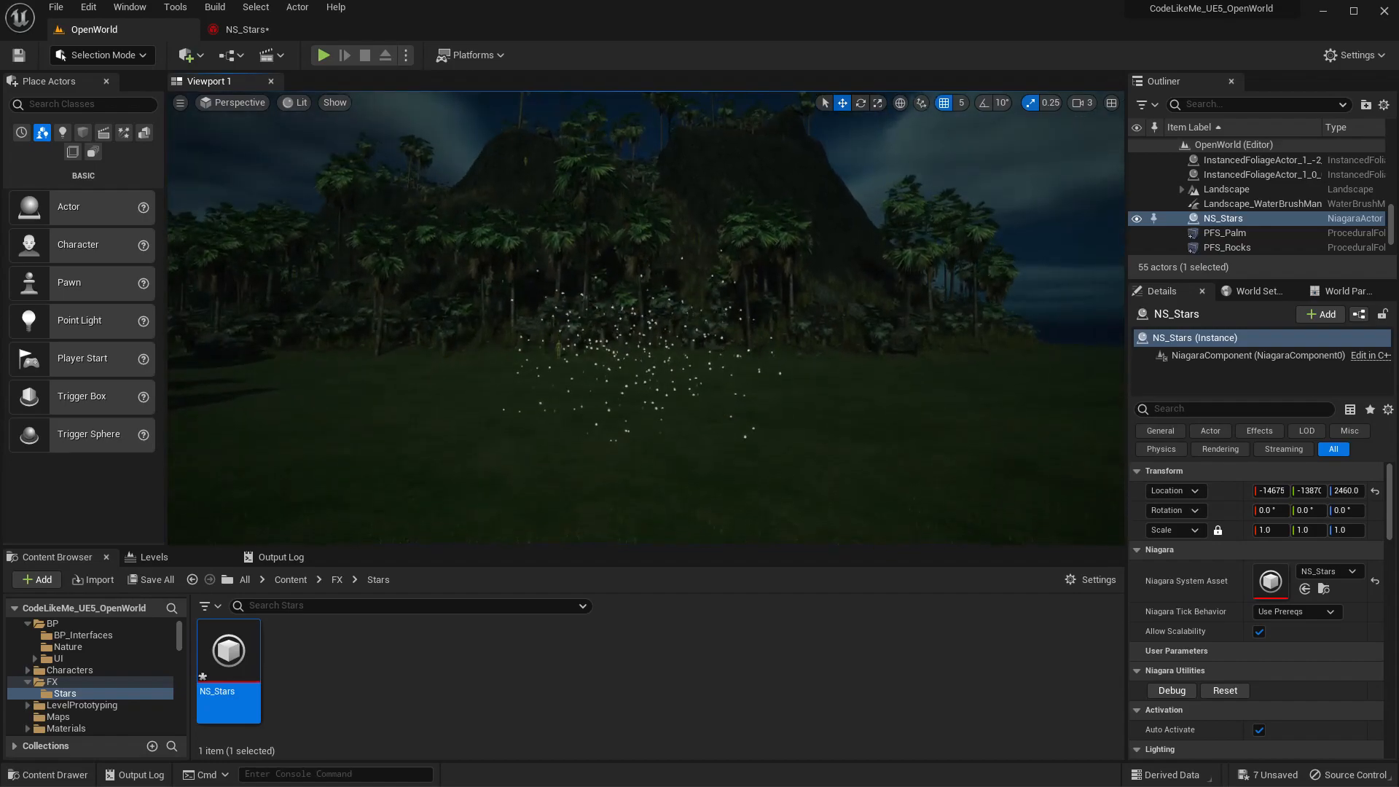
{"action": "right_click_drag", "start_coordinate": [737, 462], "coordinate": [739, 384]}
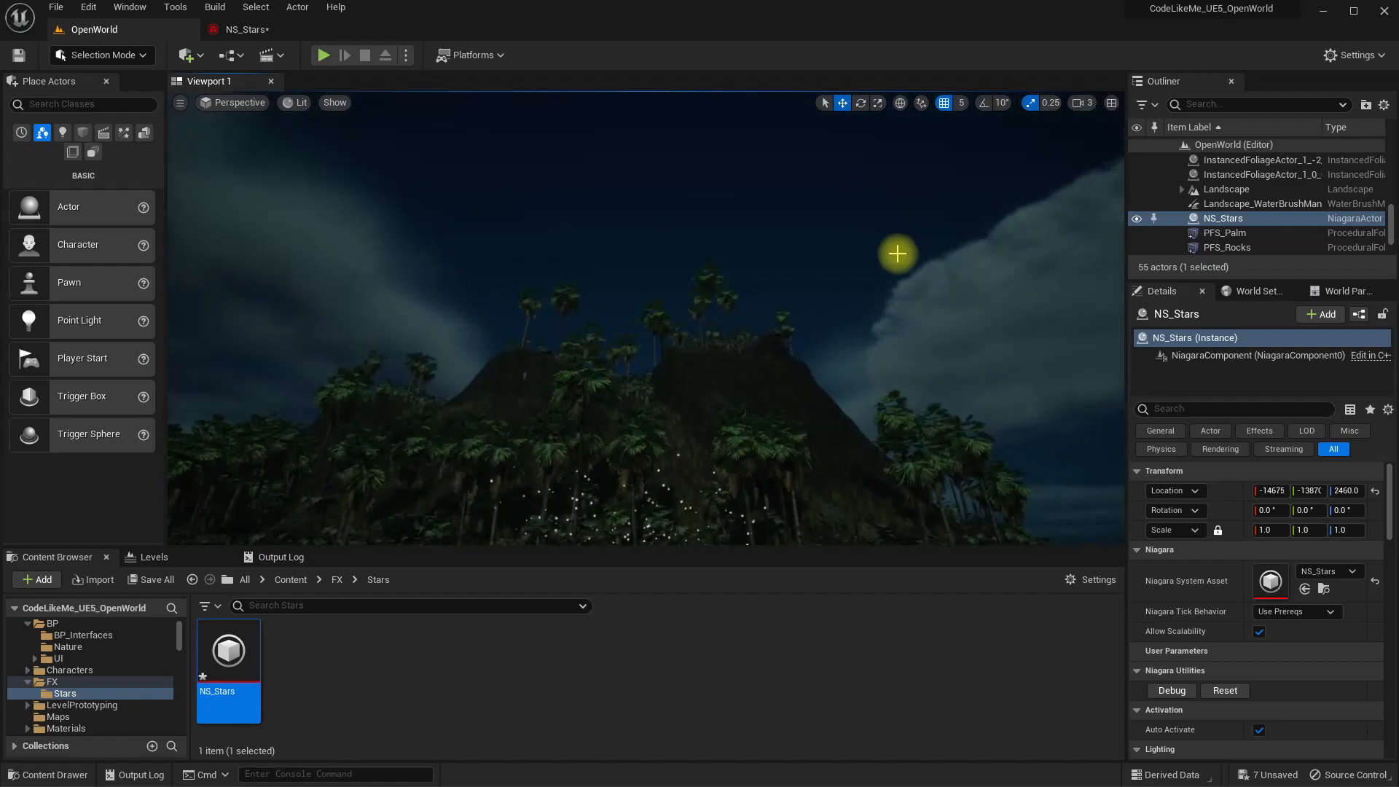
{"action": "right_click_drag", "start_coordinate": [363, 226], "coordinate": [477, 294]}
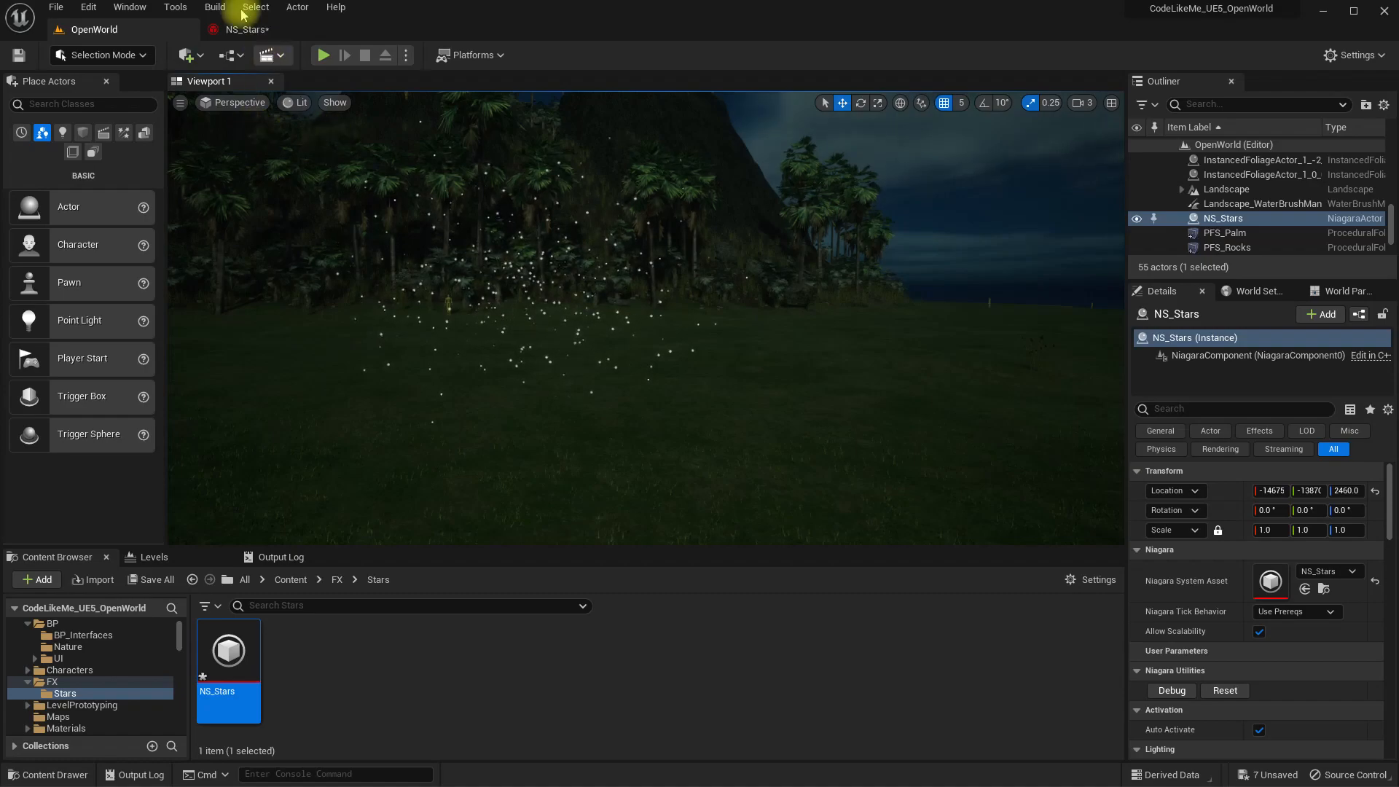
- Set the Shape Location primitive of the HangingParticulates emitter to Sphere and check the particles in the level
{"action": "left_click", "coordinate": [248, 31]}
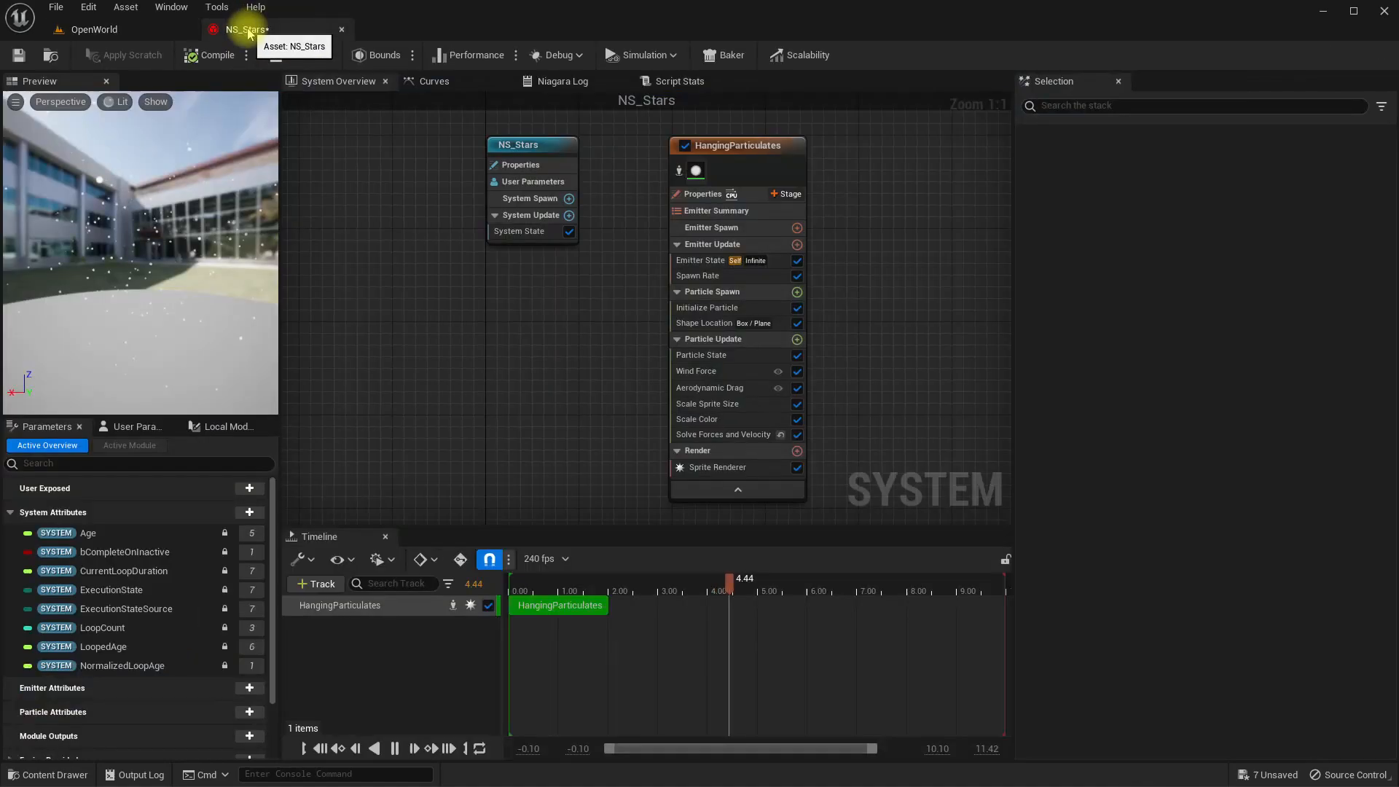
{"action": "left_click", "coordinate": [701, 322]}
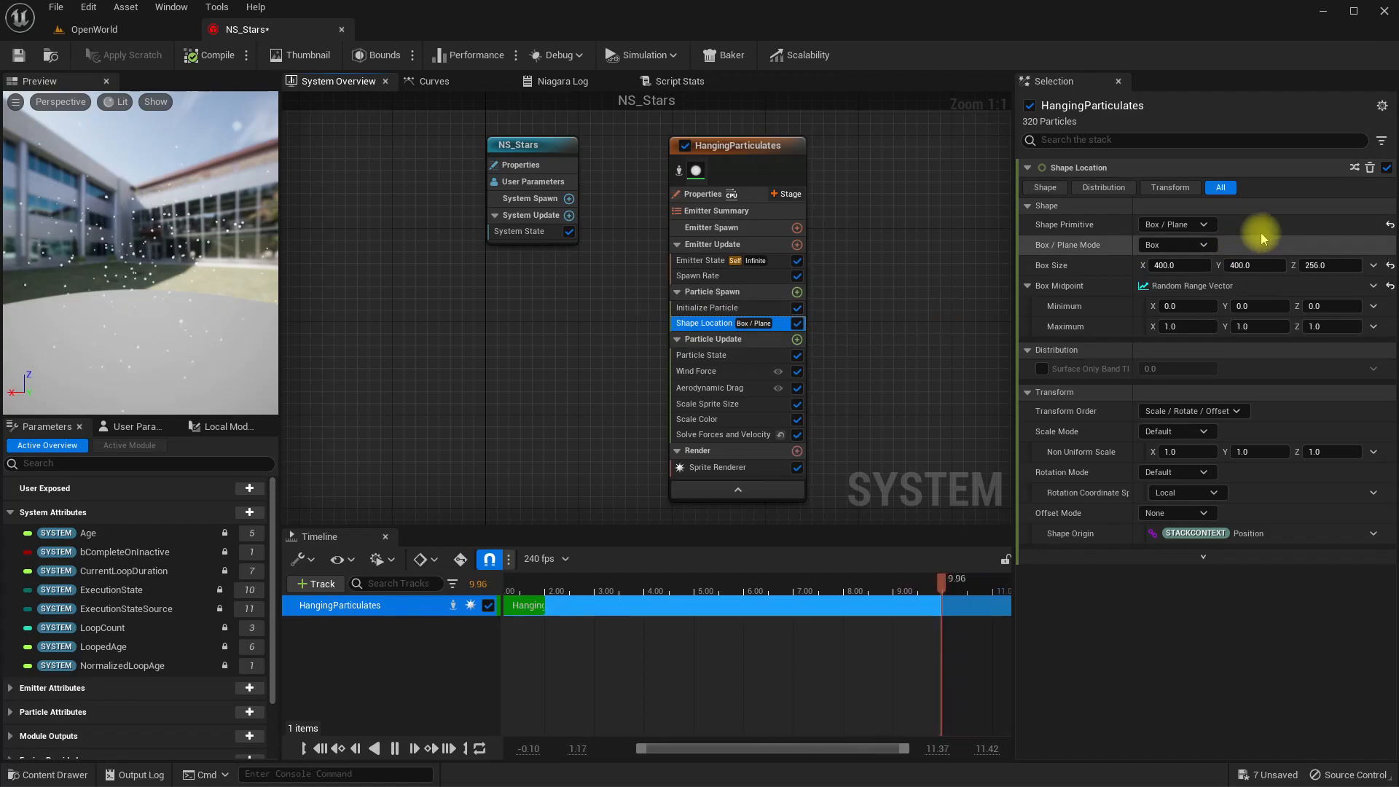
{"action": "left_click", "coordinate": [1177, 225]}
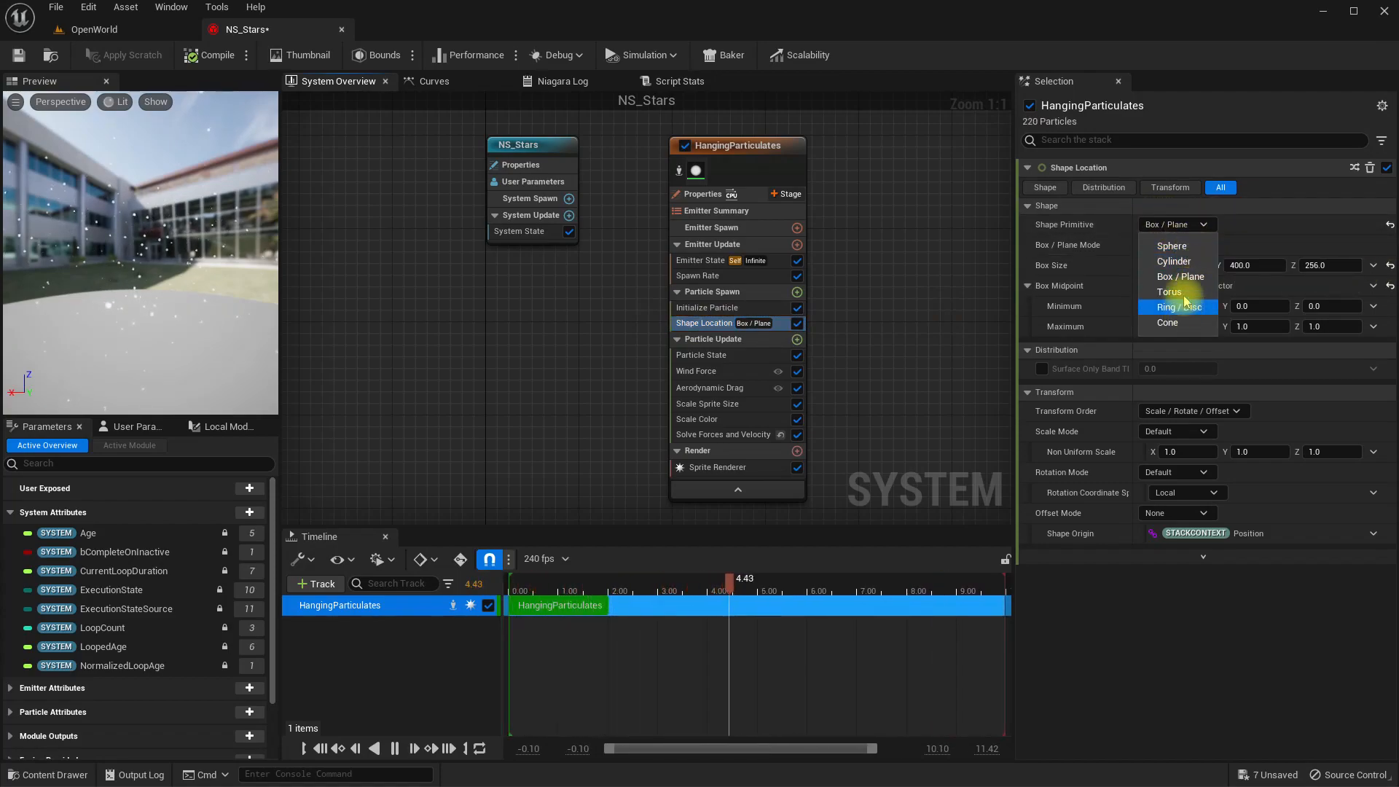
{"action": "left_click", "coordinate": [1175, 247]}
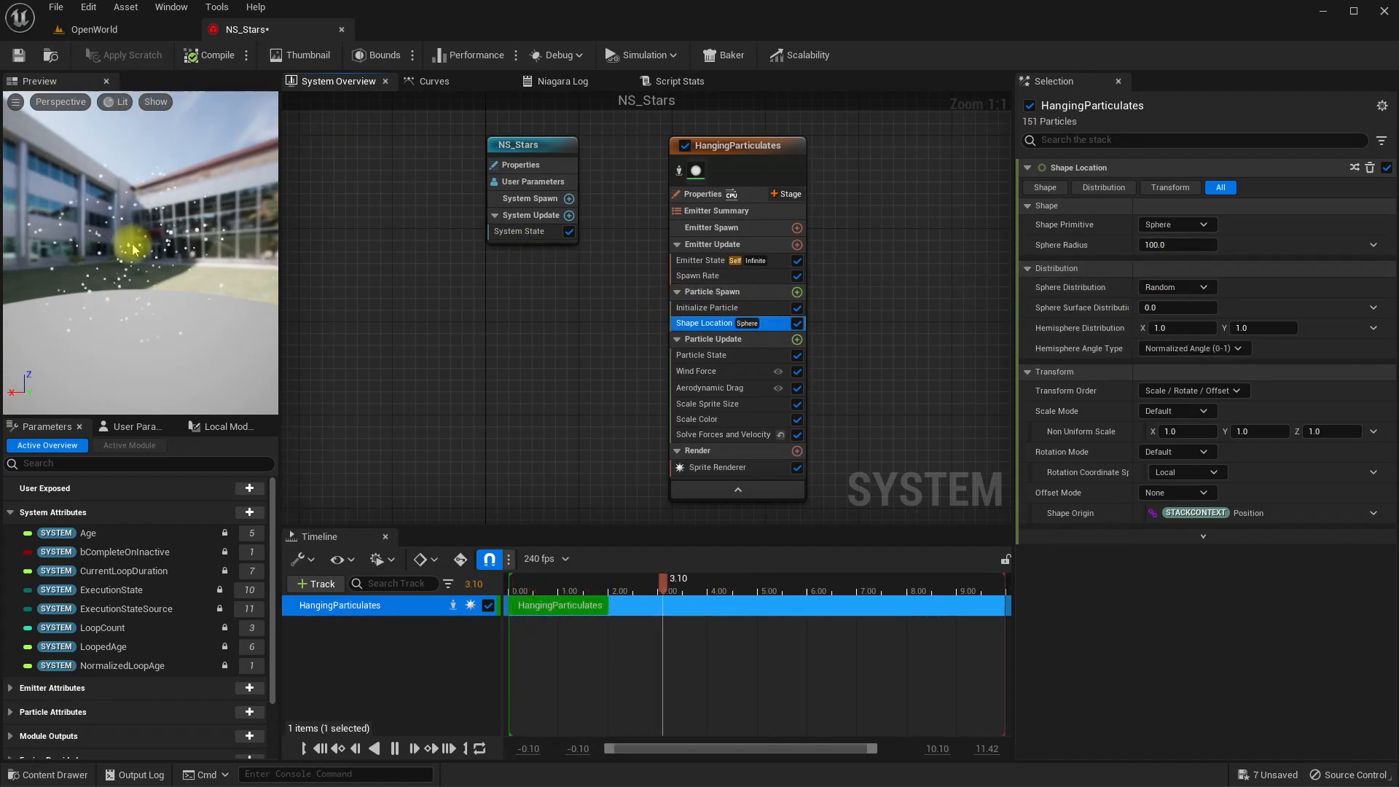
{"action": "left_click", "coordinate": [117, 33]}
{"action": "right_click_drag", "start_coordinate": [793, 328], "coordinate": [791, 366]}
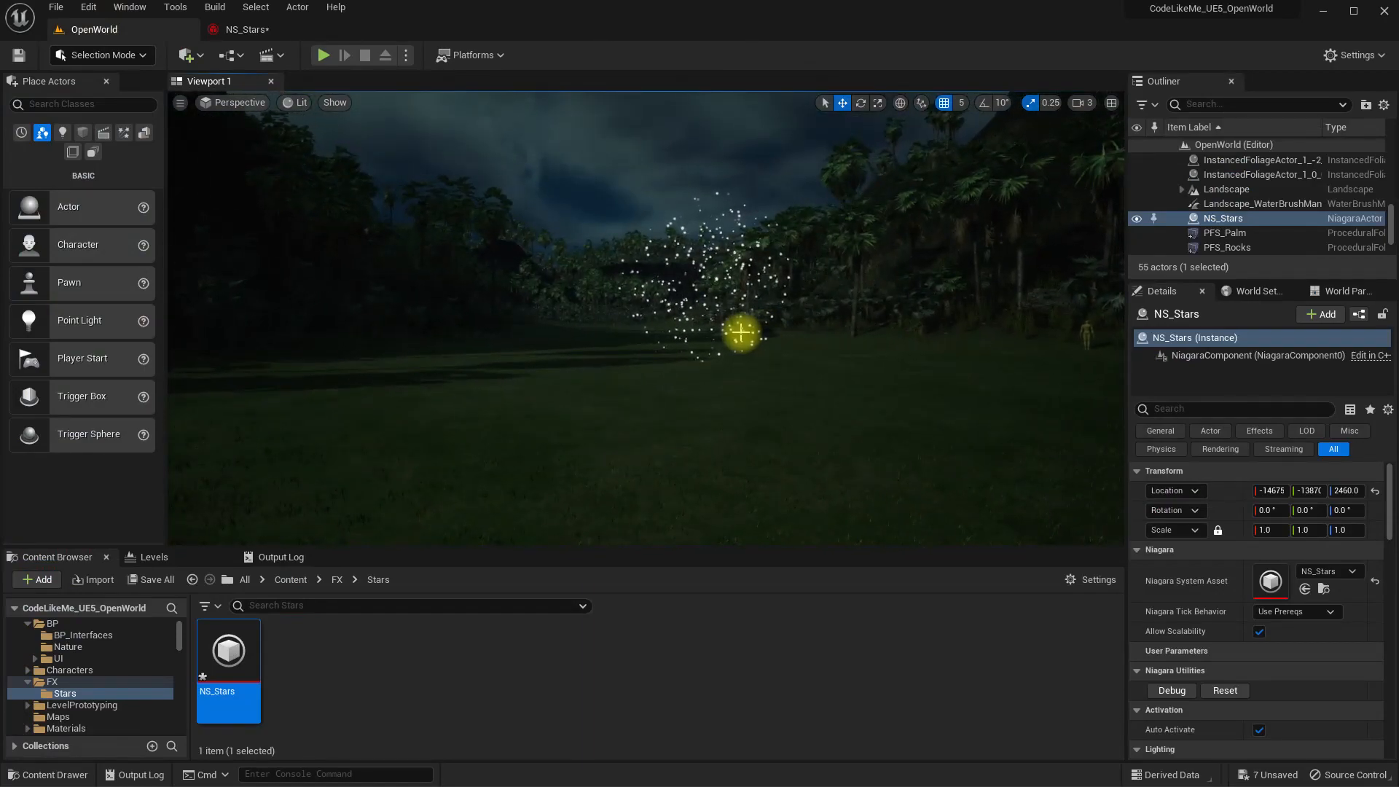
- Set the Shape Location's Sphere Surface Distribution to 1.0, check the particles in the level, and return to the NS_Stars editor
{"action": "left_click", "coordinate": [241, 32]}
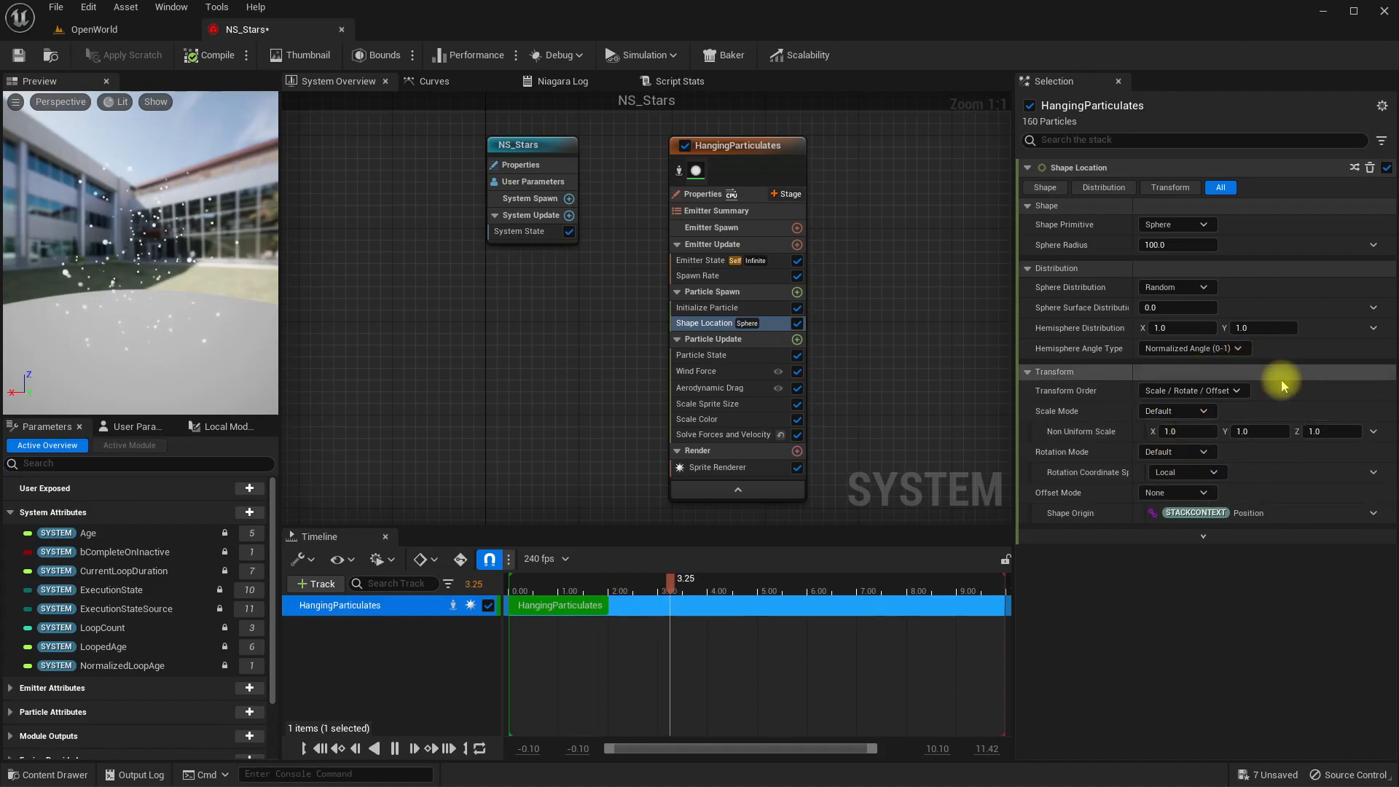
{"action": "left_click", "coordinate": [1177, 308]}
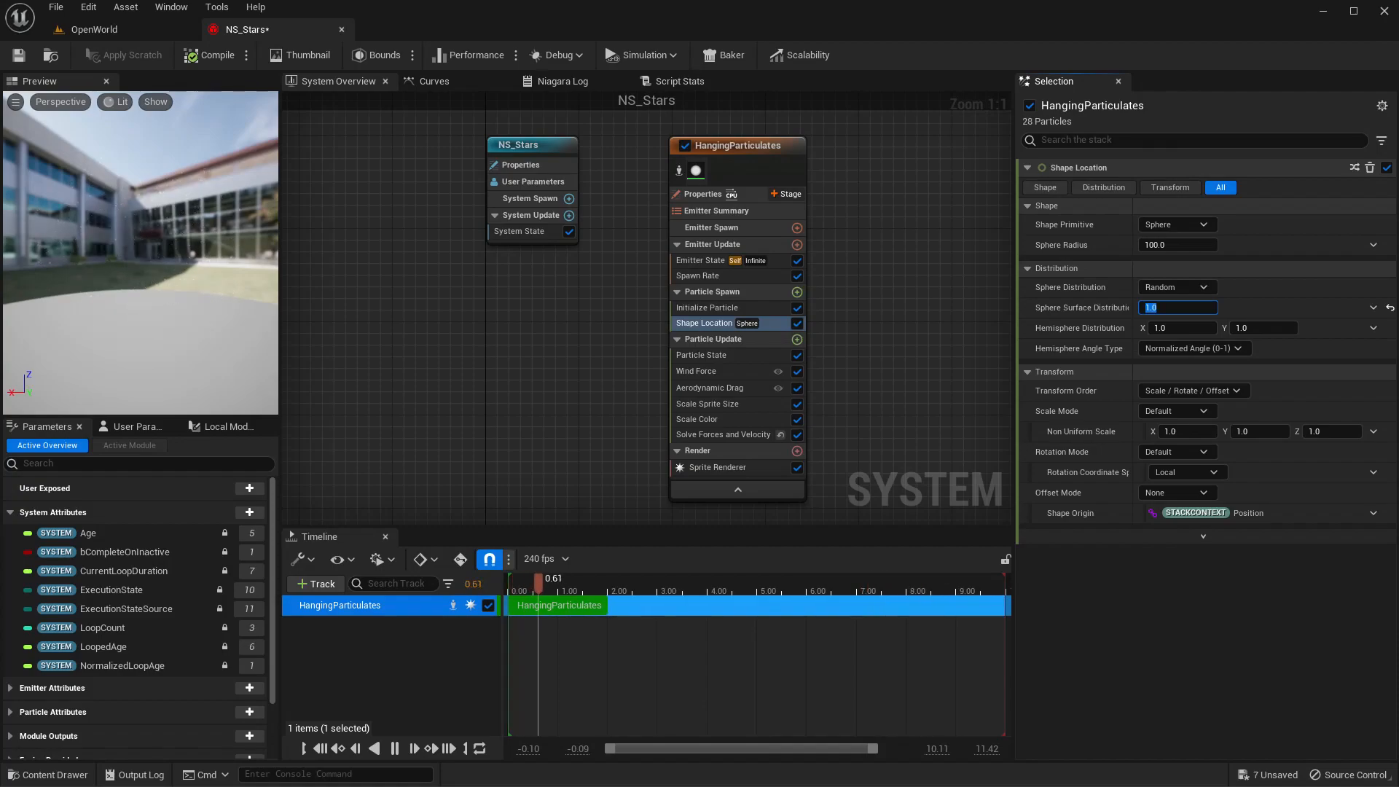
{"action": "left_click", "coordinate": [86, 29]}
{"action": "left_click_drag", "start_coordinate": [546, 207], "coordinate": [517, 209]}
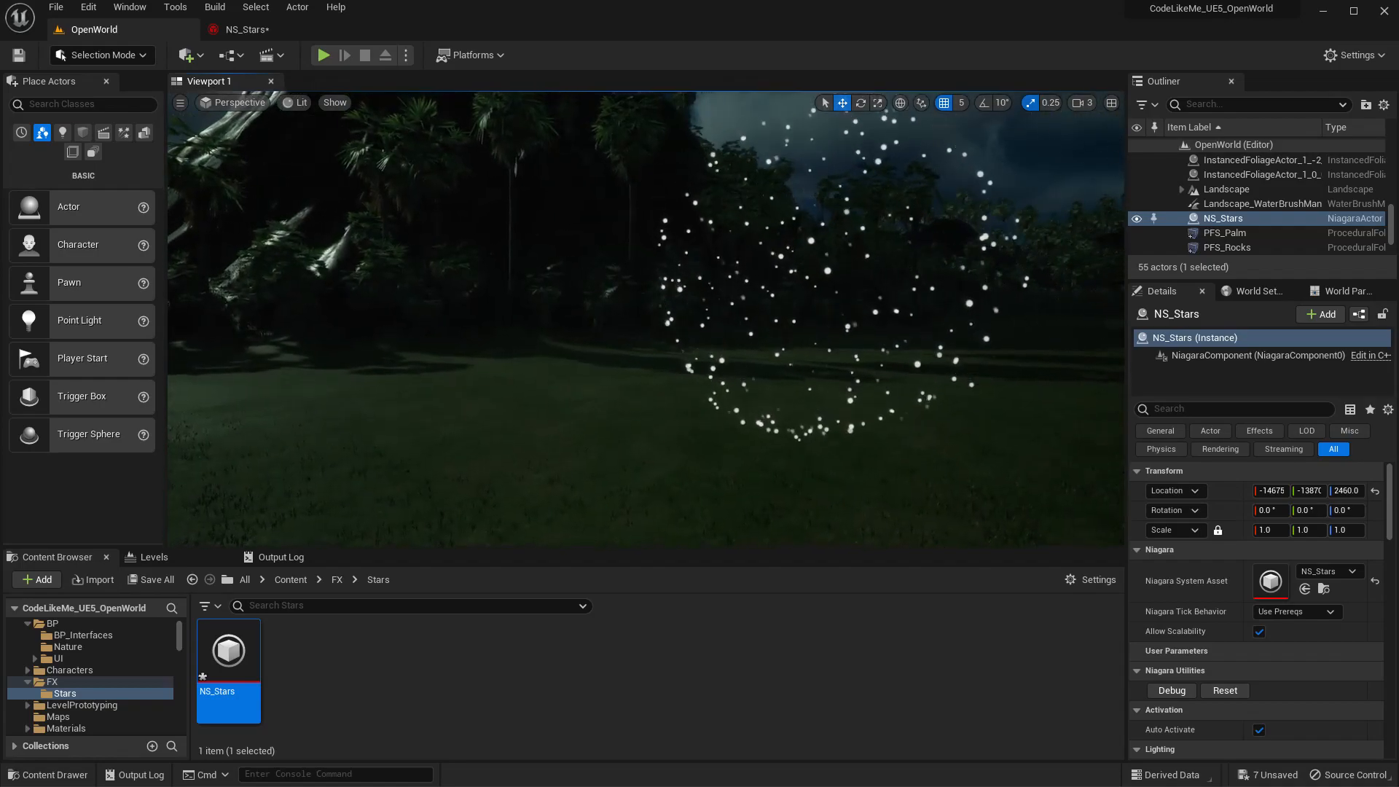
{"action": "left_click", "coordinate": [248, 30]}
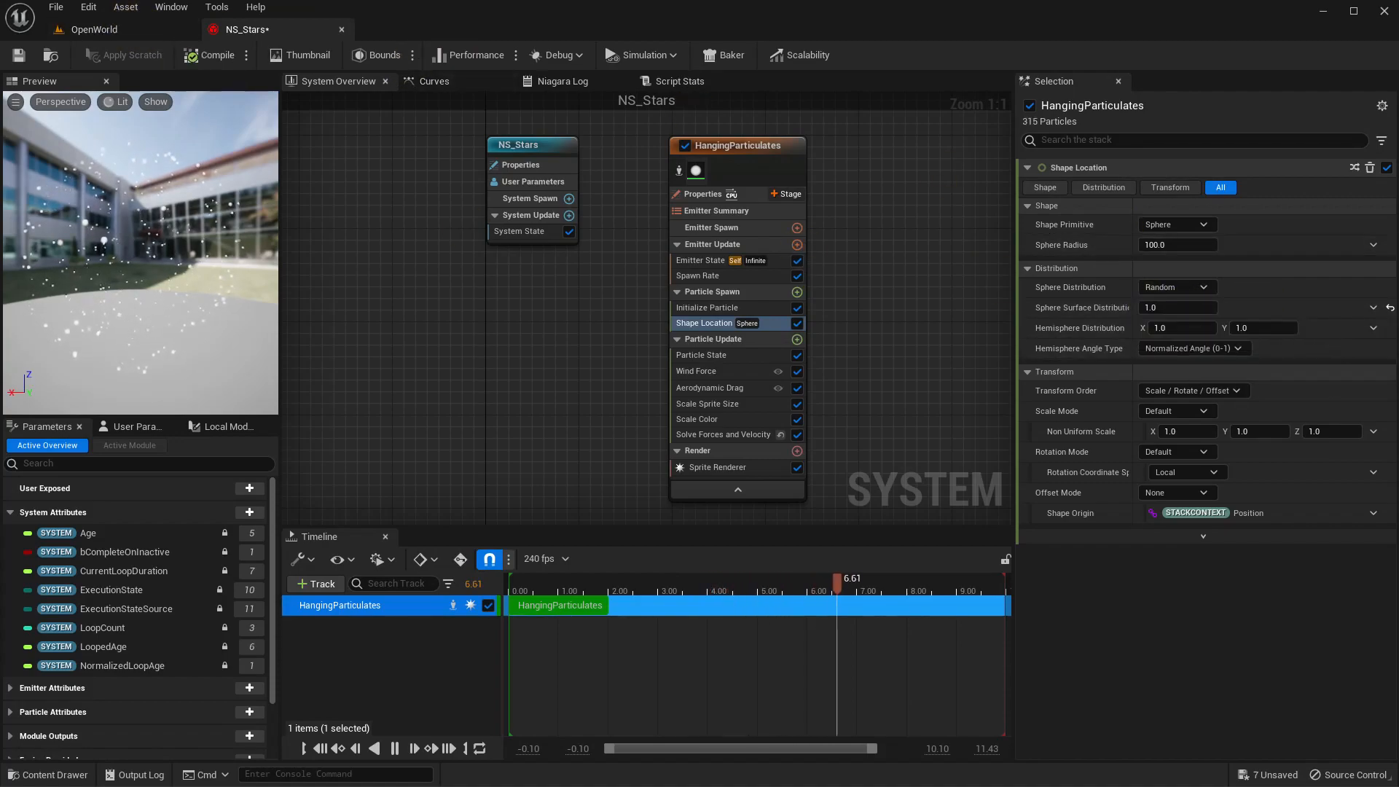
{"action": "left_click", "coordinate": [94, 30]}
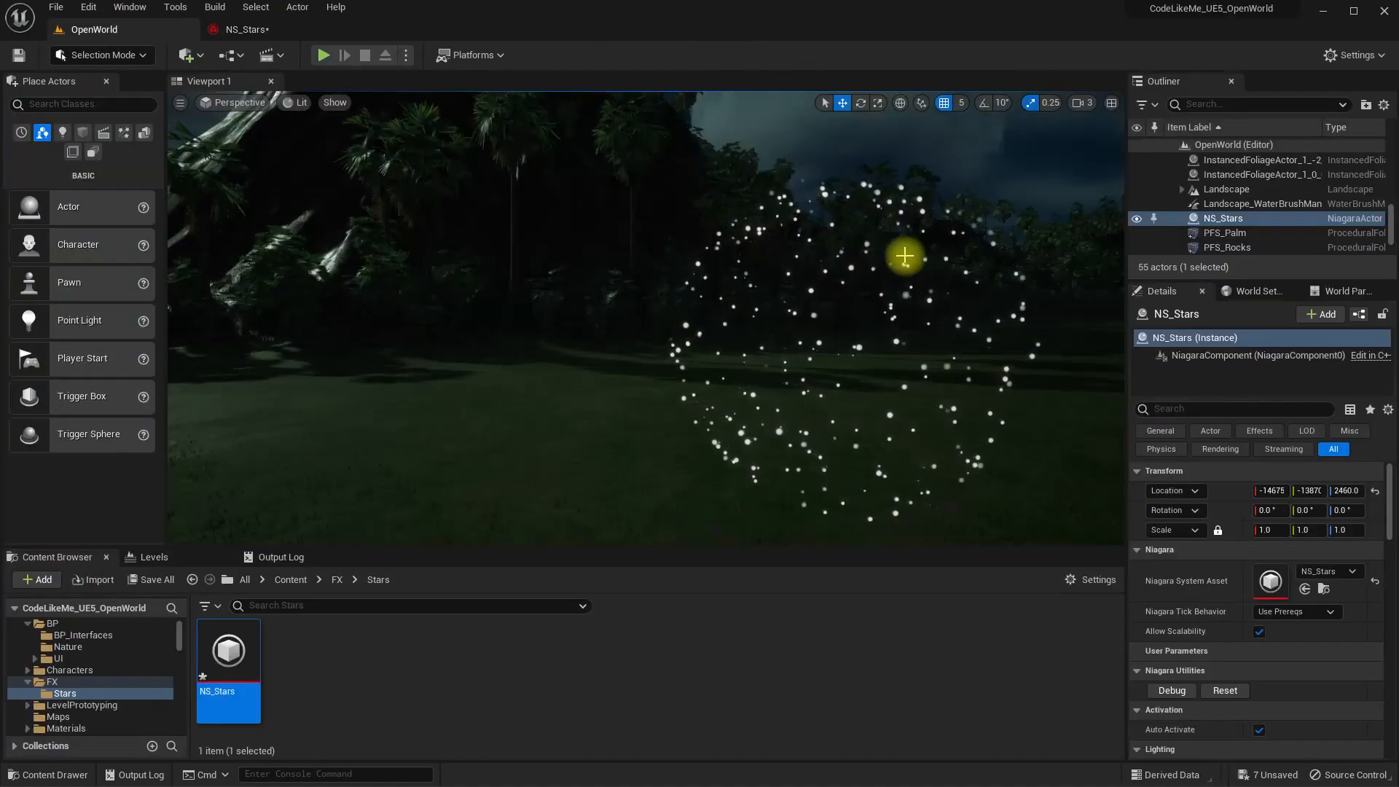
{"action": "left_click", "coordinate": [262, 29]}
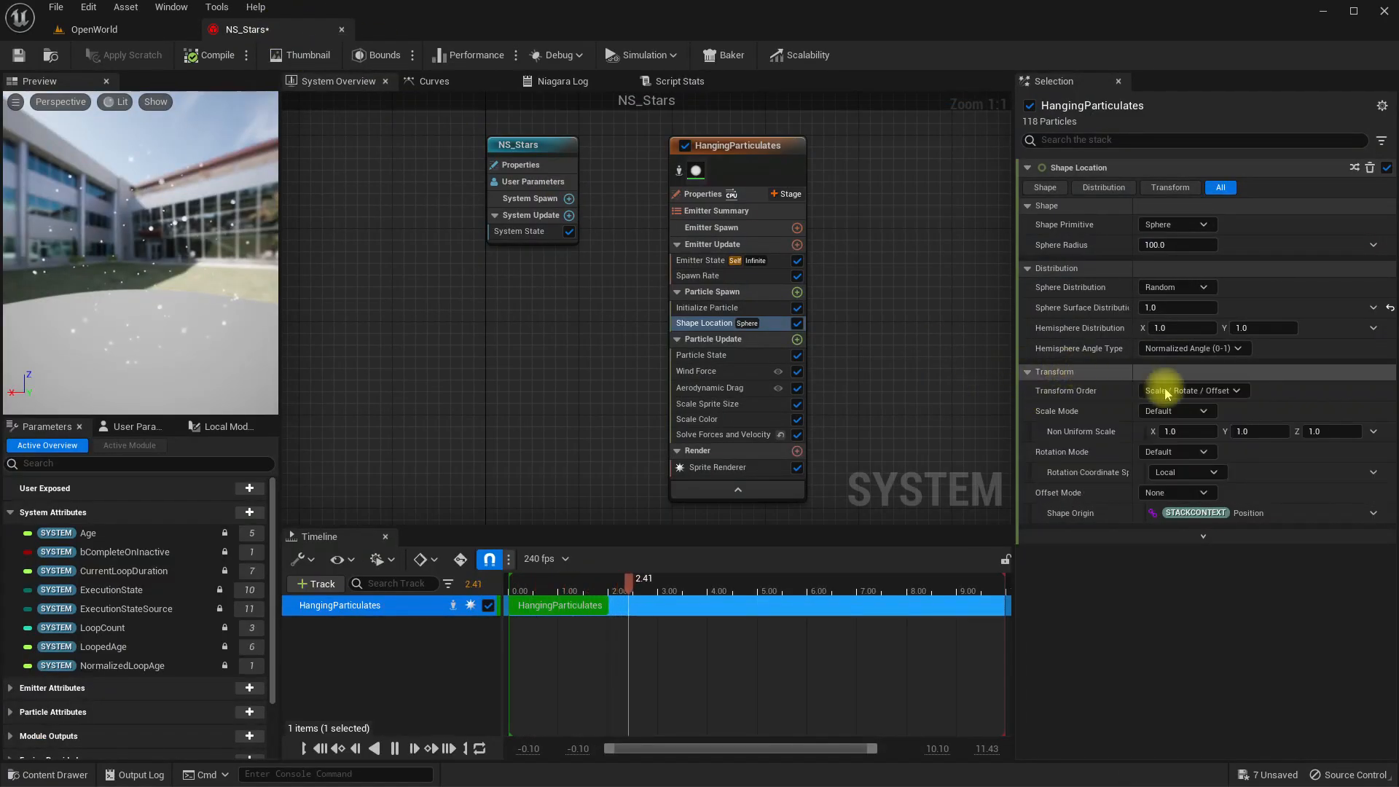
- Set the Shape Location's Hemisphere Distribution Y to 0.5 and check the particle dome in the OpenWorld level from several angles
{"action": "left_click", "coordinate": [1264, 329]}
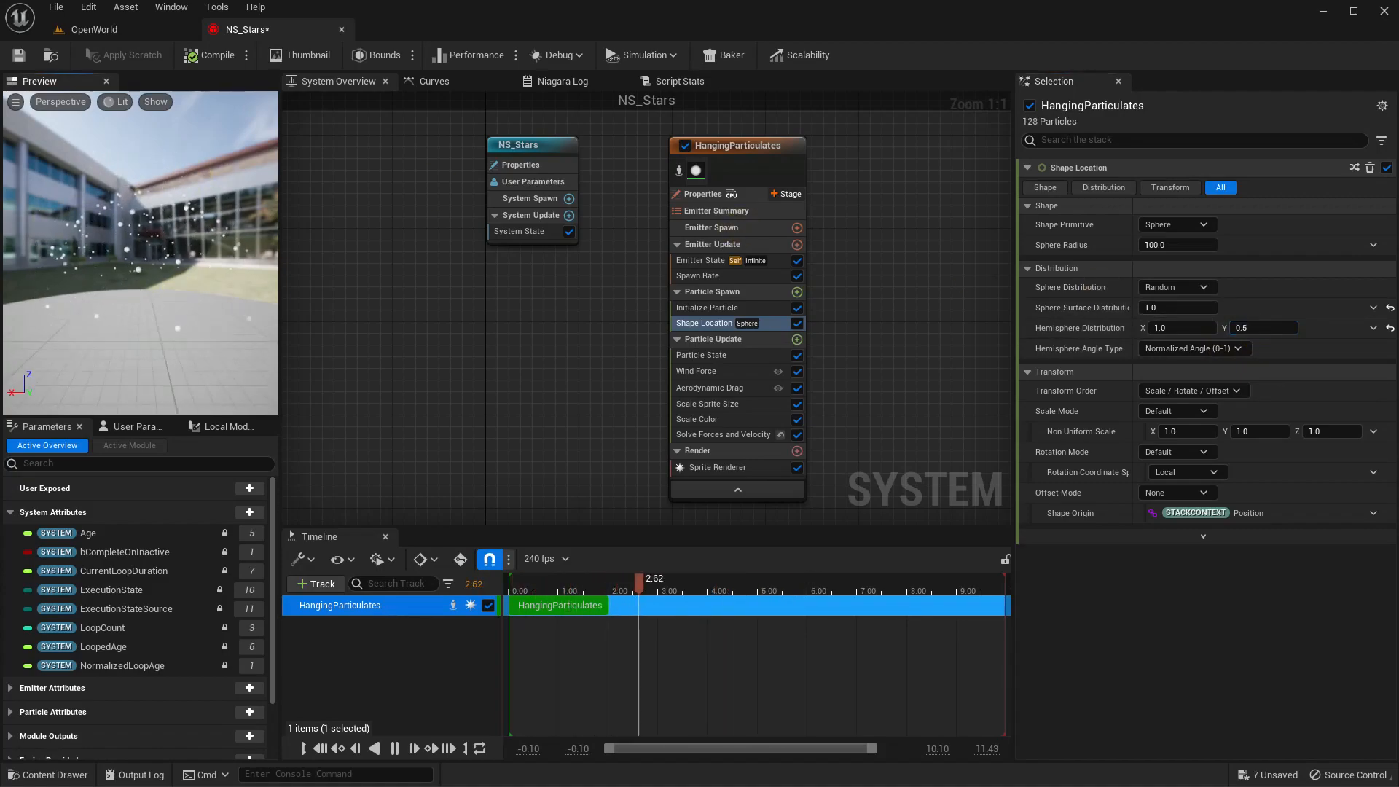
{"action": "left_click", "coordinate": [94, 29]}
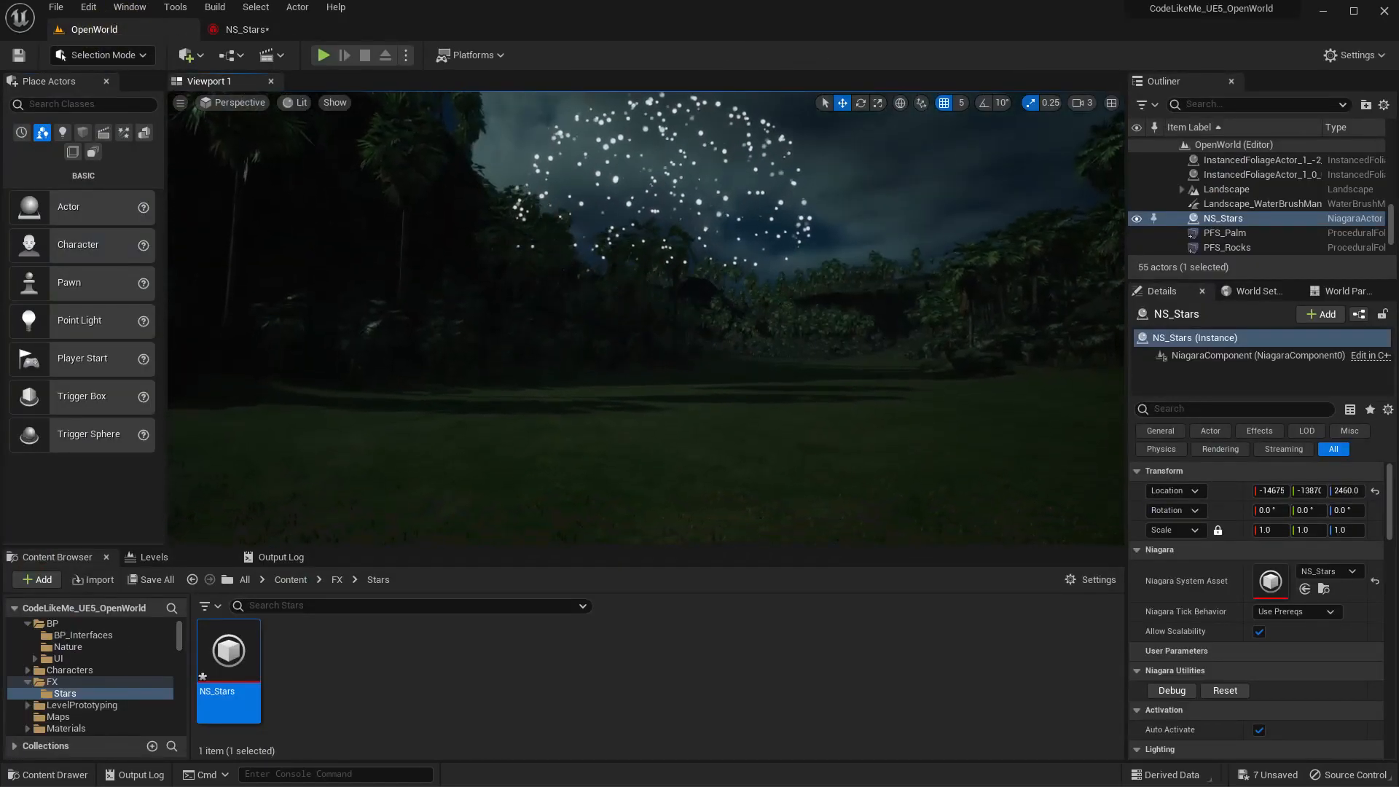
{"action": "right_click_drag", "start_coordinate": [645, 318], "coordinate": [780, 289]}
{"action": "key", "text": "a"}
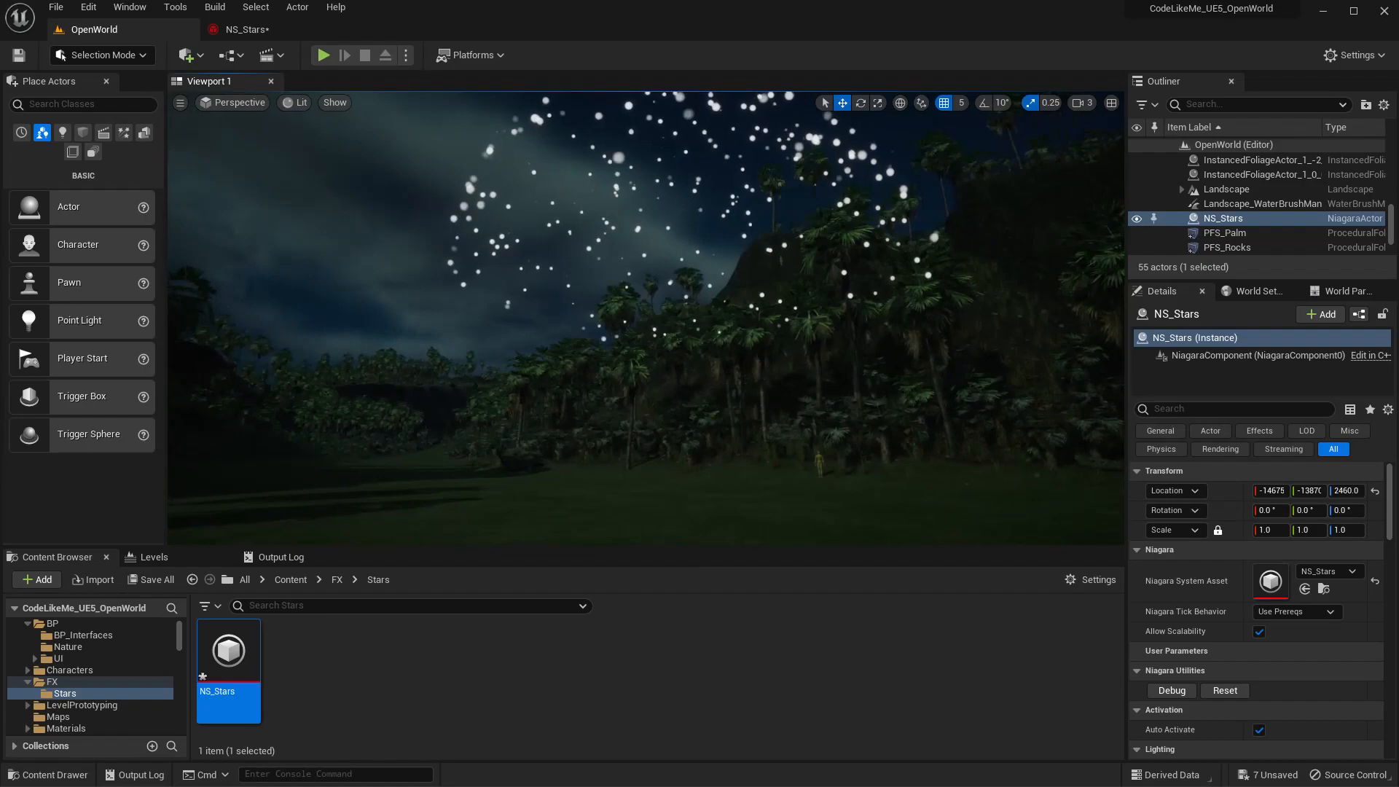
{"action": "right_click_drag", "start_coordinate": [791, 361], "coordinate": [824, 379]}
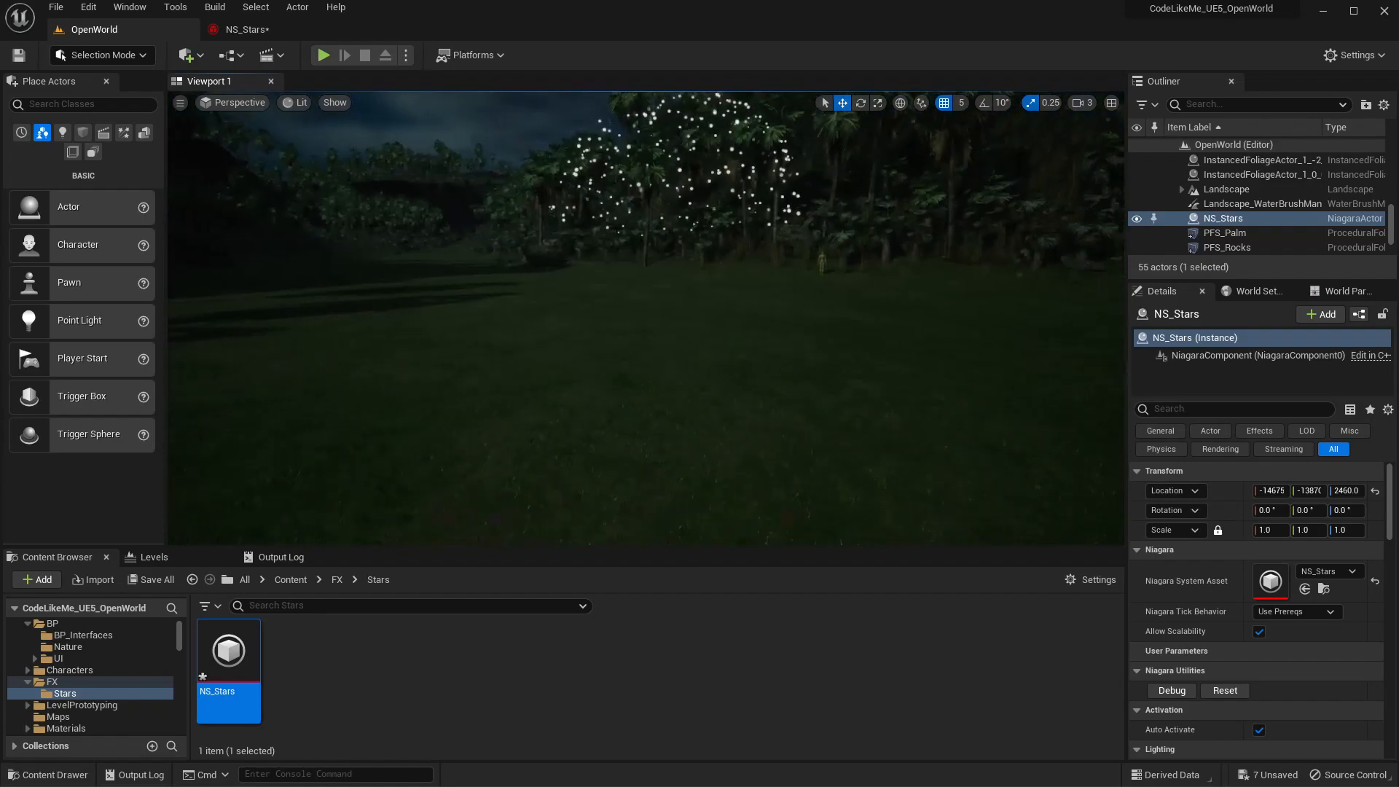
{"action": "key", "text": "s"}
{"action": "right_click_drag", "start_coordinate": [786, 323], "coordinate": [794, 244]}
{"action": "key", "text": "w"}
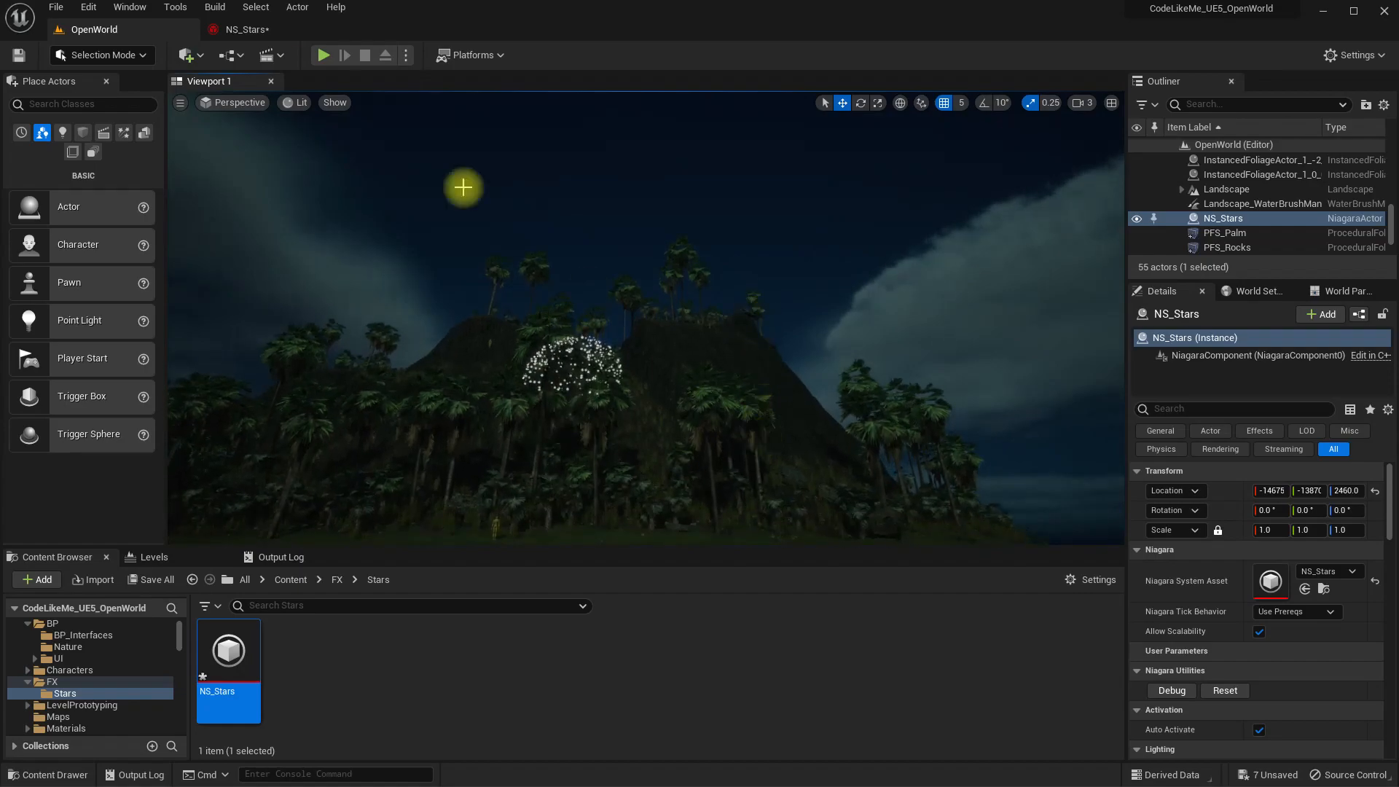
- Set the Shape Location's Sphere Radius to 100000 in NS_Stars and inspect the particle dome around the island in the OpenWorld level
{"action": "left_click", "coordinate": [238, 32]}
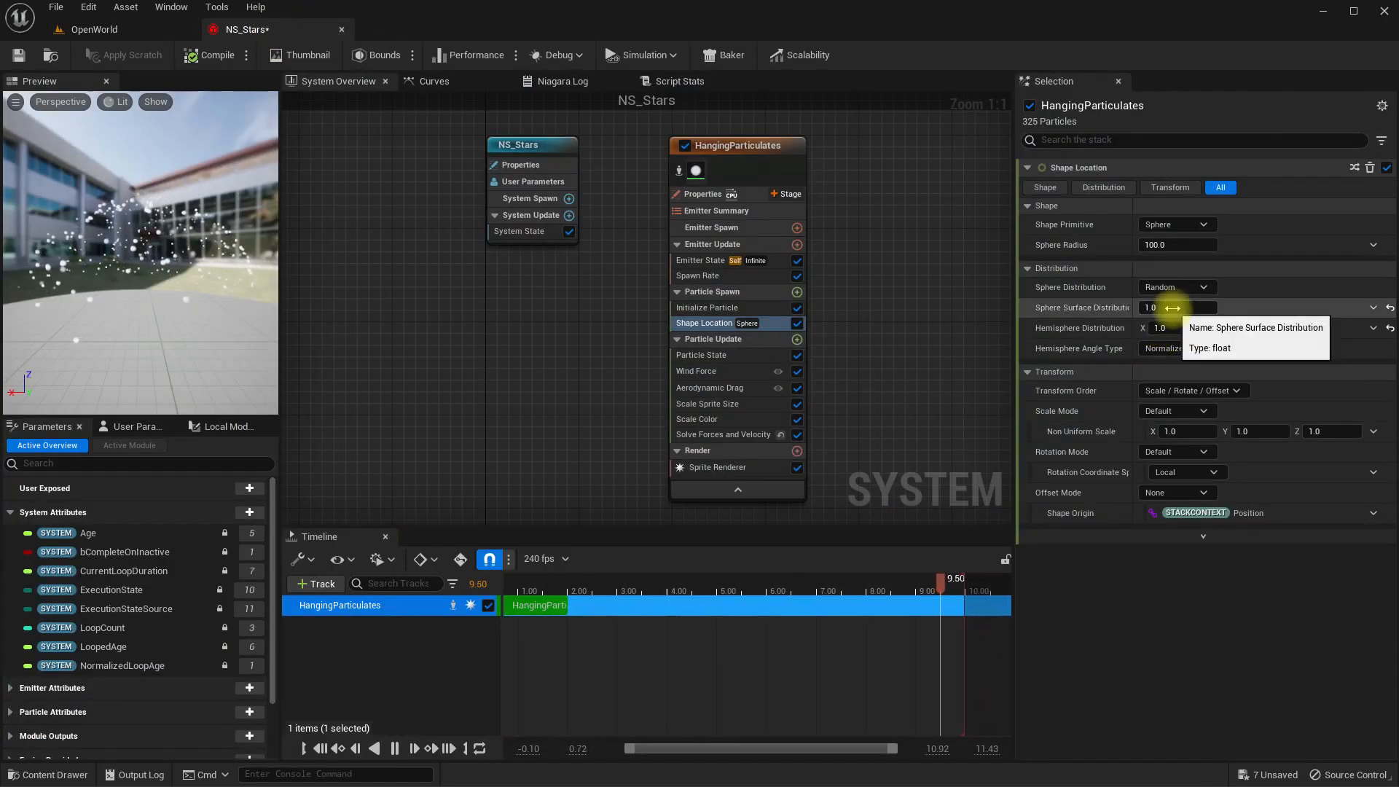
{"action": "left_click", "coordinate": [1185, 245]}
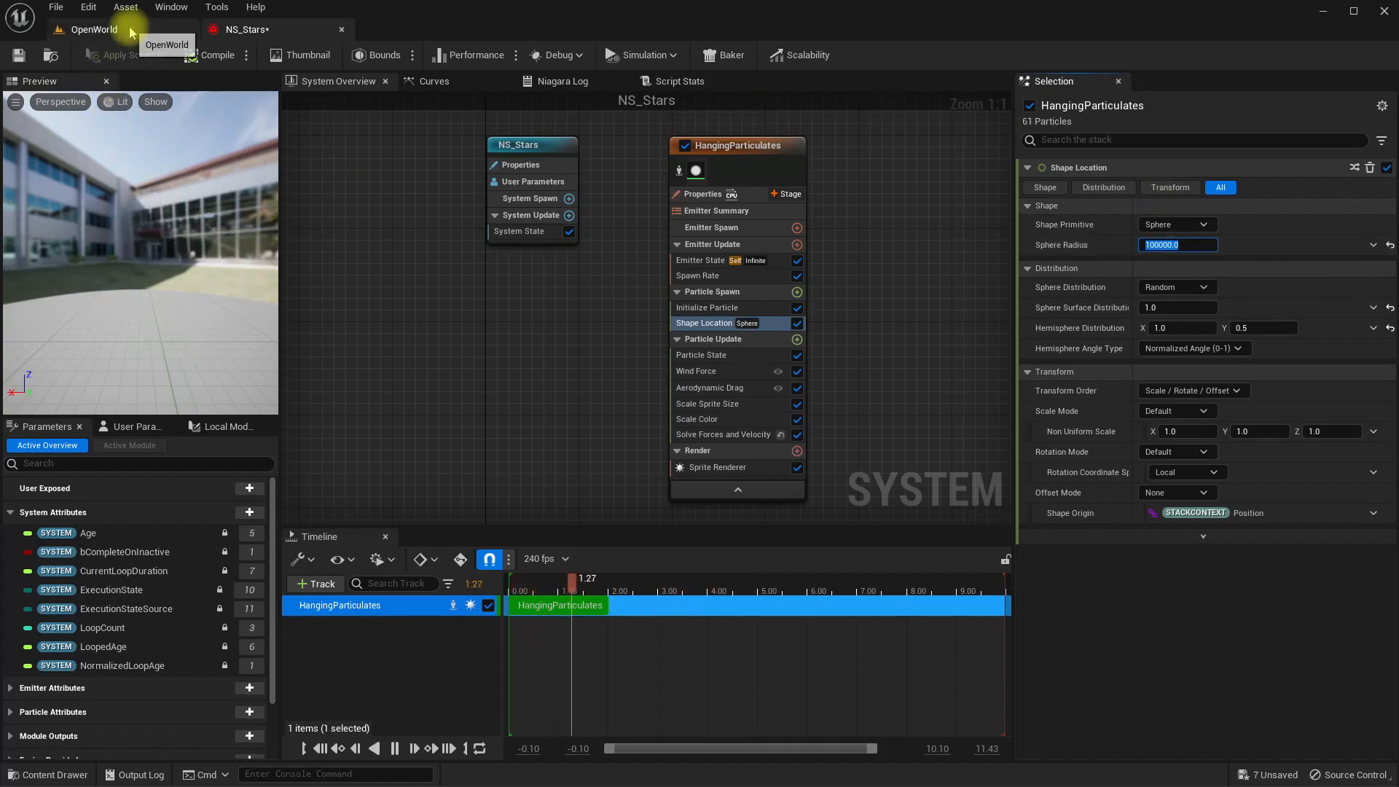
{"action": "left_click", "coordinate": [94, 30]}
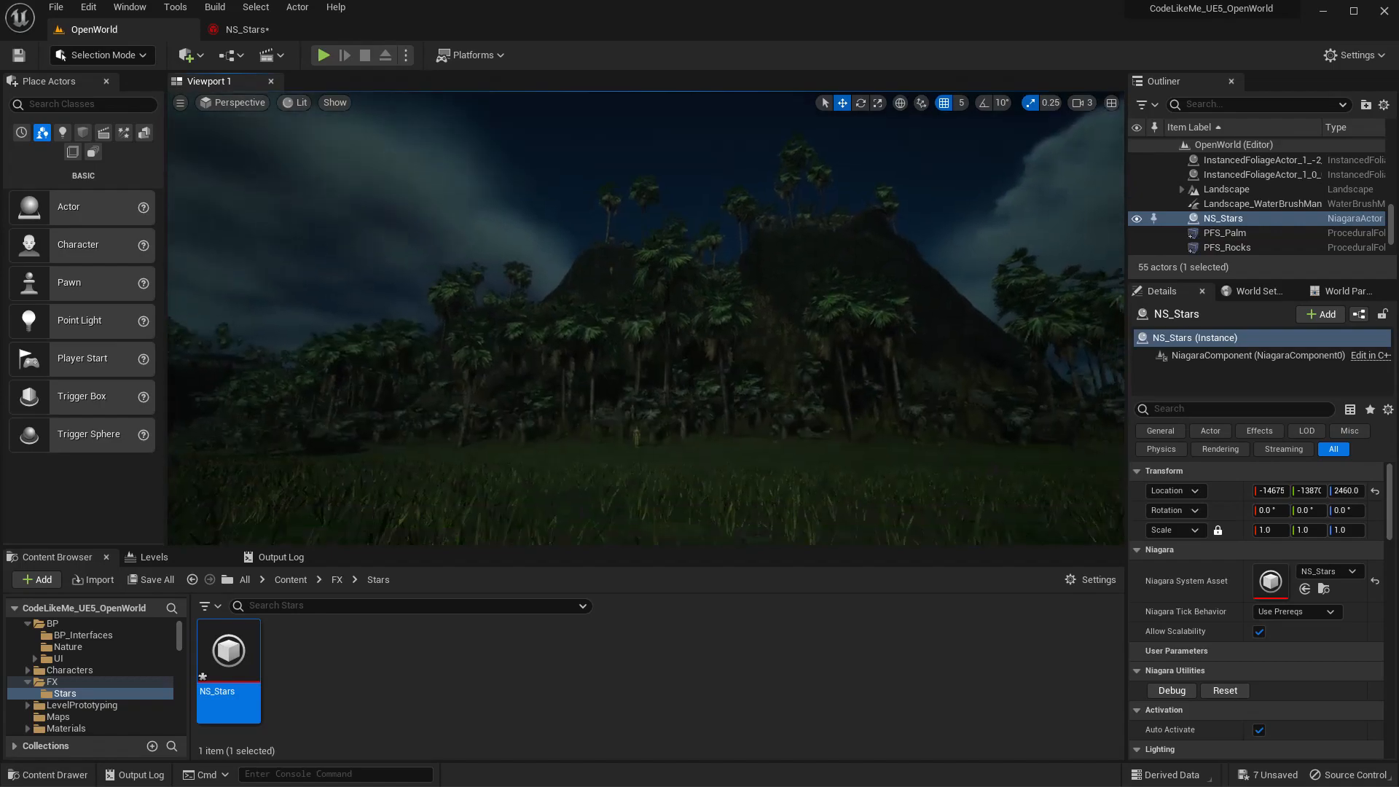
{"action": "mouse_move", "coordinate": [645, 318]}
{"action": "right_mouse_down"}
{"action": "mouse_move", "coordinate": [651, 344]}
{"action": "mouse_move", "coordinate": [667, 325]}
{"action": "right_mouse_up"}
{"action": "right_click_drag", "start_coordinate": [711, 405], "coordinate": [712, 406]}
{"action": "key", "text": "f"}
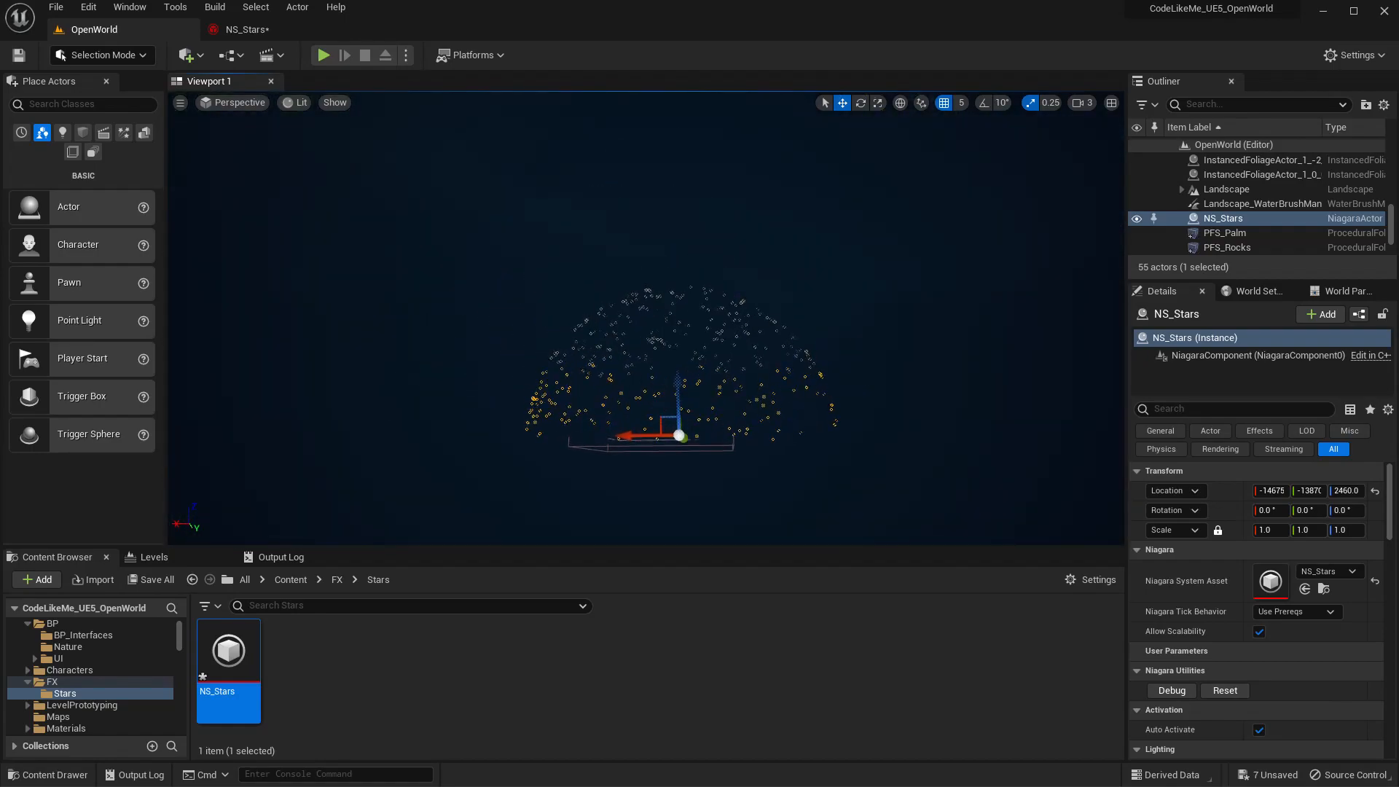
{"action": "key", "text": "e"}
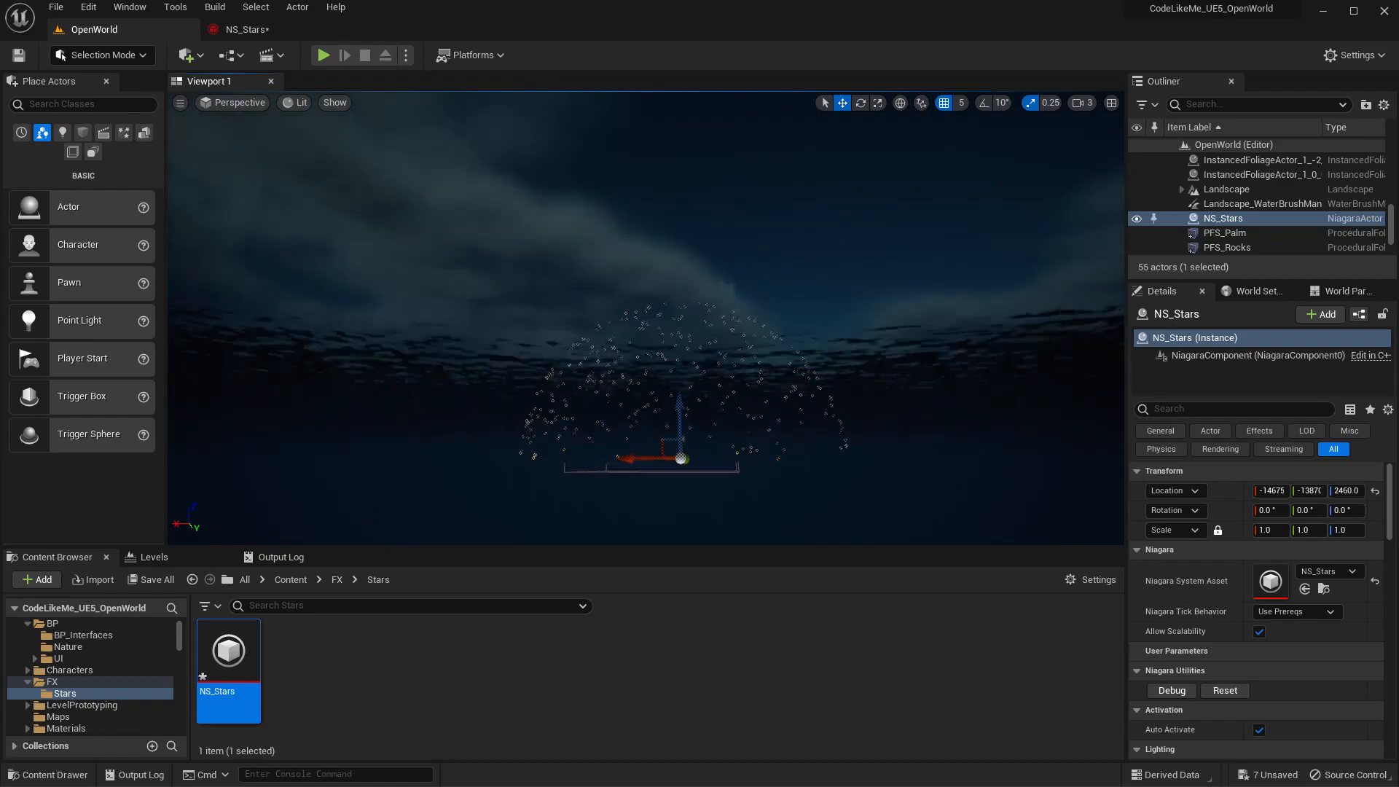
{"action": "right_click_drag", "start_coordinate": [711, 406], "coordinate": [718, 447]}
{"action": "key", "text": "e"}
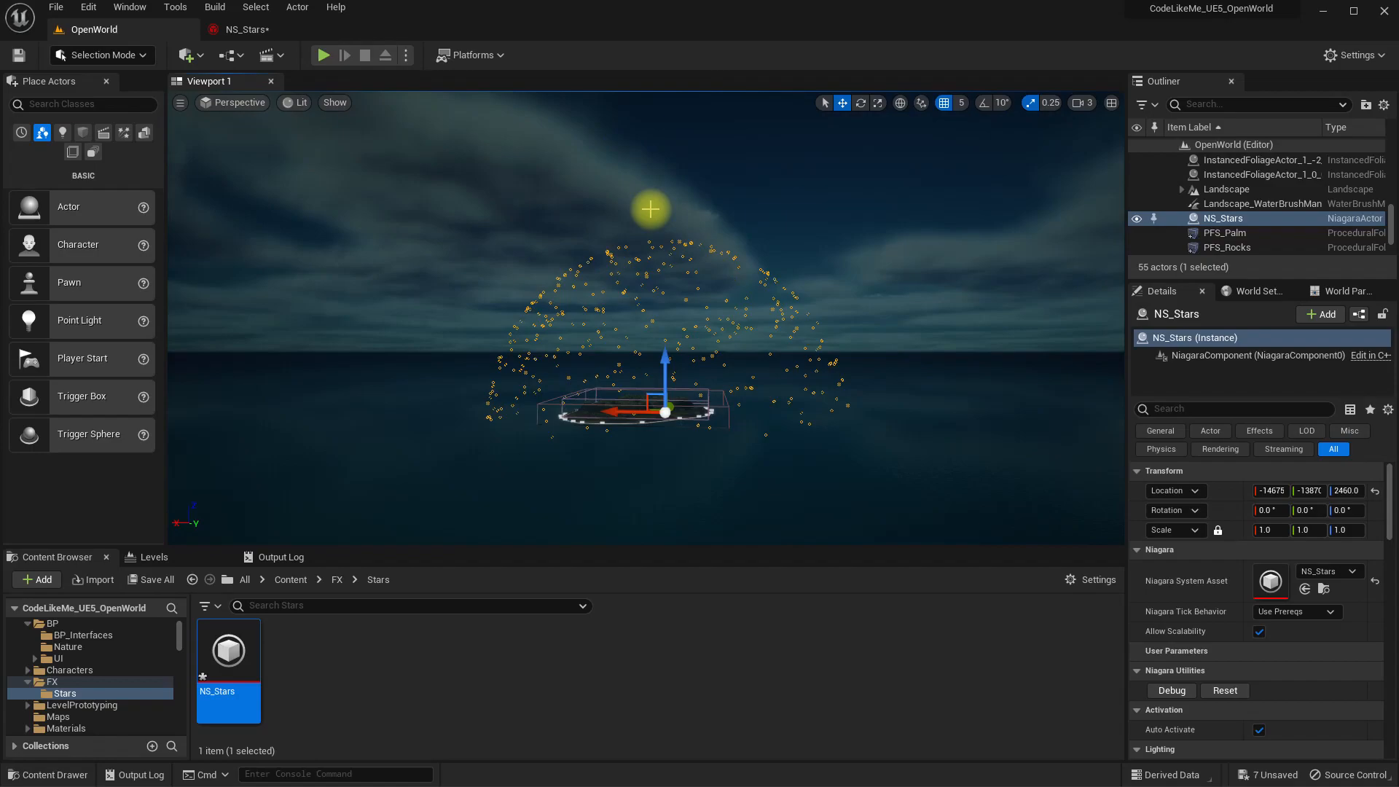
{"action": "right_click_drag", "start_coordinate": [651, 209], "coordinate": [678, 219]}
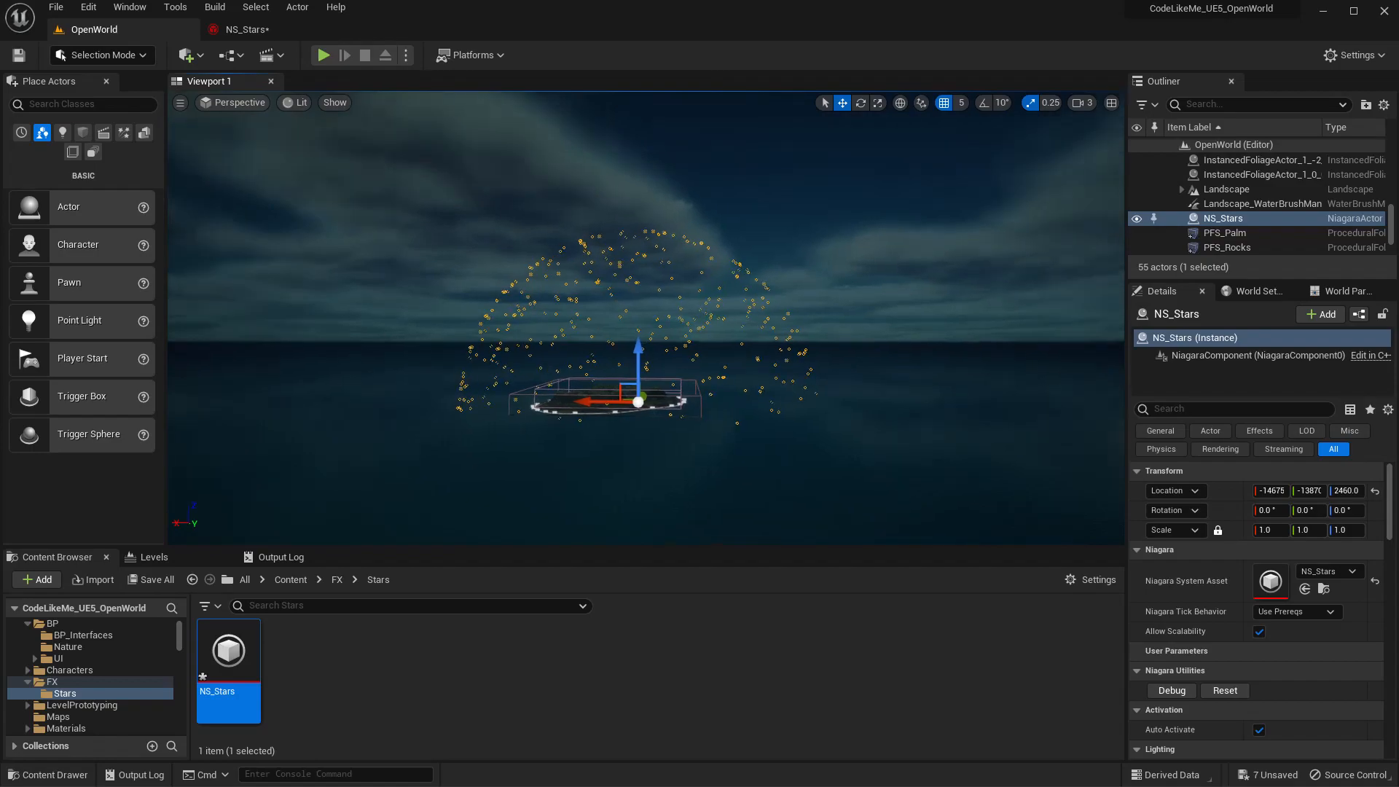
- Raise the viewport camera speed to 7 and view the NS_Stars dome from high above the clouds
{"action": "left_click", "coordinate": [1083, 103]}
{"action": "key", "text": "e"}
{"action": "right_click_drag", "start_coordinate": [728, 233], "coordinate": [727, 295]}
{"action": "key", "text": "s"}
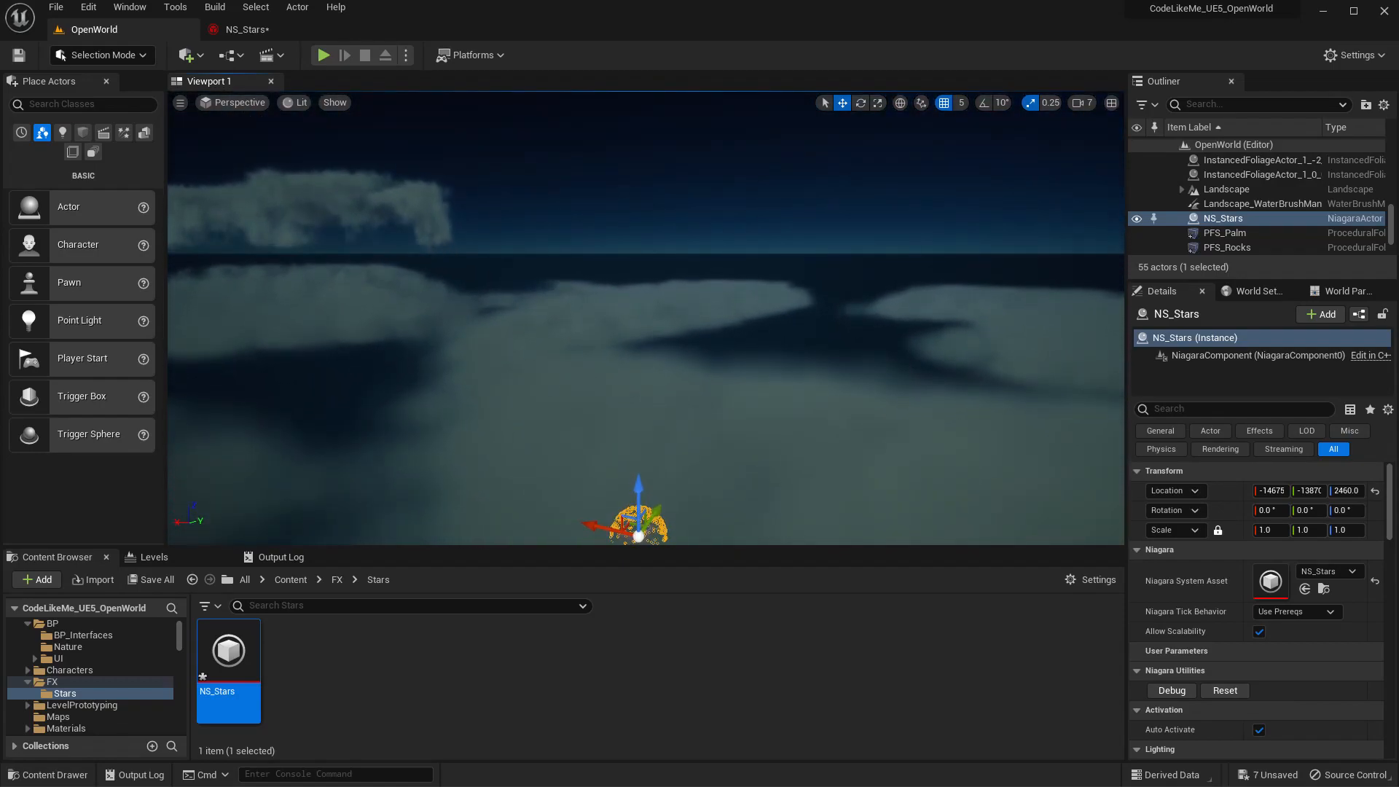
- Search the Outliner for "sky" and inspect the SM_SkySphere and SkyAtmosphere actors
{"action": "left_click", "coordinate": [756, 217]}
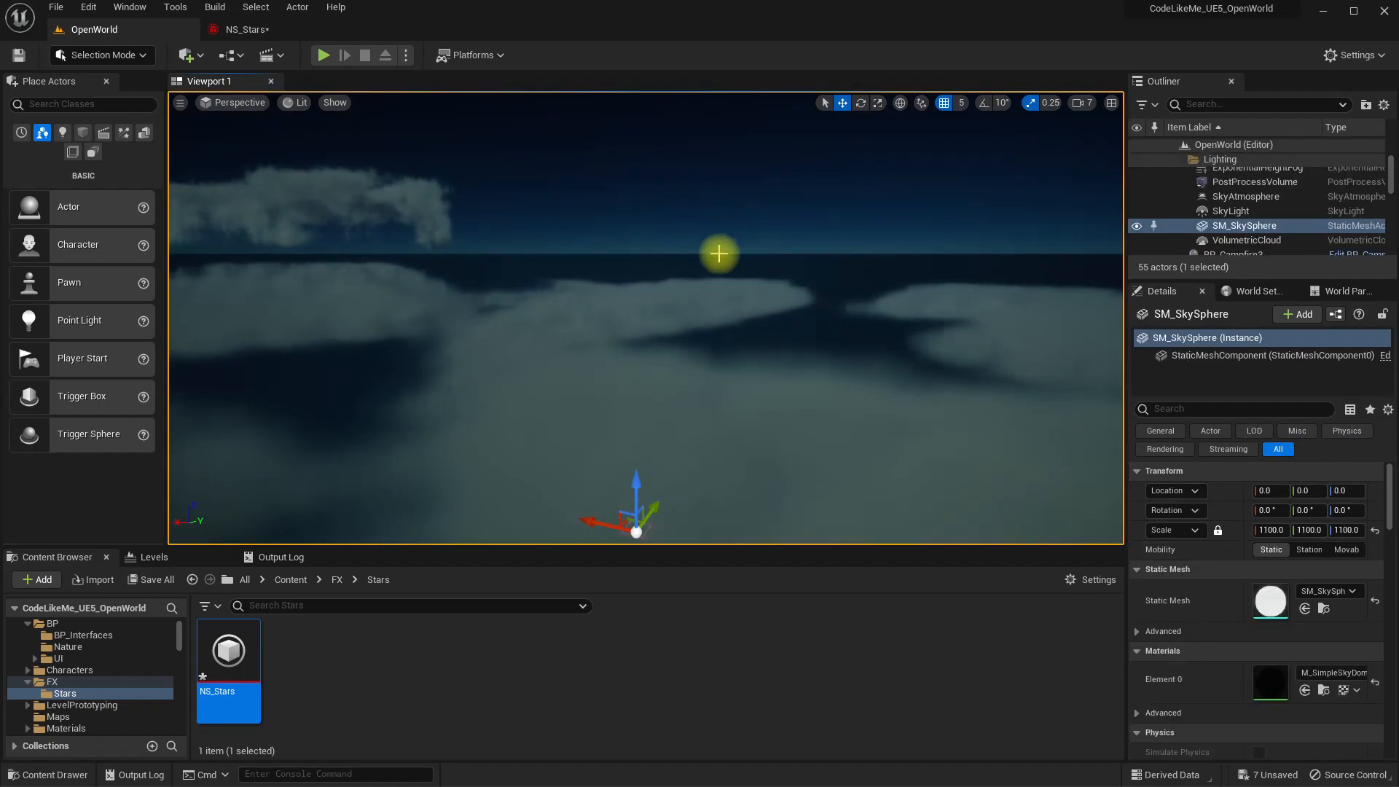
{"action": "scroll", "coordinate": [1262, 227], "scroll_direction": "down", "scroll_amount": 2}
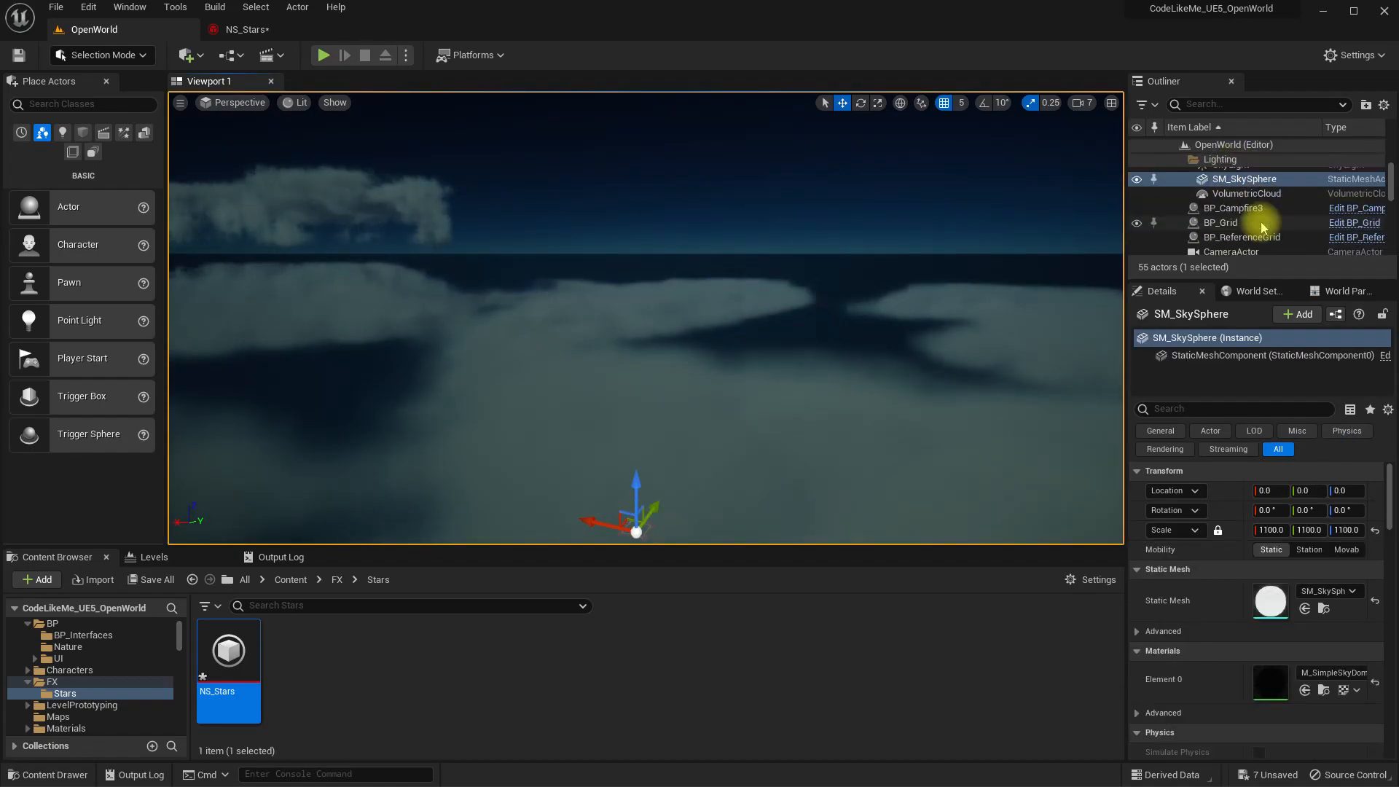
{"action": "scroll", "coordinate": [1244, 216], "scroll_direction": "down", "scroll_amount": 4}
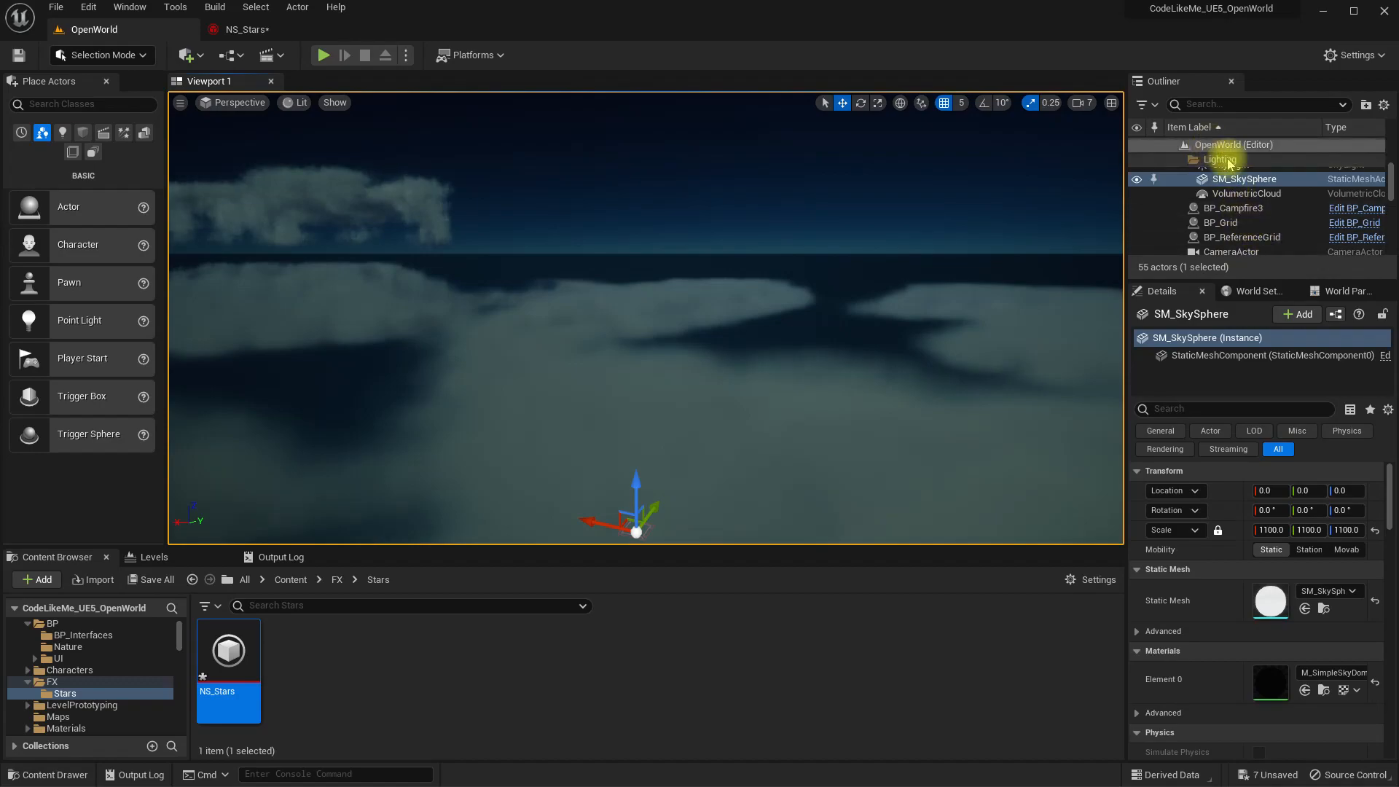
{"action": "left_click", "coordinate": [1206, 106]}
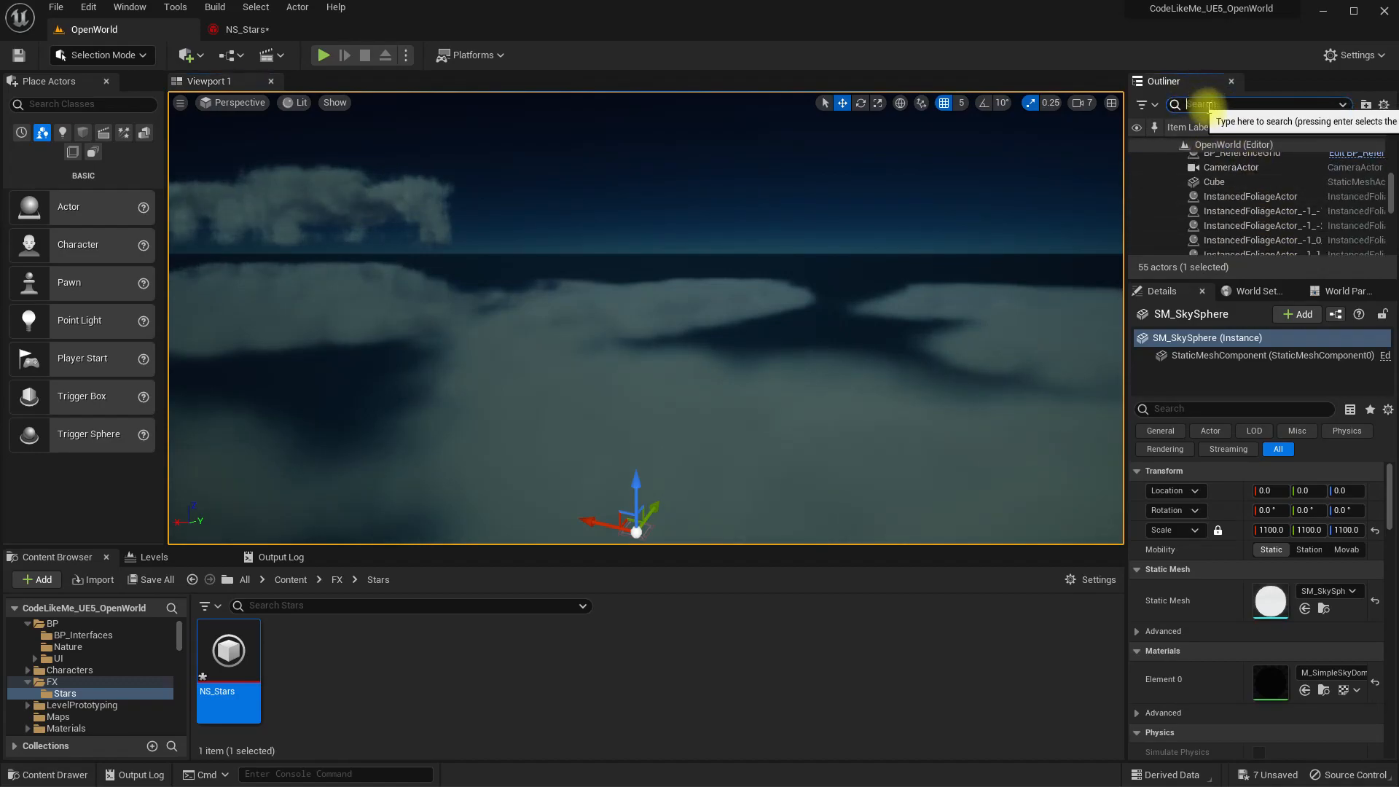
{"action": "type", "text": "sky"}
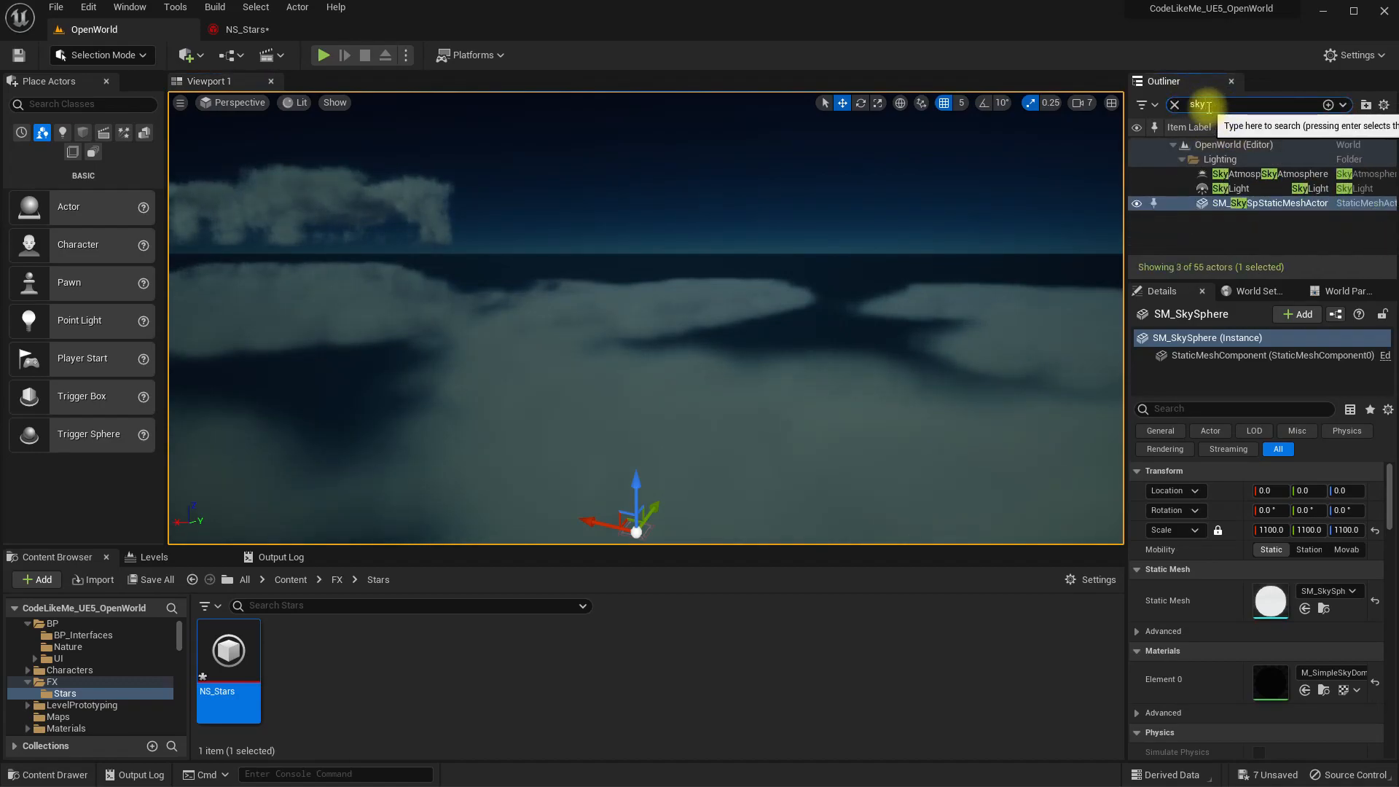
{"action": "left_click", "coordinate": [1232, 202]}
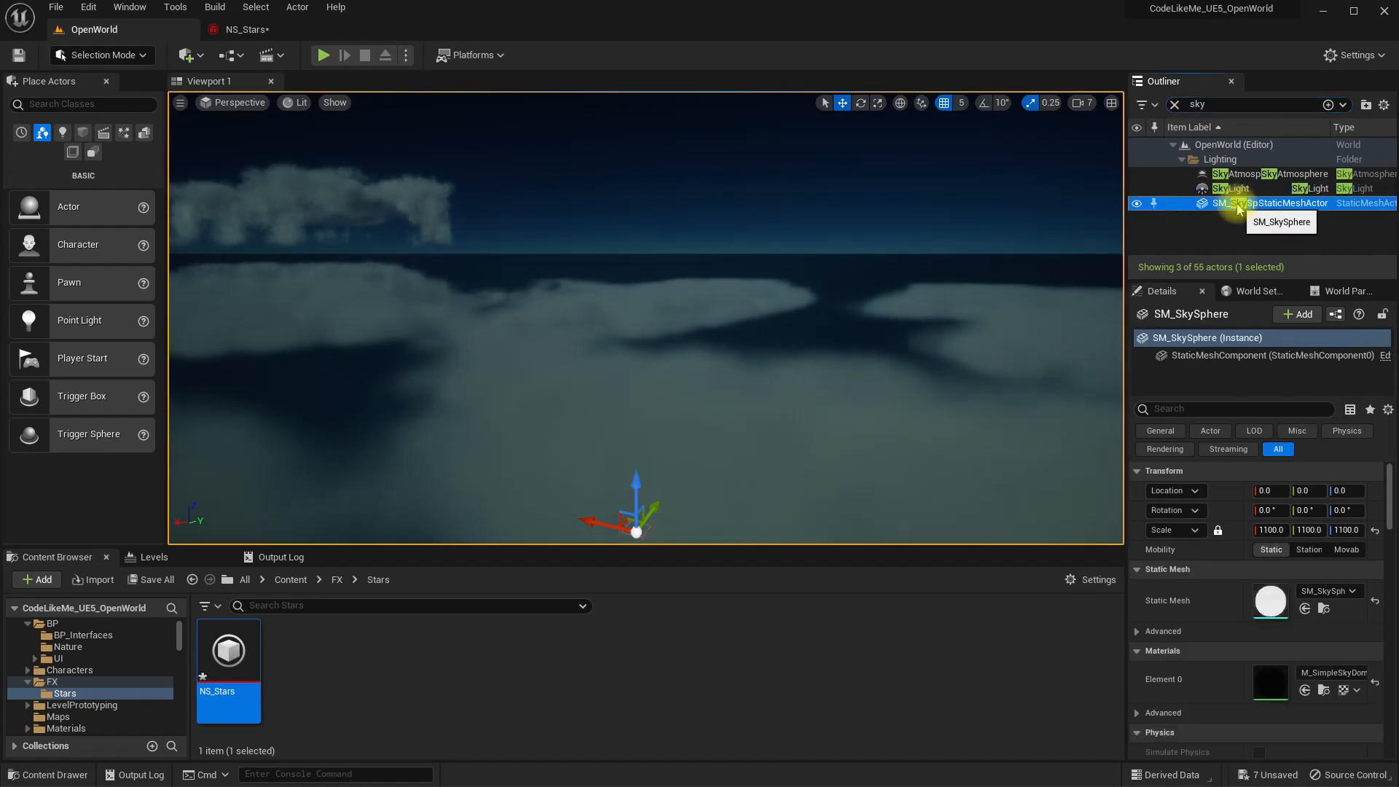
{"action": "left_click", "coordinate": [1254, 175]}
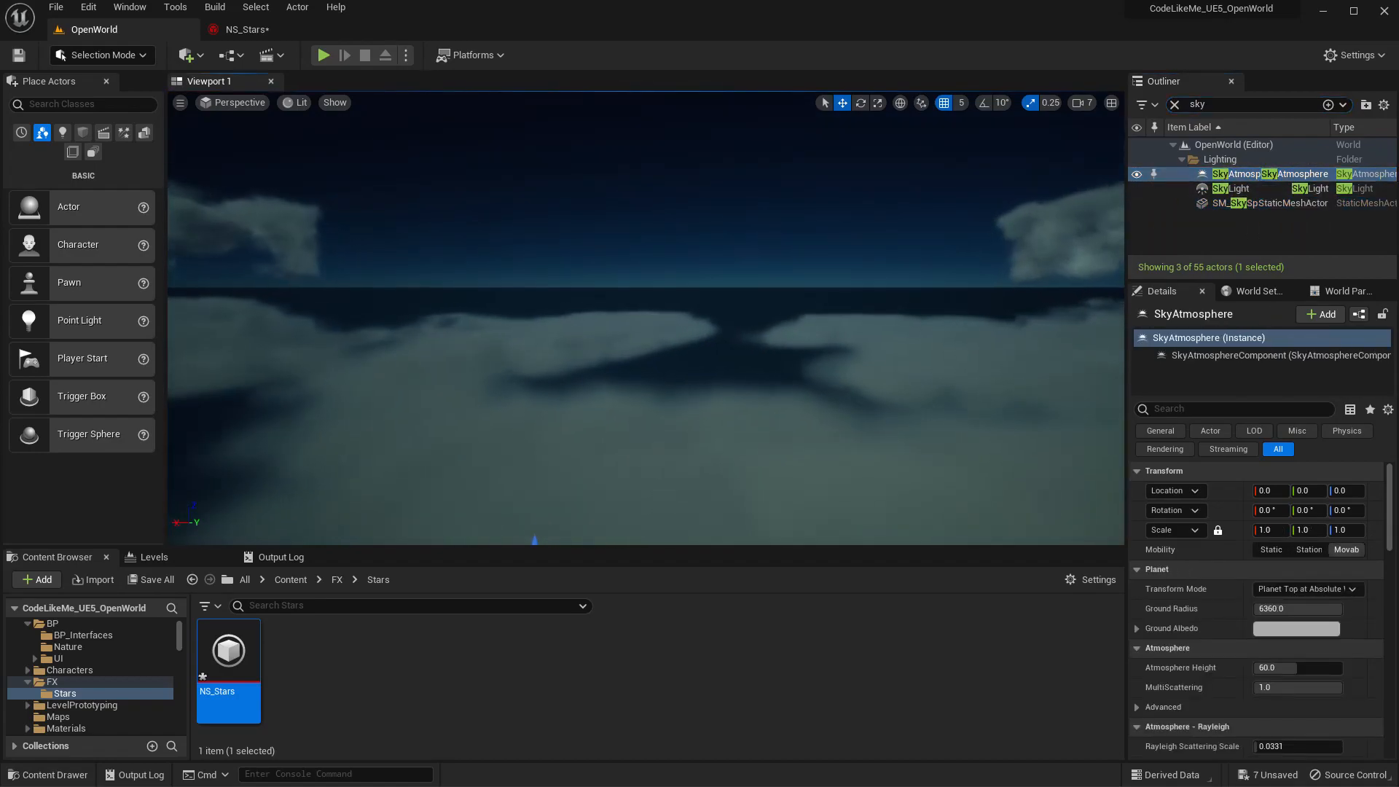
- Select the SM_SkySphere mesh and frame it in the viewport to examine its full extent
{"action": "left_click", "coordinate": [708, 365]}
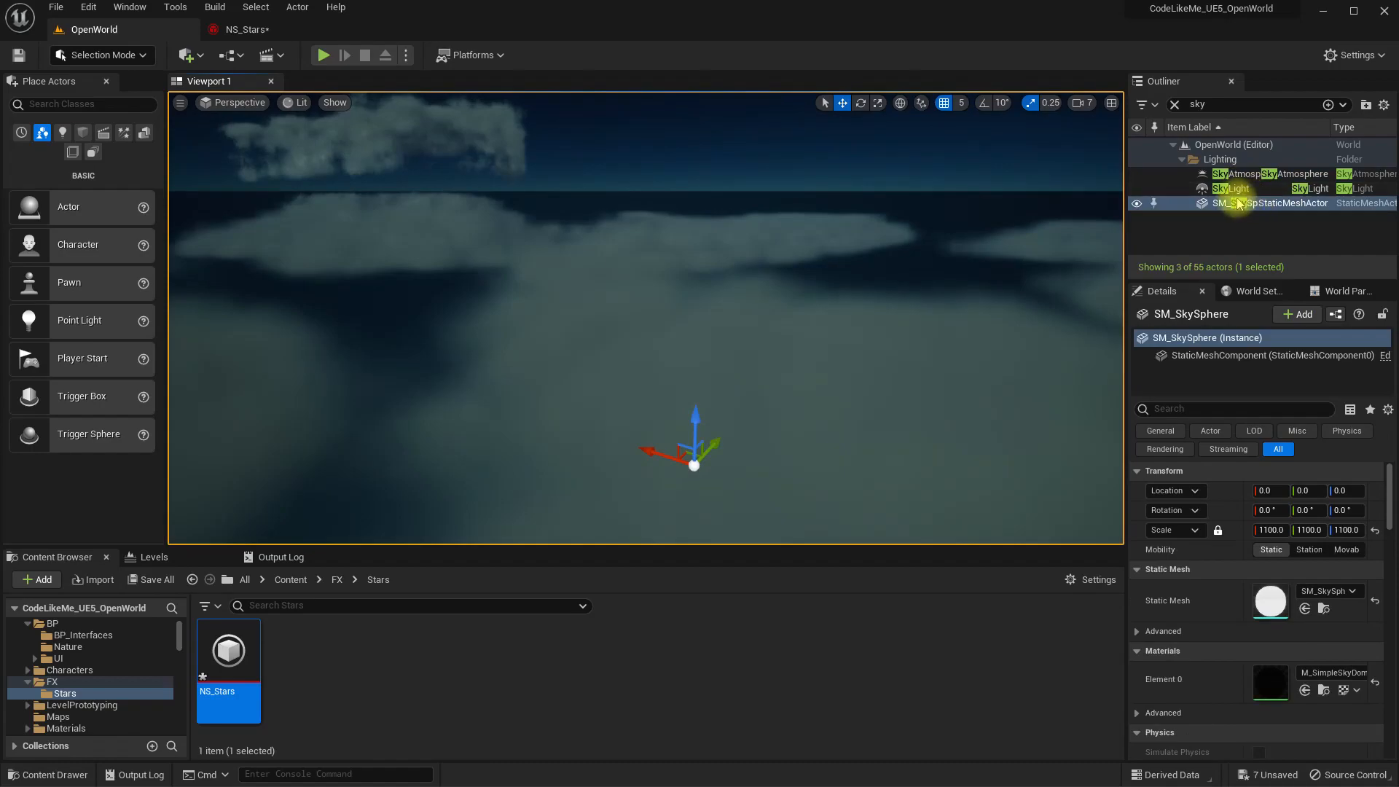
{"action": "right_click_drag", "start_coordinate": [886, 261], "coordinate": [835, 270]}
{"action": "key", "text": "f"}
{"action": "key", "text": "w"}
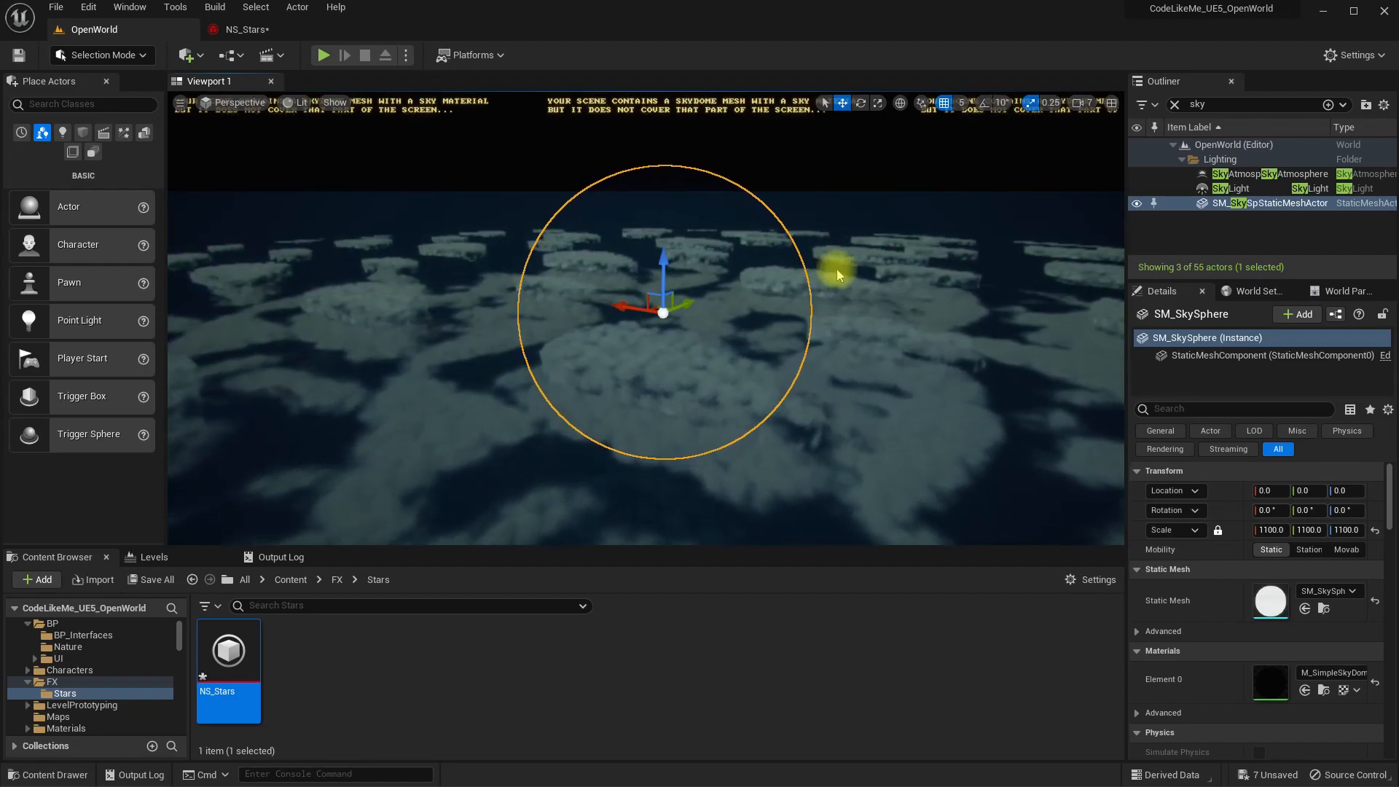
- Search the Outliner for "star", select the NS_Stars actor and frame it to examine the size of its particle dome
{"action": "left_click", "coordinate": [1229, 103]}
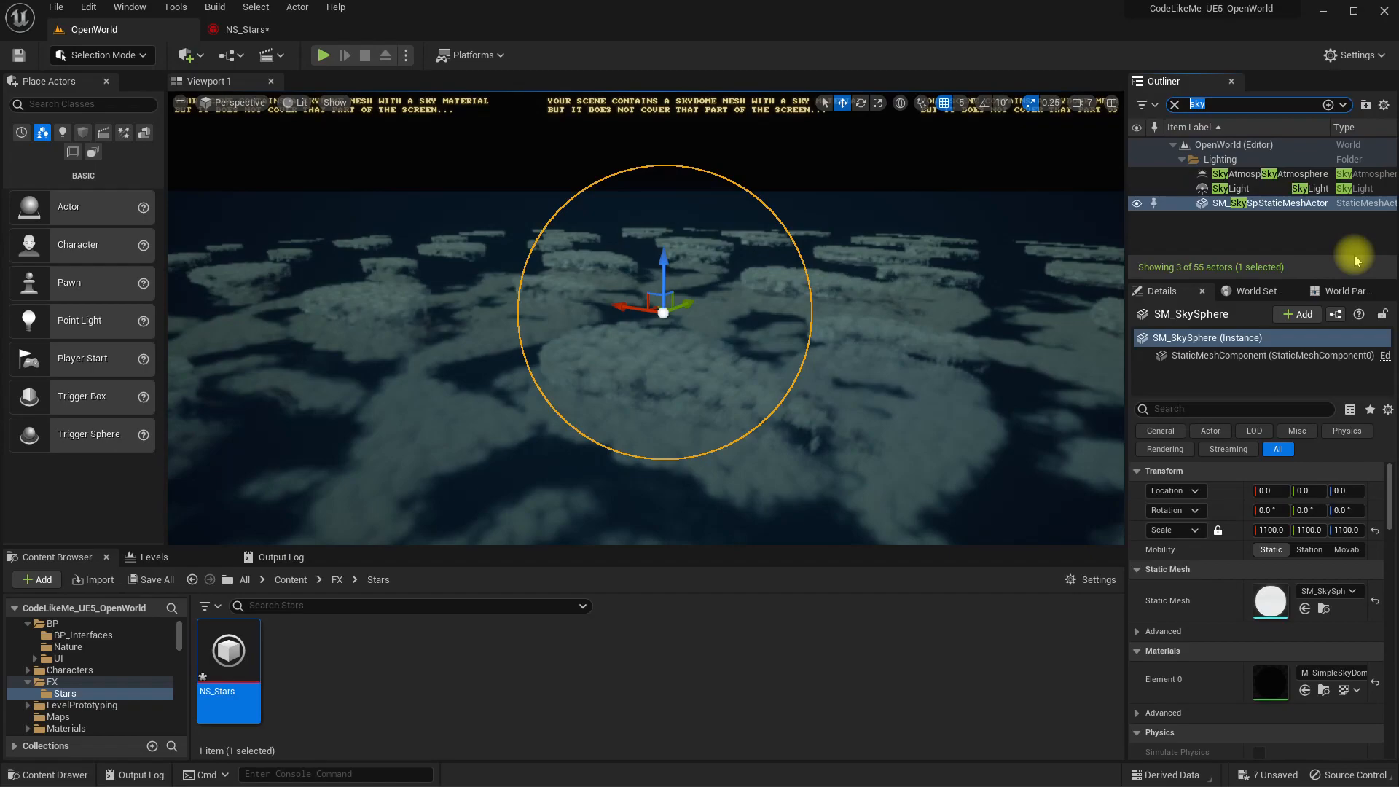
{"action": "type", "text": "star"}
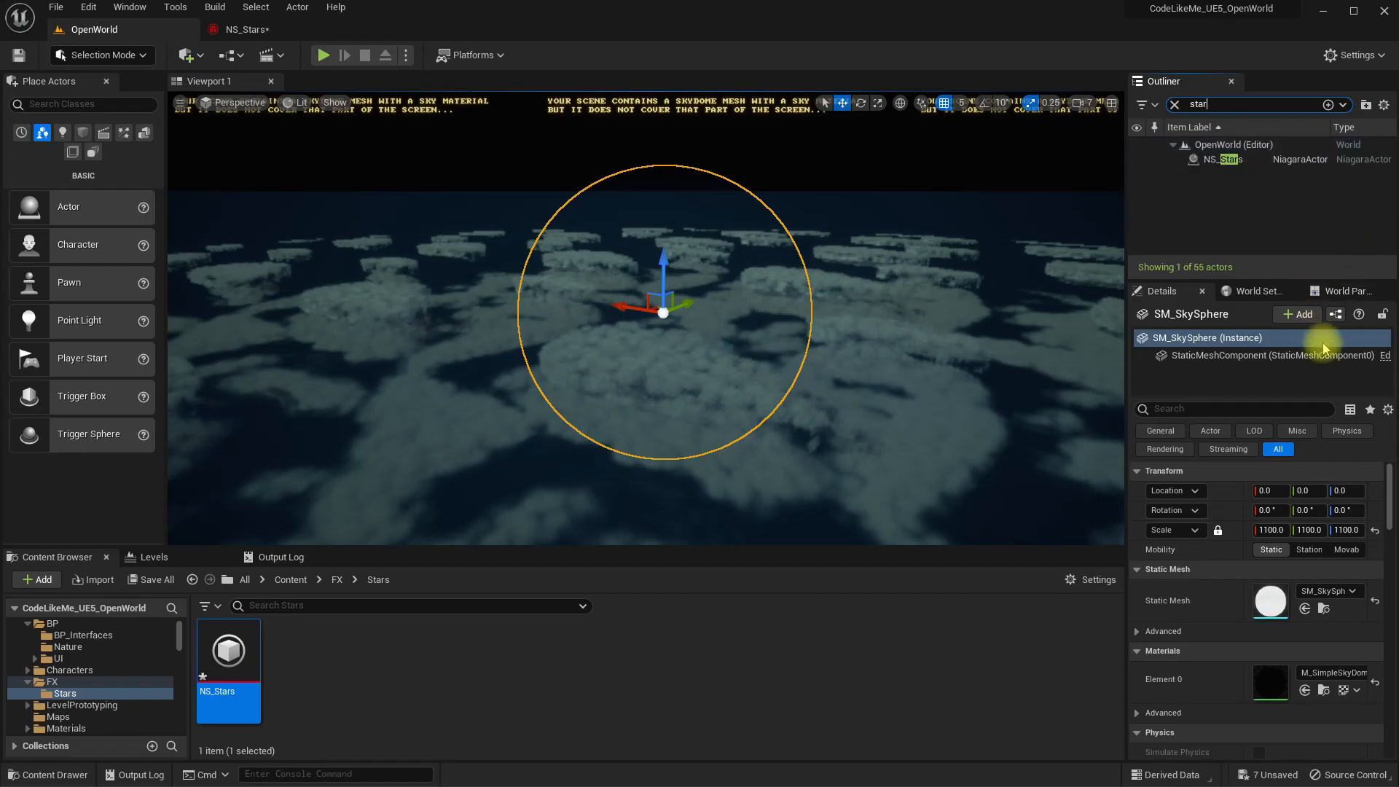
{"action": "left_click", "coordinate": [1222, 162]}
{"action": "right_click_drag", "start_coordinate": [765, 298], "coordinate": [771, 316]}
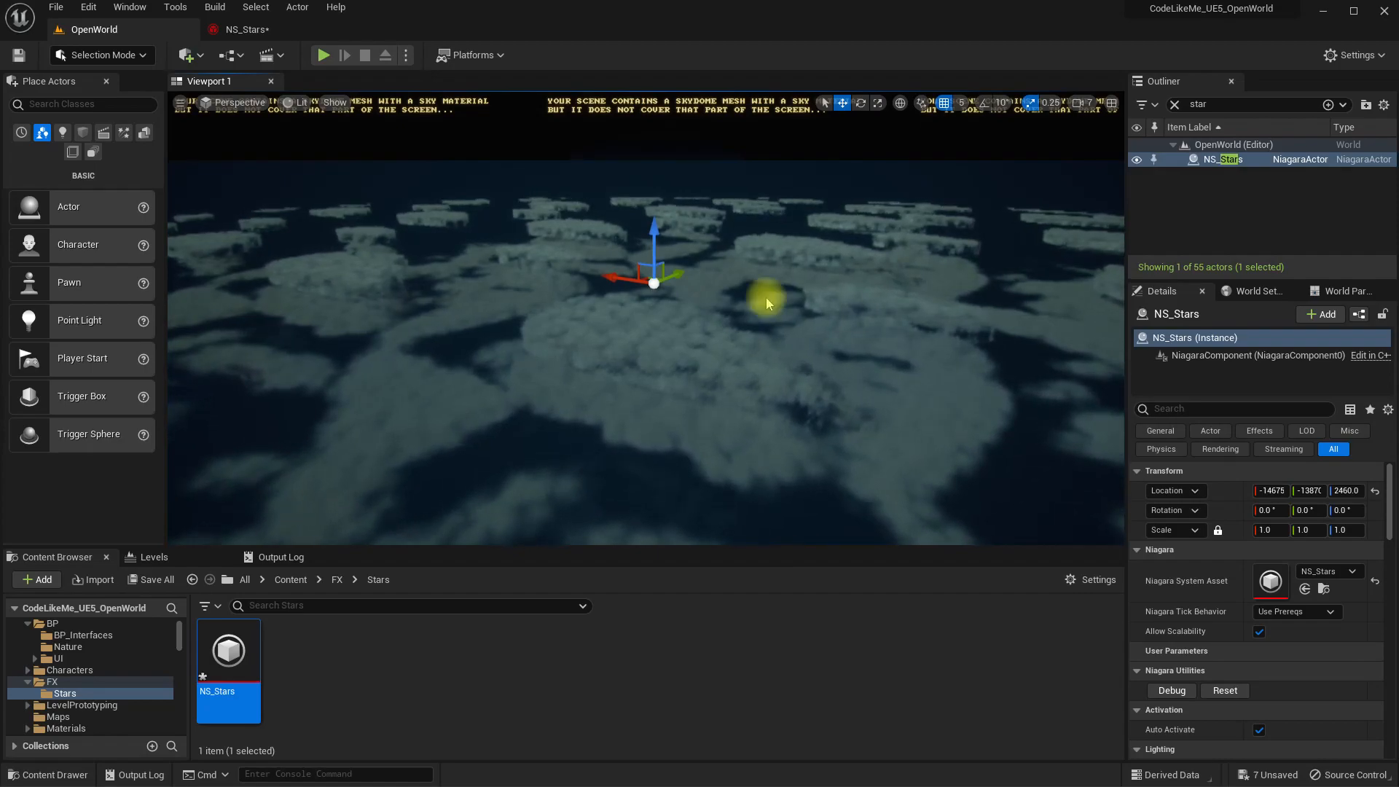
{"action": "key", "text": "f"}
{"action": "key", "text": "e"}
{"action": "key", "text": "s"}
{"action": "right_click_drag", "start_coordinate": [771, 316], "coordinate": [768, 262]}
{"action": "right_click_drag", "start_coordinate": [555, 320], "coordinate": [555, 321]}
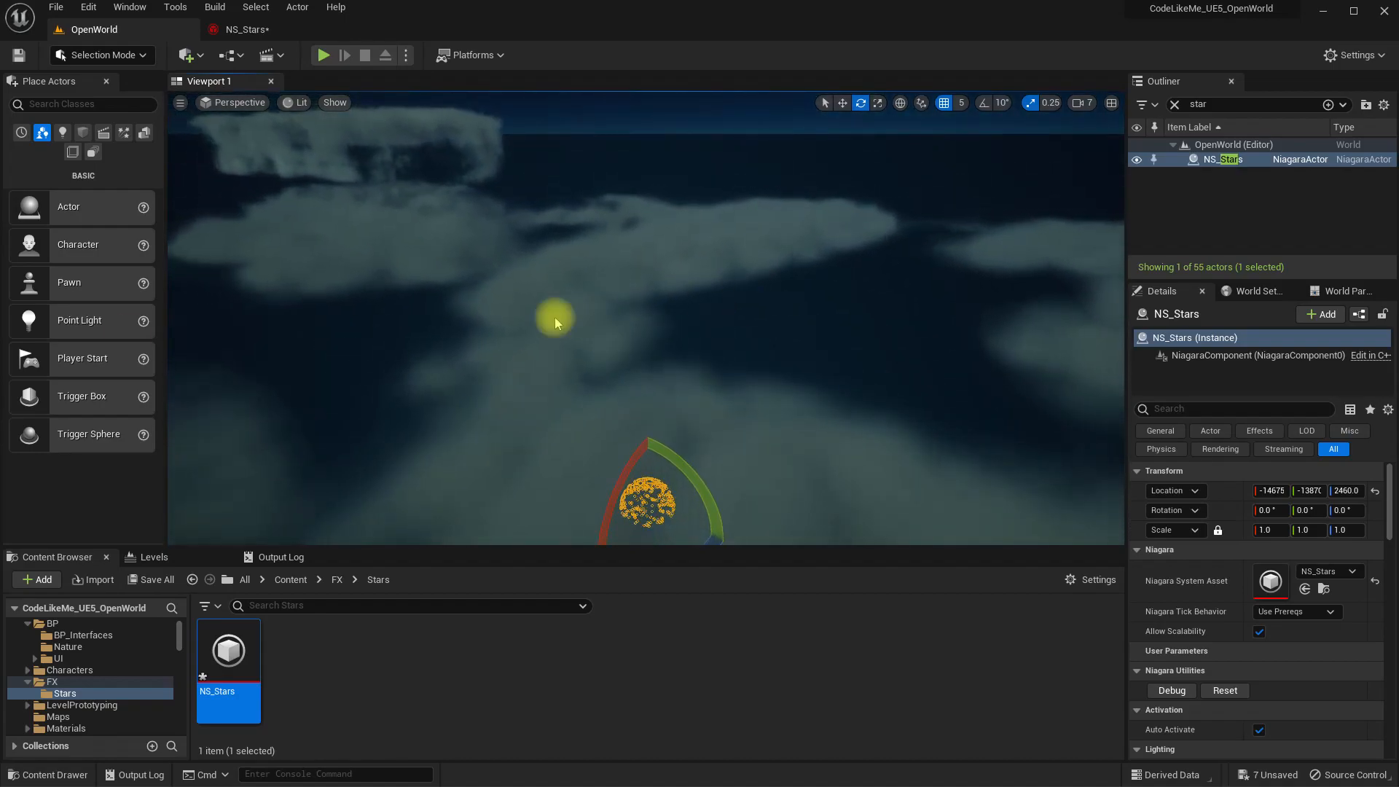
- Set the Shape Location's Sphere Radius to 1000000 in NS_Stars and check the dome above the clouds in the level
{"action": "left_click", "coordinate": [248, 25]}
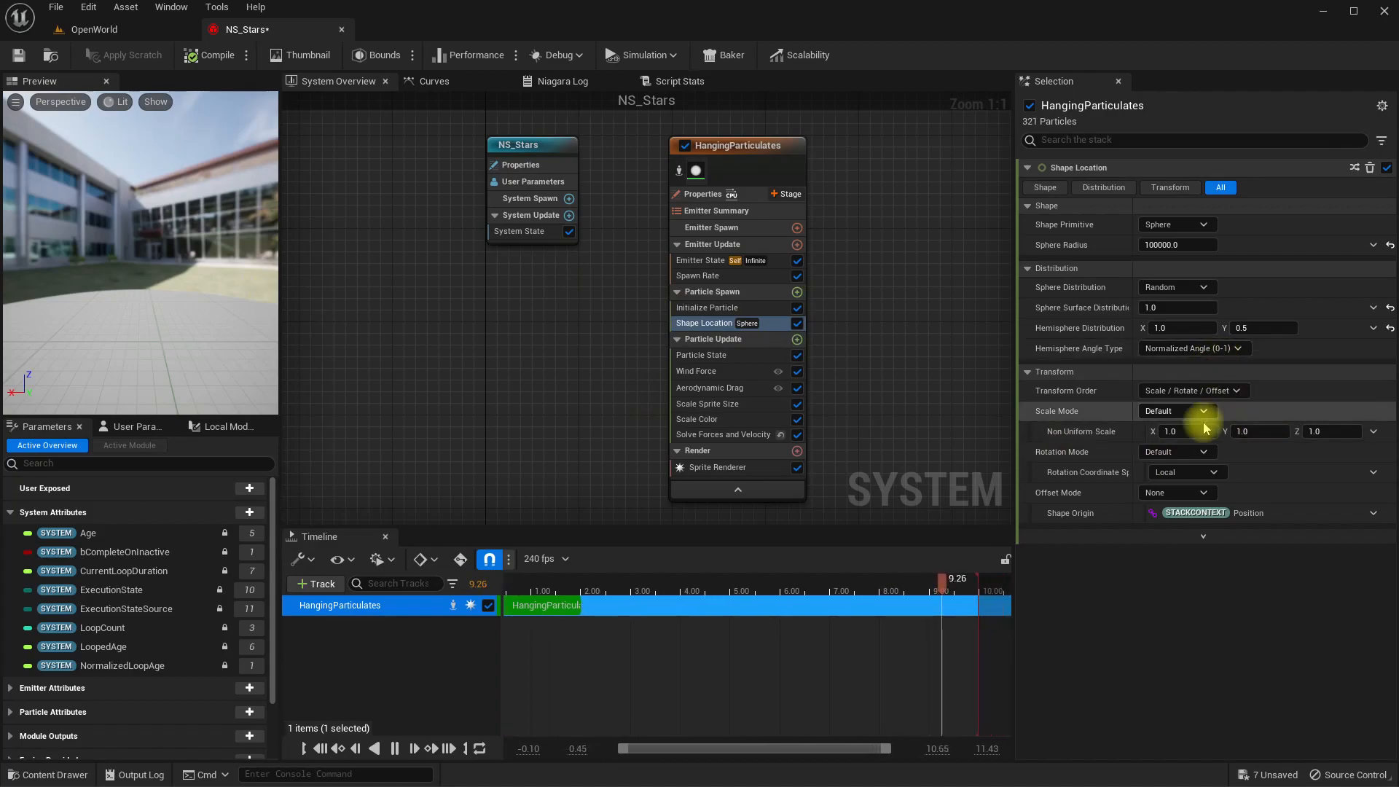
{"action": "left_click", "coordinate": [1195, 245]}
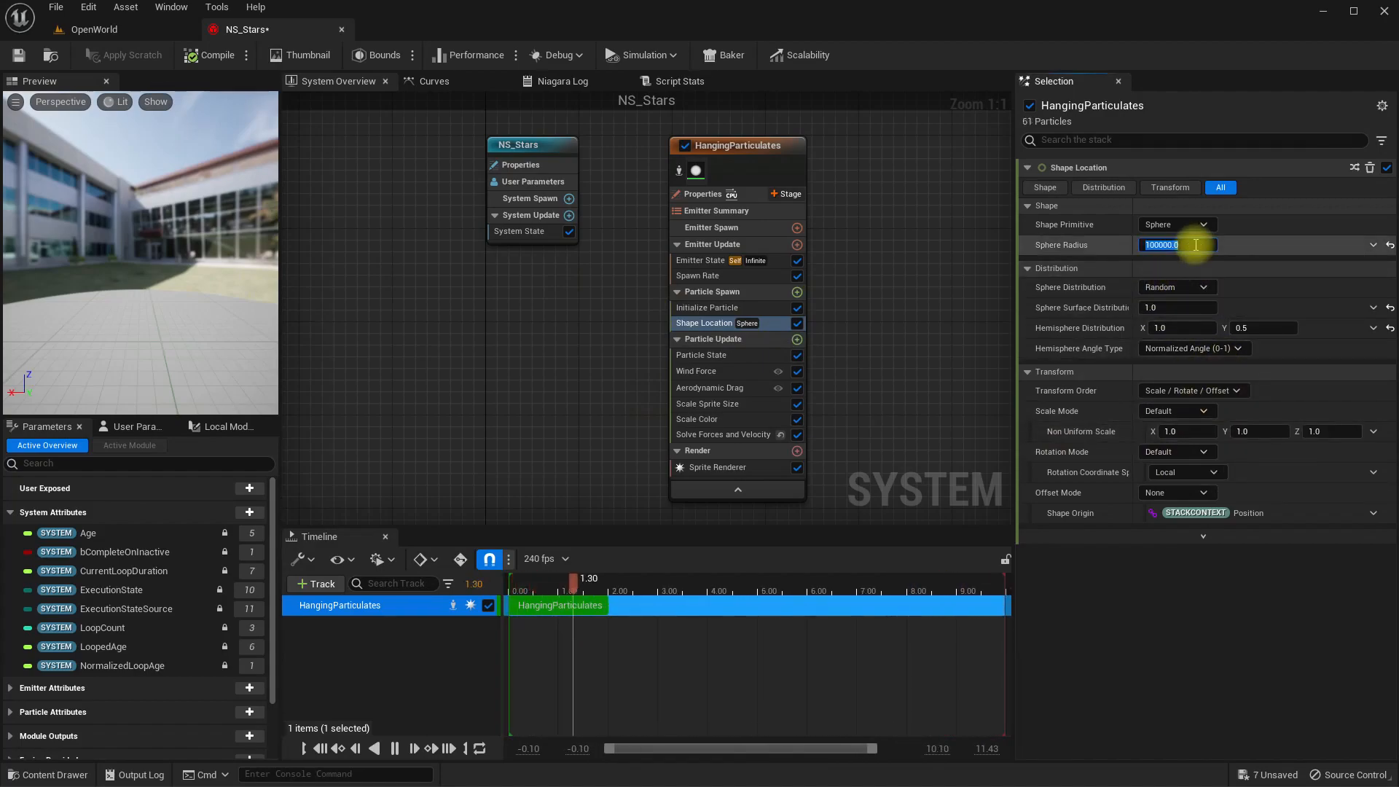
{"action": "key", "text": "Left"}
{"action": "key", "text": "Right"}
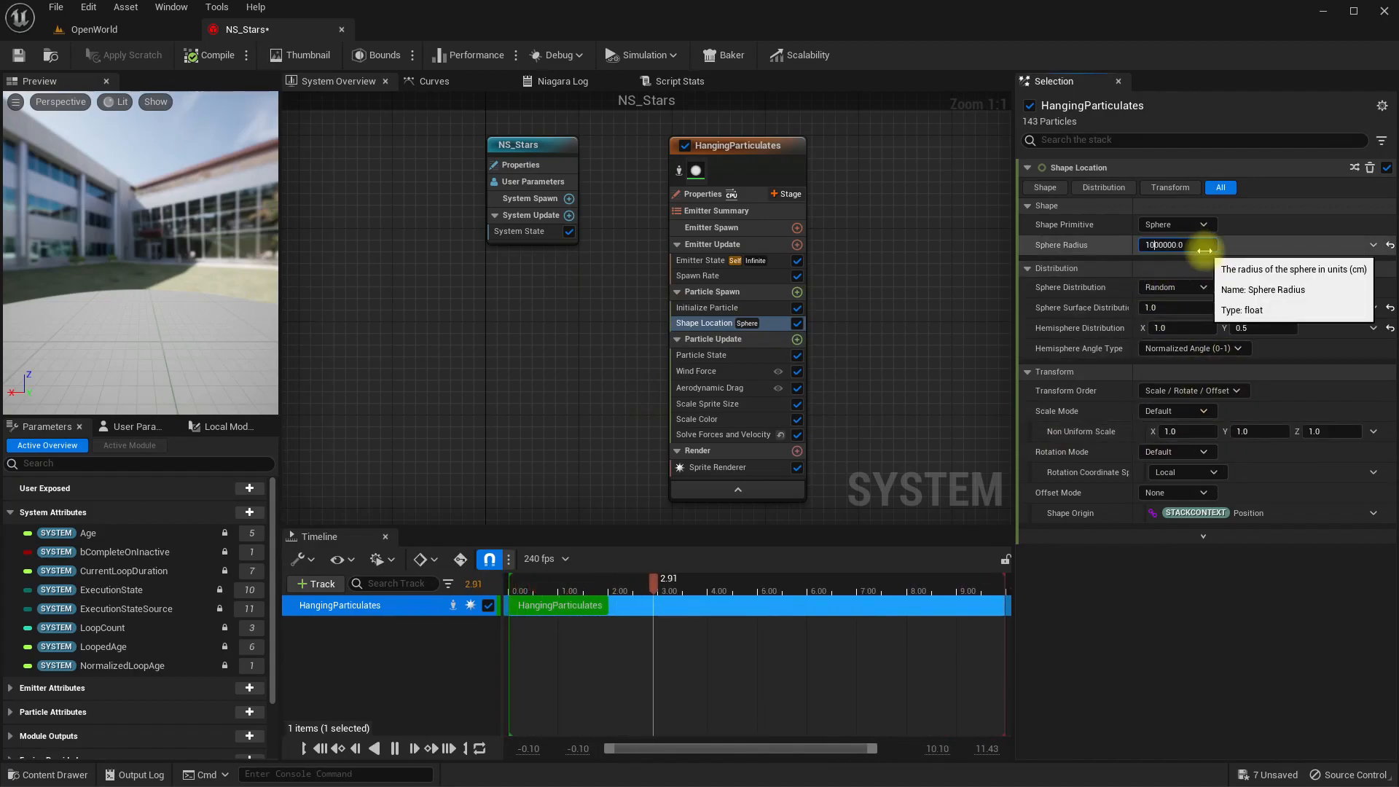
{"action": "left_click", "coordinate": [109, 28]}
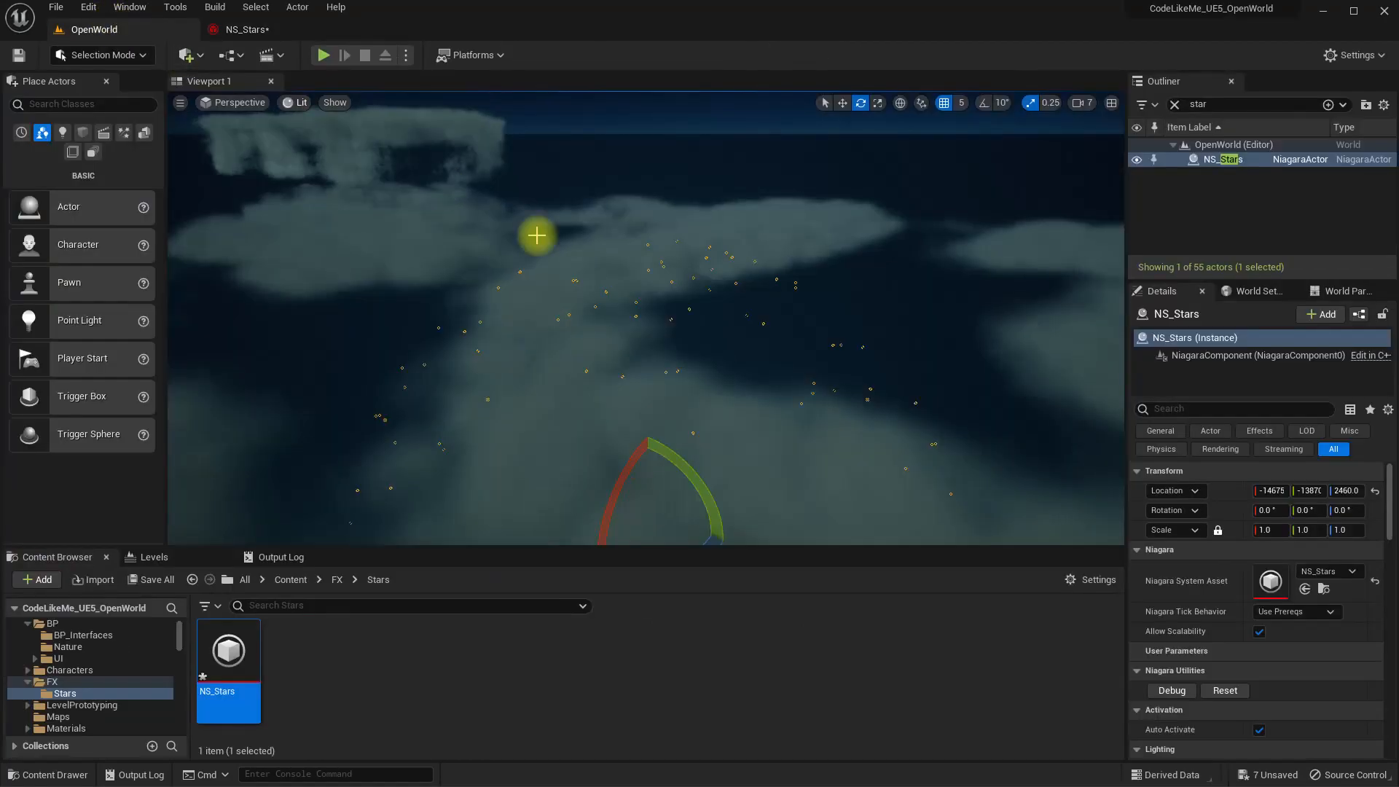
{"action": "right_click_drag", "start_coordinate": [647, 317], "coordinate": [606, 300]}
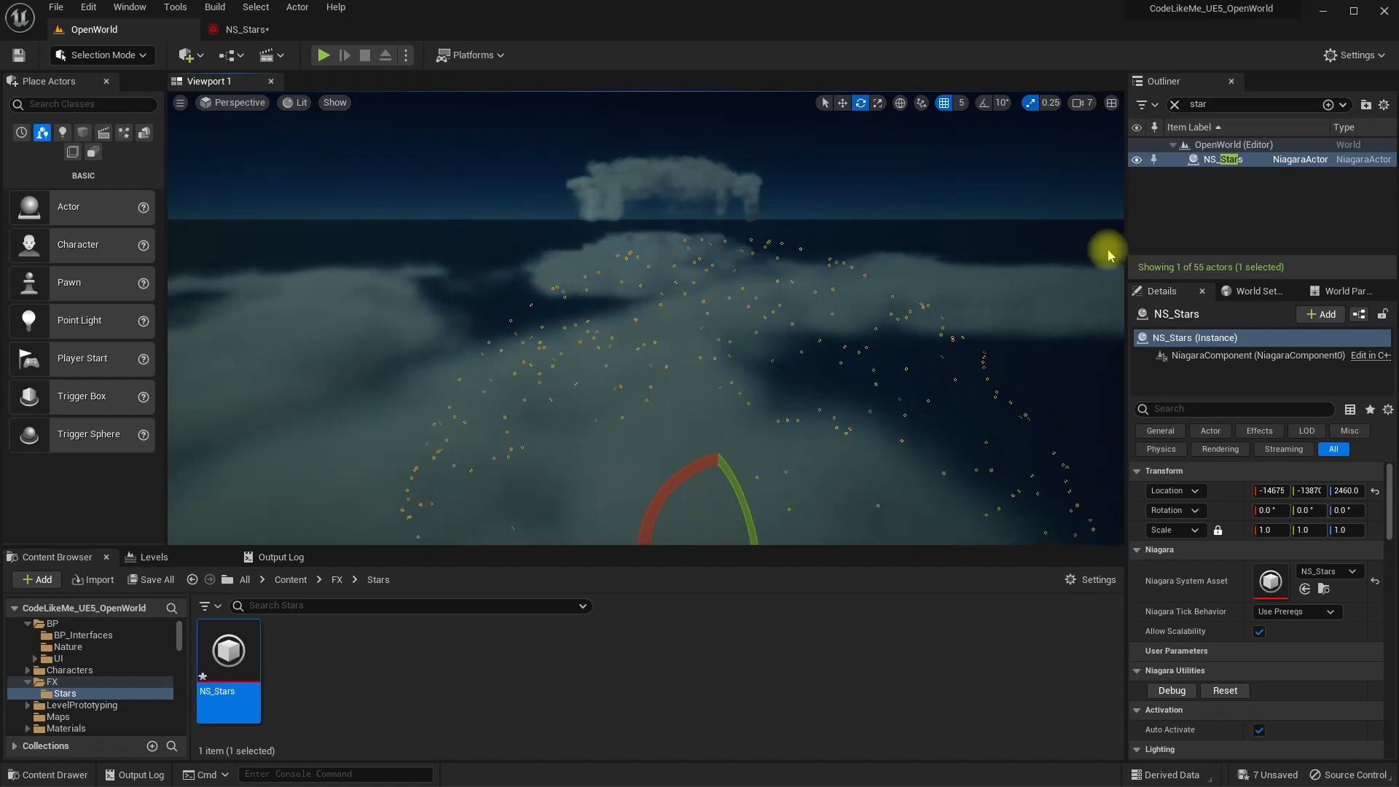
- Set the Shape Location's Sphere Radius to 10000000, check the night sky from the island's ground, and return to the NS_Stars editor
{"action": "left_click", "coordinate": [262, 29]}
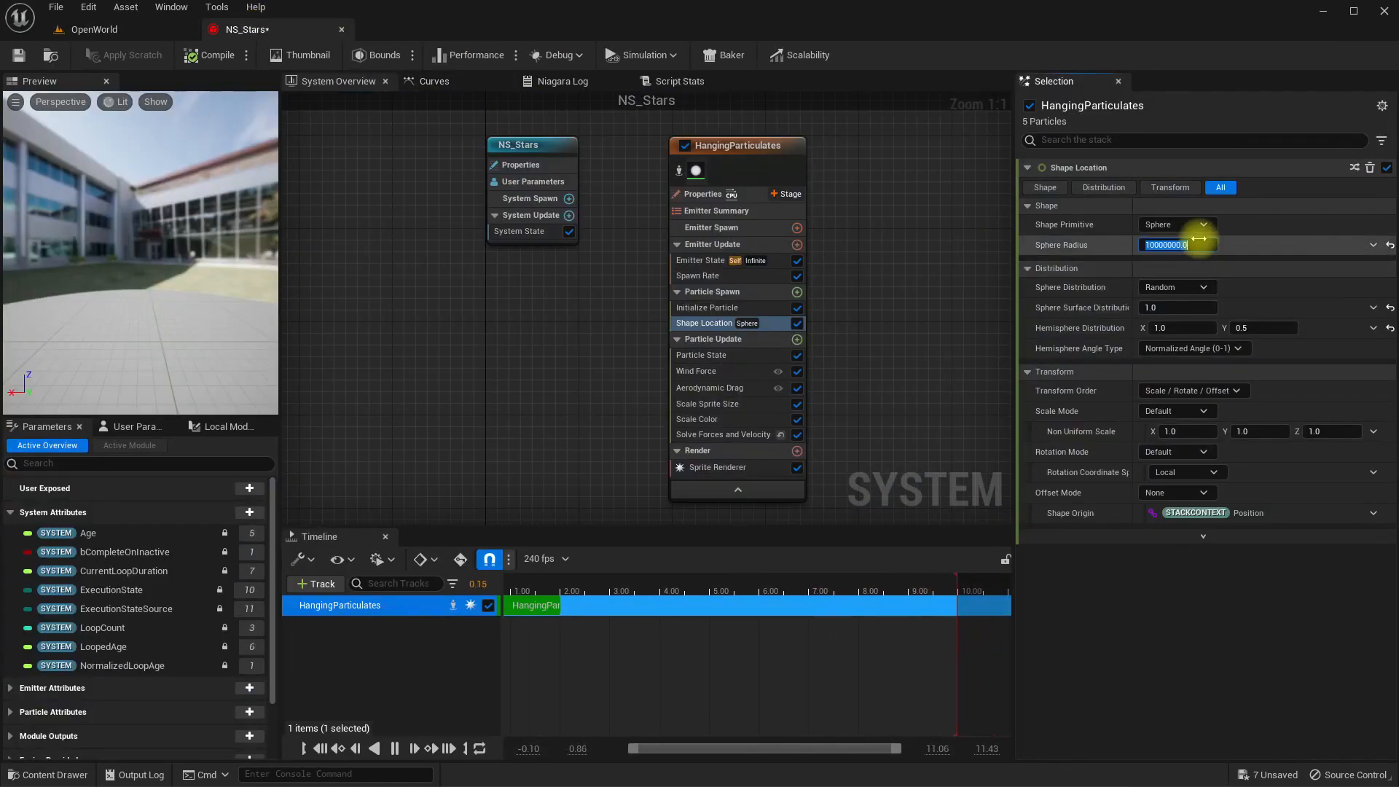
{"action": "left_click", "coordinate": [95, 28]}
{"action": "right_click_drag", "start_coordinate": [736, 337], "coordinate": [612, 299]}
{"action": "key", "text": "w"}
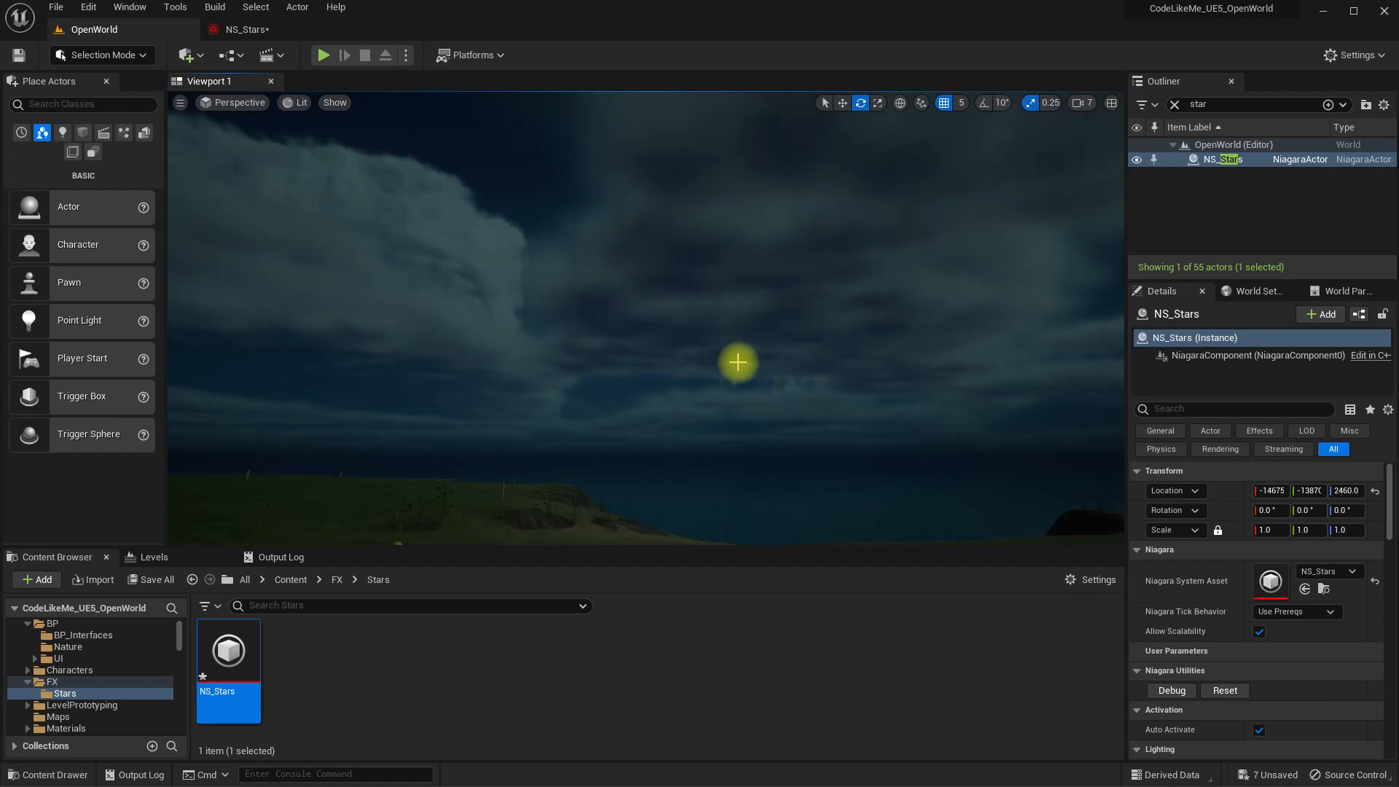
{"action": "right_click_drag", "start_coordinate": [737, 362], "coordinate": [714, 362]}
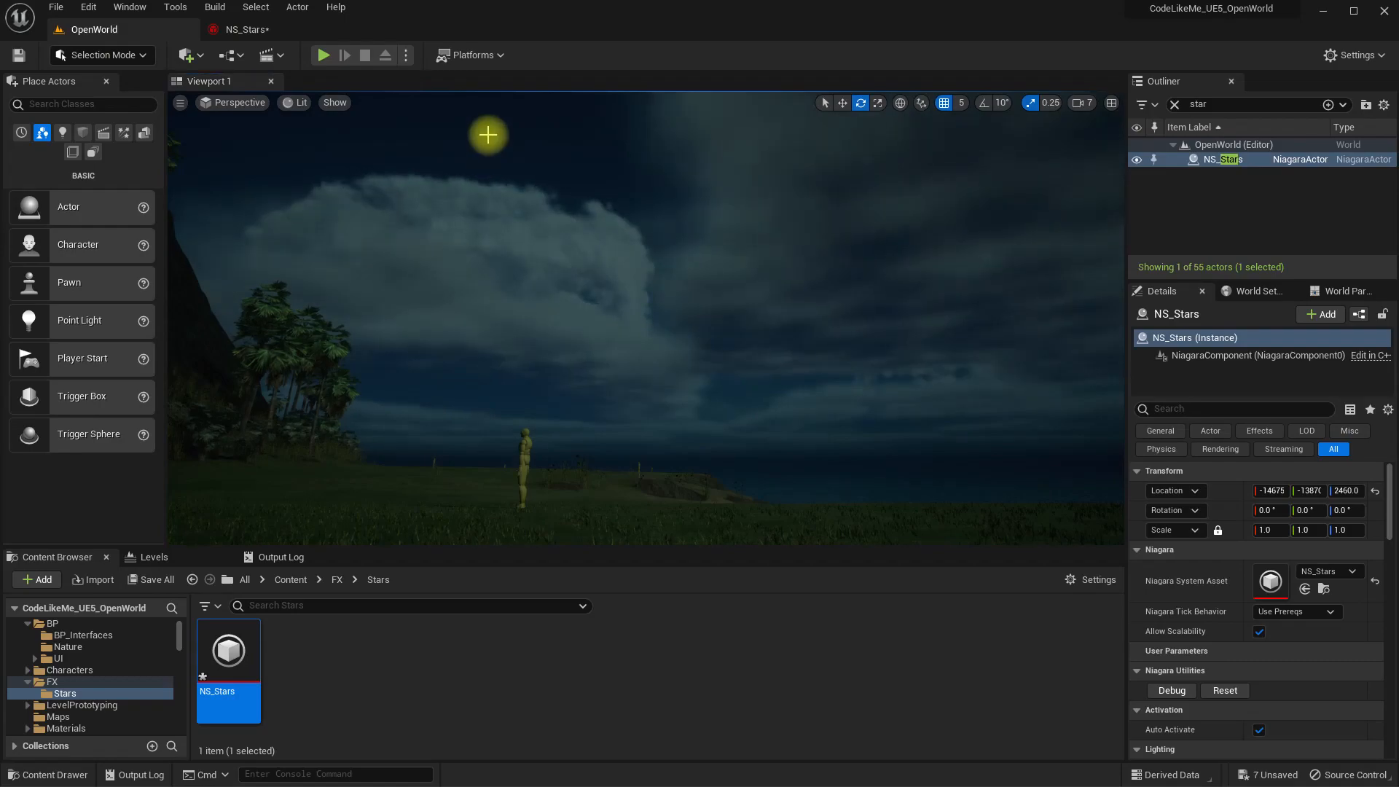
{"action": "left_click", "coordinate": [288, 31]}
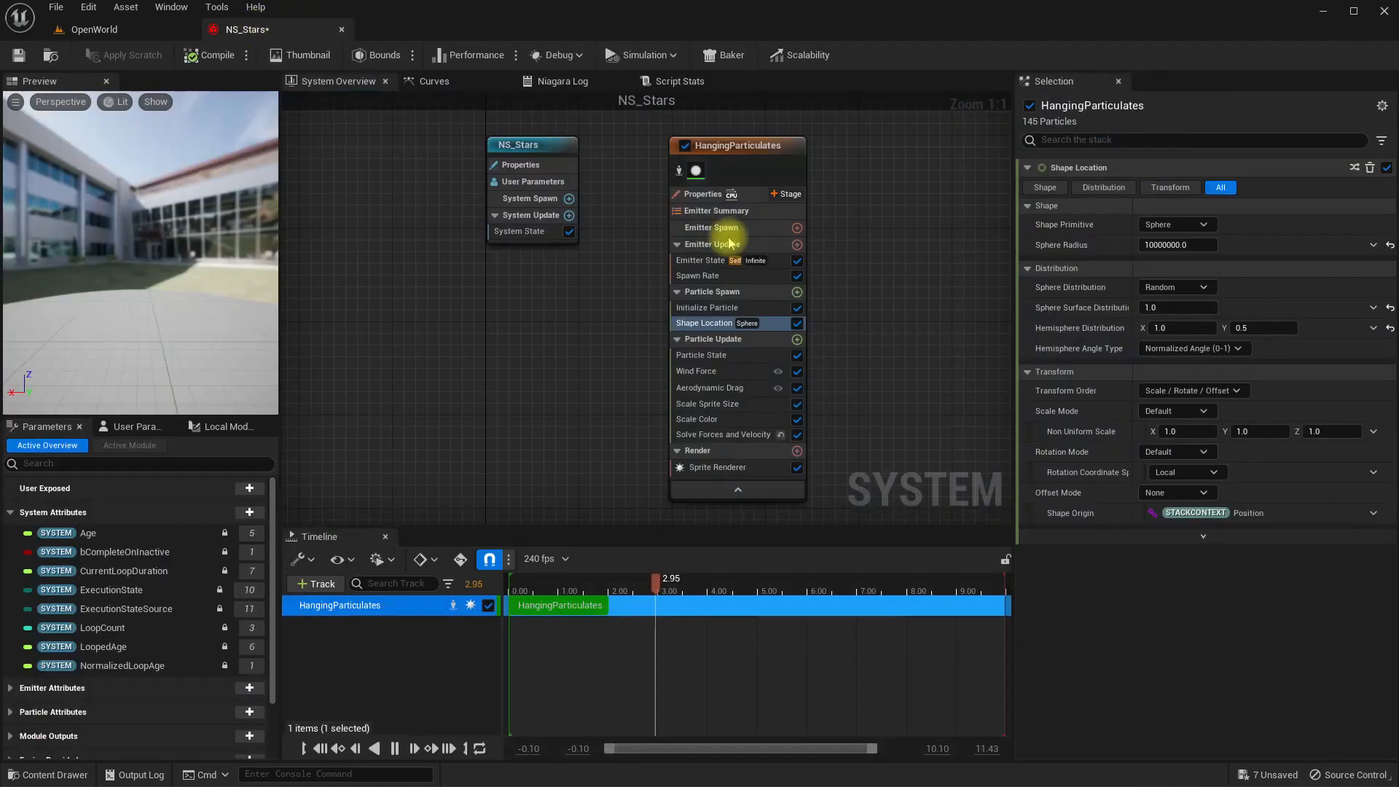
- Set Initialize Particle's Uniform Sprite Size Min to 2000 and Max to 3500, and check the stars in the level's night sky
{"action": "left_click", "coordinate": [710, 308]}
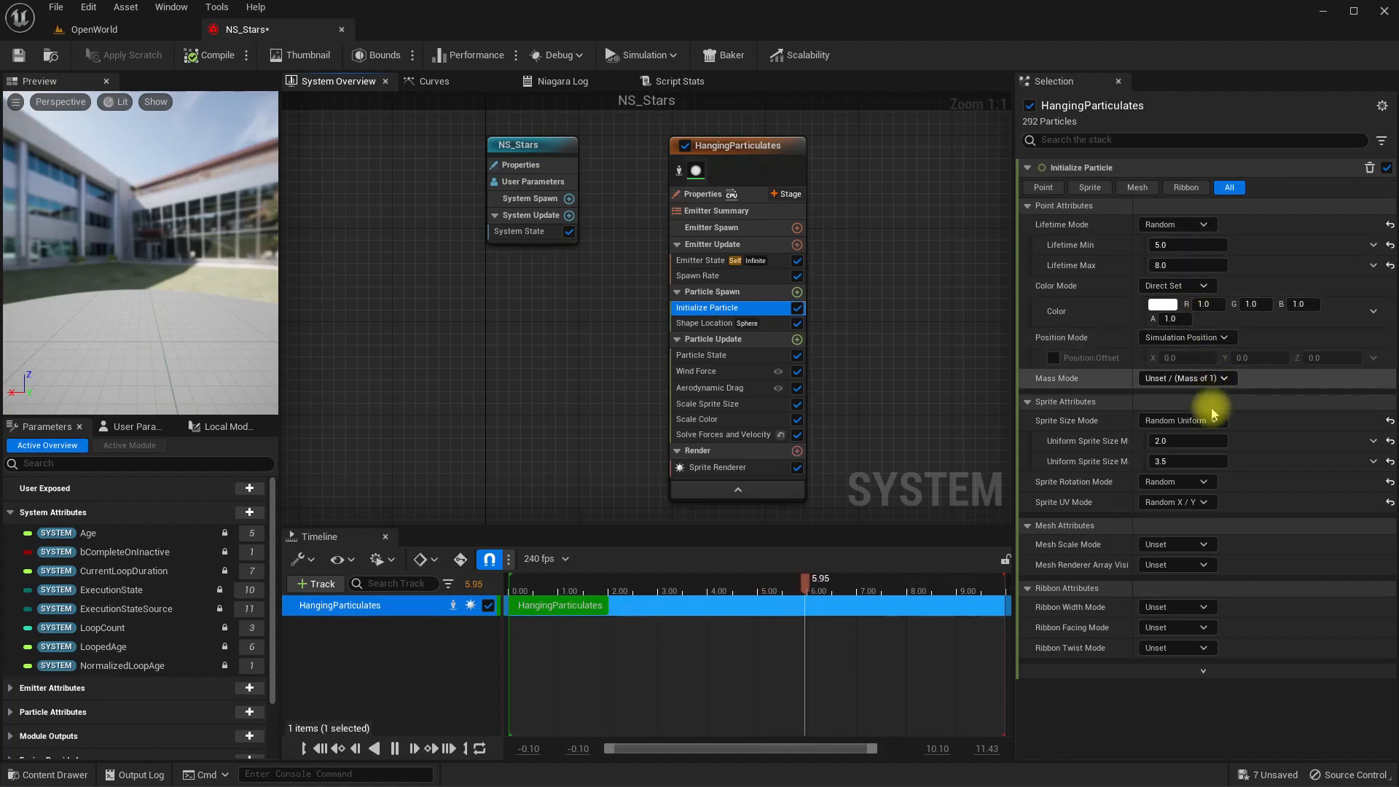
{"action": "left_click", "coordinate": [1196, 442]}
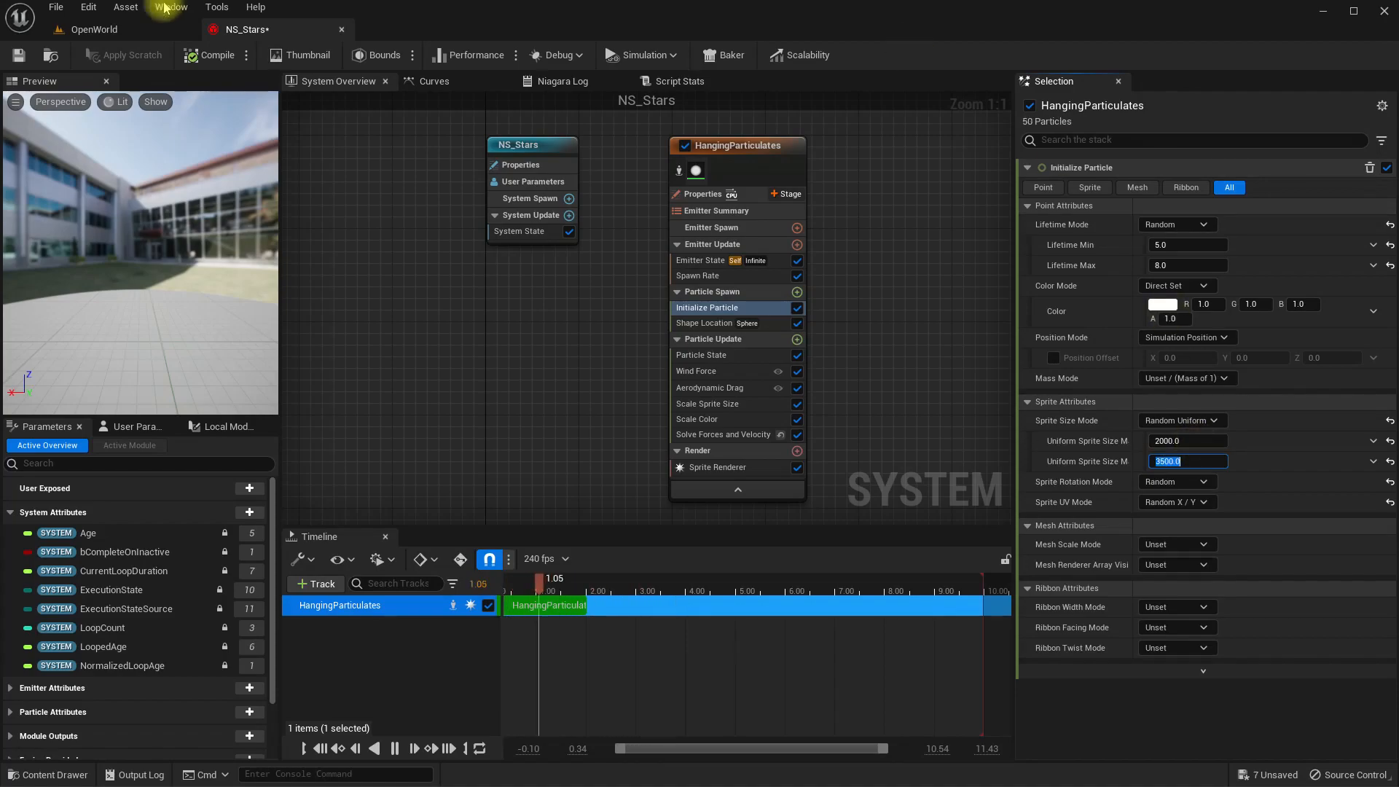
{"action": "left_click", "coordinate": [94, 29]}
{"action": "key", "text": "f"}
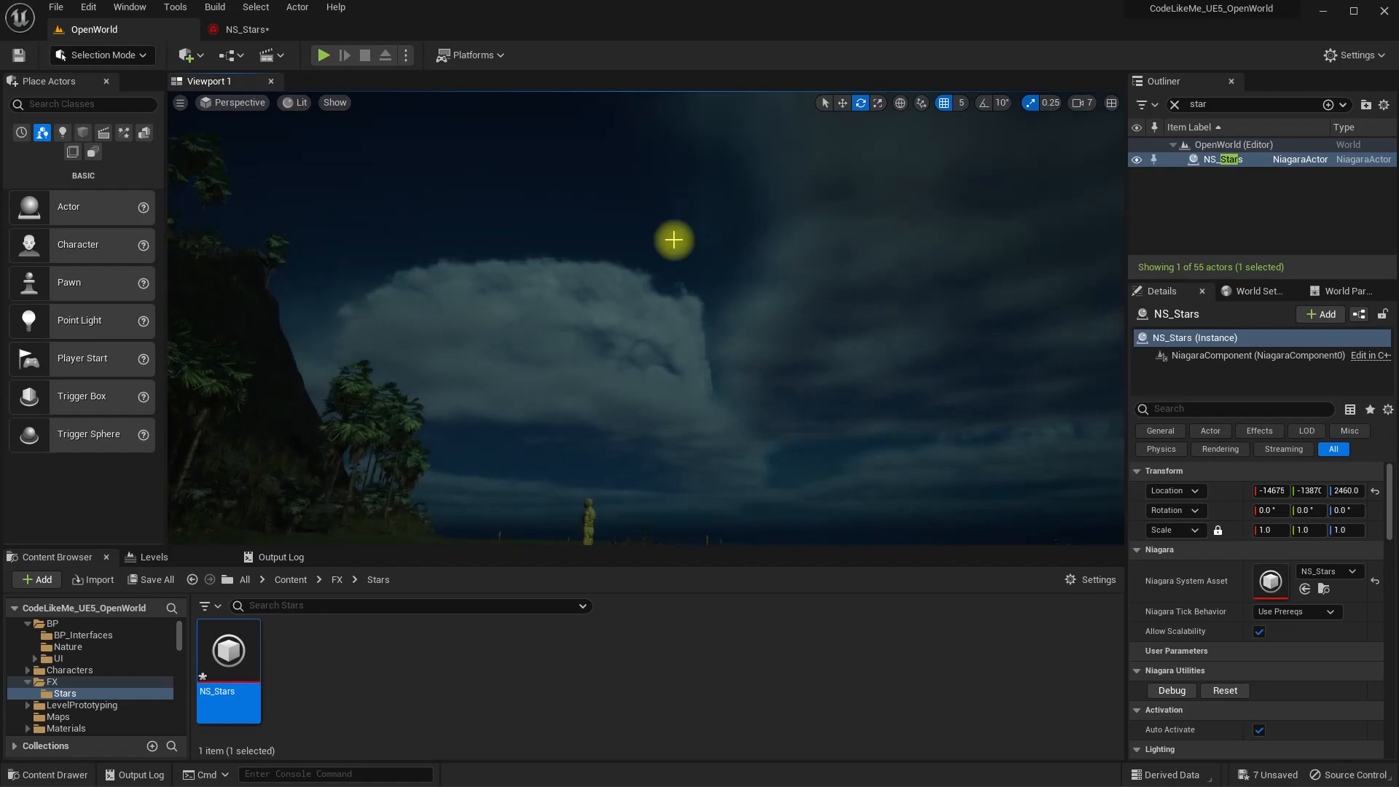
{"action": "key", "text": "g"}
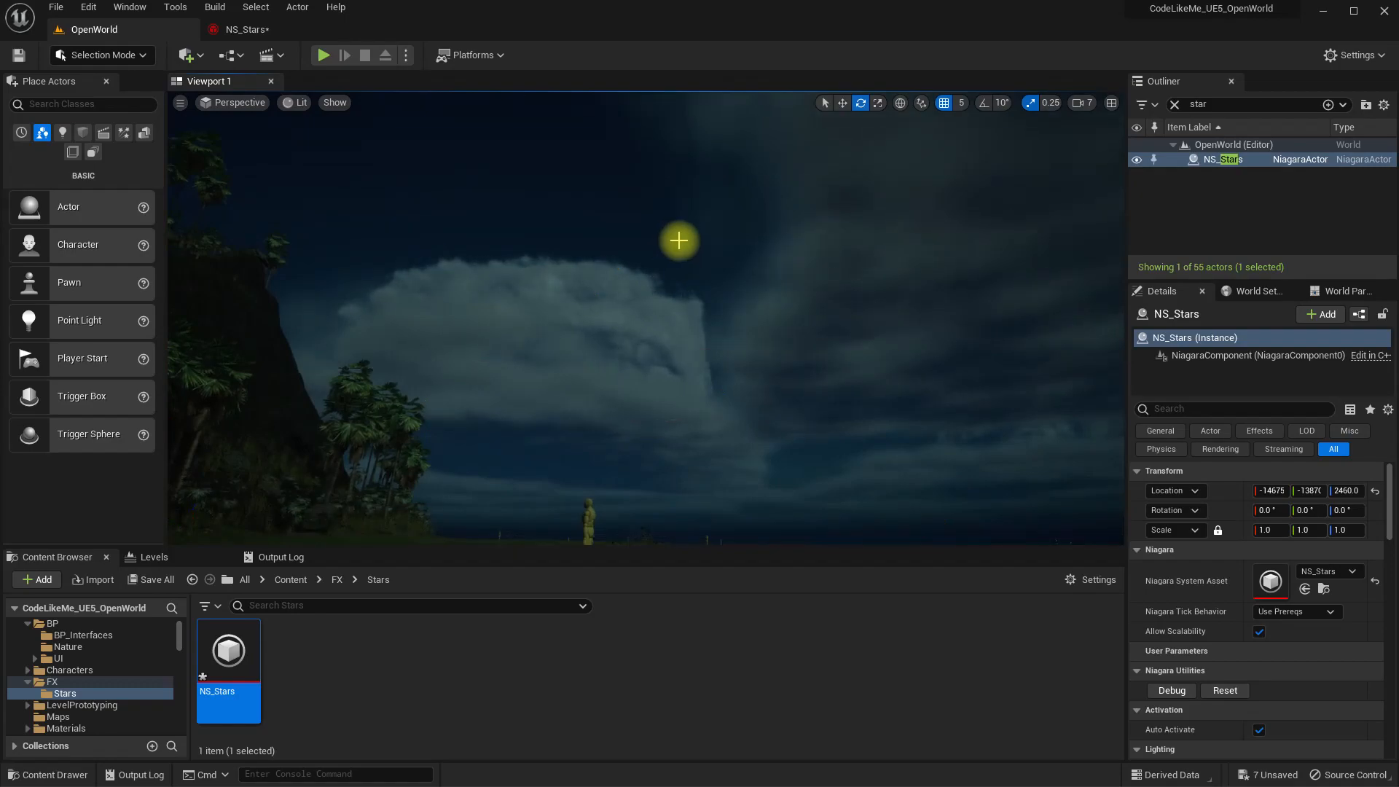
{"action": "right_click_drag", "start_coordinate": [678, 241], "coordinate": [683, 242]}
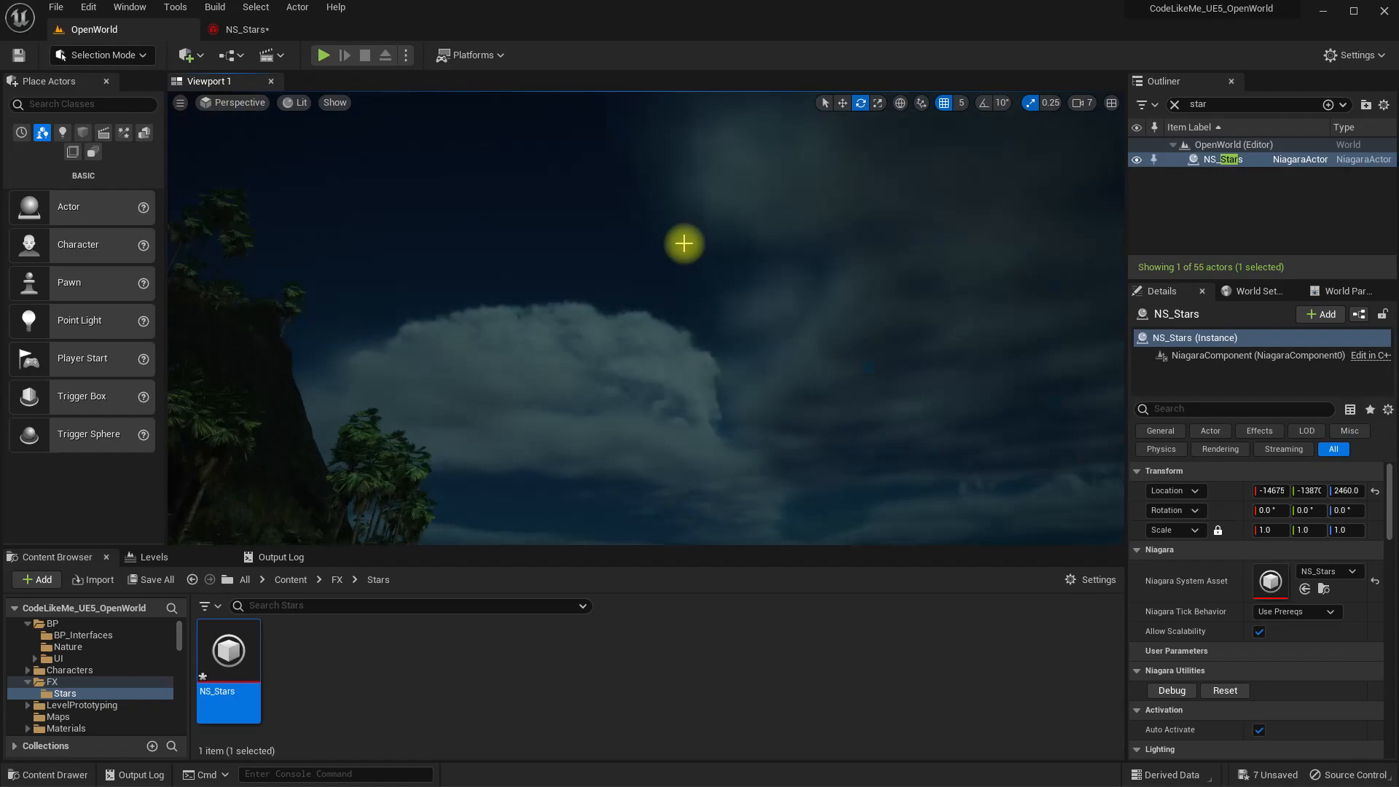
- Set the R, G and B values of the NS_Stars particle color to 50 and check the star brightness in the level's sky
{"action": "left_click", "coordinate": [247, 29]}
{"action": "left_click", "coordinate": [1169, 319]}
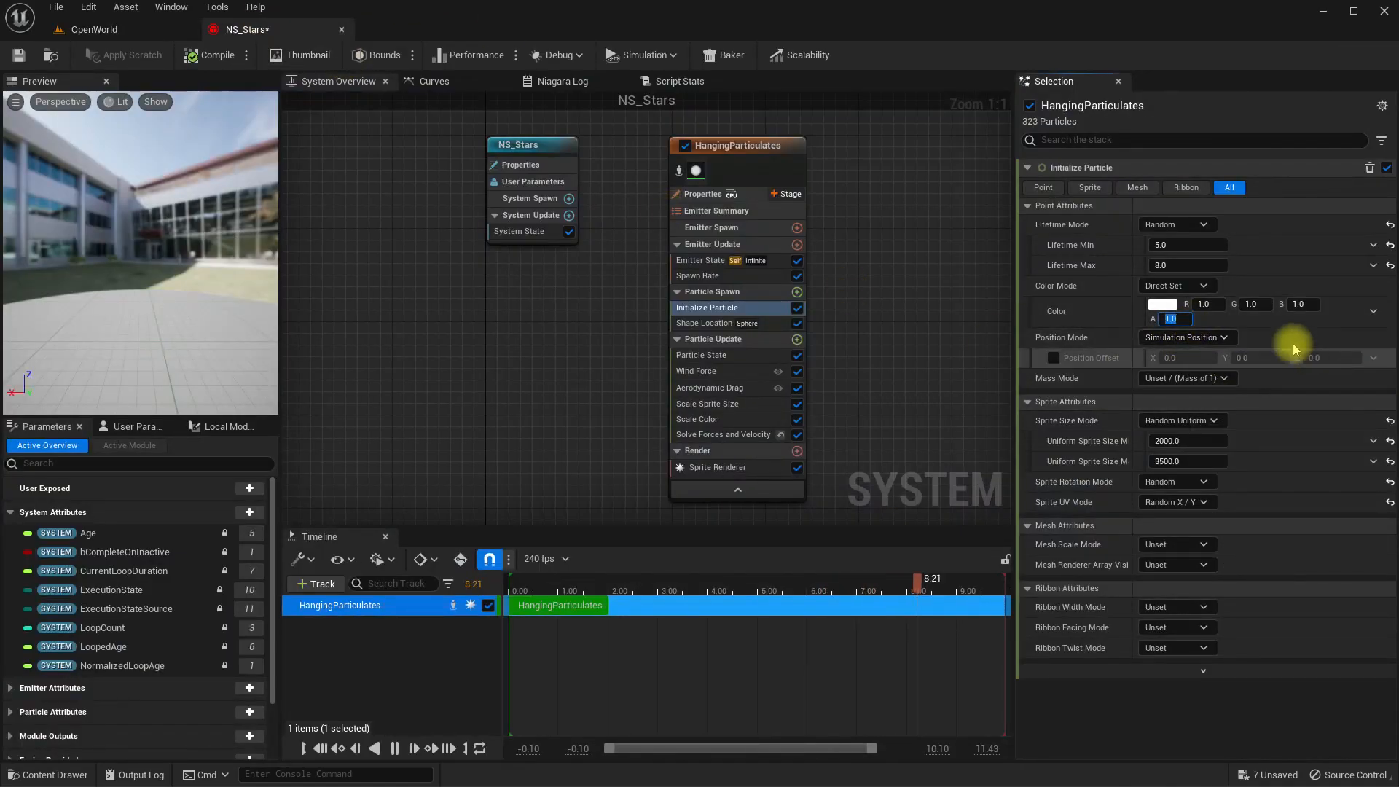
{"action": "left_click", "coordinate": [1204, 304]}
{"action": "type", "text": "50"}
{"action": "key", "text": "Tab"}
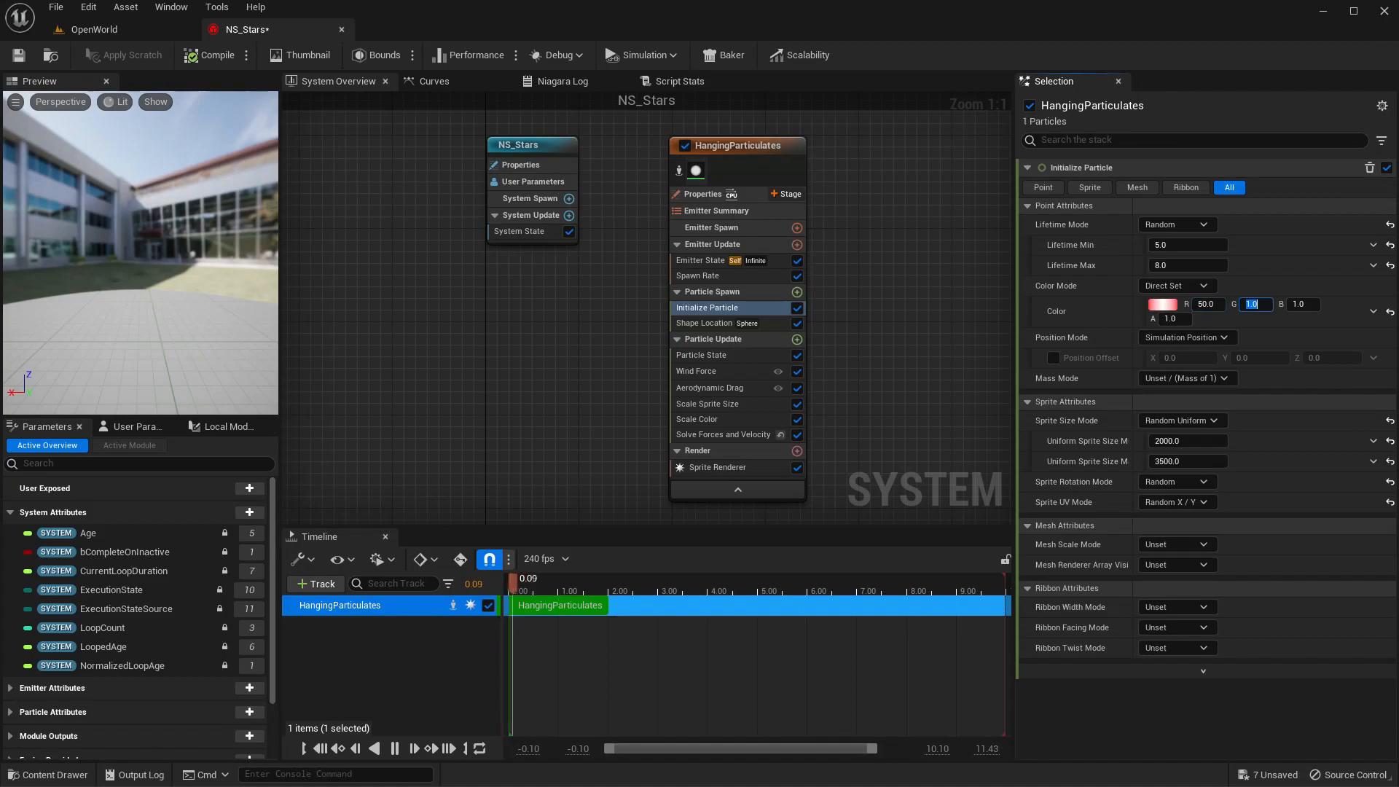
{"action": "type", "text": "50"}
{"action": "key", "text": "Tab"}
{"action": "type", "text": "50"}
{"action": "key", "text": "Return"}
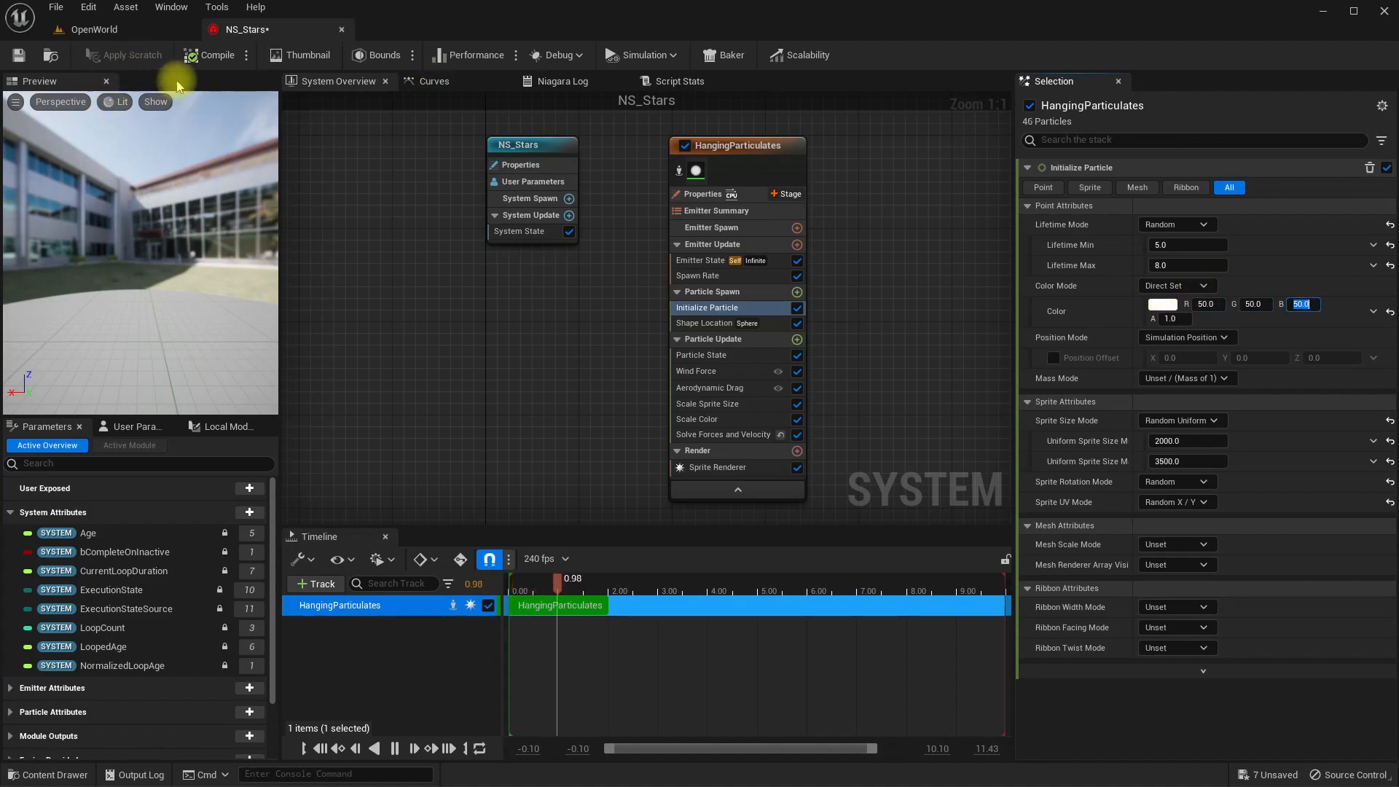
{"action": "left_click", "coordinate": [94, 29]}
{"action": "right_click_drag", "start_coordinate": [705, 381], "coordinate": [704, 366]}
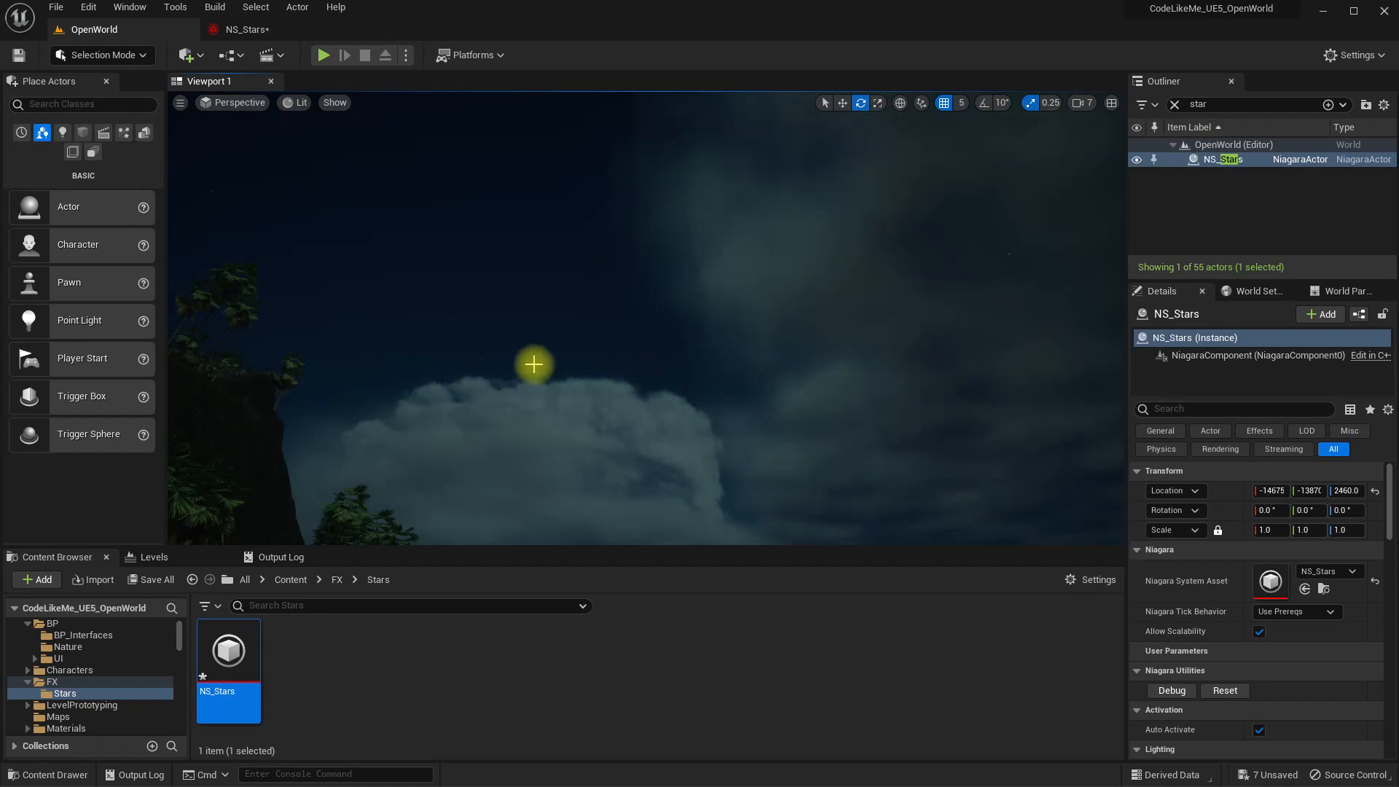
{"action": "right_click_drag", "start_coordinate": [577, 204], "coordinate": [470, 247]}
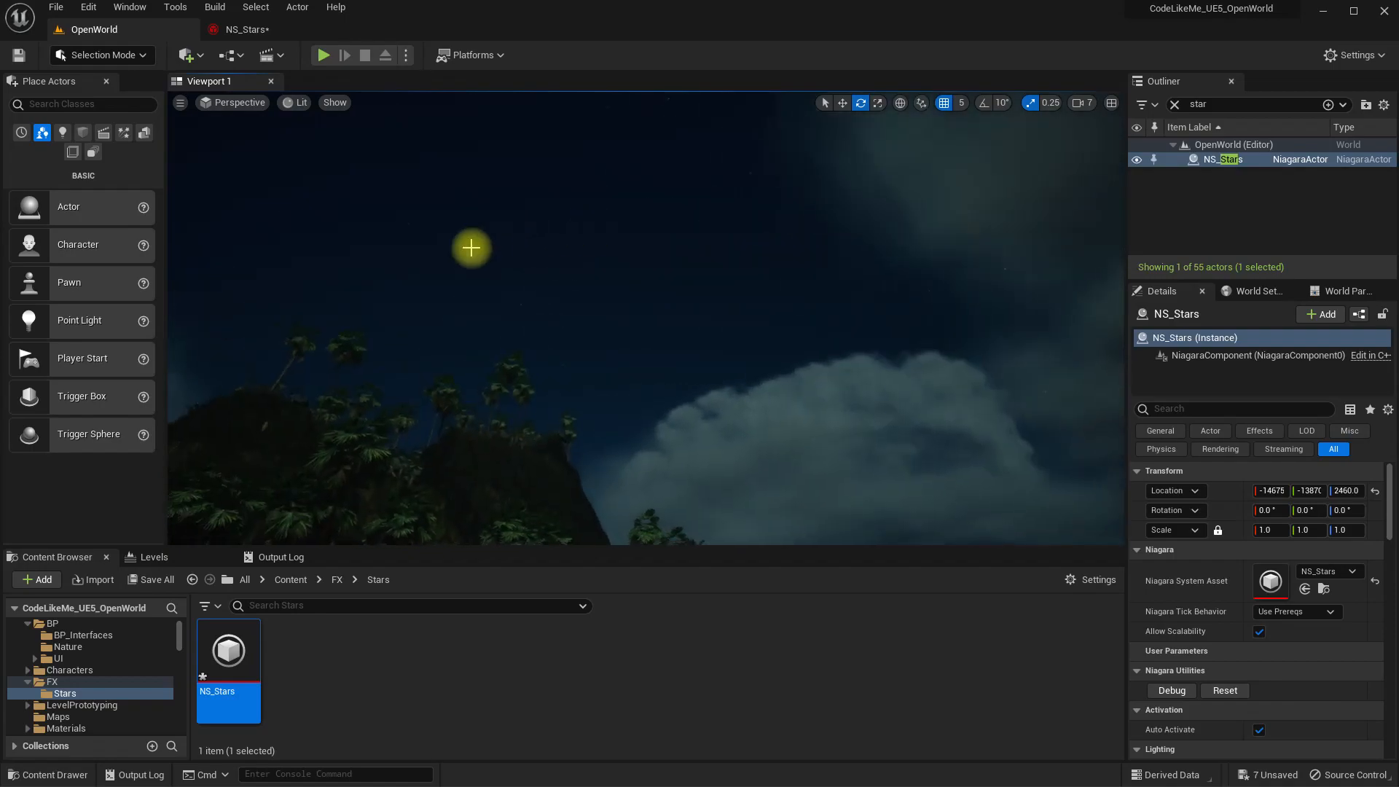
{"action": "mouse_move", "coordinate": [735, 326]}
{"action": "right_mouse_down"}
{"action": "mouse_move", "coordinate": [605, 317]}
{"action": "mouse_move", "coordinate": [733, 325]}
{"action": "right_mouse_up"}
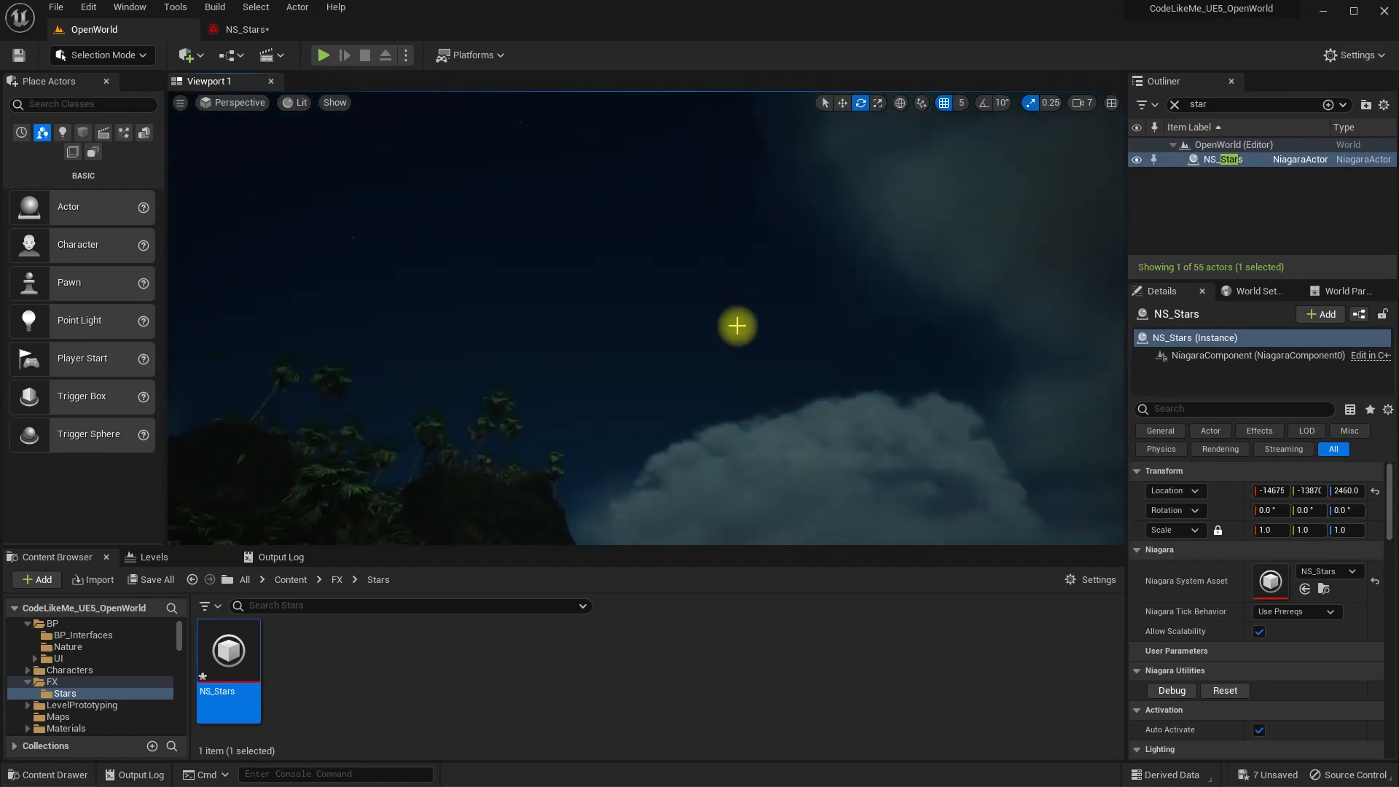
- Set the Uniform Sprite Size Min to 6000 and Max to 9500 in NS_Stars, and look around the level's night sky
{"action": "left_click", "coordinate": [243, 30]}
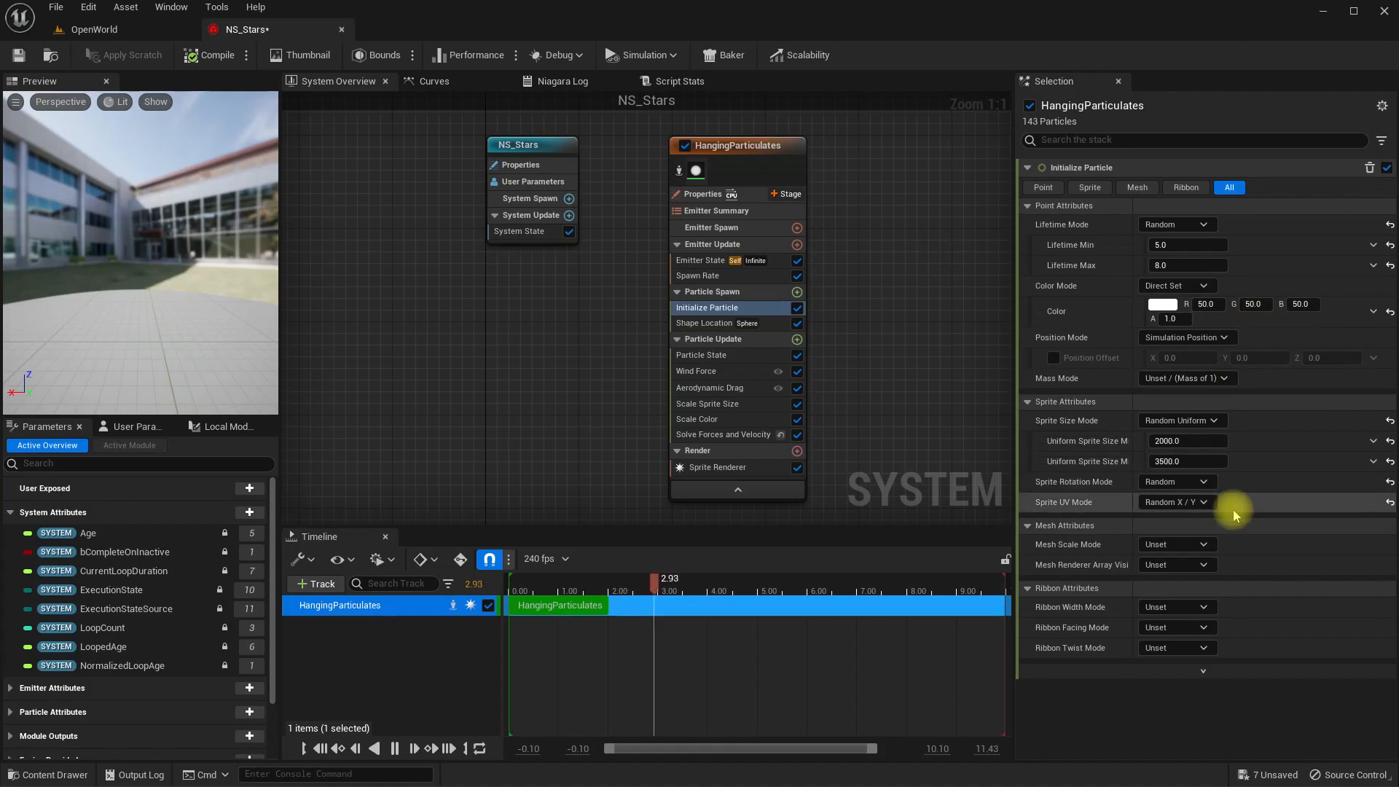
{"action": "left_click", "coordinate": [1200, 442]}
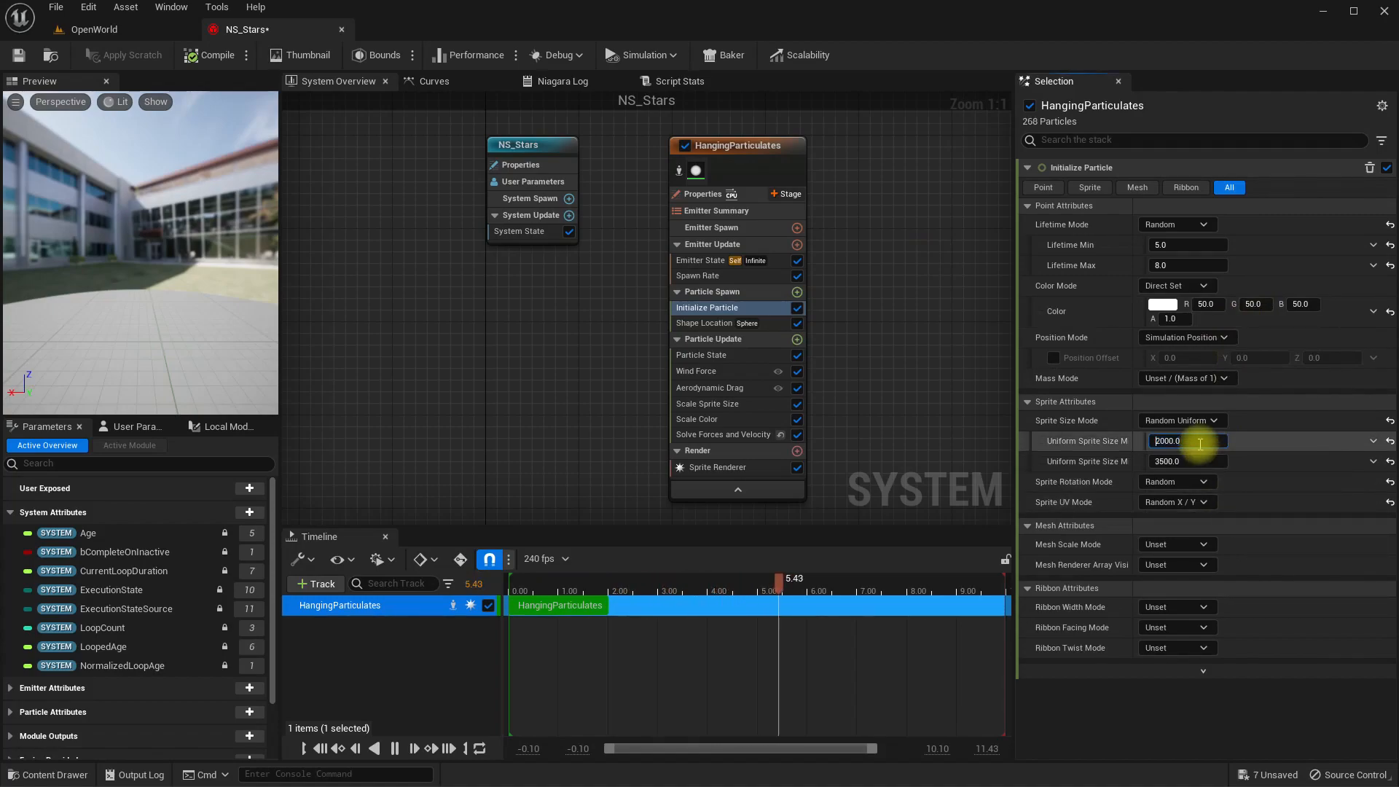
{"action": "type", "text": "6000.0"}
{"action": "key", "text": "Tab"}
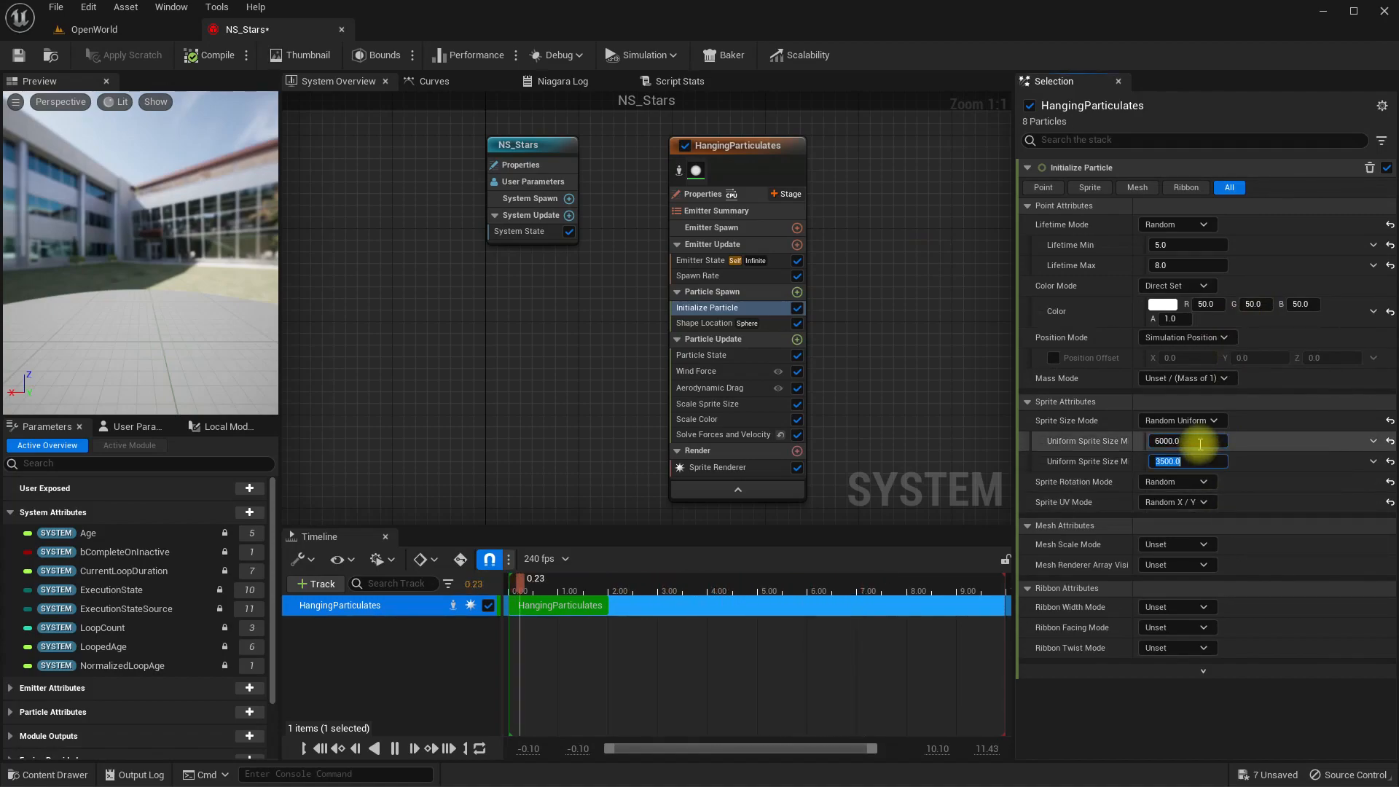
{"action": "type", "text": "9"}
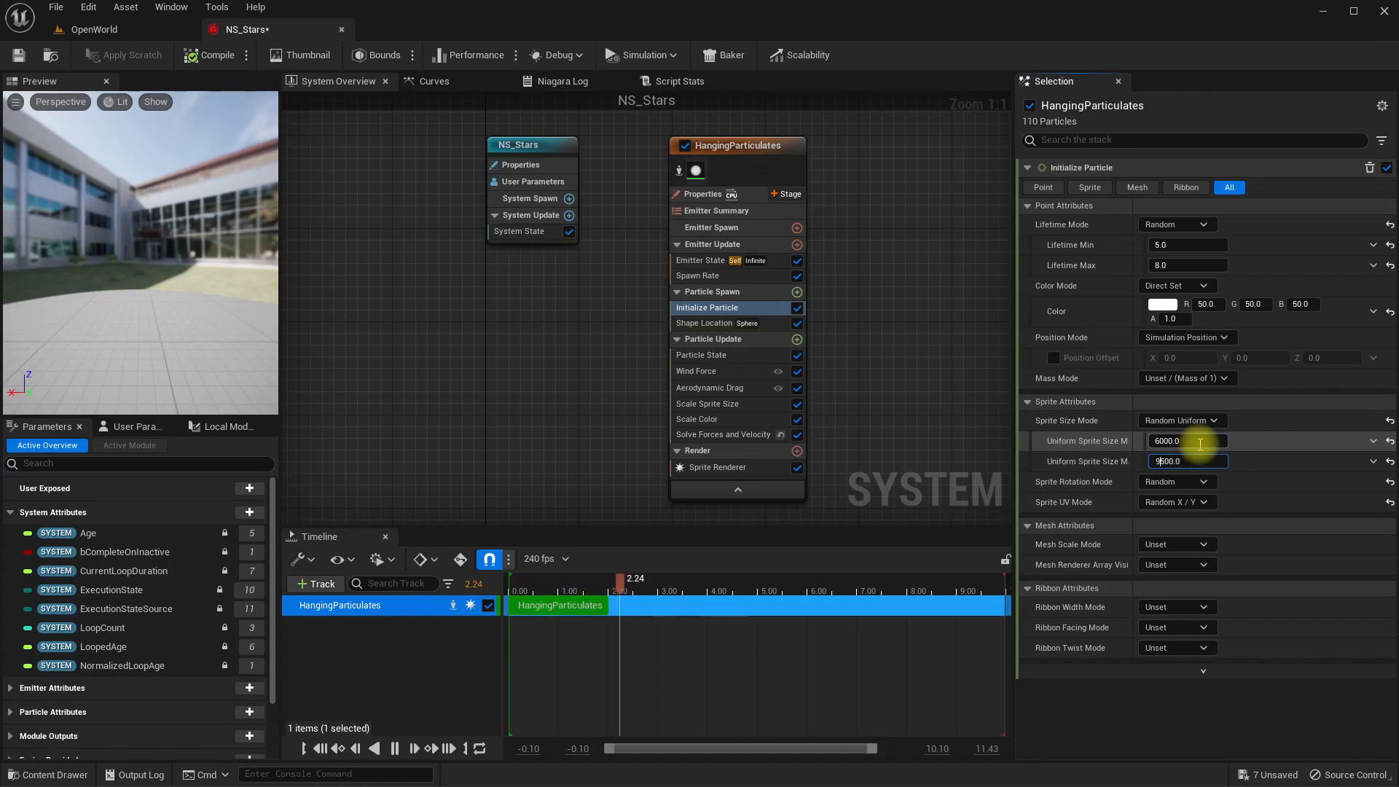
{"action": "key", "text": "Tab"}
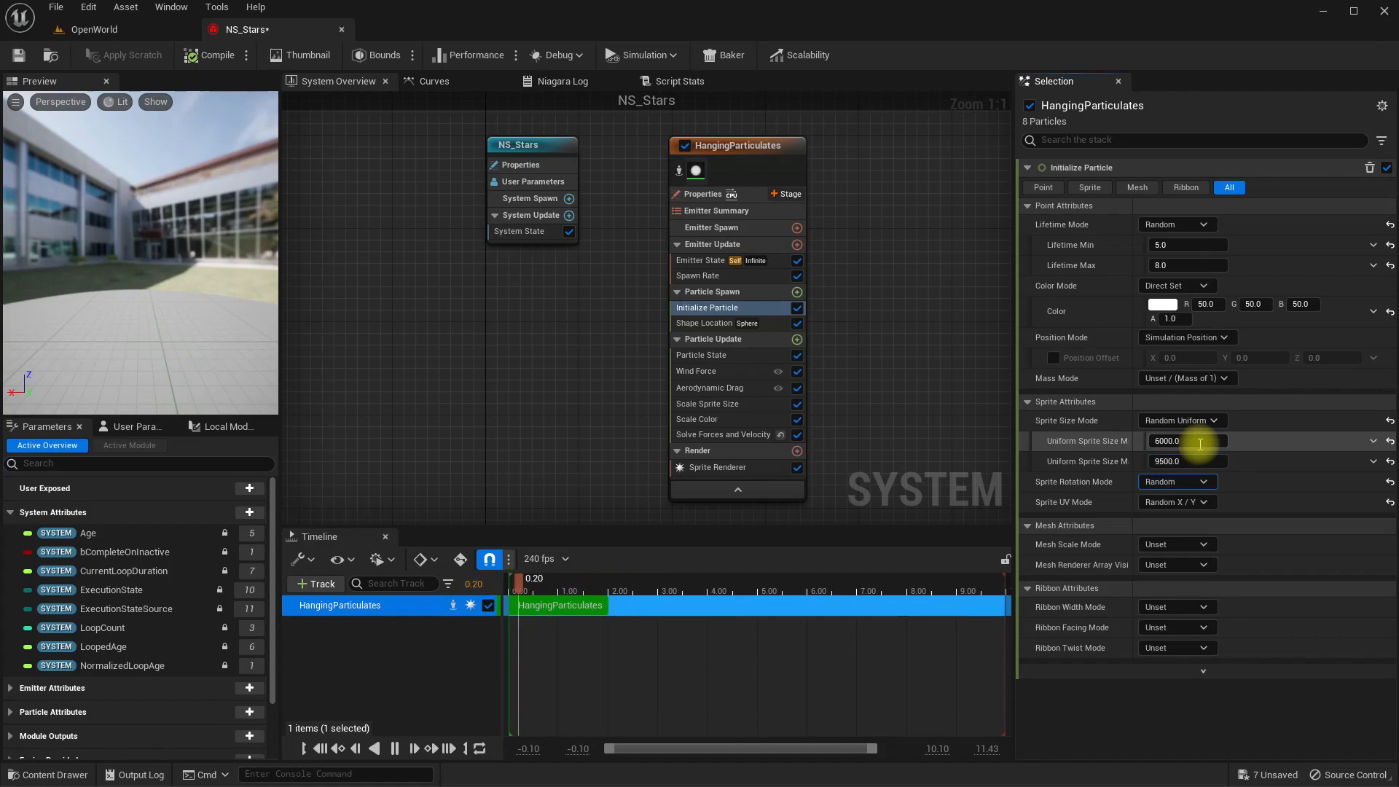
{"action": "left_click", "coordinate": [94, 29]}
{"action": "right_click_drag", "start_coordinate": [645, 318], "coordinate": [874, 314]}
{"action": "right_click_drag", "start_coordinate": [645, 318], "coordinate": [270, 291]}
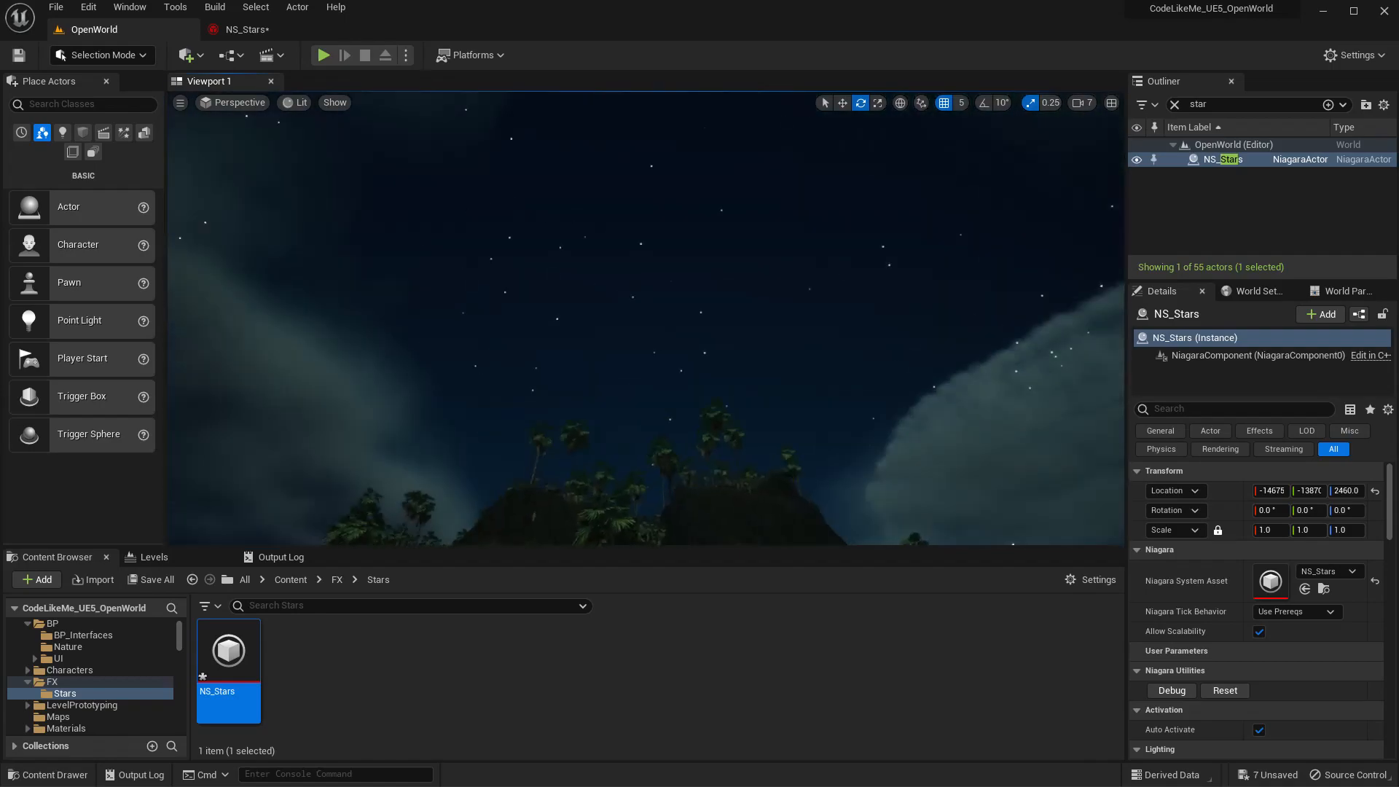
- Set the Uniform Sprite Size Min to 3000 and Max to 6000 in NS_Stars, and check the level's night sky in full screen
{"action": "left_click", "coordinate": [240, 29]}
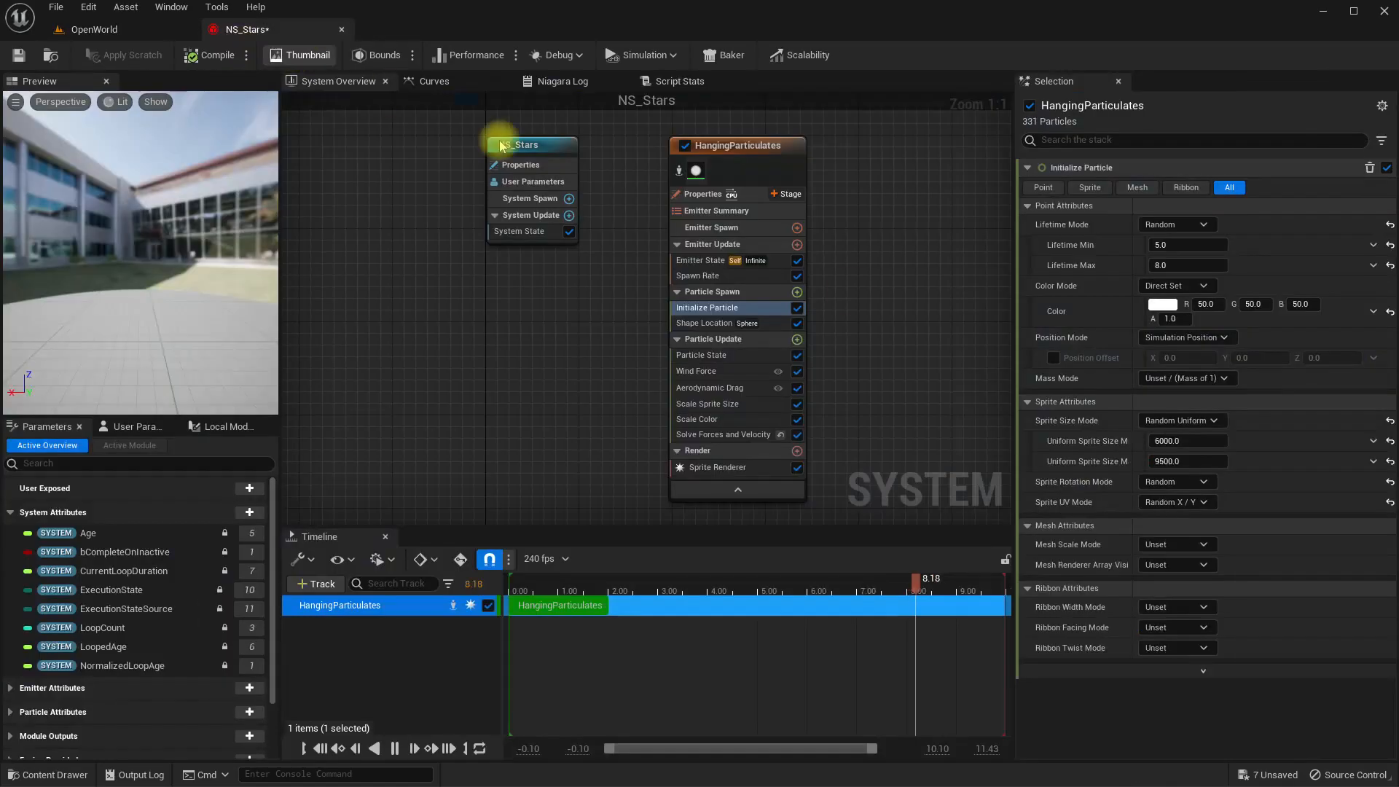
{"action": "left_click", "coordinate": [1192, 462]}
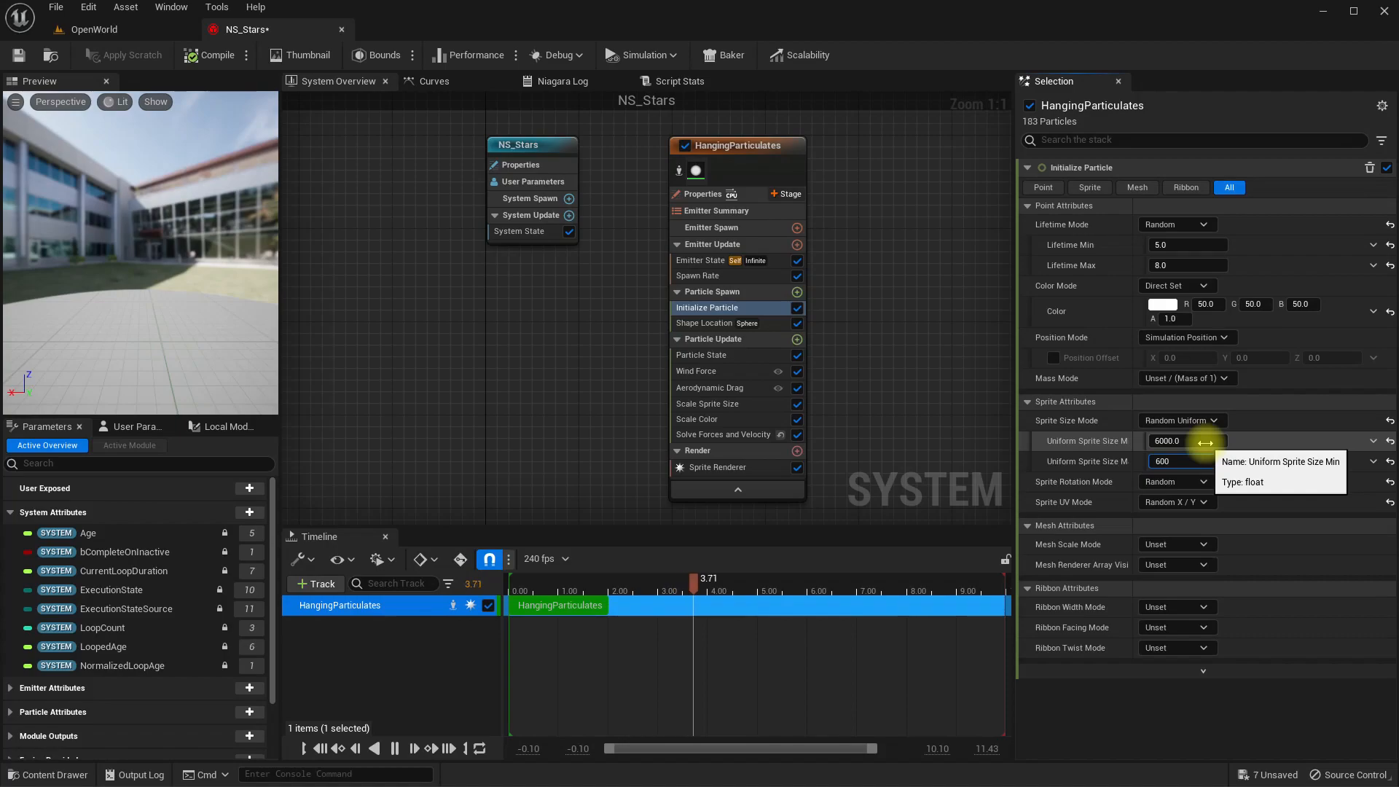
{"action": "left_click", "coordinate": [1205, 443]}
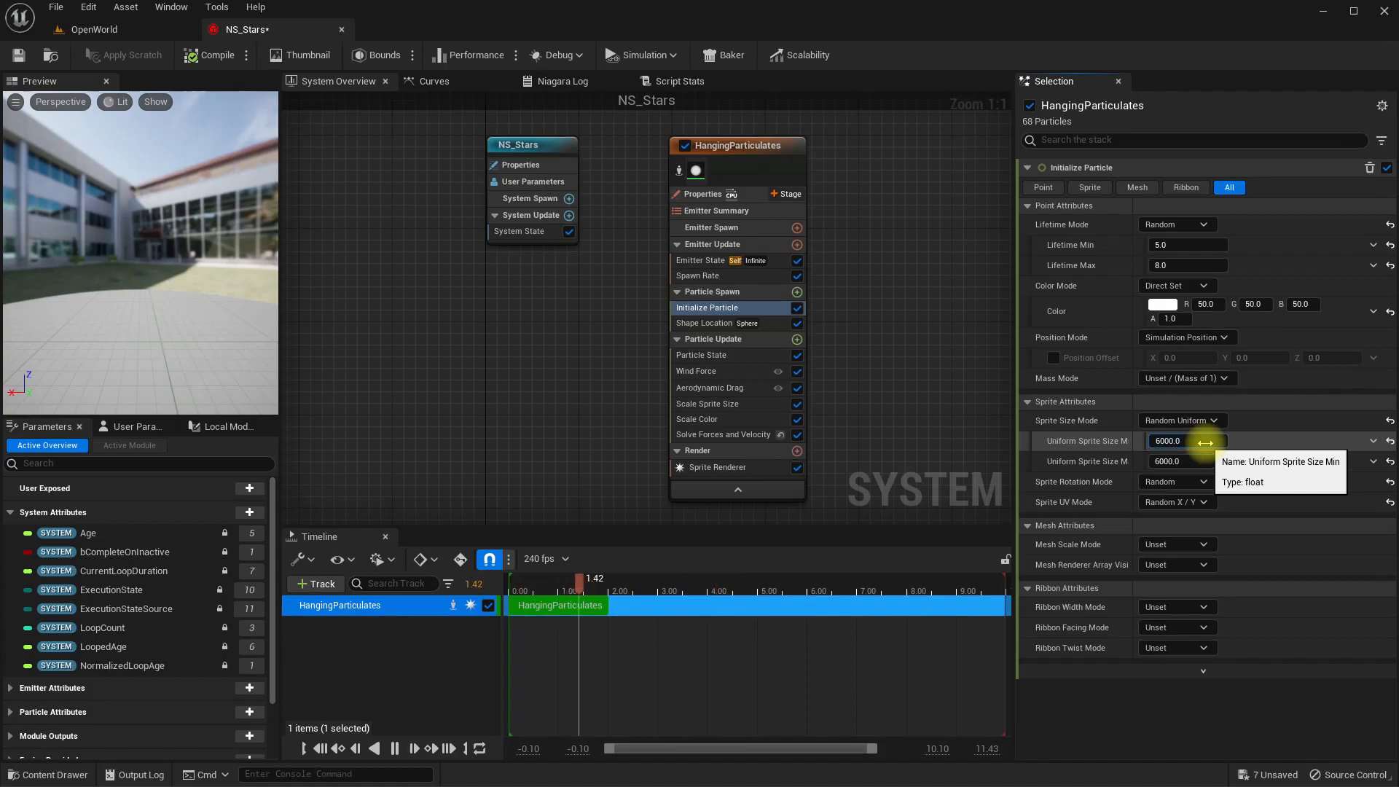
{"action": "left_click", "coordinate": [102, 29]}
{"action": "right_click_drag", "start_coordinate": [721, 375], "coordinate": [699, 320]}
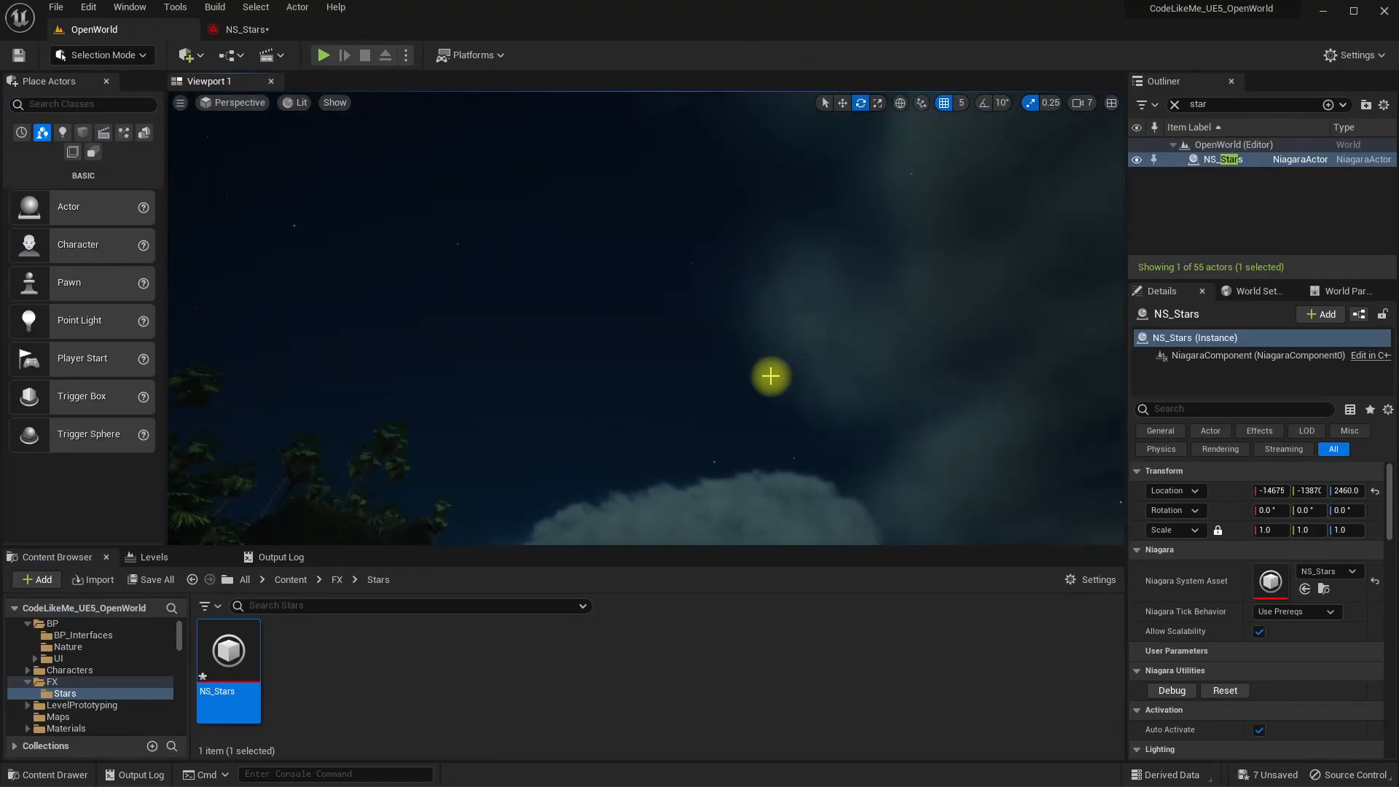
{"action": "right_click_drag", "start_coordinate": [771, 376], "coordinate": [834, 364]}
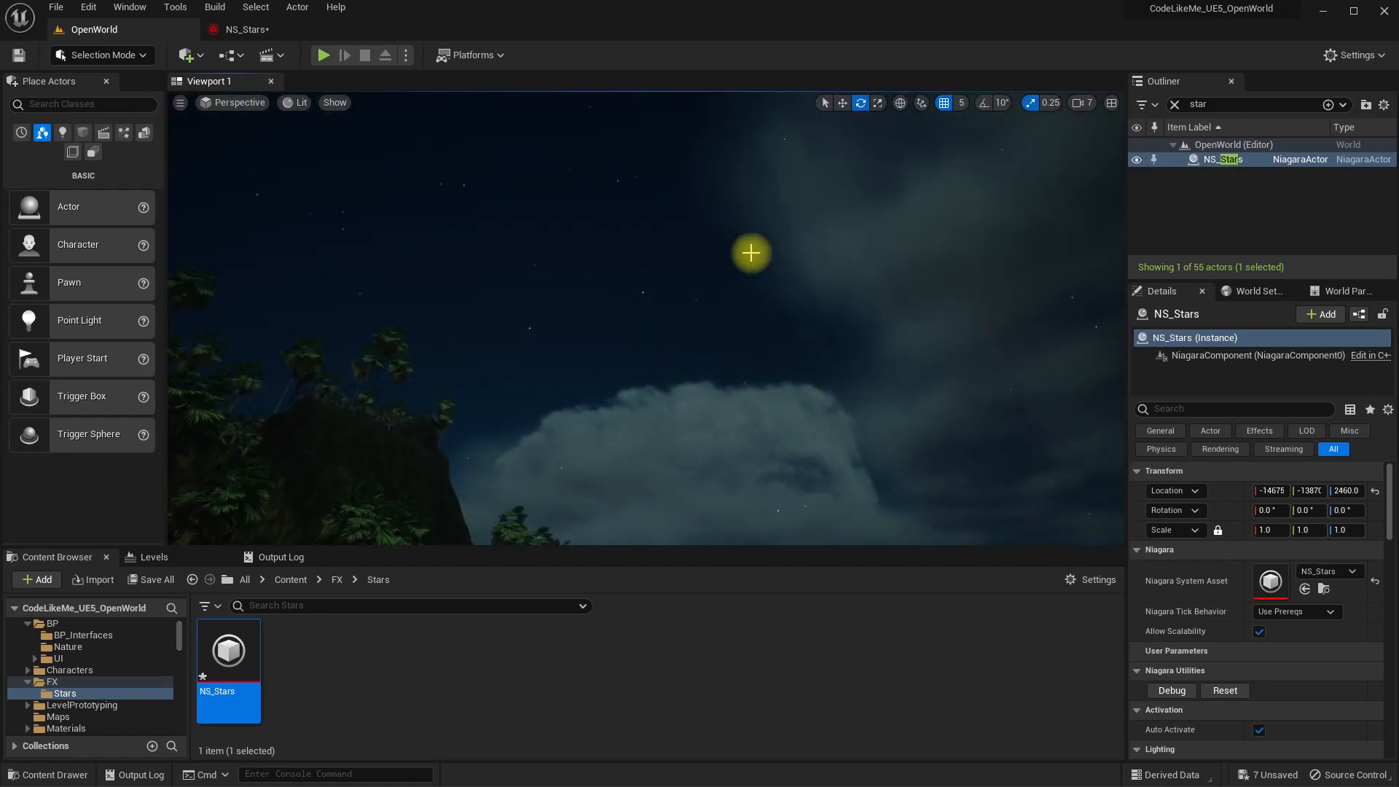
{"action": "key", "text": "F11"}
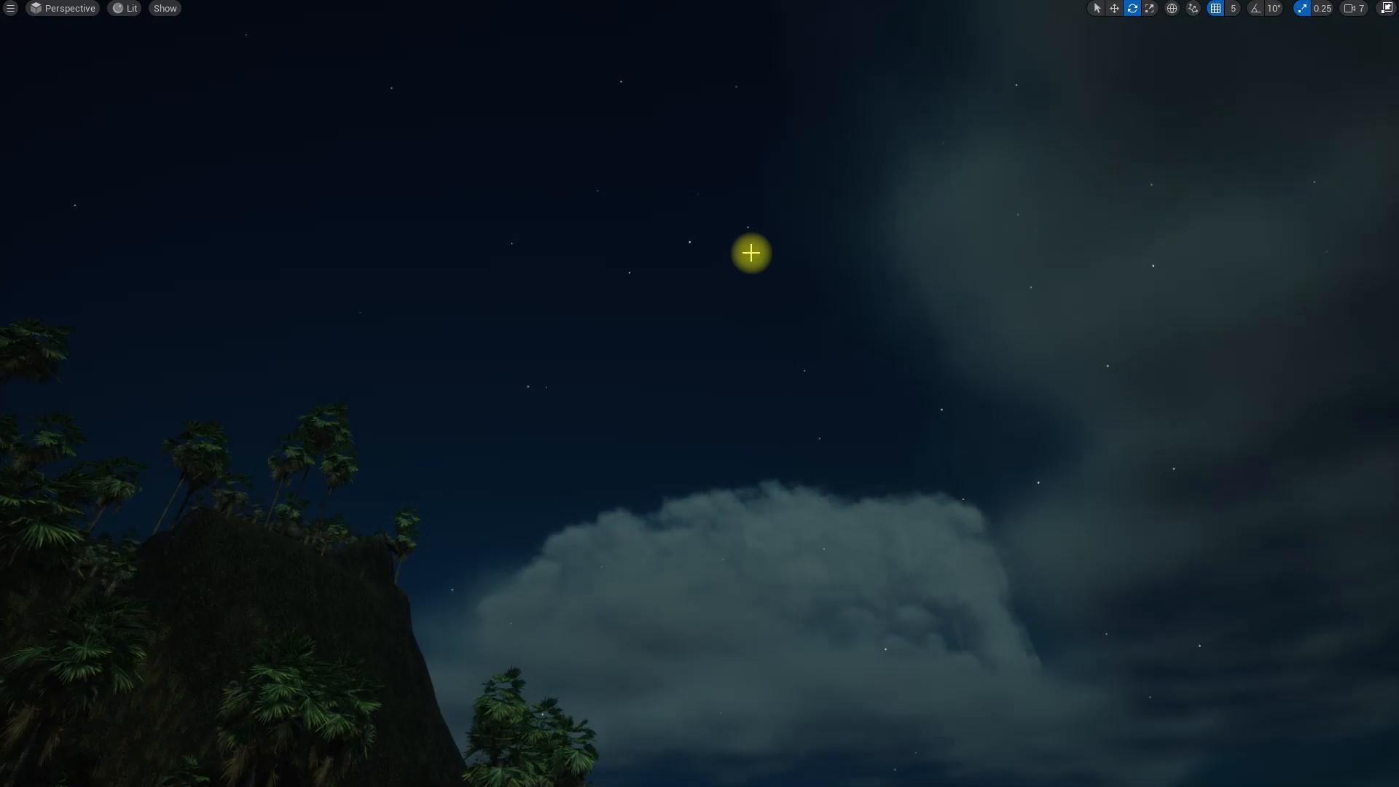
{"action": "right_click_drag", "start_coordinate": [751, 253], "coordinate": [827, 276]}
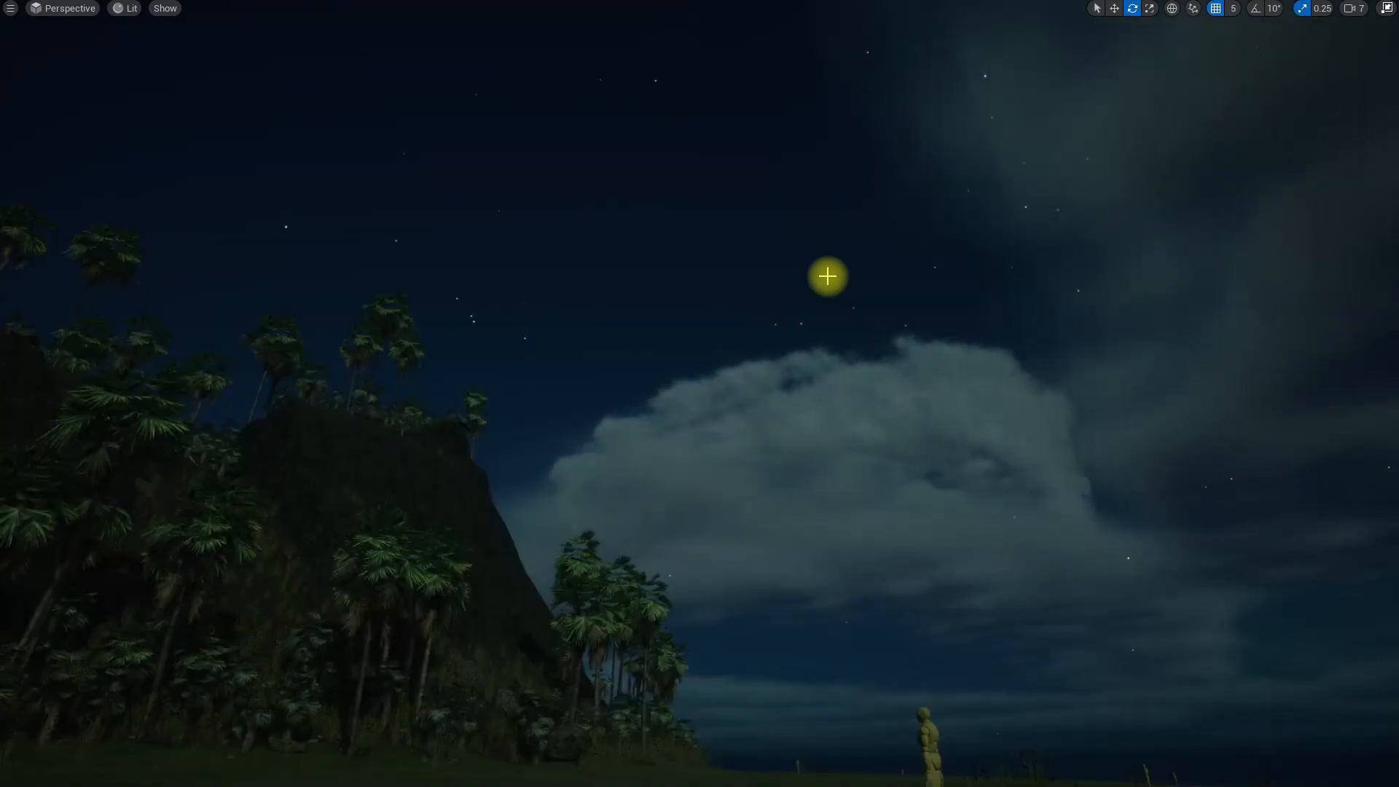
{"action": "key", "text": "F11"}
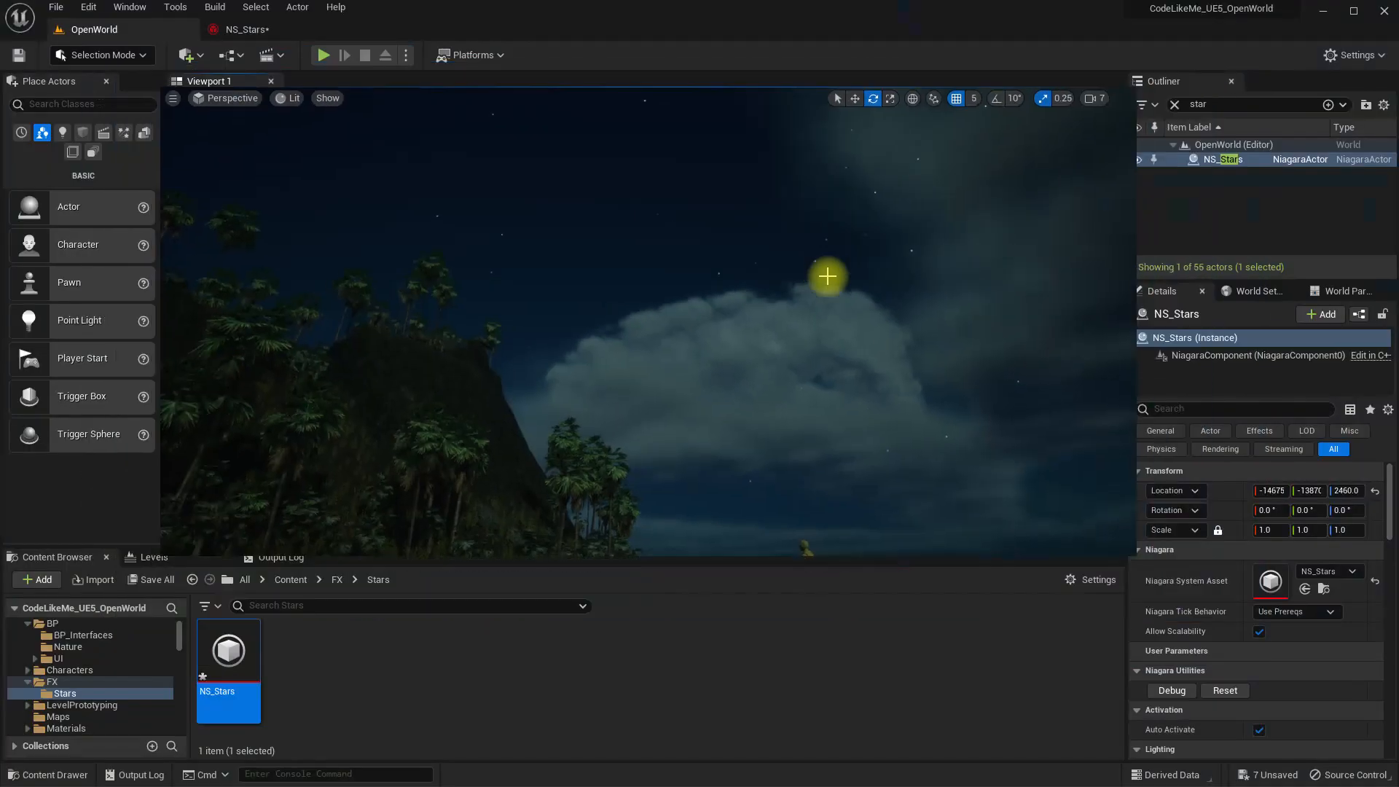
- Set Initialize Particle's Lifetime Min to 20 and Lifetime Max to 30 in the NS_Stars emitter
{"action": "left_click", "coordinate": [235, 33]}
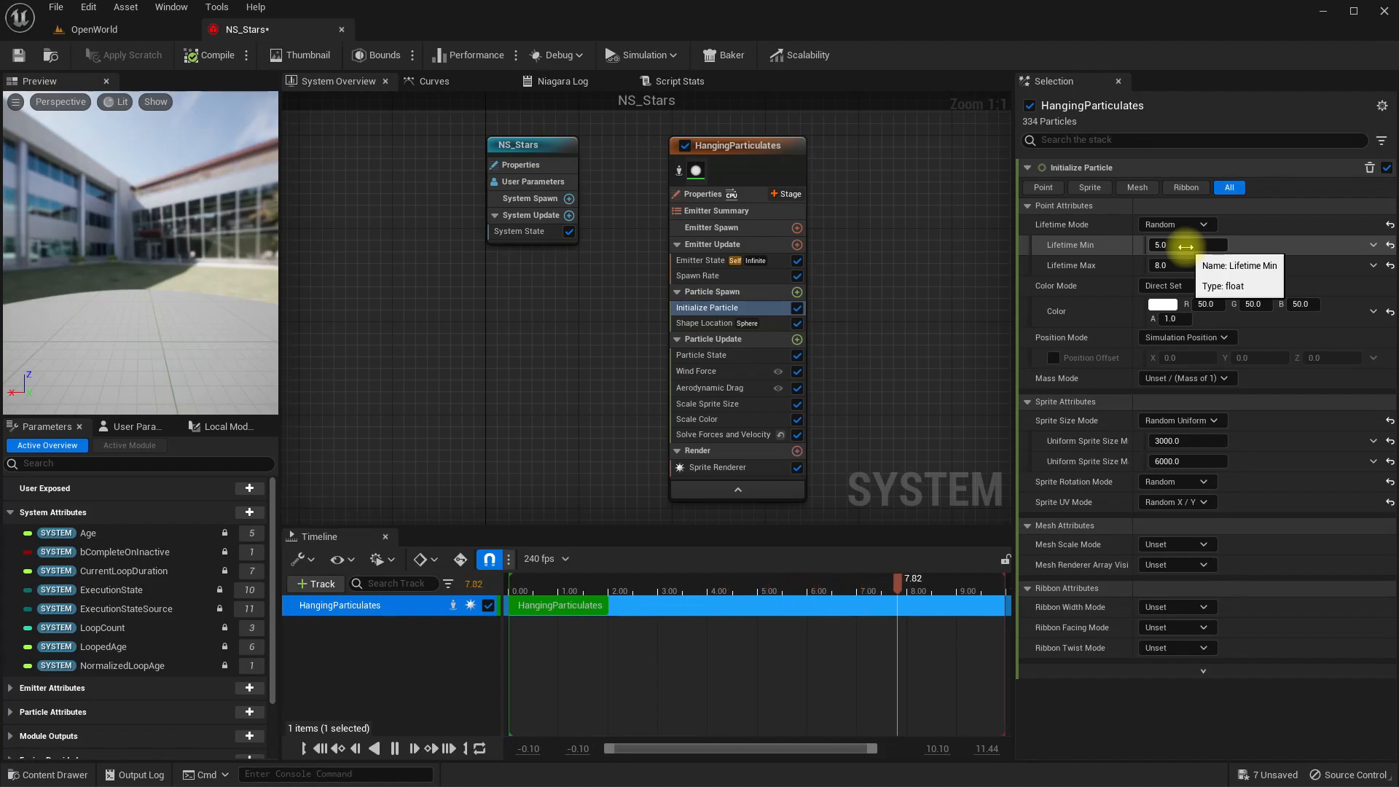
{"action": "left_click", "coordinate": [684, 276]}
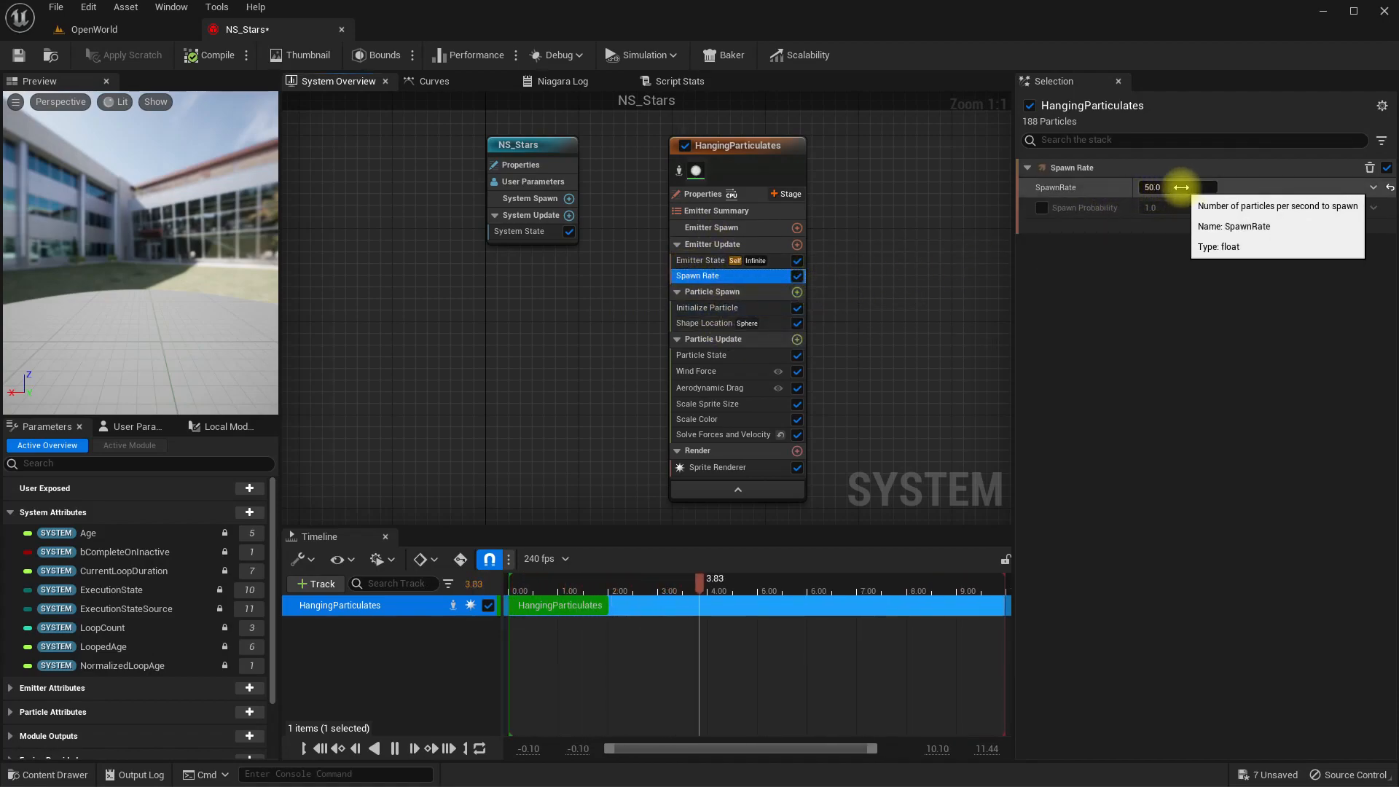
{"action": "left_click", "coordinate": [722, 308]}
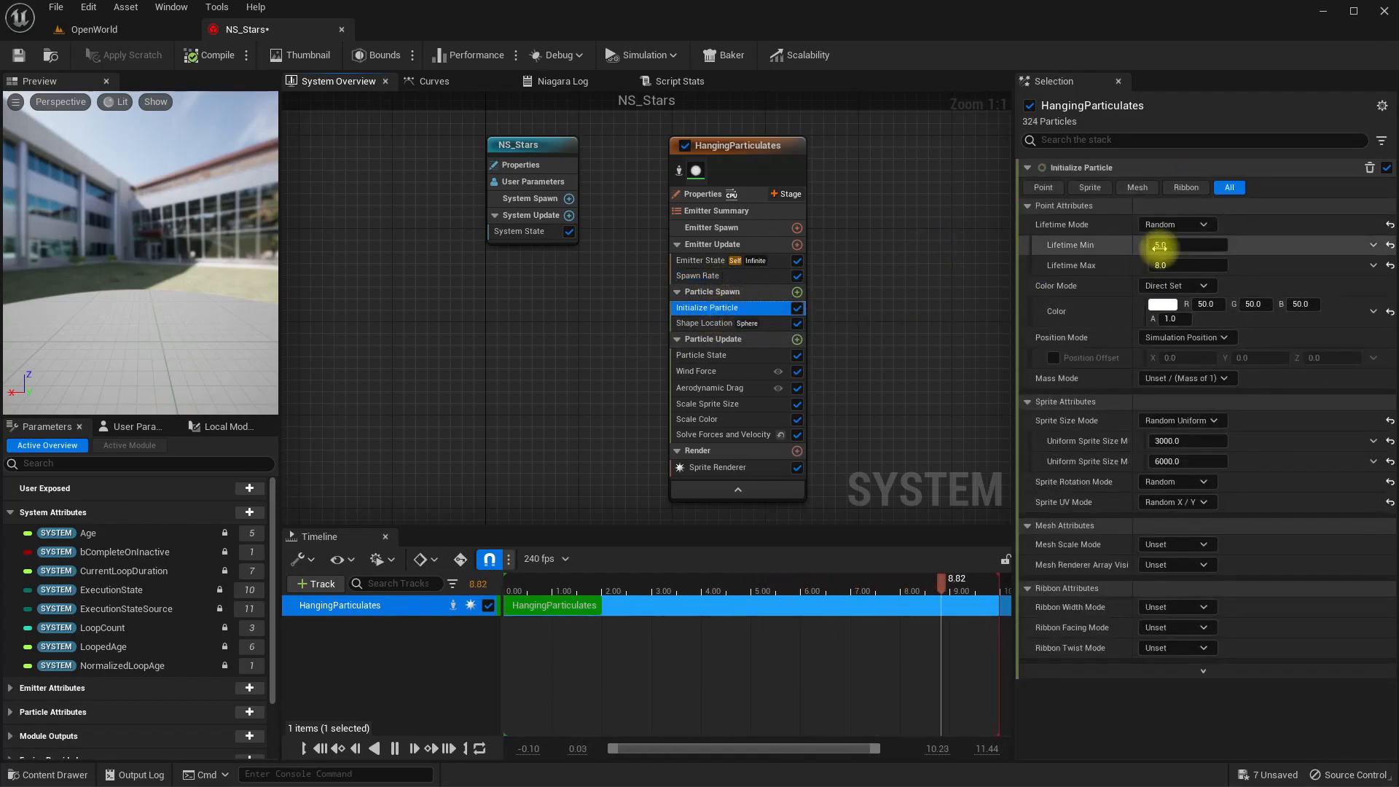
{"action": "left_click", "coordinate": [1193, 245]}
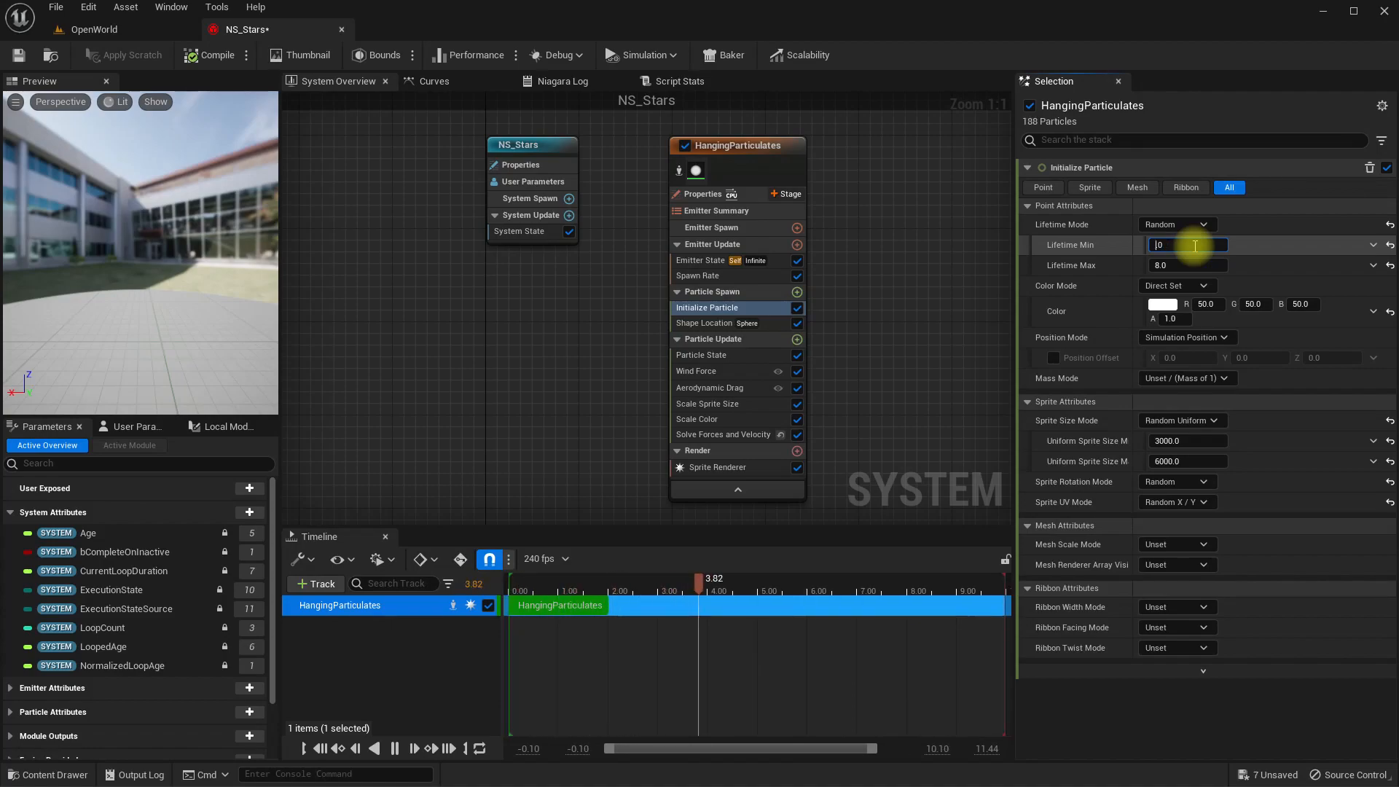
{"action": "type", "text": "2"}
{"action": "key", "text": "Tab"}
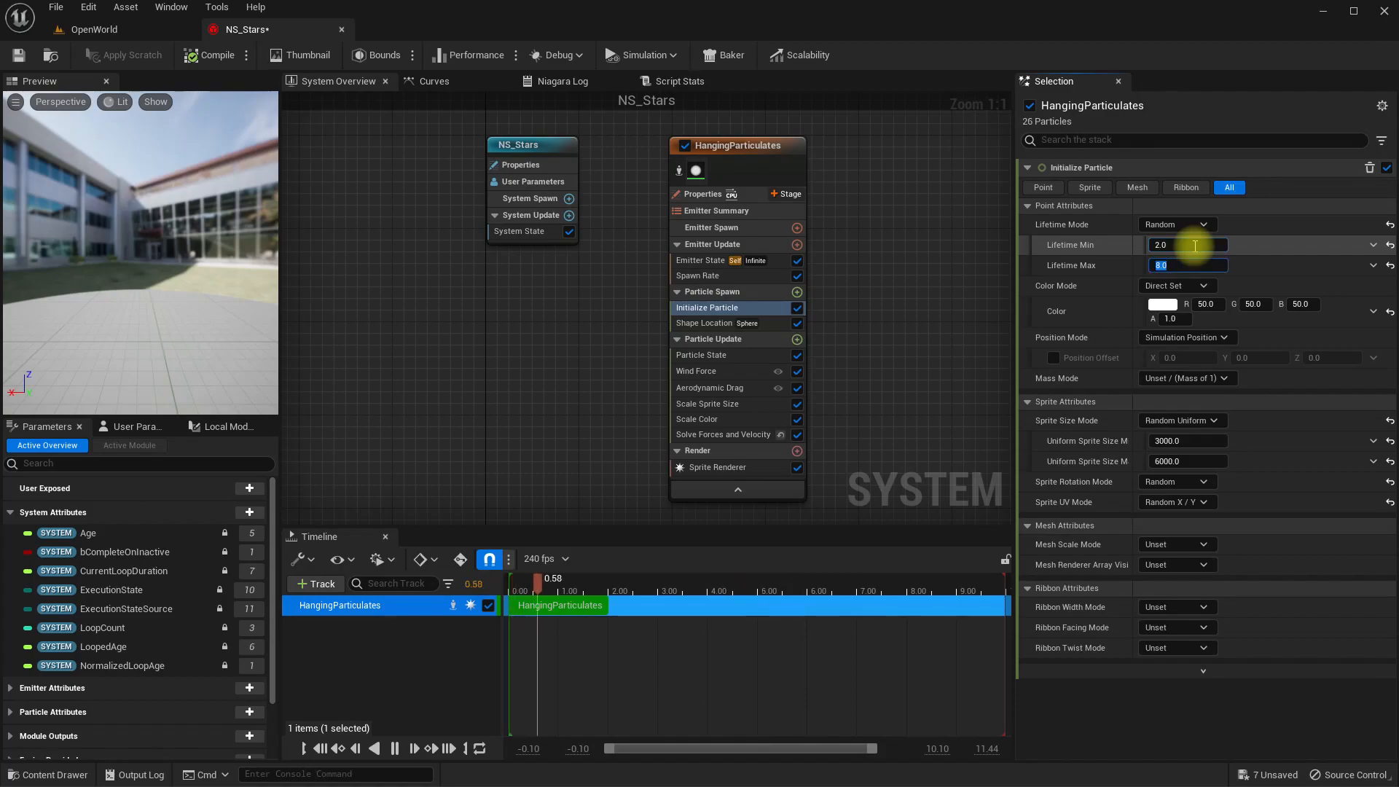
{"action": "left_click", "coordinate": [1194, 245]}
{"action": "type", "text": "20"}
{"action": "key", "text": "Tab"}
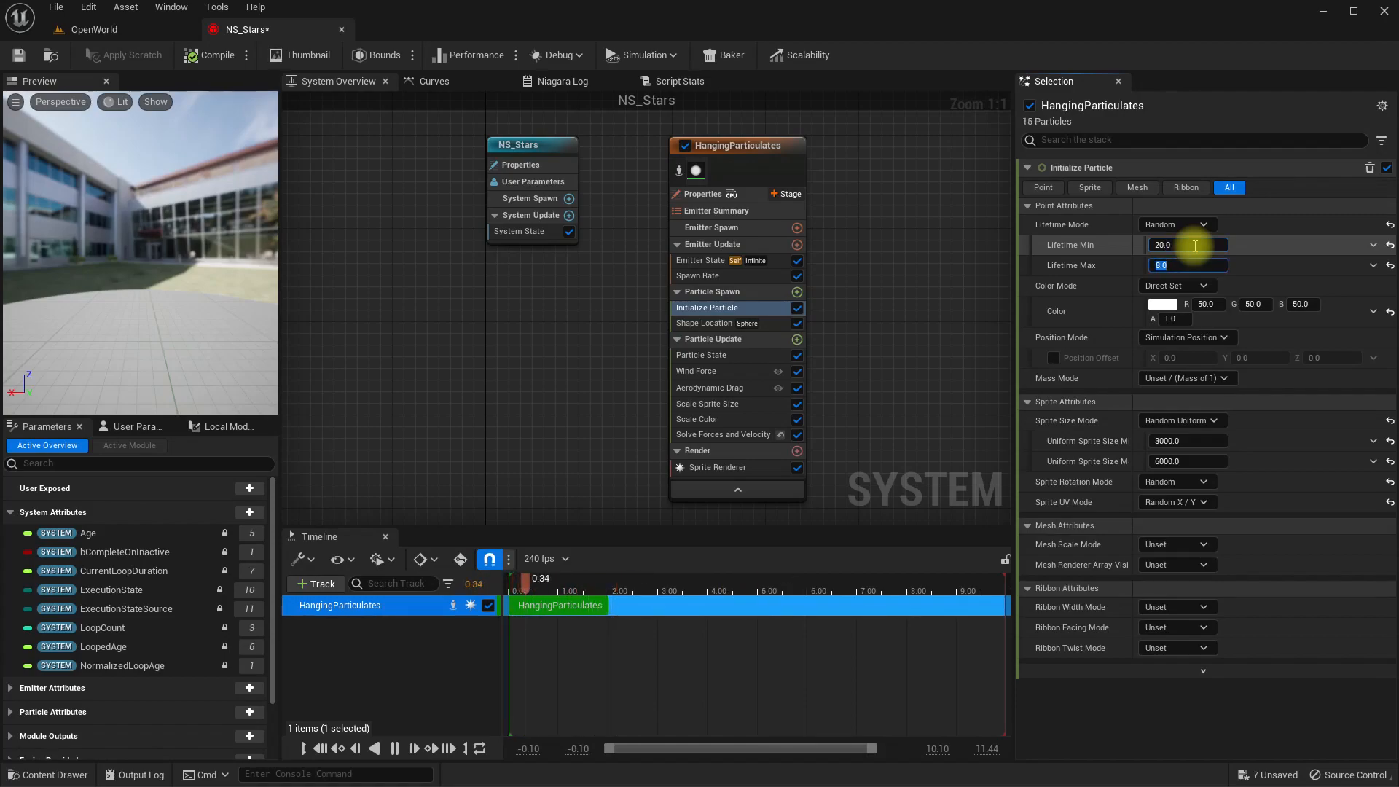
{"action": "type", "text": "30"}
{"action": "key", "text": "Return"}
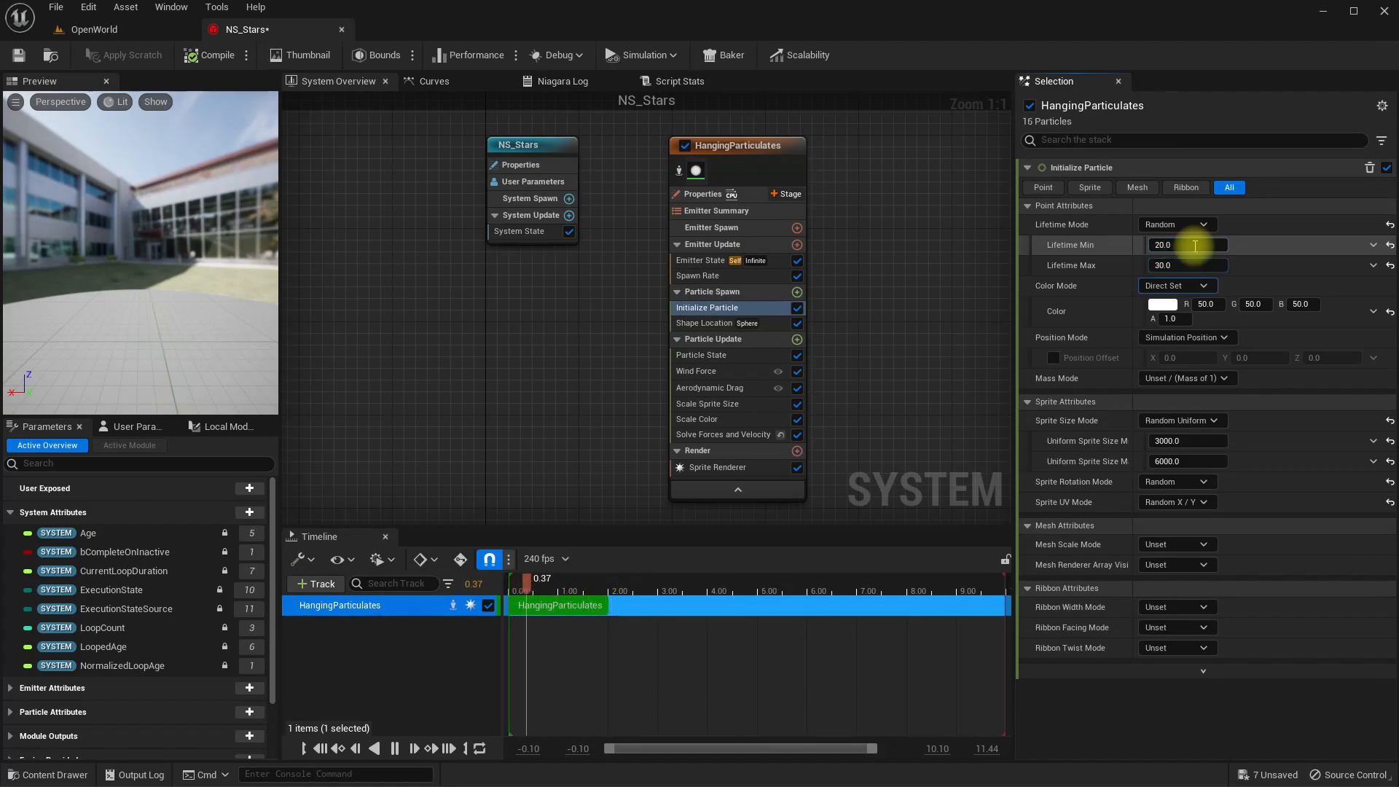
- Set the emitter's SpawnRate to 20 and check the stars in the level's night sky in full screen
{"action": "left_click", "coordinate": [700, 275]}
{"action": "left_click", "coordinate": [1171, 187]}
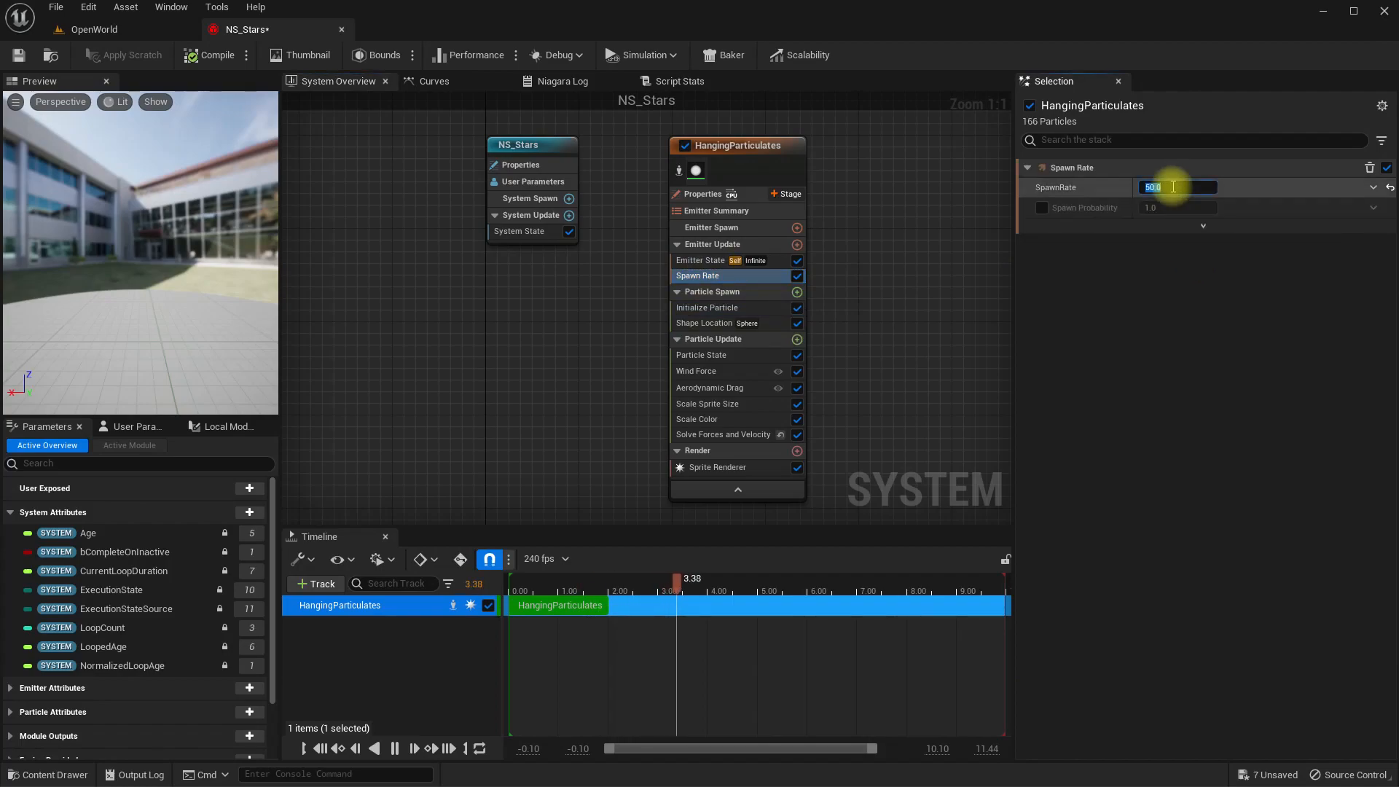
{"action": "key", "text": "Return"}
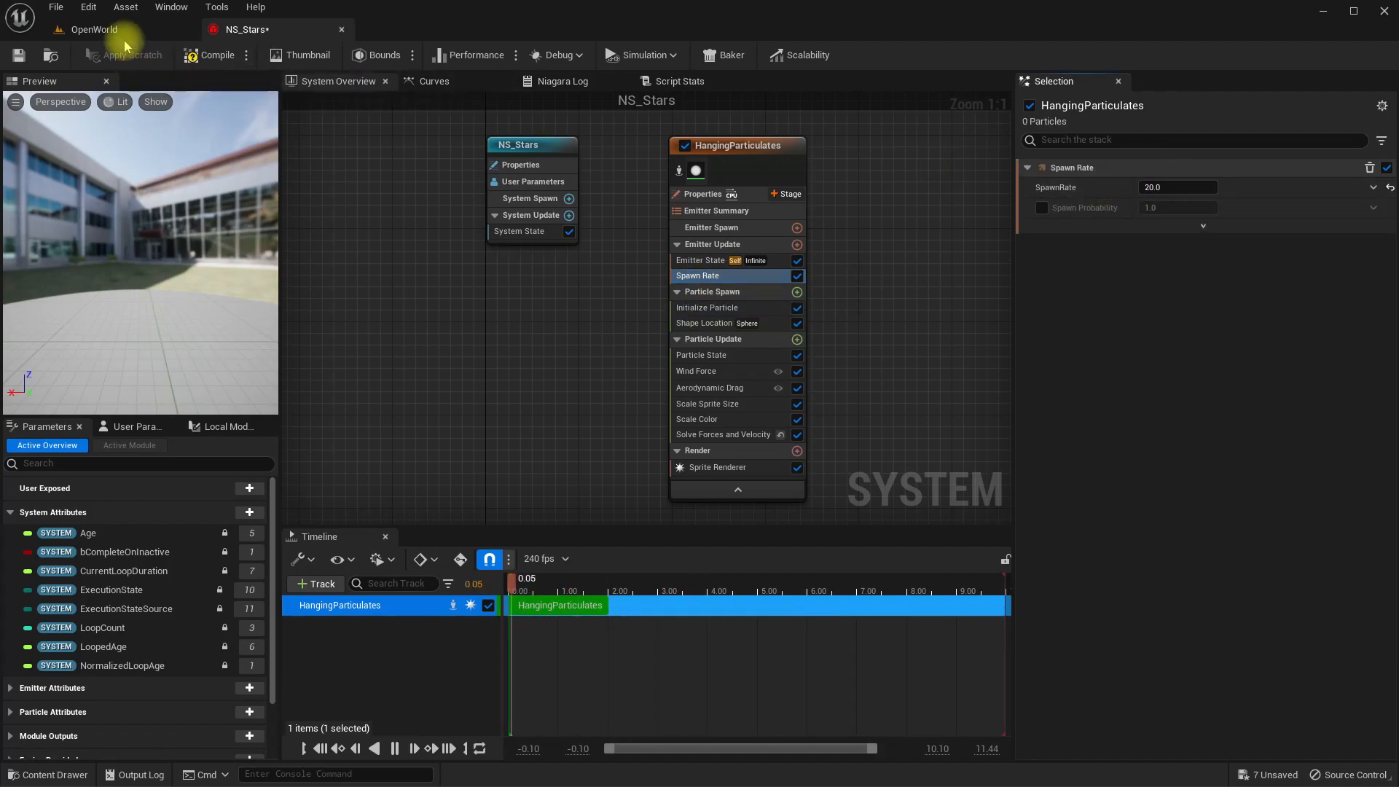
{"action": "left_click", "coordinate": [109, 29]}
{"action": "right_click_drag", "start_coordinate": [785, 314], "coordinate": [780, 277]}
{"action": "key", "text": "F11"}
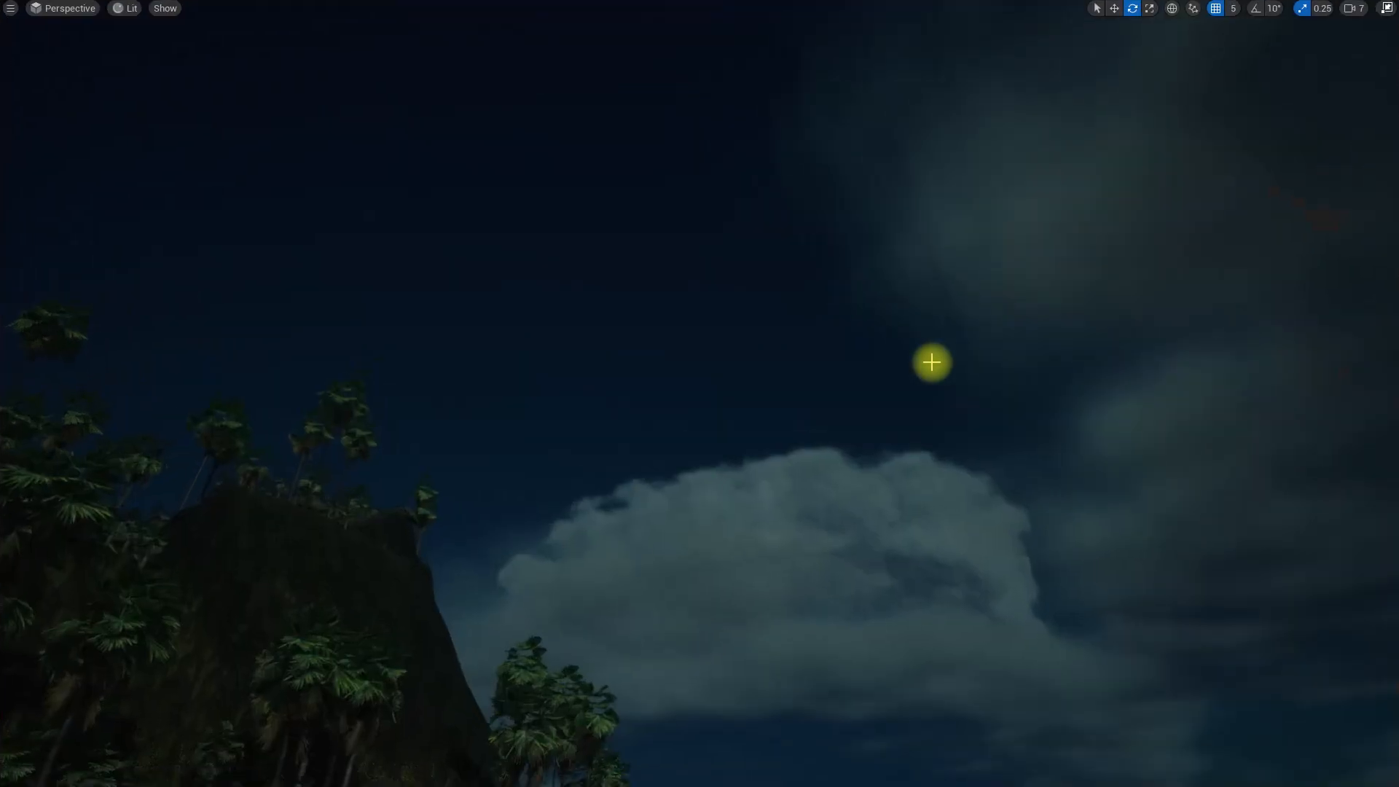
- Look around the level's night sky in full screen to examine star density and brightness against the clouds and hills
{"action": "right_click_drag", "start_coordinate": [928, 363], "coordinate": [794, 386]}
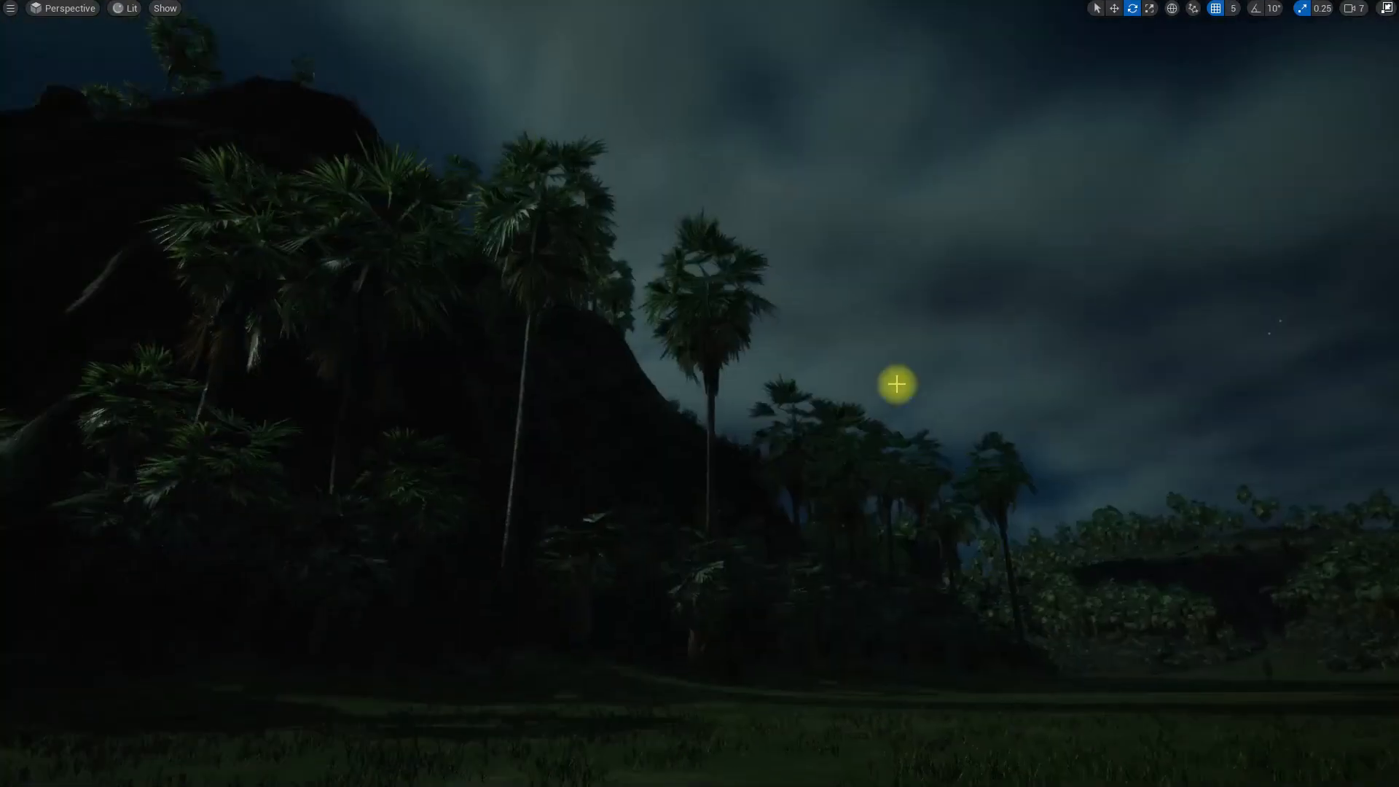
{"action": "right_click_drag", "start_coordinate": [874, 371], "coordinate": [864, 288]}
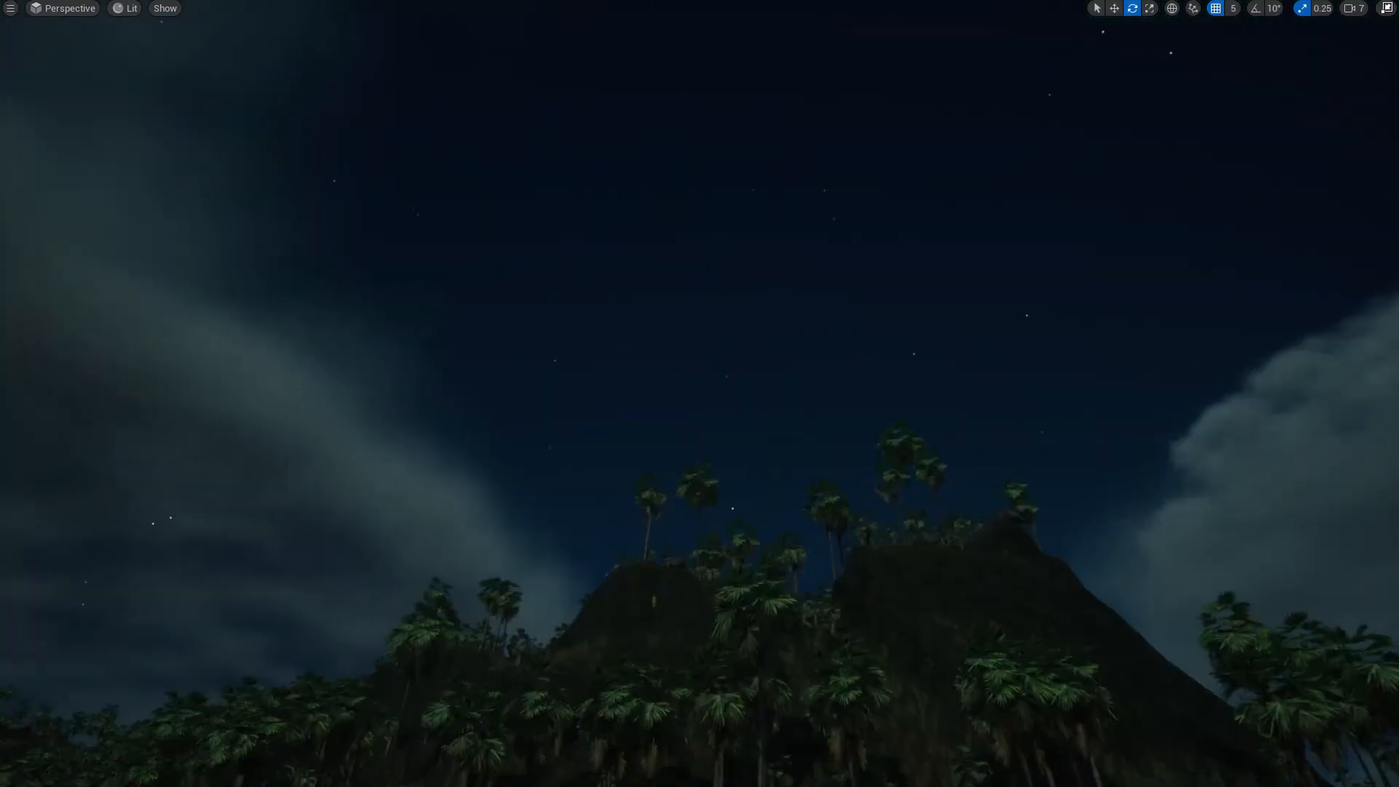
{"action": "right_click_drag", "start_coordinate": [932, 379], "coordinate": [932, 364]}
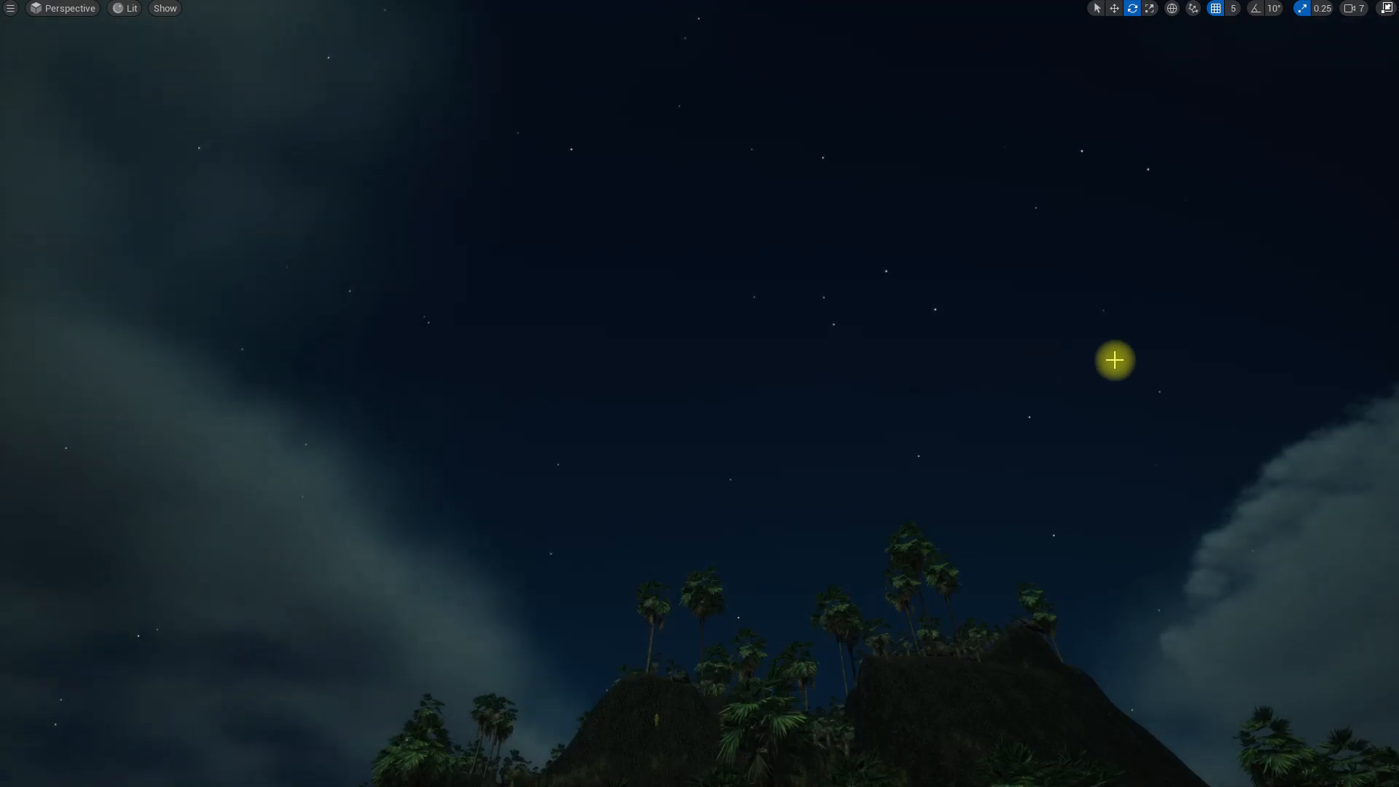
{"action": "right_click_drag", "start_coordinate": [1114, 359], "coordinate": [1114, 359]}
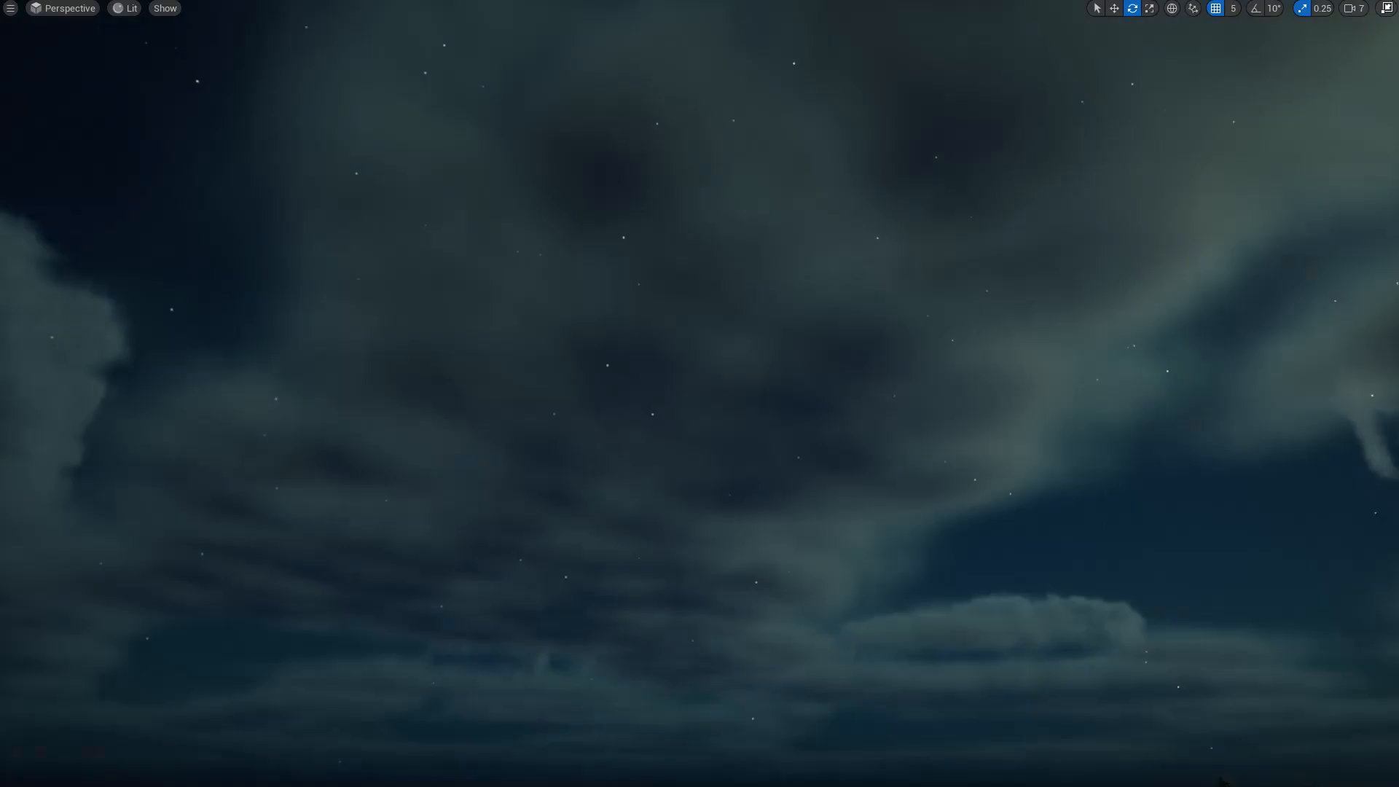
{"action": "right_click_drag", "start_coordinate": [1114, 359], "coordinate": [973, 253]}
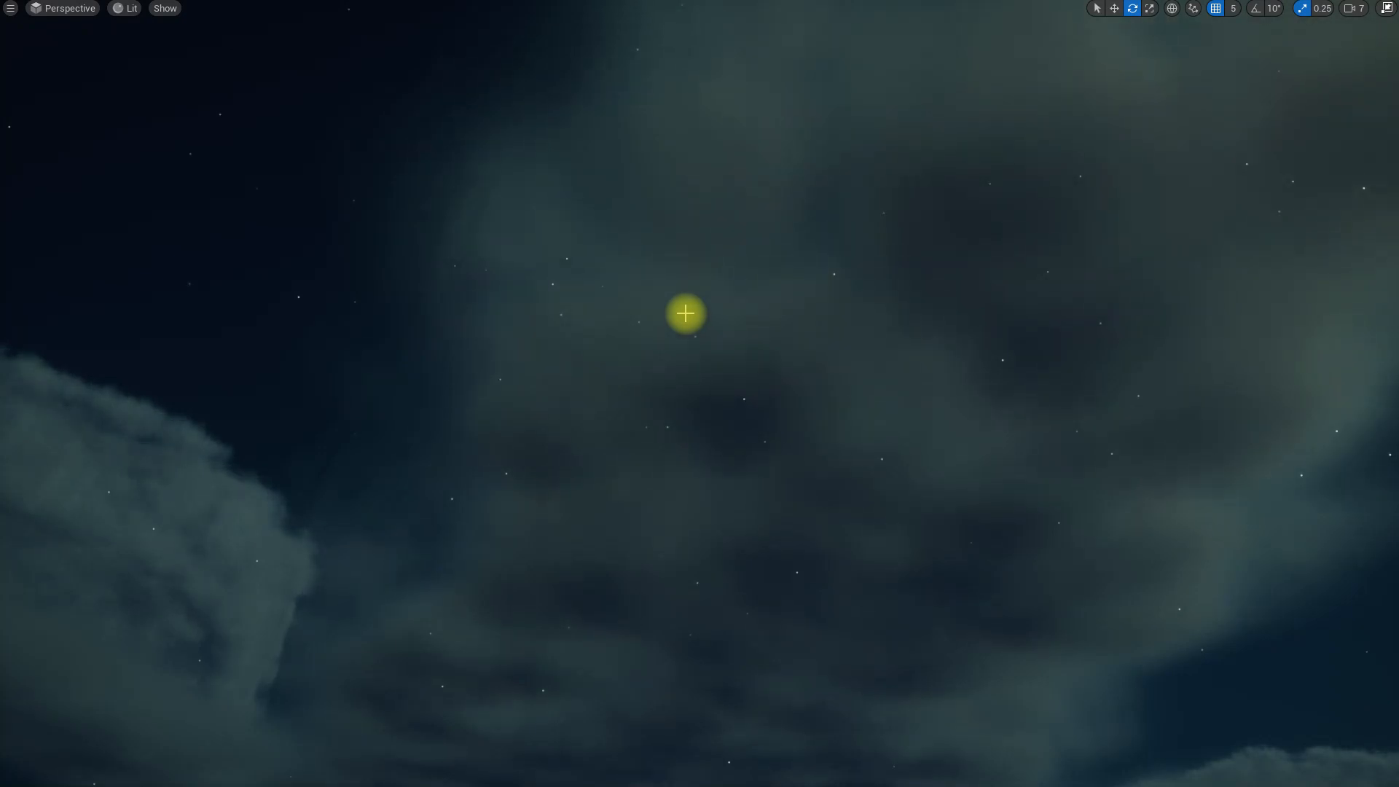
{"action": "right_click_drag", "start_coordinate": [669, 215], "coordinate": [947, 349]}
{"action": "right_click_drag", "start_coordinate": [736, 343], "coordinate": [857, 326]}
{"action": "right_click_drag", "start_coordinate": [1054, 293], "coordinate": [1296, 303]}
{"action": "right_click_drag", "start_coordinate": [1025, 270], "coordinate": [962, 275]}
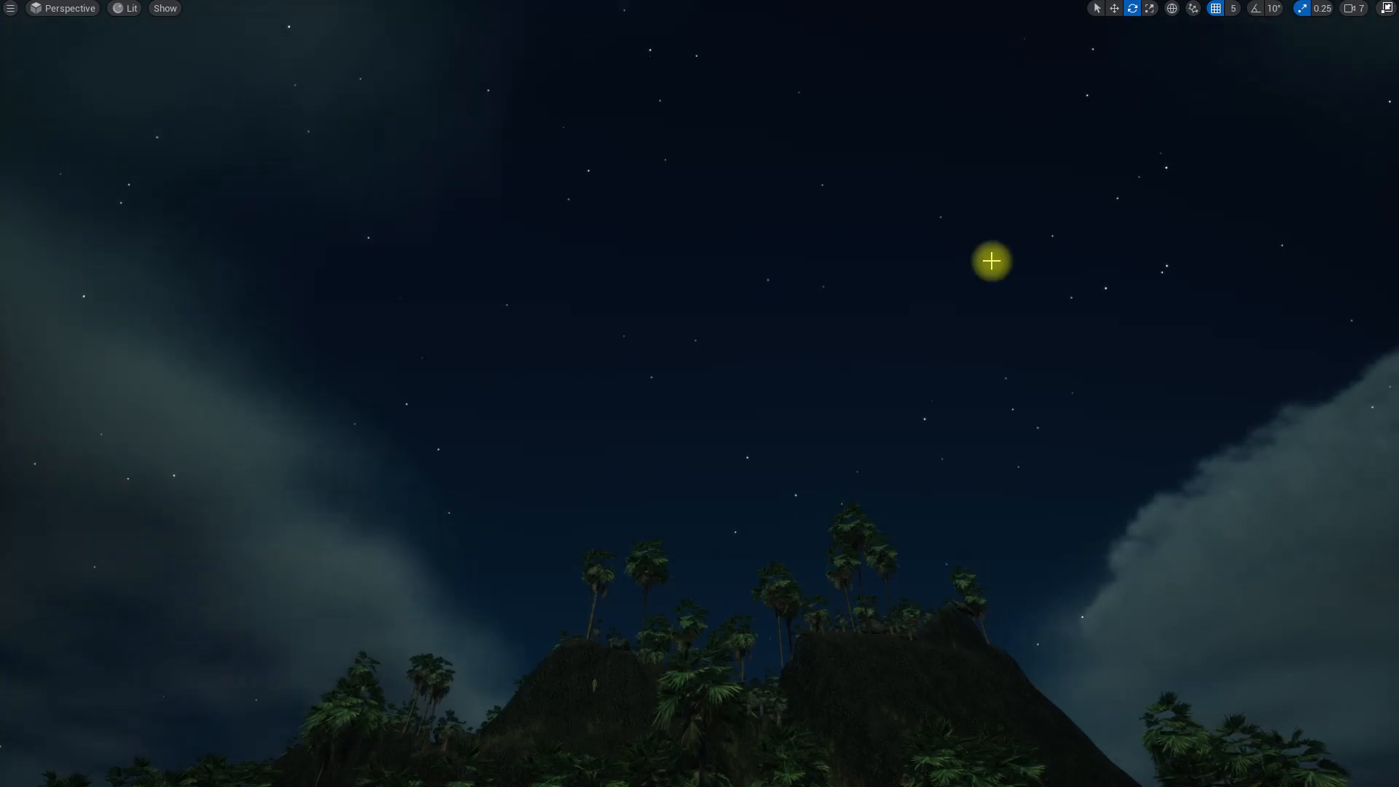
- Leave full screen and open Initialize Particle's settings in NS_Stars, viewing the Color Mode options while keeping Direct Set
{"action": "key", "text": "F11"}
{"action": "left_click", "coordinate": [216, 30]}
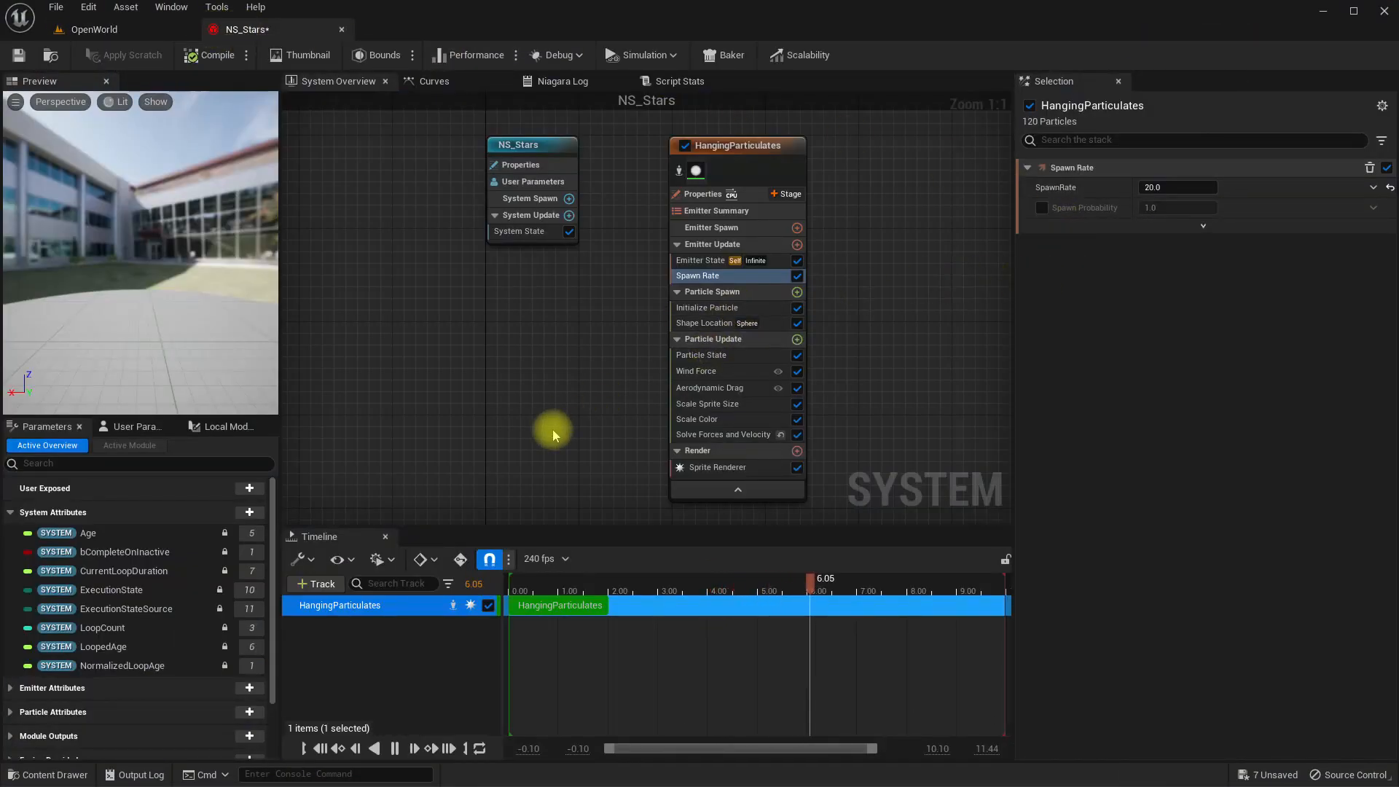
{"action": "left_click", "coordinate": [706, 307]}
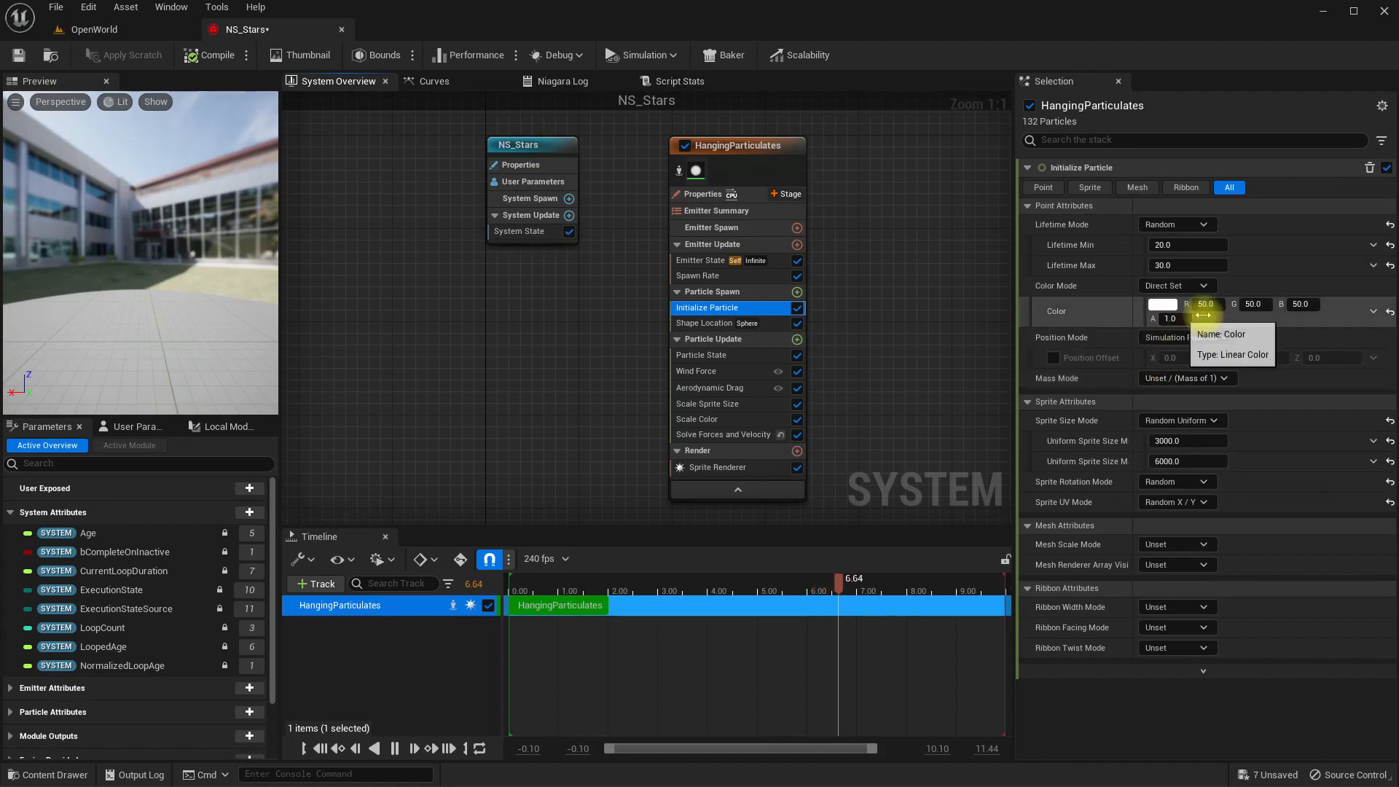
{"action": "left_click", "coordinate": [1180, 286]}
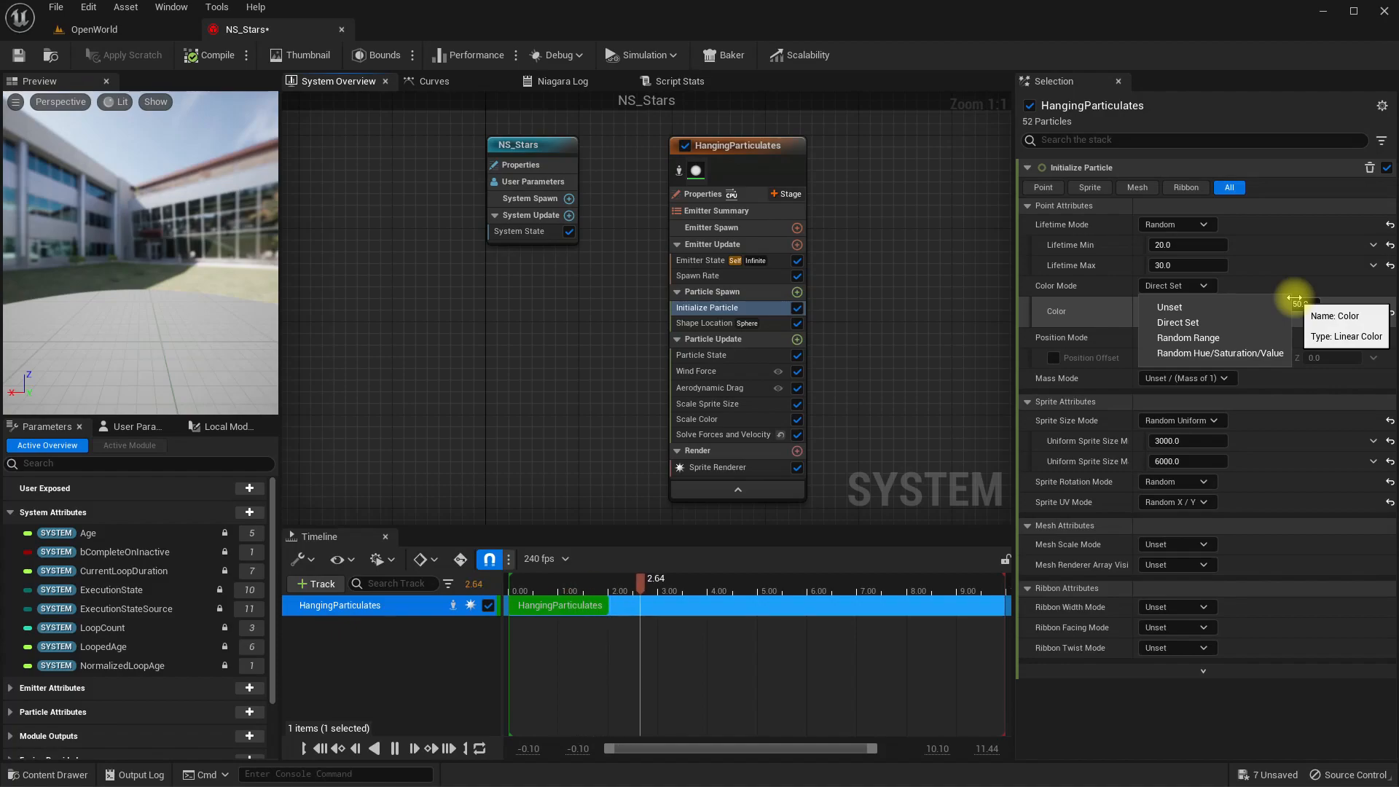
{"action": "left_click", "coordinate": [1293, 300]}
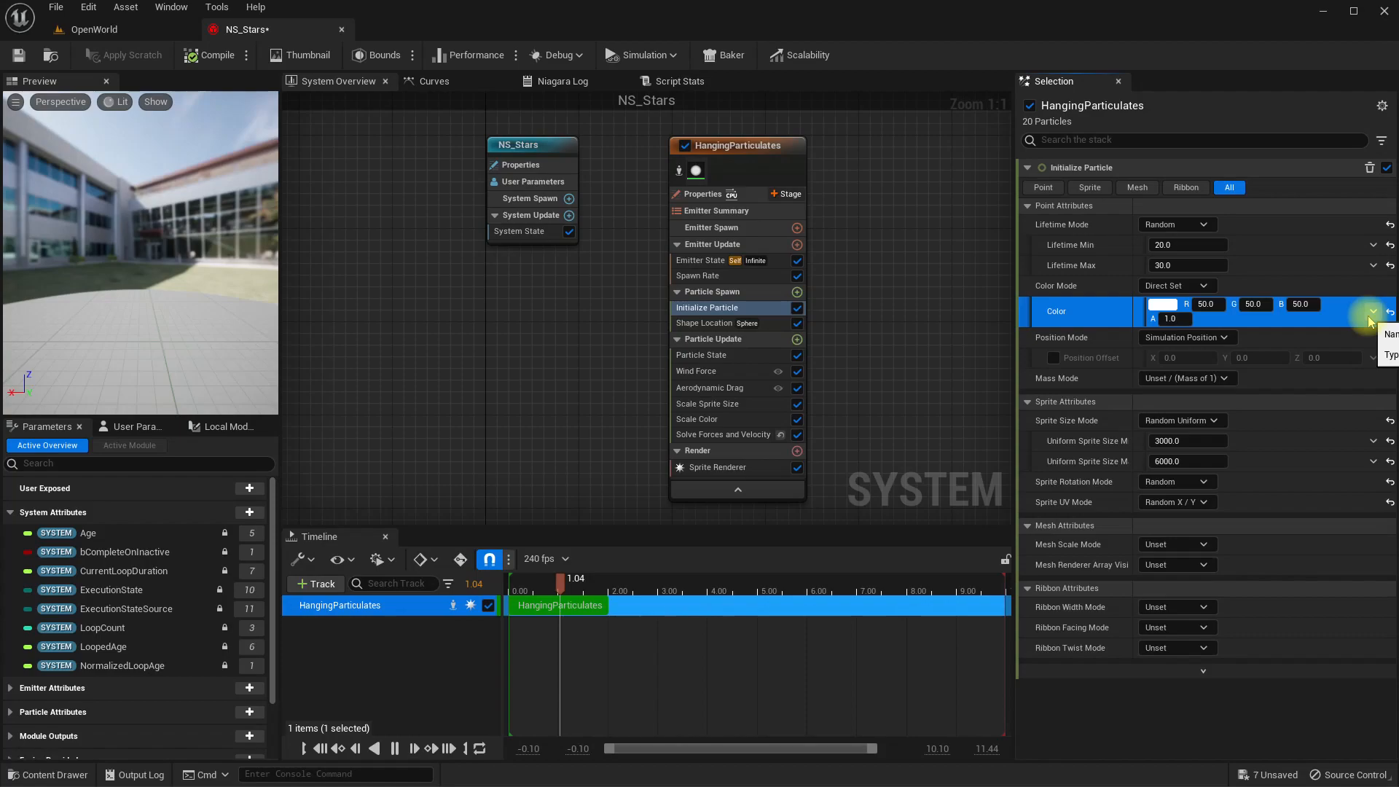
- Set Initialize Particle's Color to Select Linear Color from Array, save NS_Stars and expand the color data entries
{"action": "left_click", "coordinate": [1372, 311]}
{"action": "type", "text": "arra"}
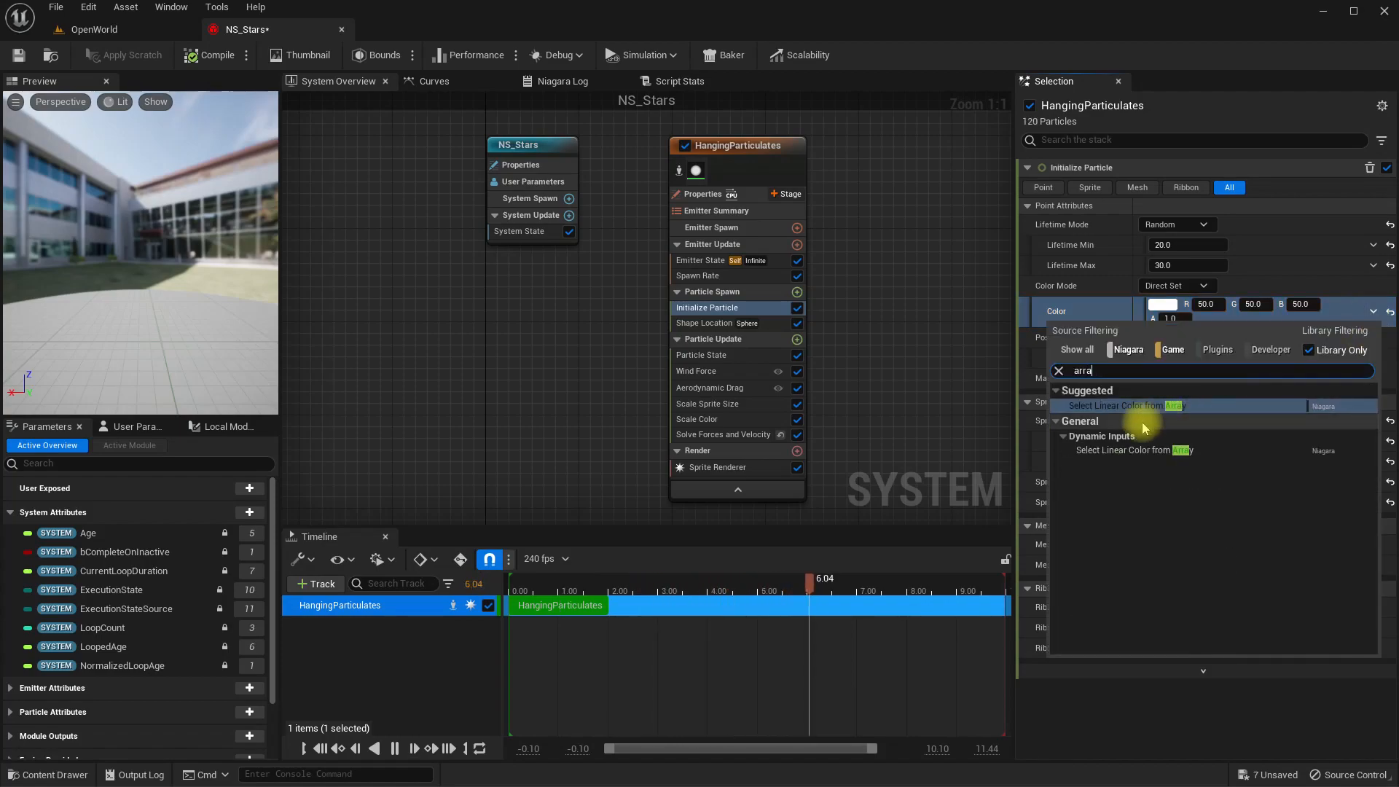
{"action": "left_click", "coordinate": [1153, 450]}
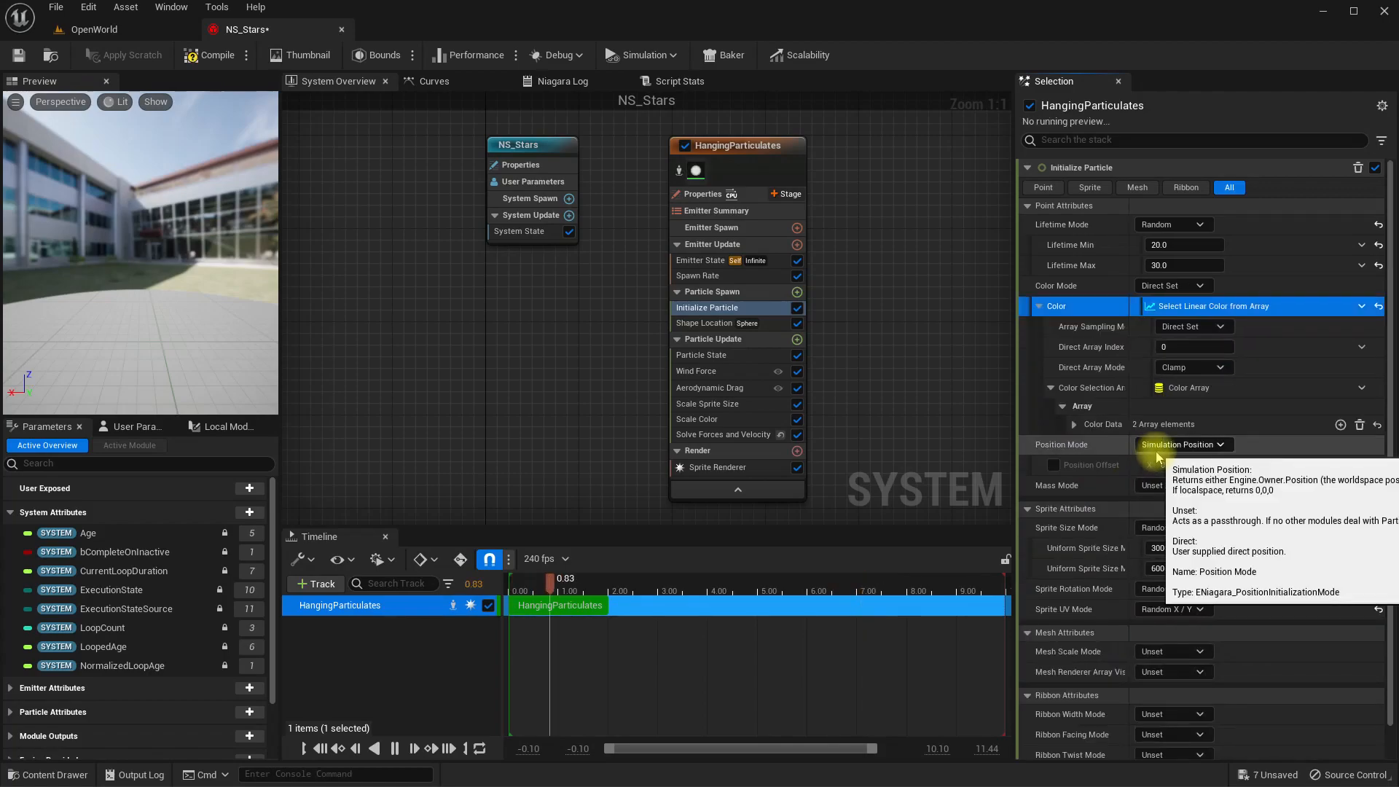
{"action": "key", "text": "ctrl+s"}
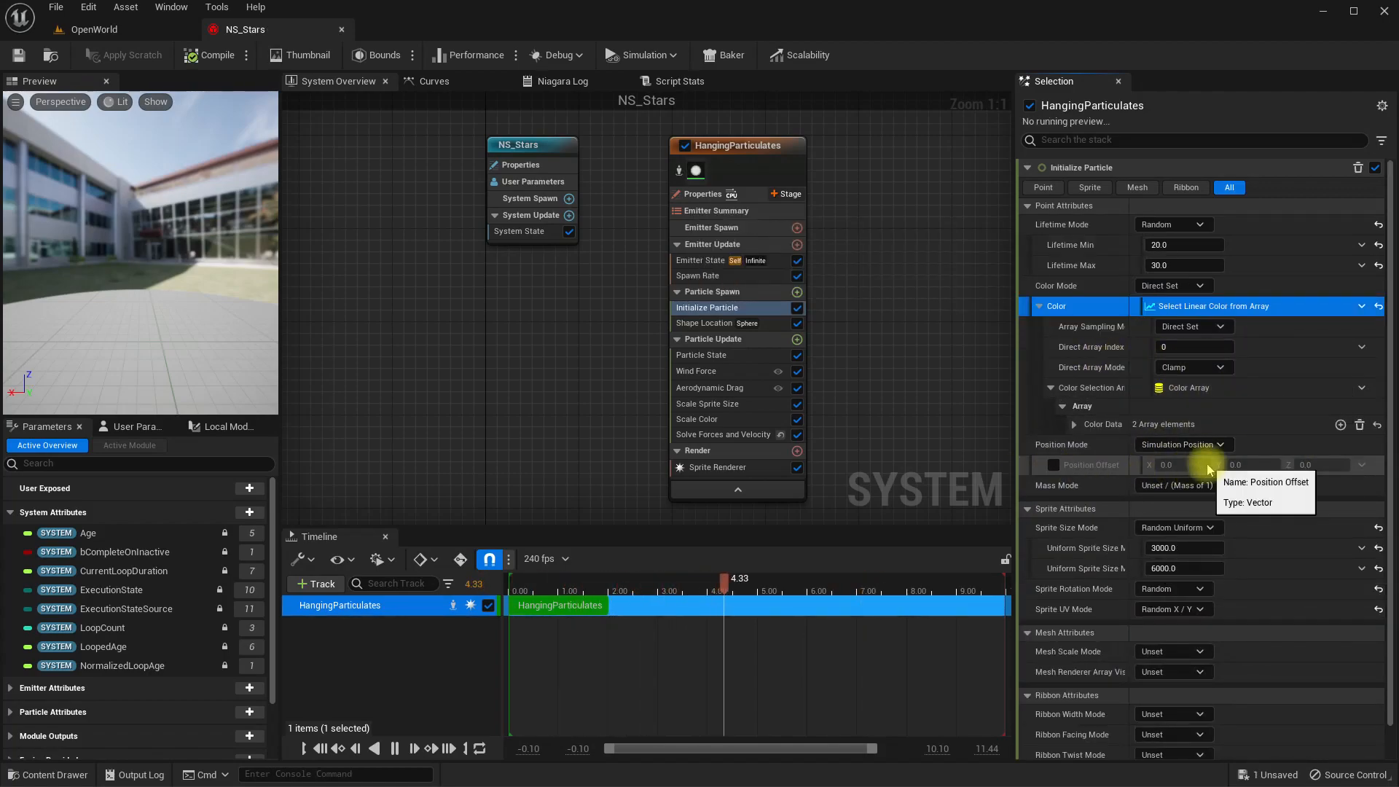
{"action": "left_click", "coordinate": [1073, 424]}
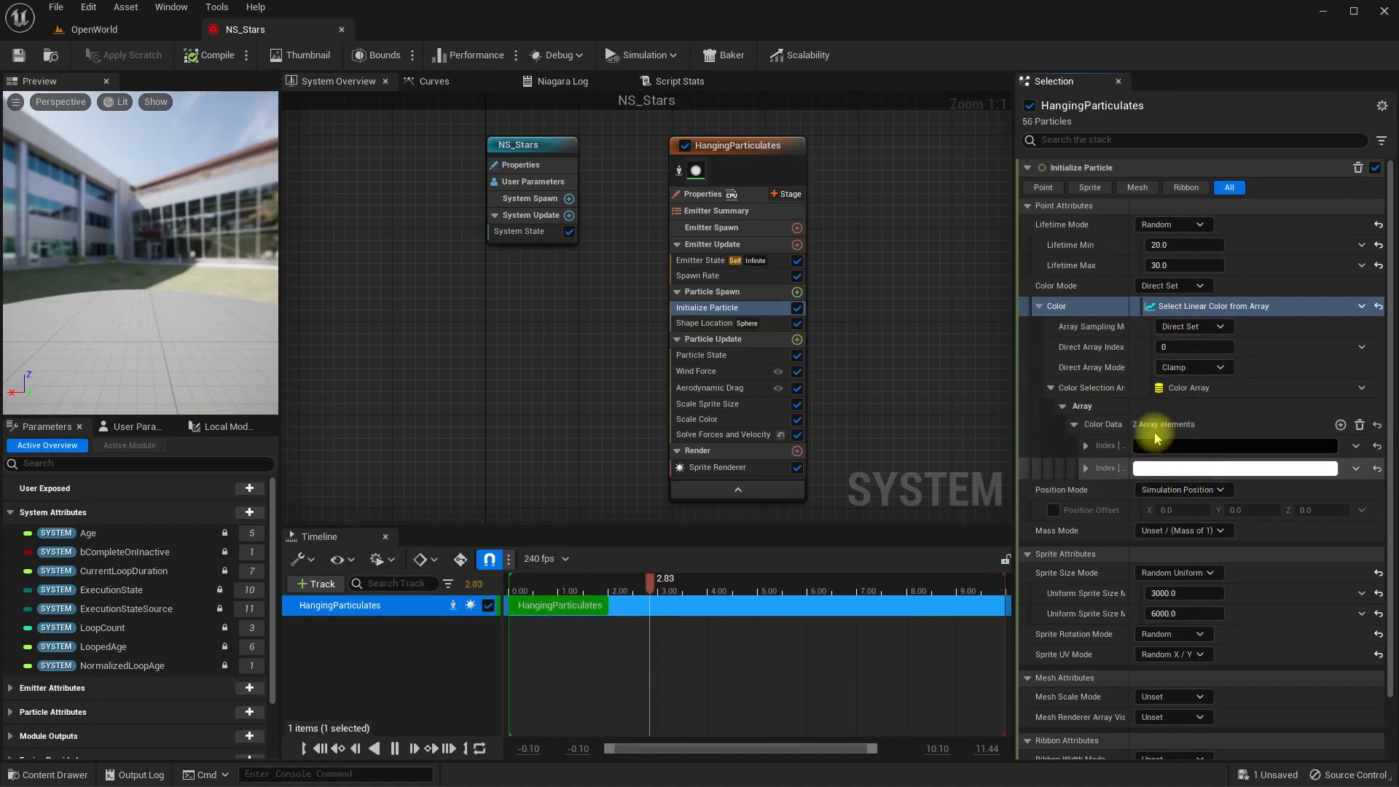
- Set Initialize Particle's Color to Multiply Linear Color with a Scale Factor of 50 for X, Y, Z and W
{"action": "left_click", "coordinate": [1360, 306]}
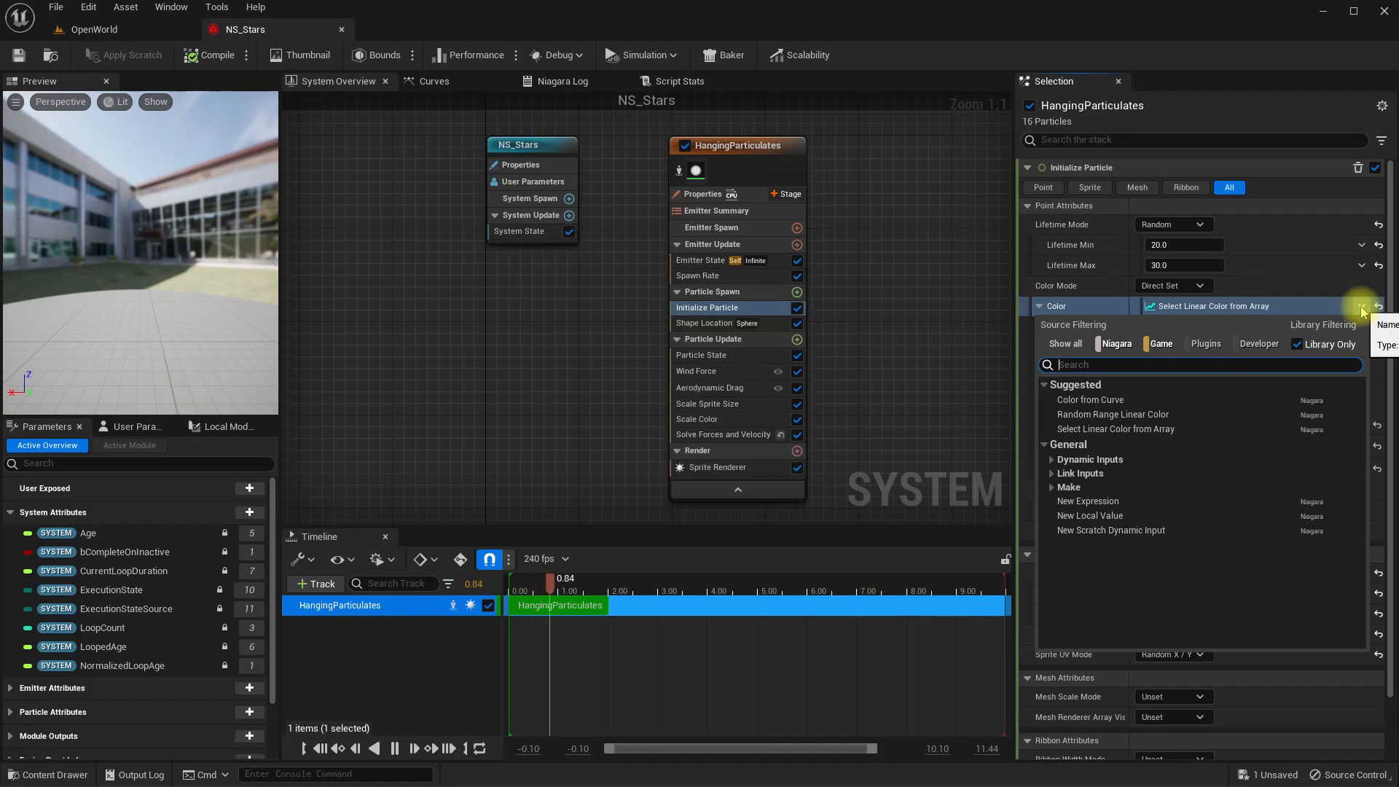
{"action": "type", "text": "multiply"}
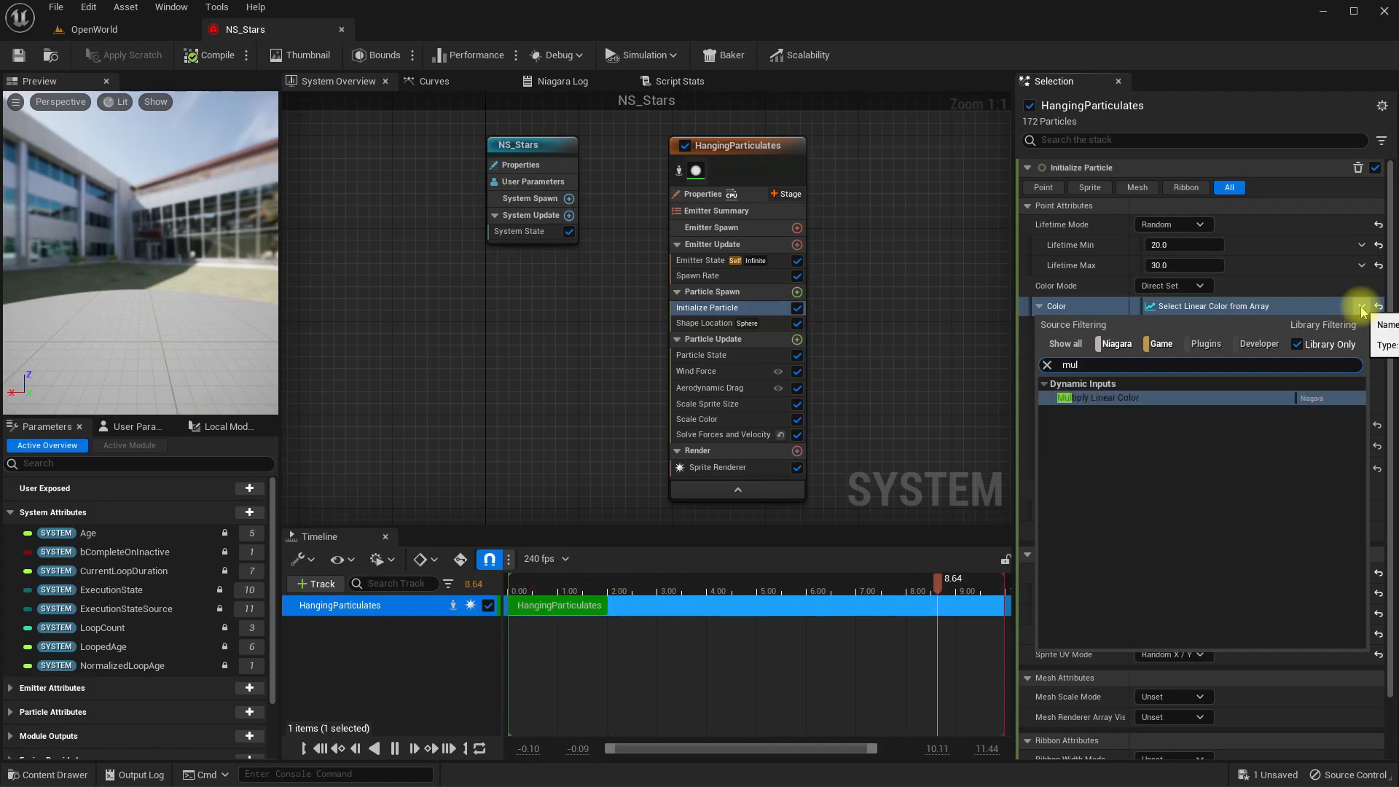
{"action": "key", "text": "Return"}
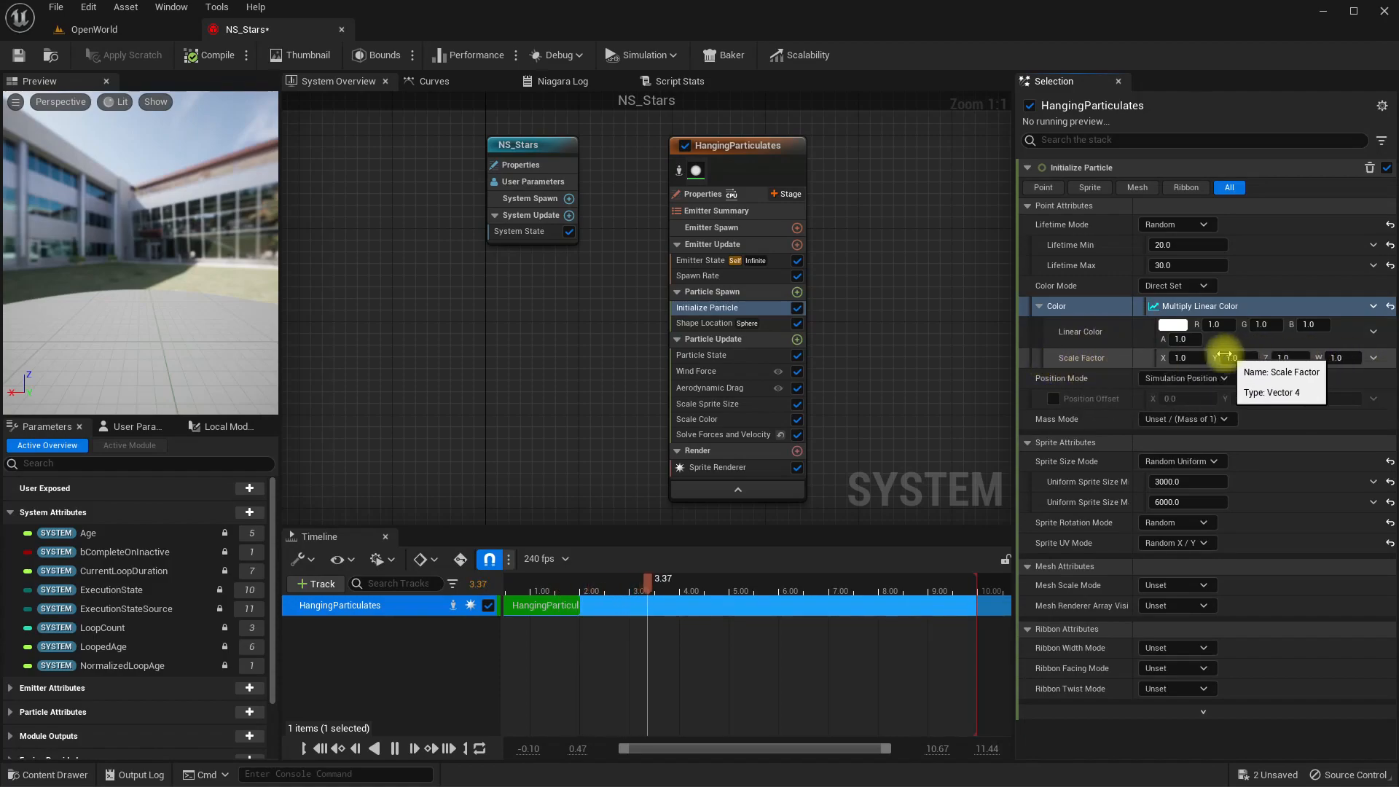
{"action": "left_click", "coordinate": [1180, 358]}
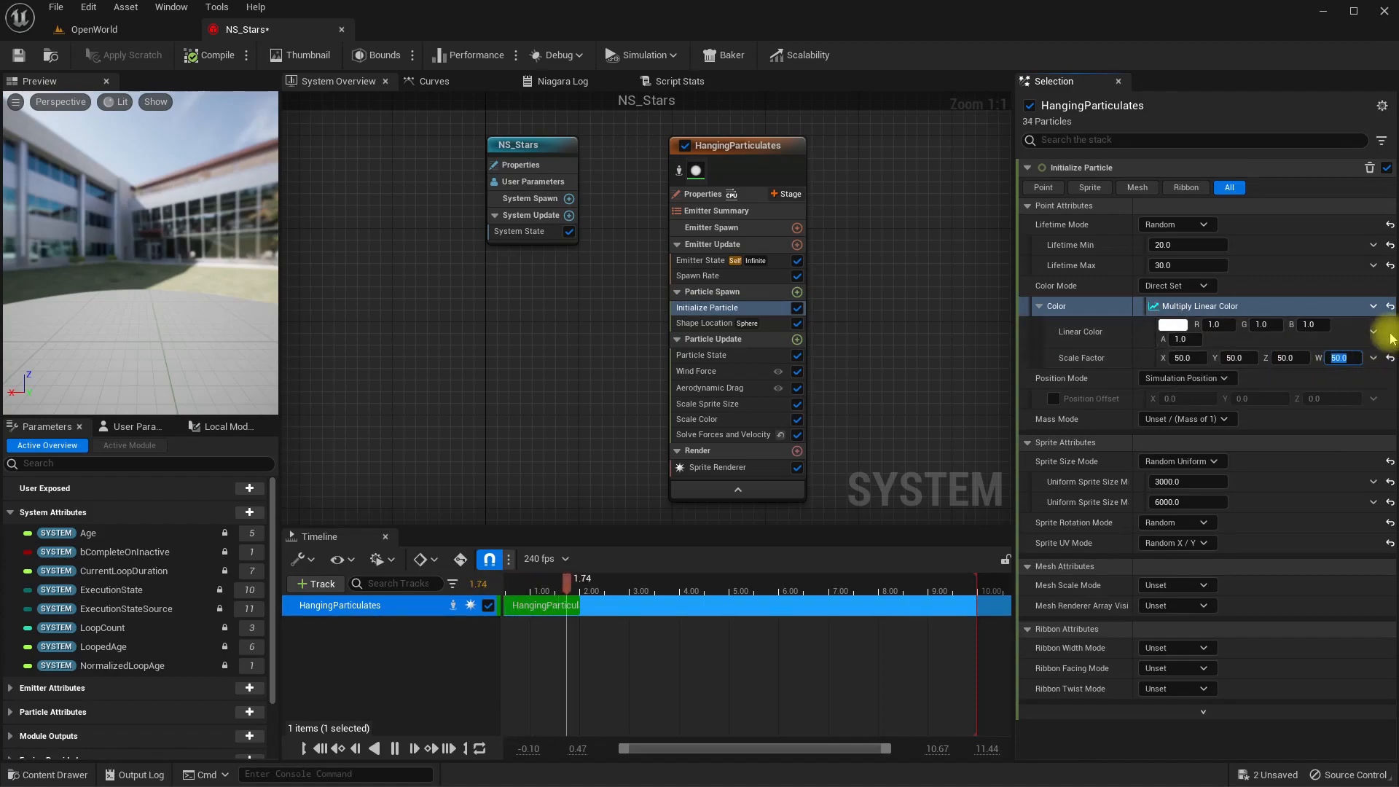
- Set the Linear Color input of Multiply Linear Color to Select Linear Color from Array
{"action": "left_click", "coordinate": [1373, 334]}
{"action": "type", "text": "a"}
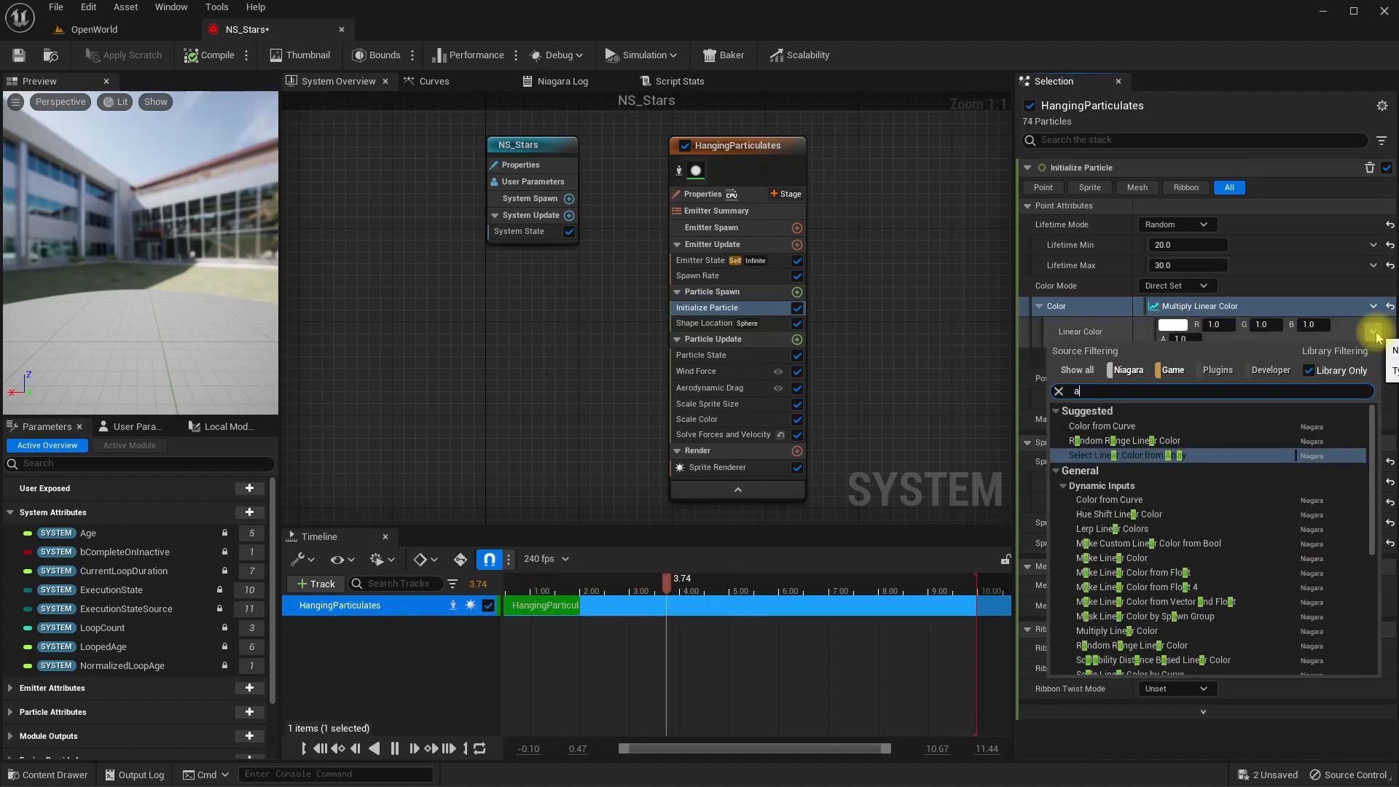
{"action": "type", "text": "rray"}
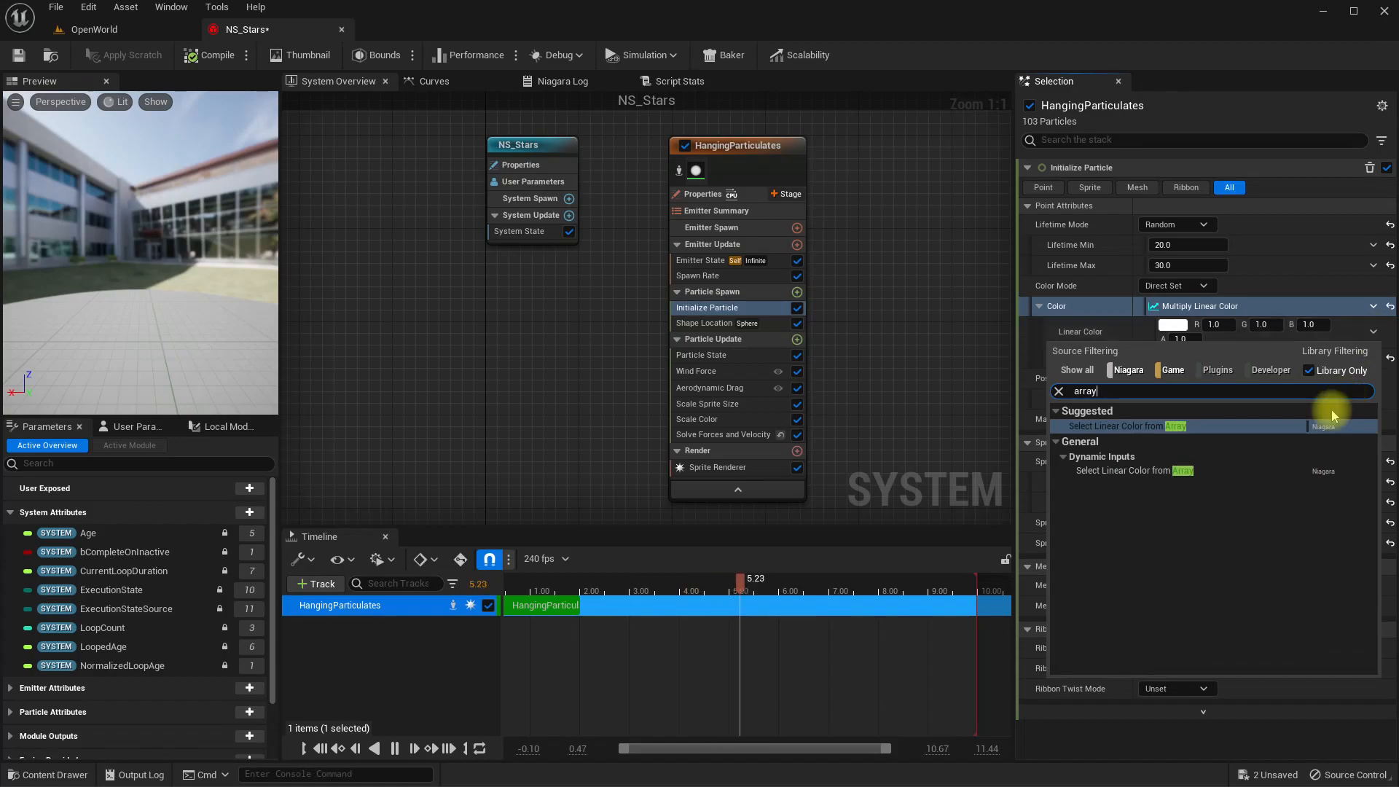
{"action": "left_click", "coordinate": [1143, 470]}
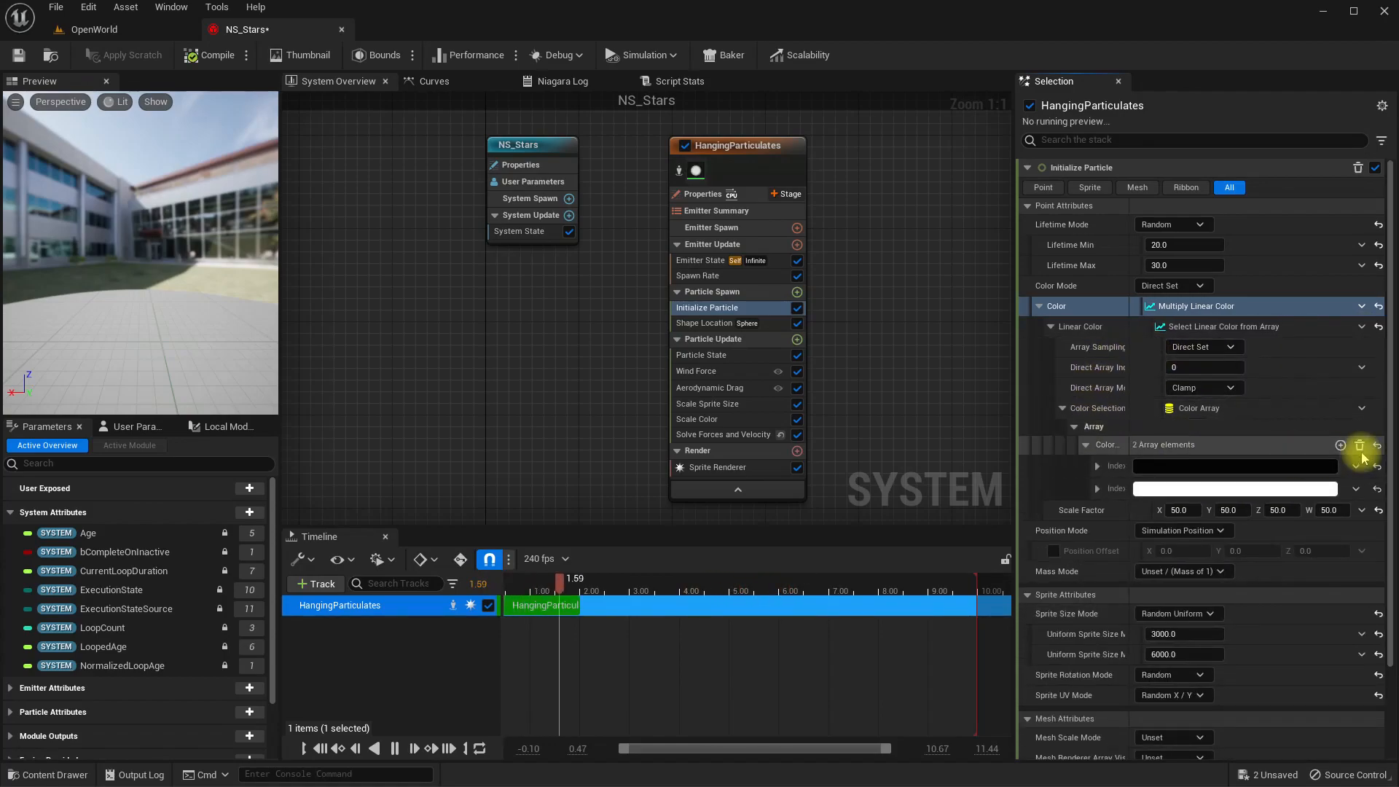
- Try to change the first array color from black to a pale yellow
{"action": "left_click", "coordinate": [1183, 467]}
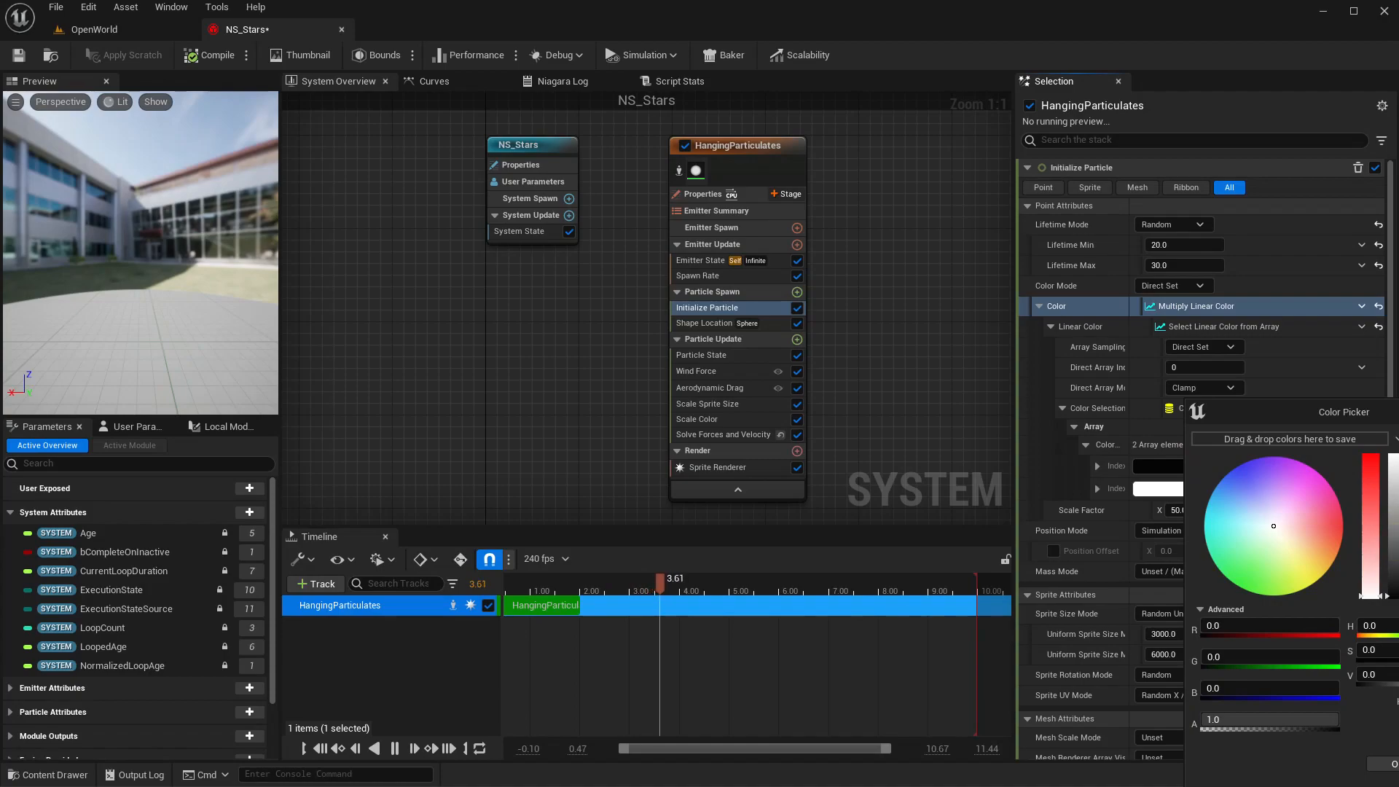
{"action": "left_click", "coordinate": [1296, 550]}
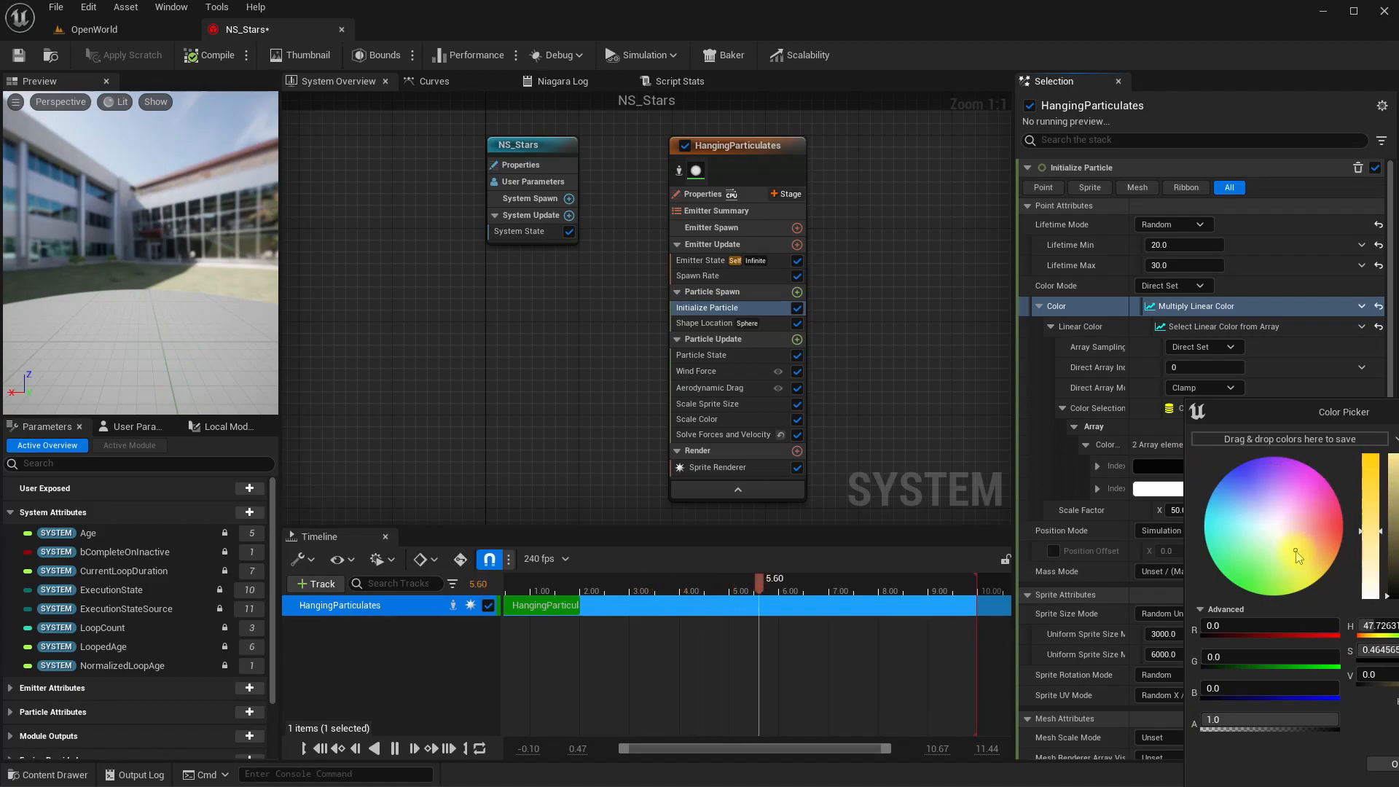
{"action": "left_click", "coordinate": [1395, 762]}
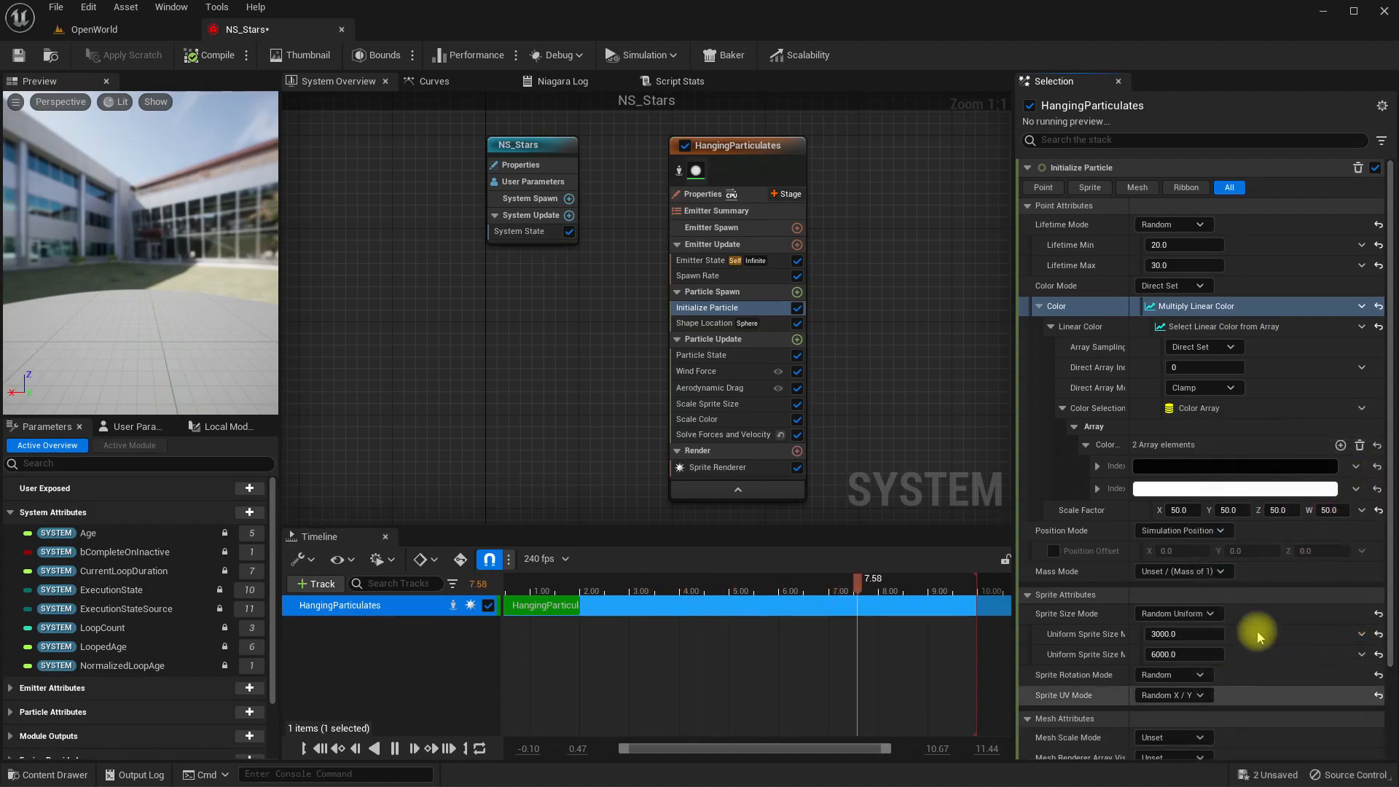
- Set the first array color to a saturated golden yellow with its brightness raised to maximum
{"action": "left_click", "coordinate": [1155, 467]}
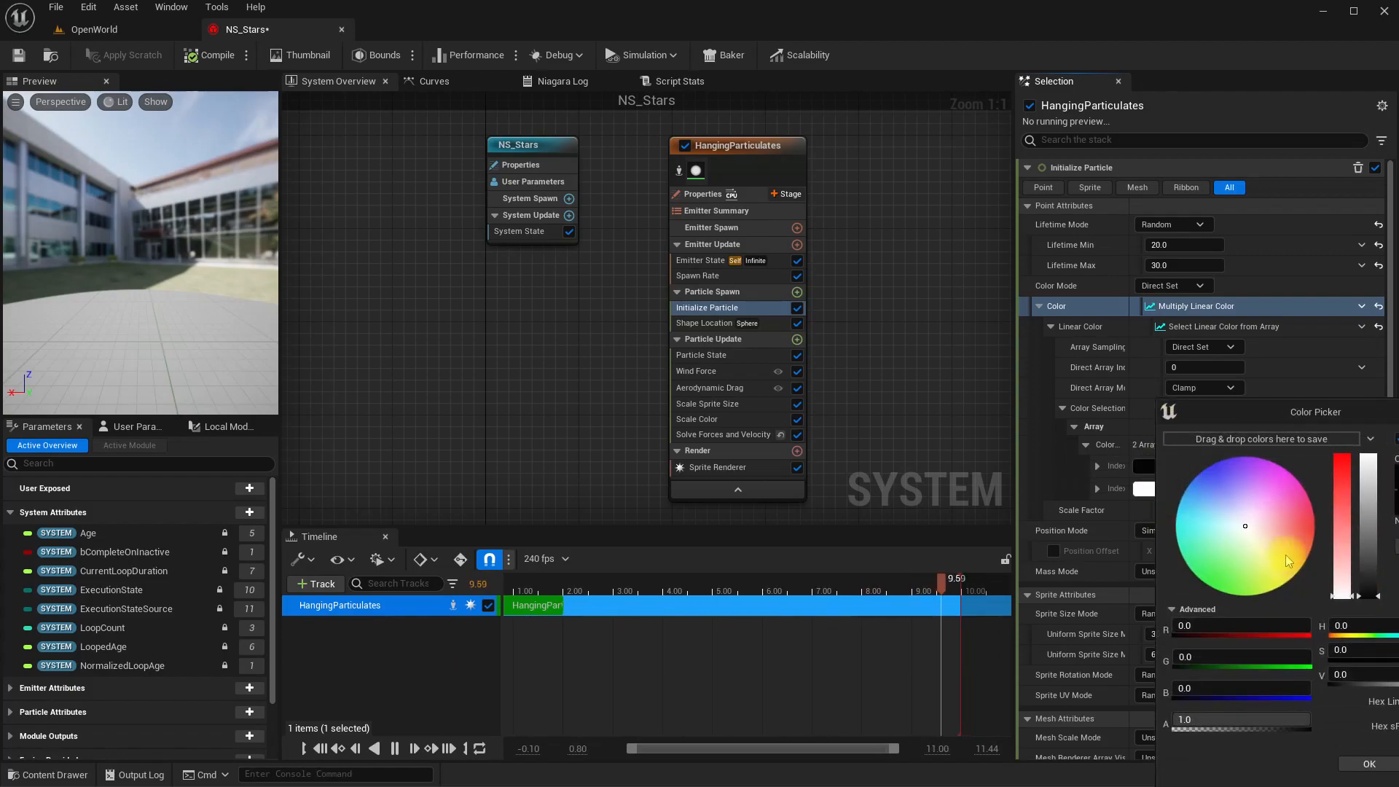
{"action": "left_click", "coordinate": [1298, 572]}
{"action": "left_click_drag", "start_coordinate": [1369, 575], "coordinate": [1379, 367]}
{"action": "left_click", "coordinate": [1361, 765]}
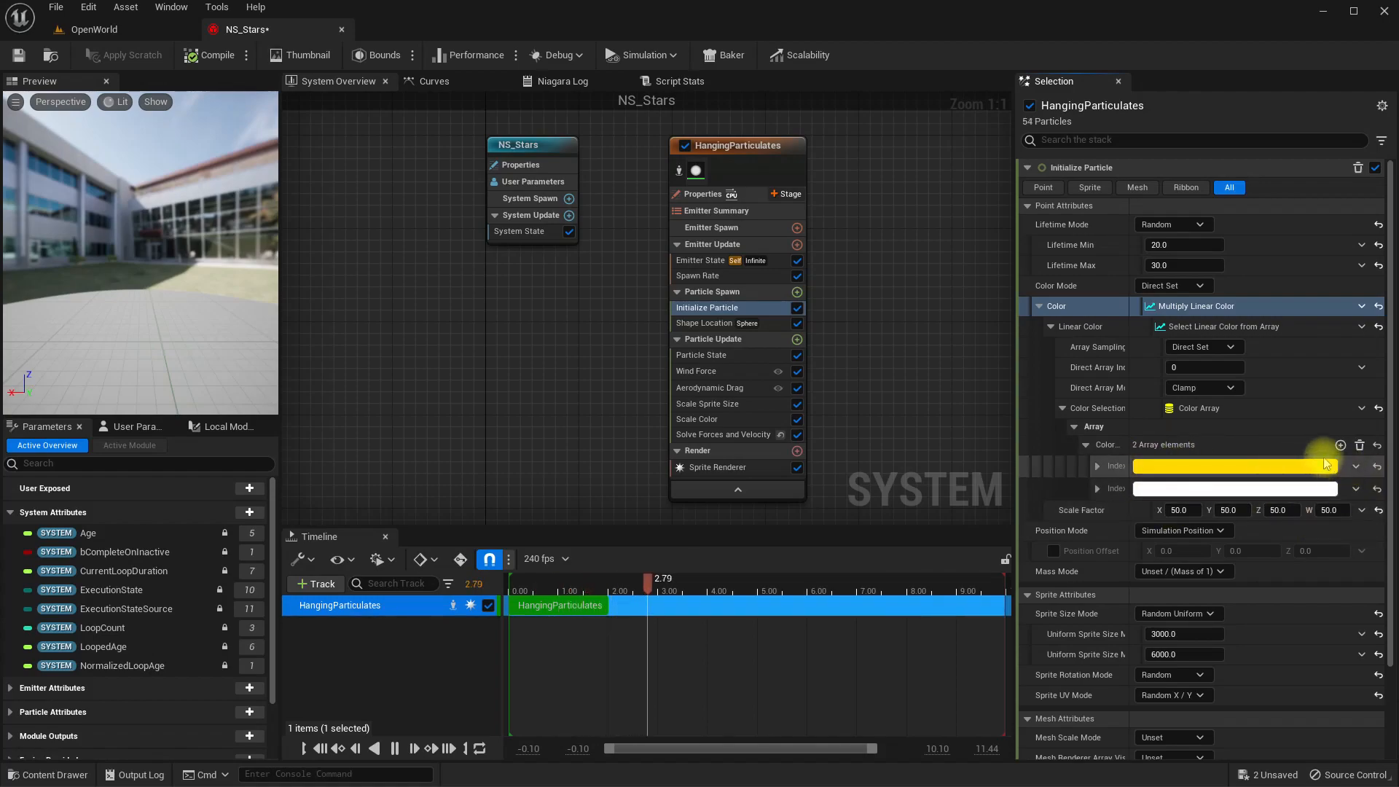
- Add a third element to the color array and make it pinkish red, with red 1.0 and green 0.0
{"action": "left_click", "coordinate": [1339, 444]}
{"action": "left_click", "coordinate": [1265, 510]}
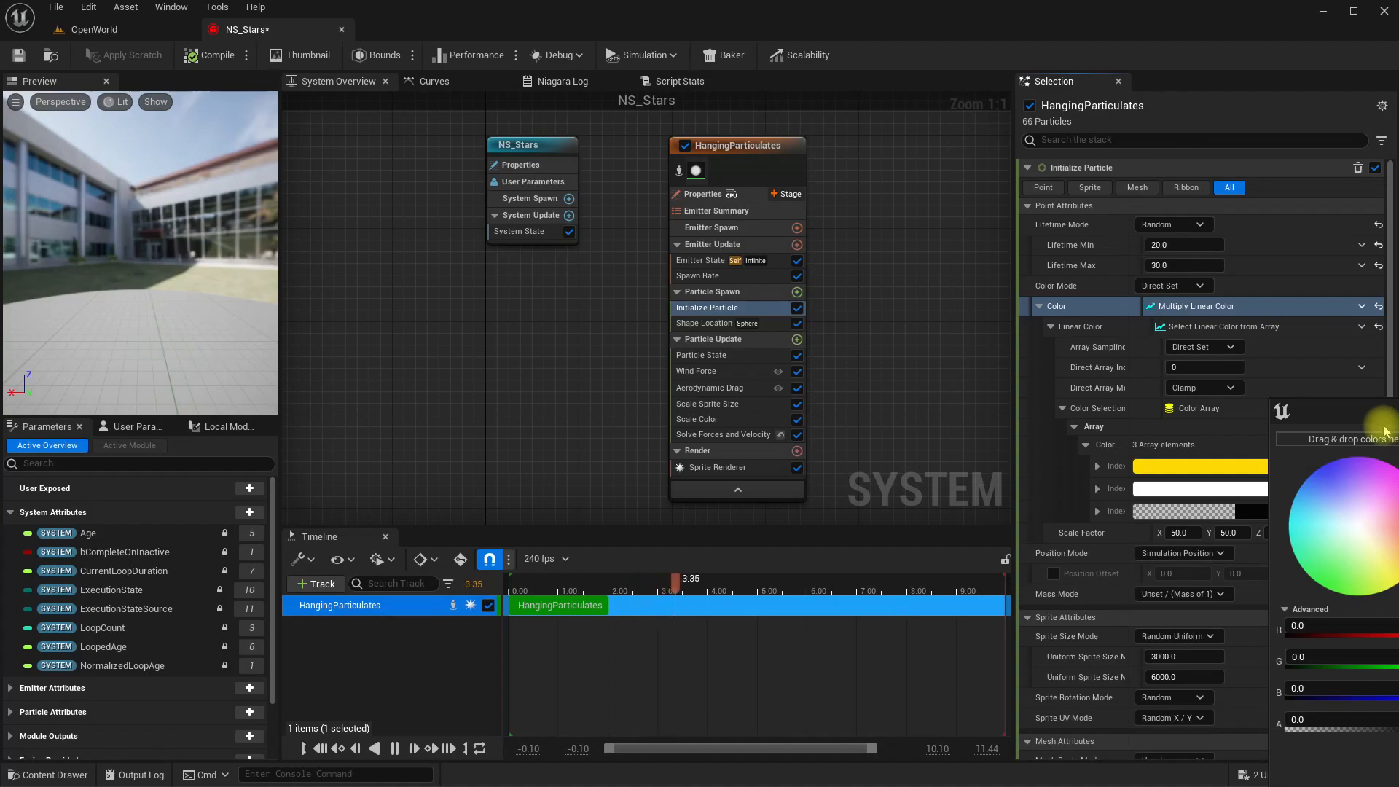
{"action": "left_click_drag", "start_coordinate": [1322, 408], "coordinate": [1092, 386]}
{"action": "left_click", "coordinate": [1196, 525]}
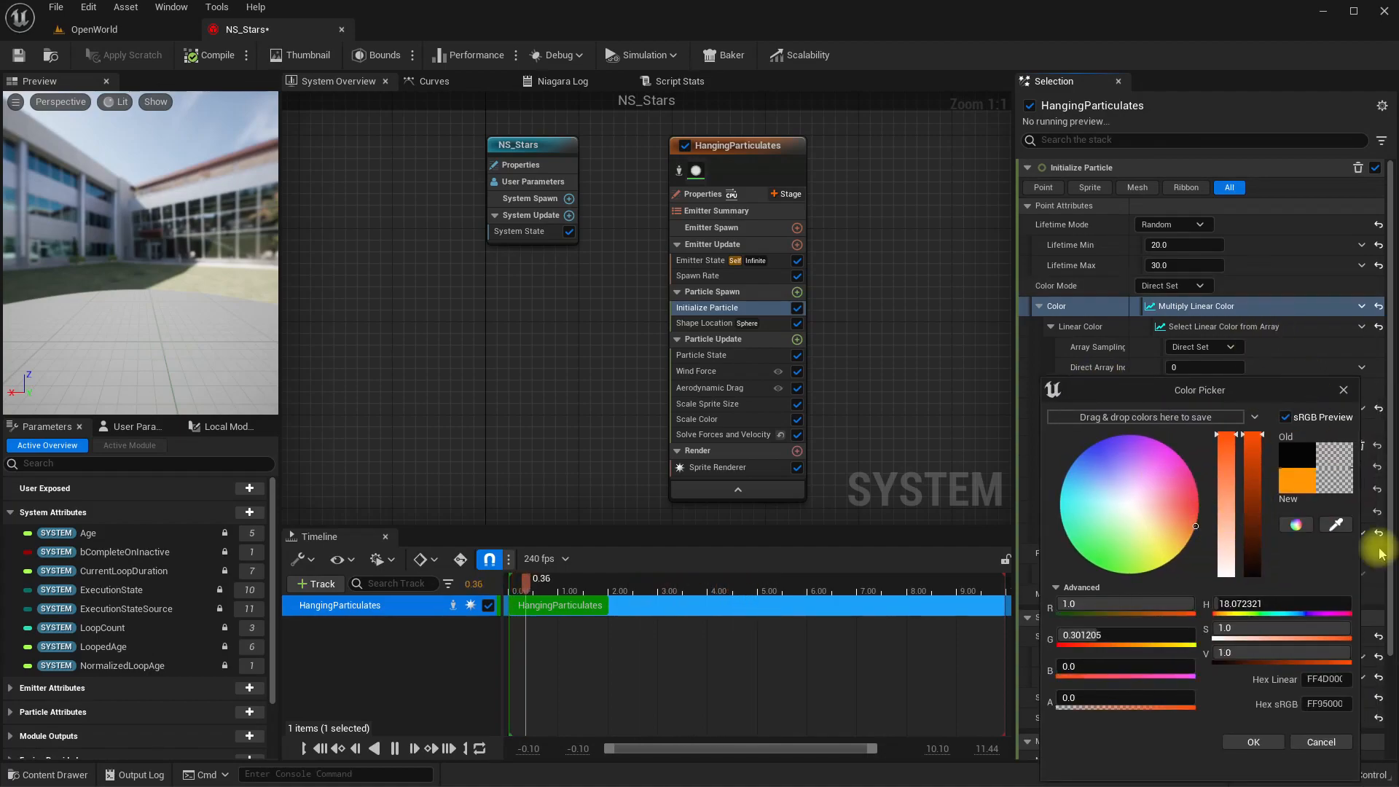
{"action": "left_click", "coordinate": [1199, 497]}
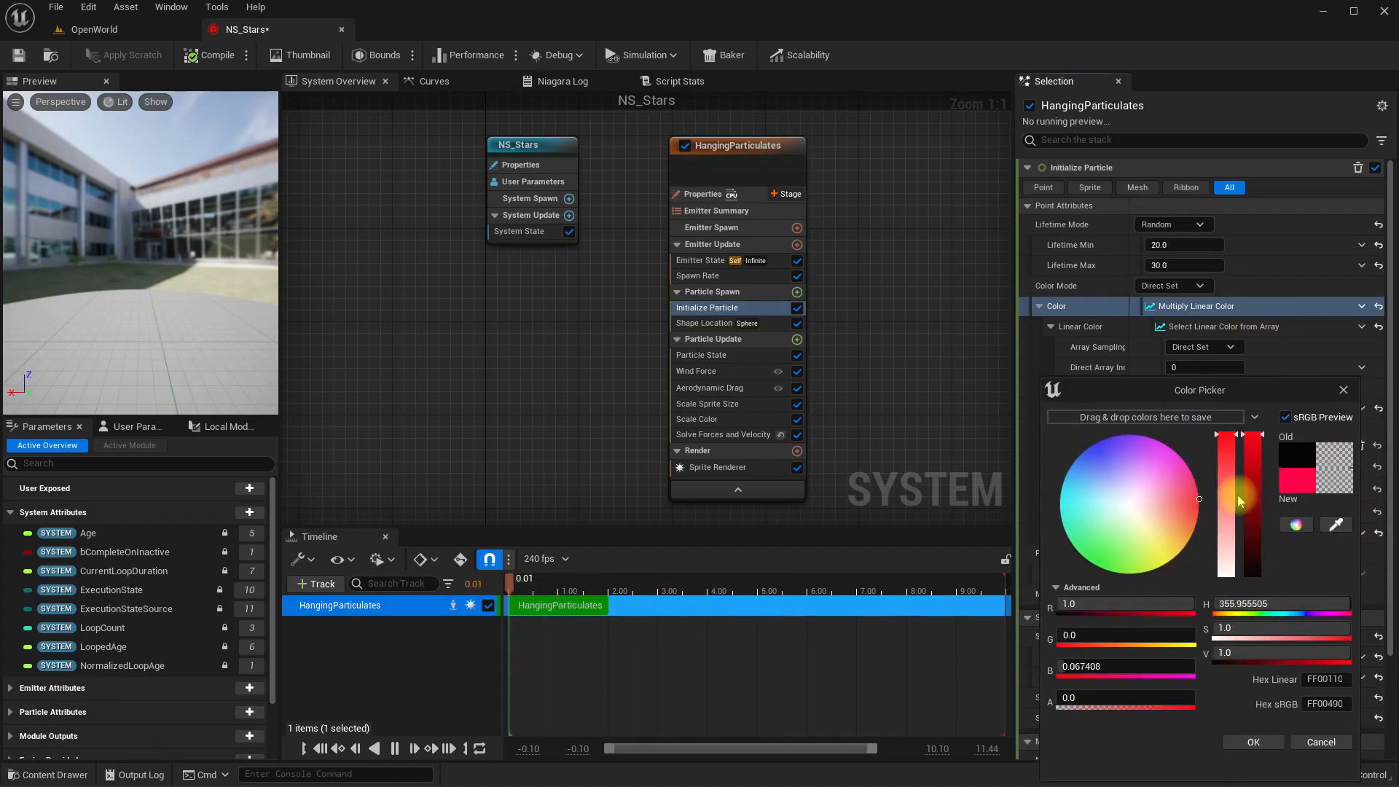
{"action": "left_click", "coordinate": [1256, 741]}
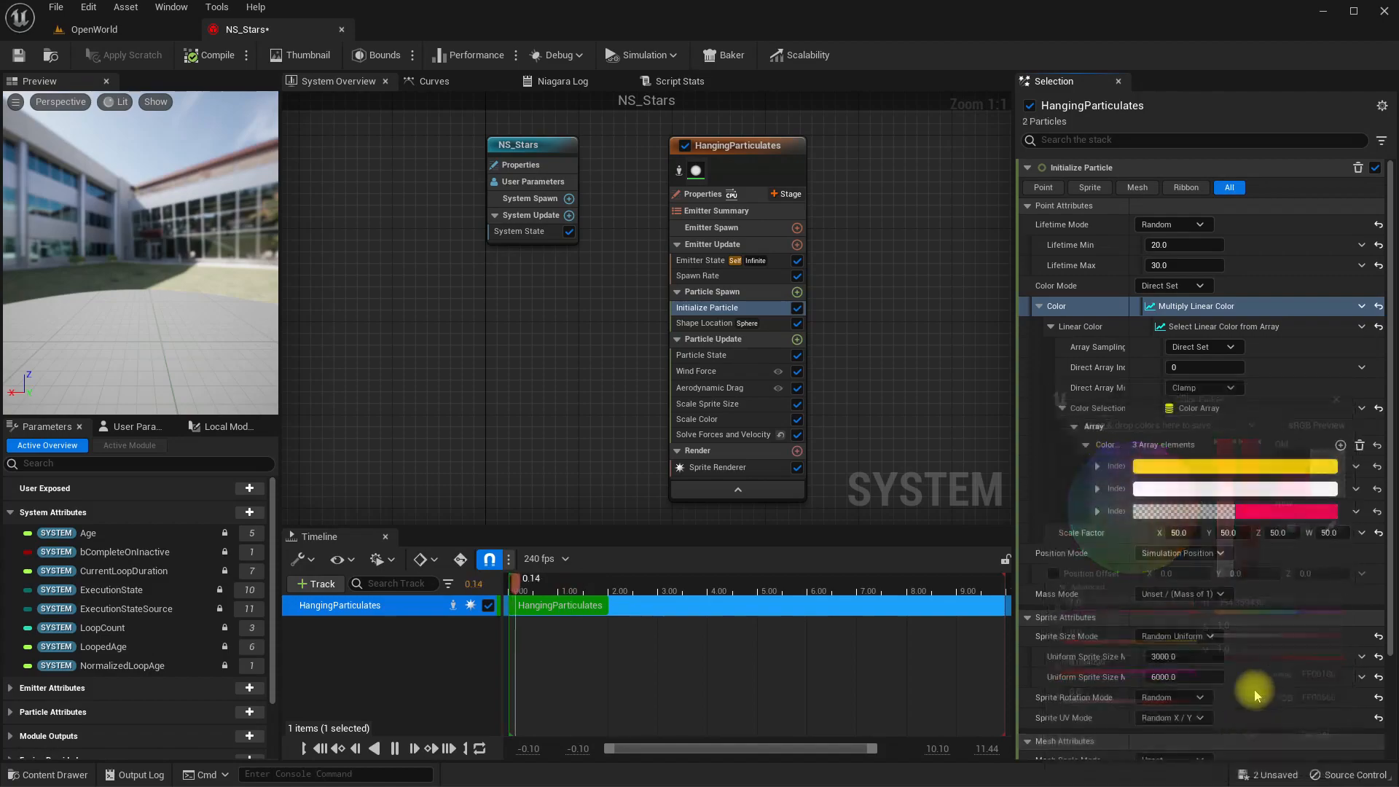
- Set the alpha of the pinkish-red third array color to 1
{"action": "left_click", "coordinate": [1268, 522]}
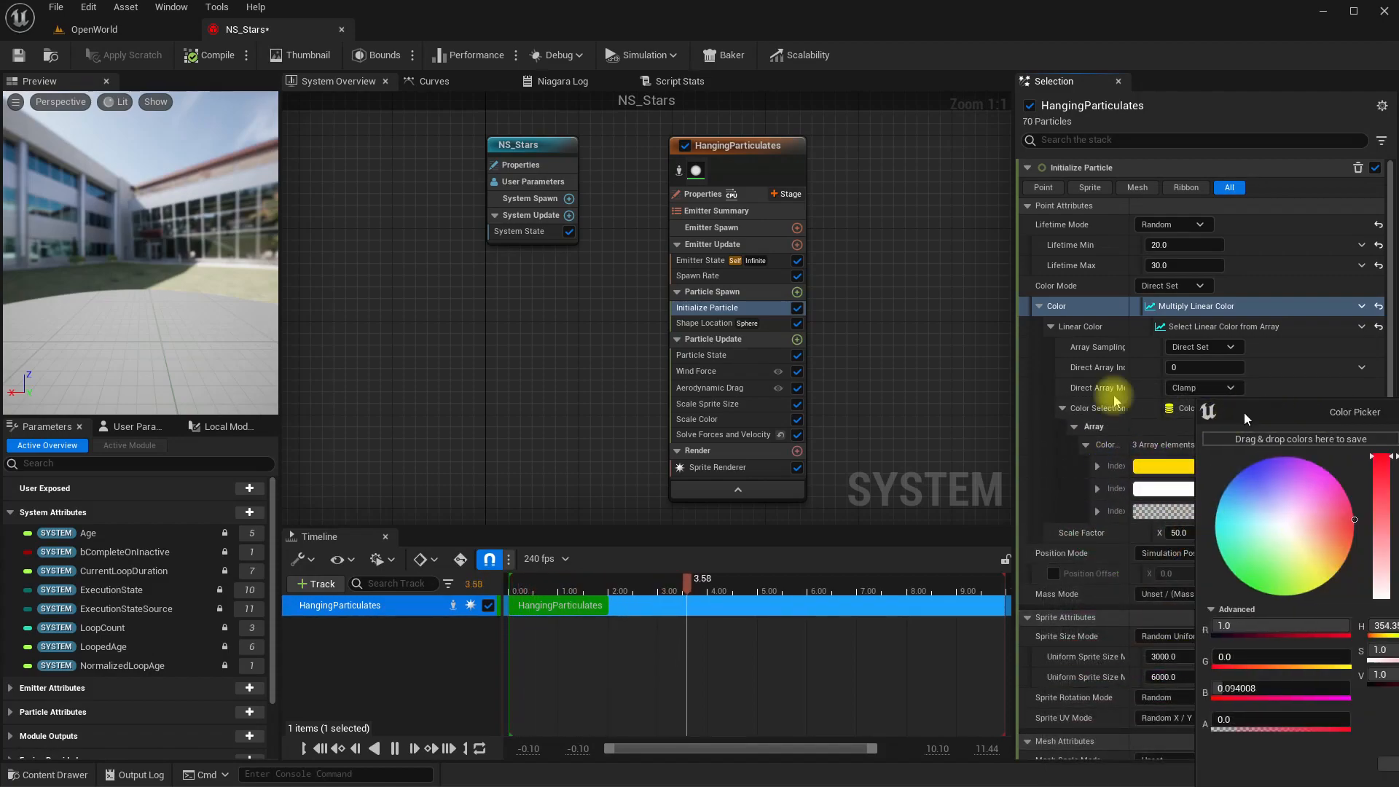
{"action": "left_click_drag", "start_coordinate": [1304, 412], "coordinate": [867, 341]}
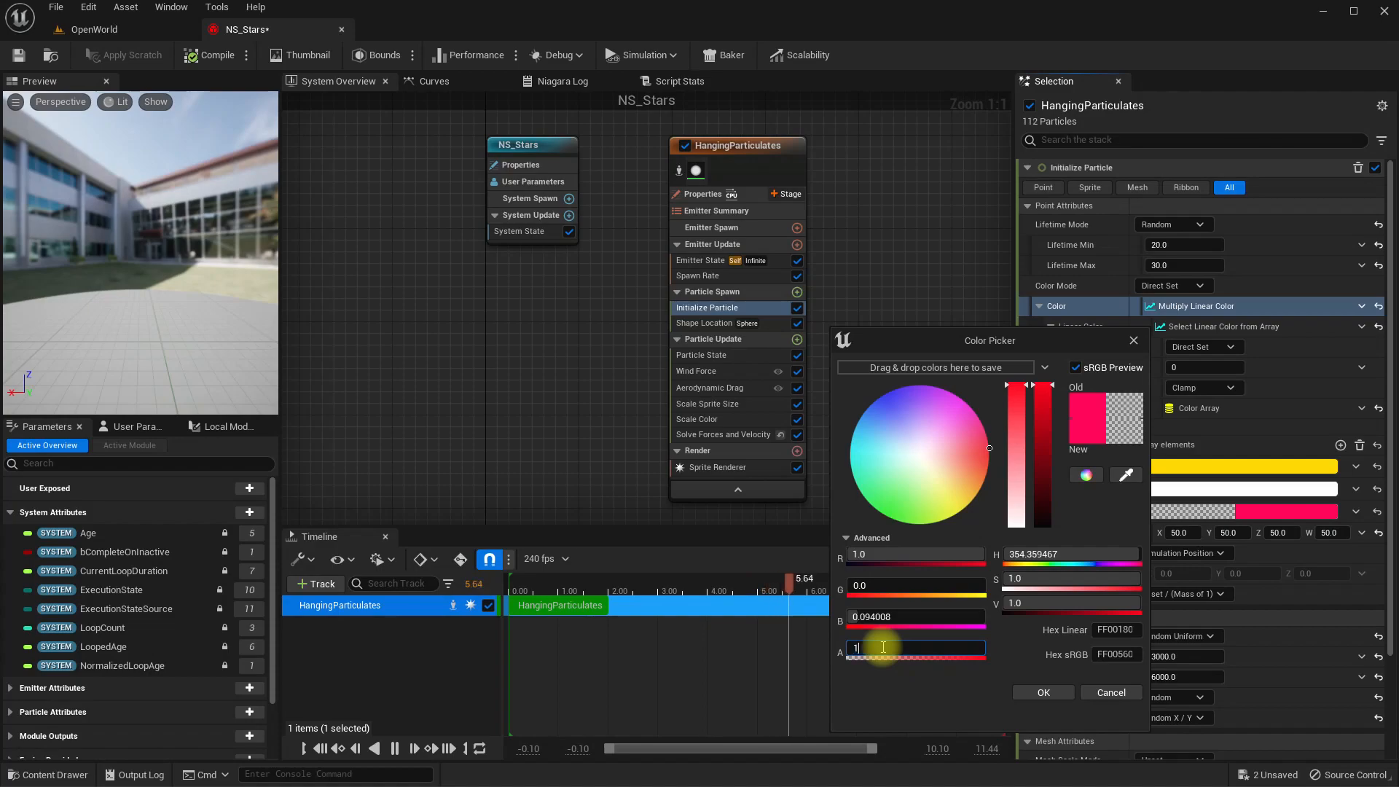
{"action": "left_click", "coordinate": [1043, 692]}
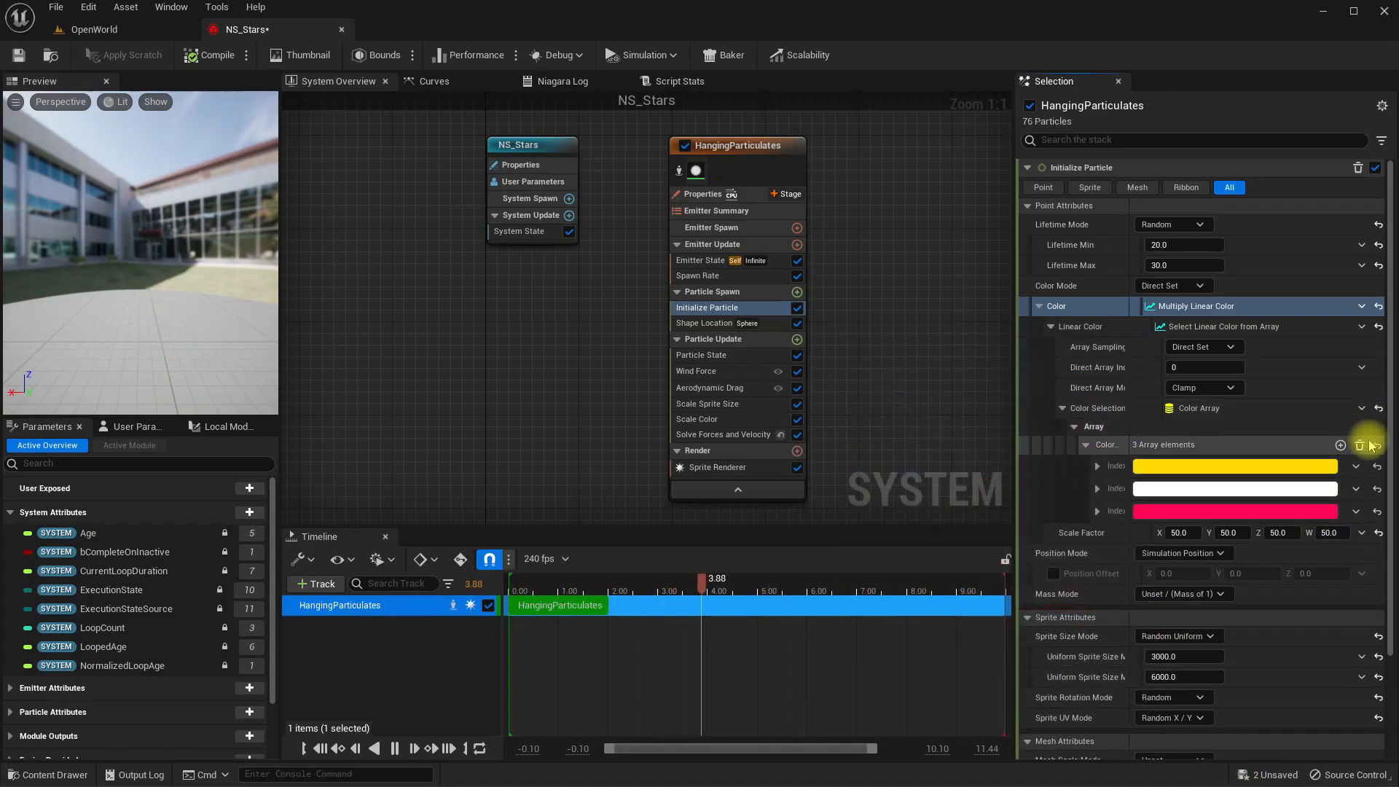
- Add a fourth element to the color array and make it bright blue, with red 0.0, blue 1.0 and alpha 1
{"action": "left_click", "coordinate": [1340, 444]}
{"action": "left_click", "coordinate": [1247, 533]}
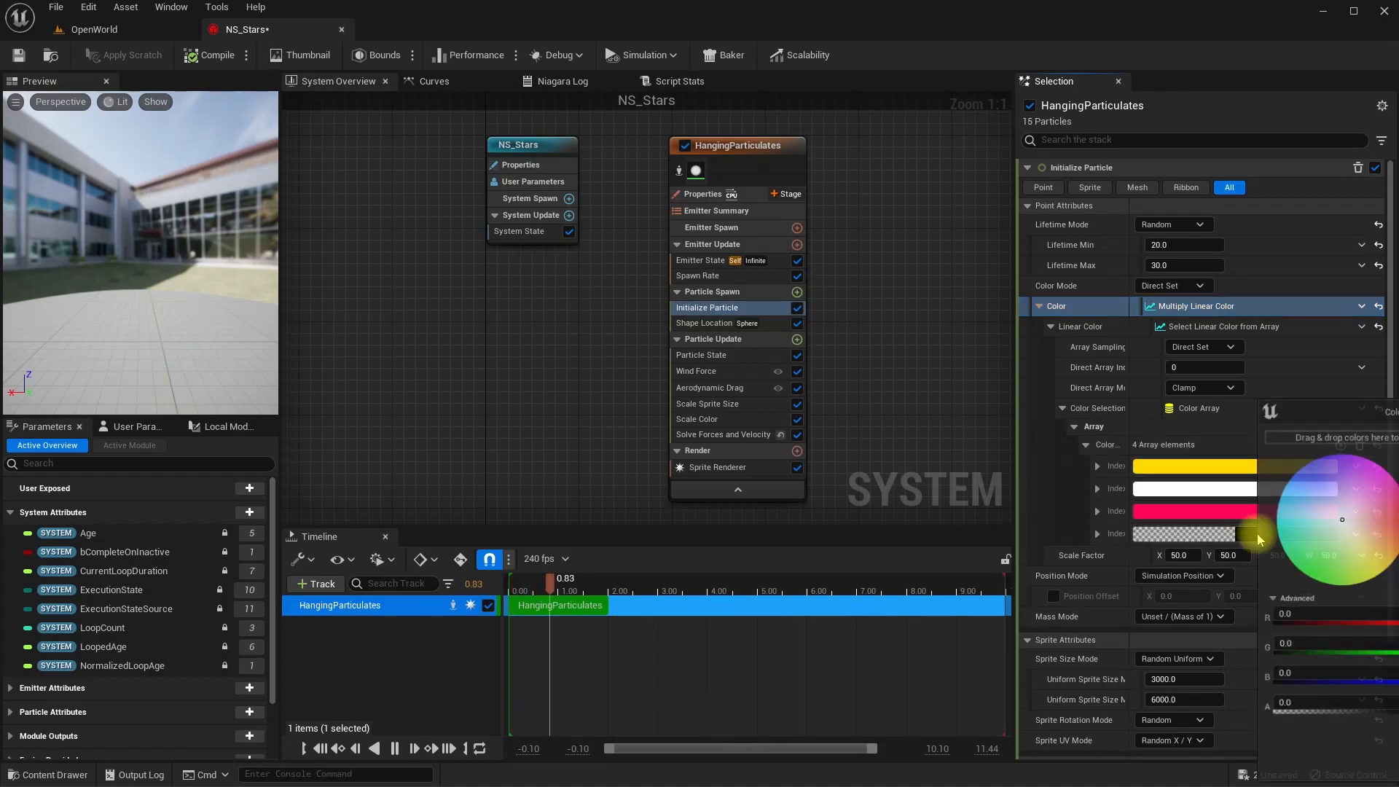
{"action": "left_click_drag", "start_coordinate": [1398, 592], "coordinate": [1398, 456]}
{"action": "left_click_drag", "start_coordinate": [1330, 418], "coordinate": [943, 334]}
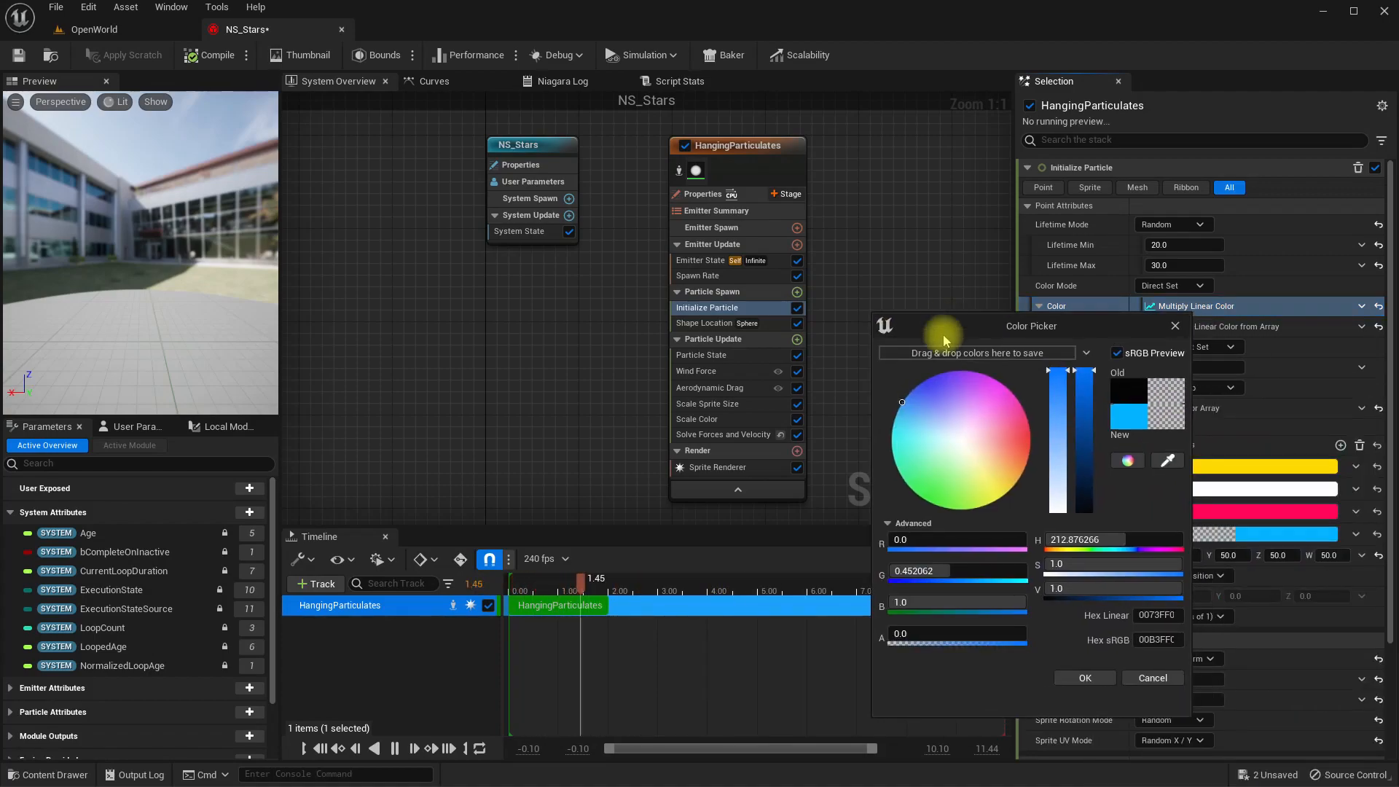
{"action": "left_click", "coordinate": [923, 632]}
{"action": "type", "text": "12"}
{"action": "key", "text": "Return"}
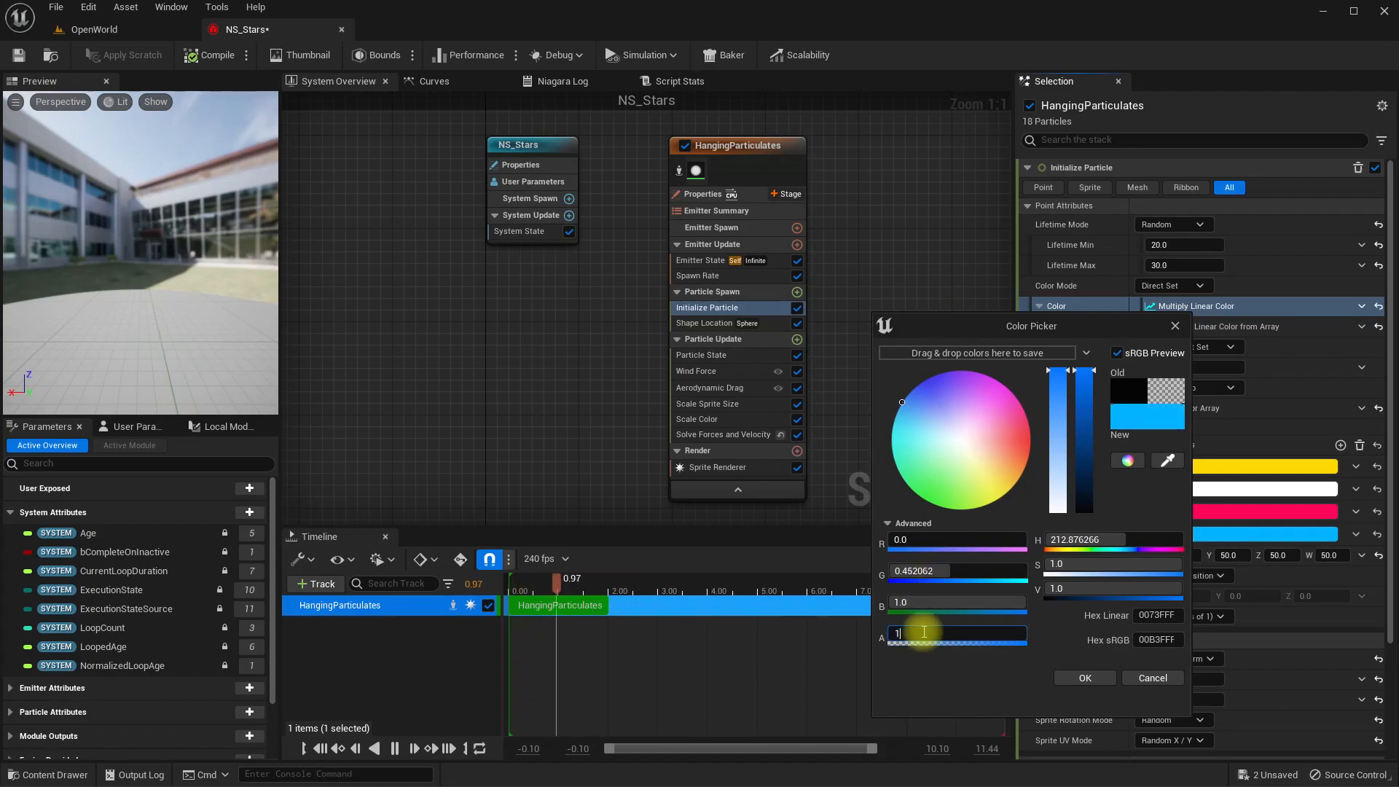
{"action": "left_click", "coordinate": [1085, 677]}
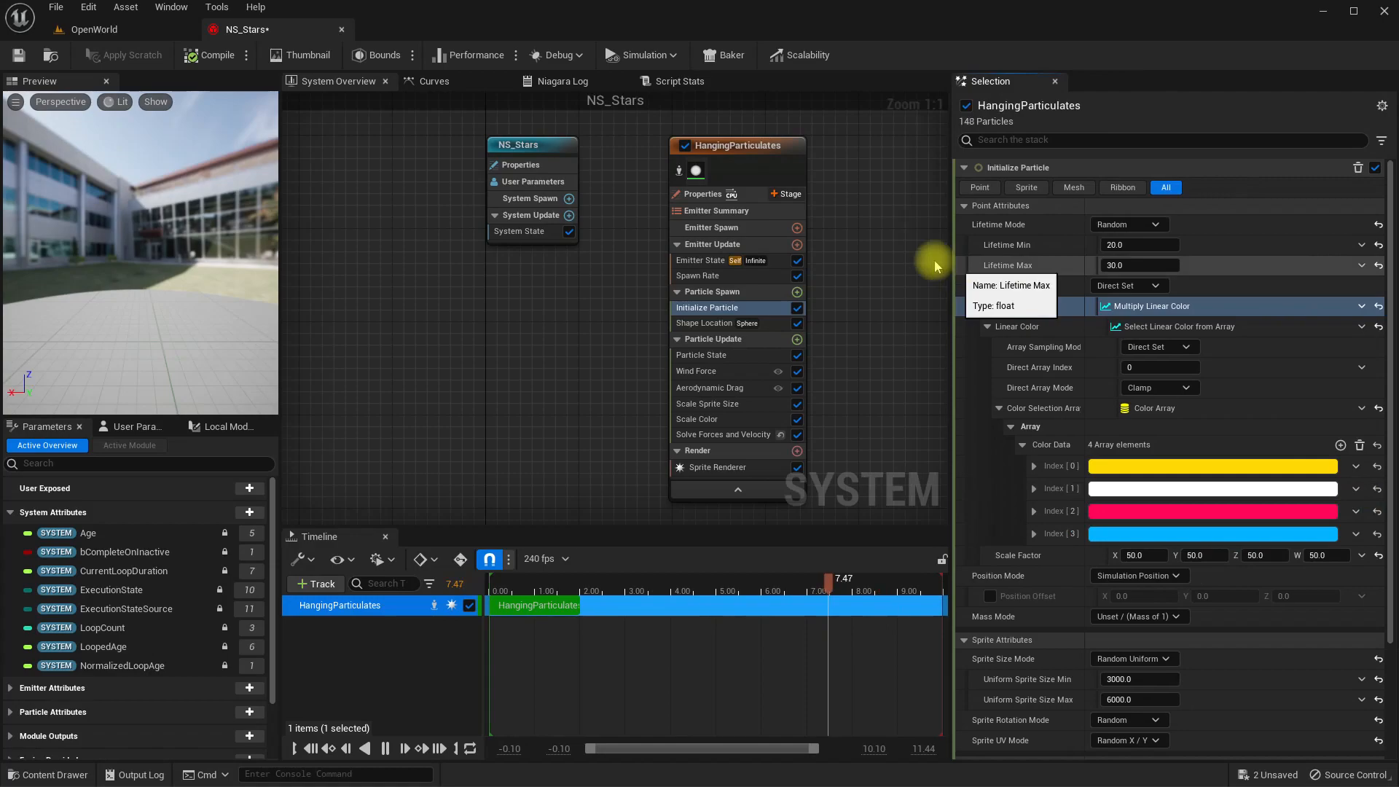
- Set the color array's sampling mode to Random and inspect the star colors in the OpenWorld level
{"action": "left_click", "coordinate": [130, 32]}
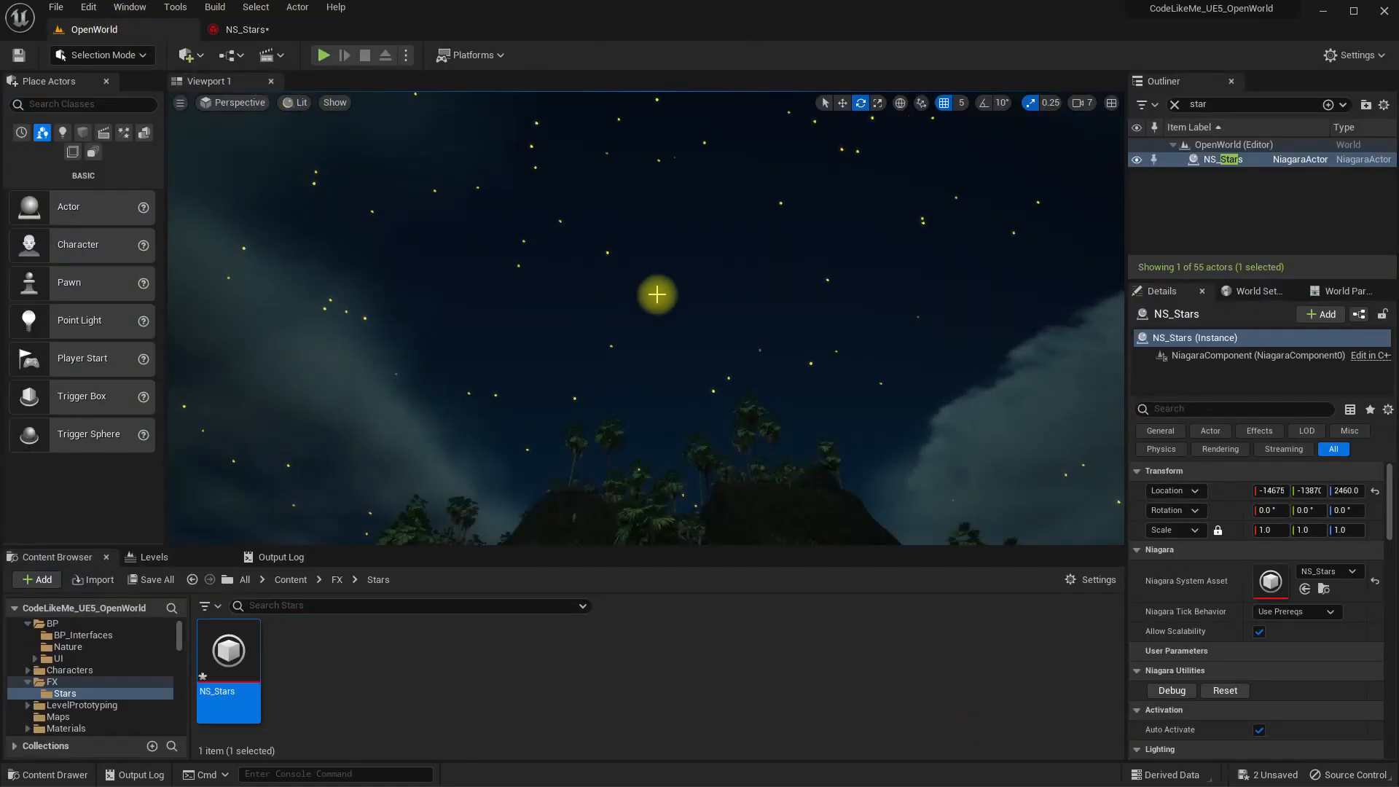
{"action": "right_click_drag", "start_coordinate": [717, 304], "coordinate": [705, 238]}
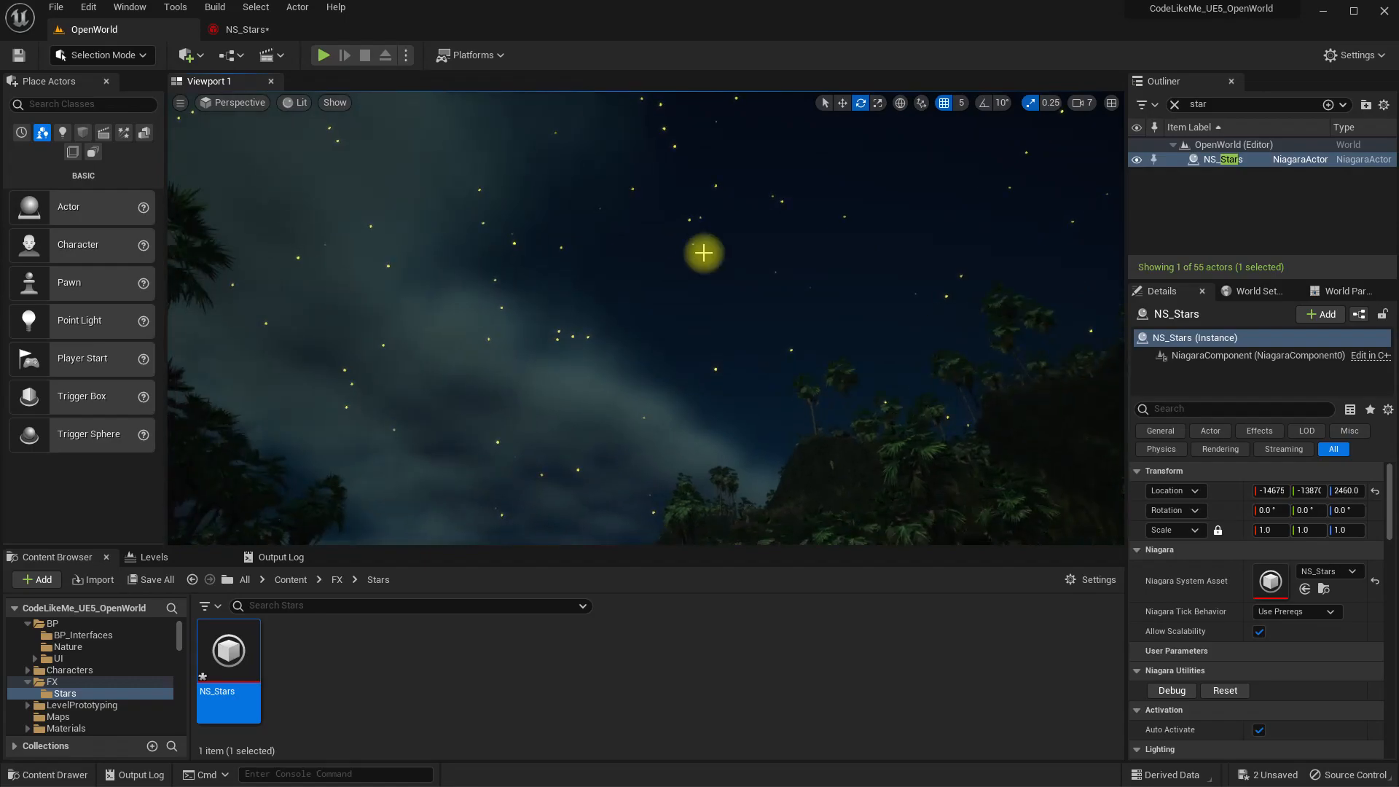
{"action": "left_click", "coordinate": [244, 29]}
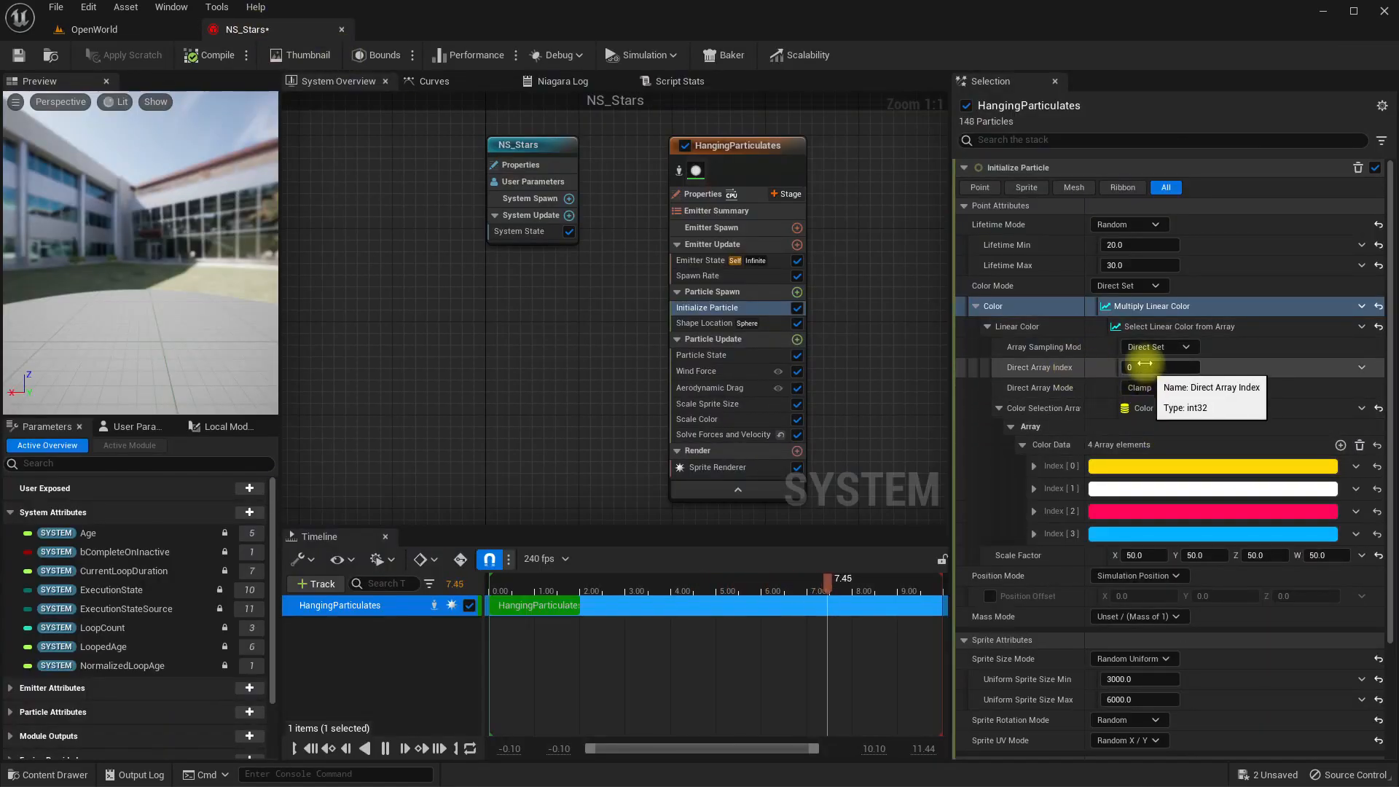
{"action": "left_click", "coordinate": [1165, 347]}
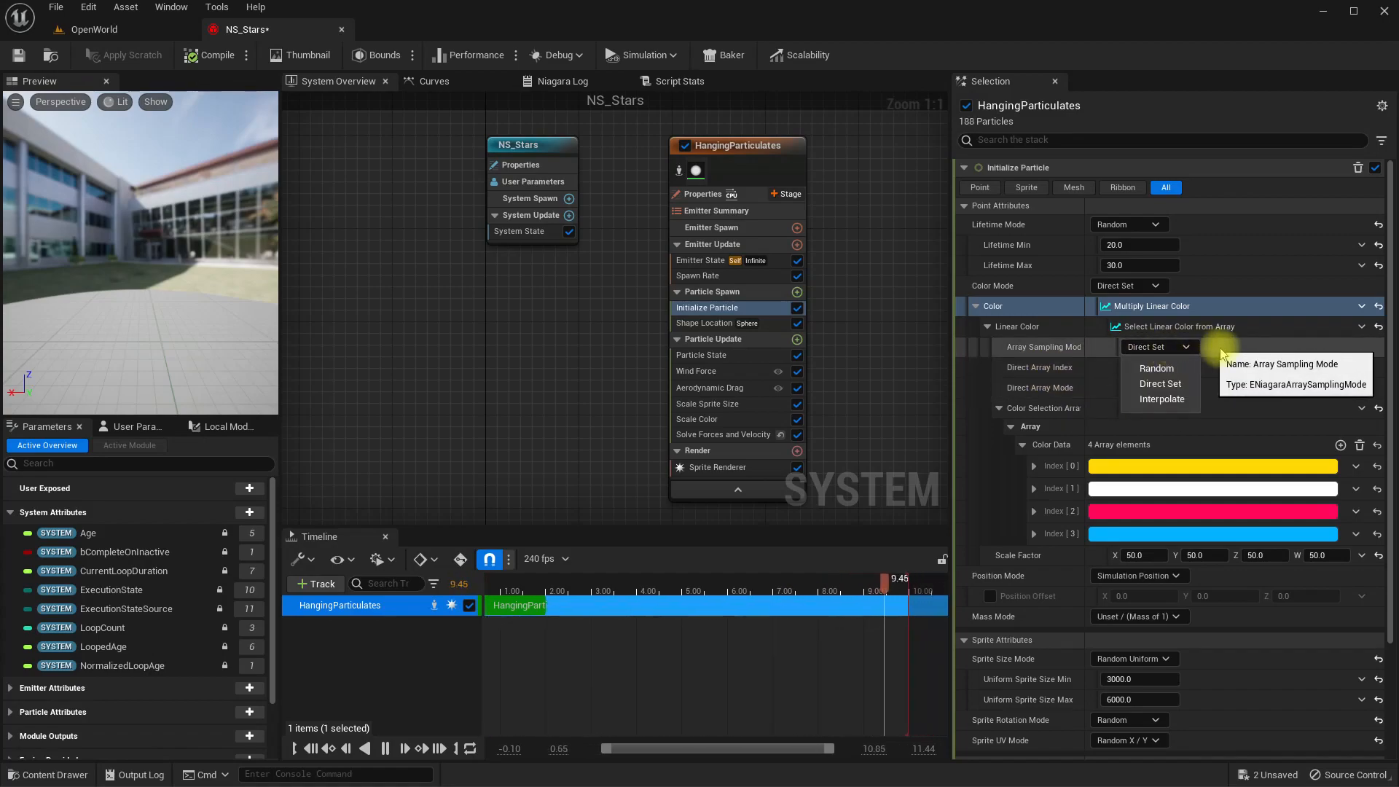
{"action": "left_click", "coordinate": [1159, 369]}
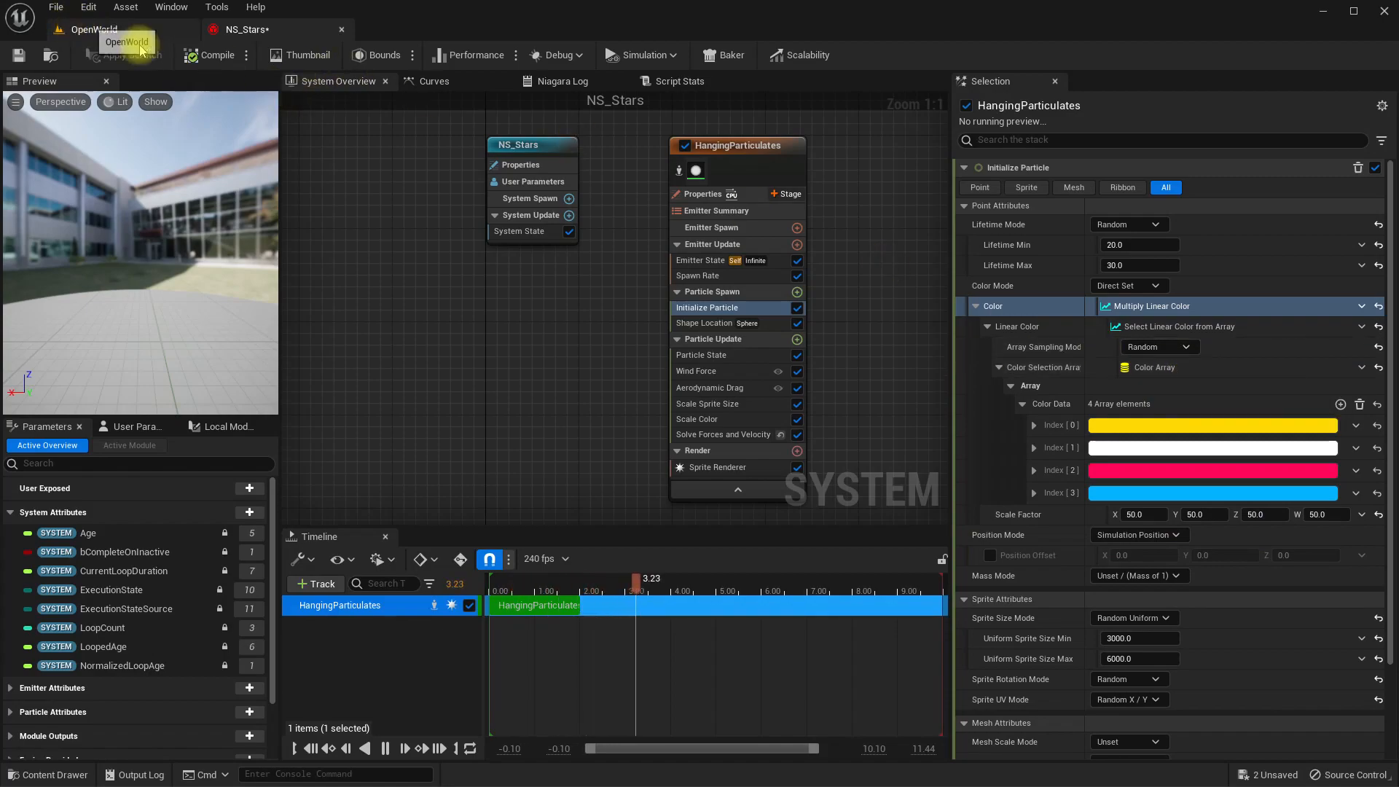
{"action": "left_click", "coordinate": [120, 29]}
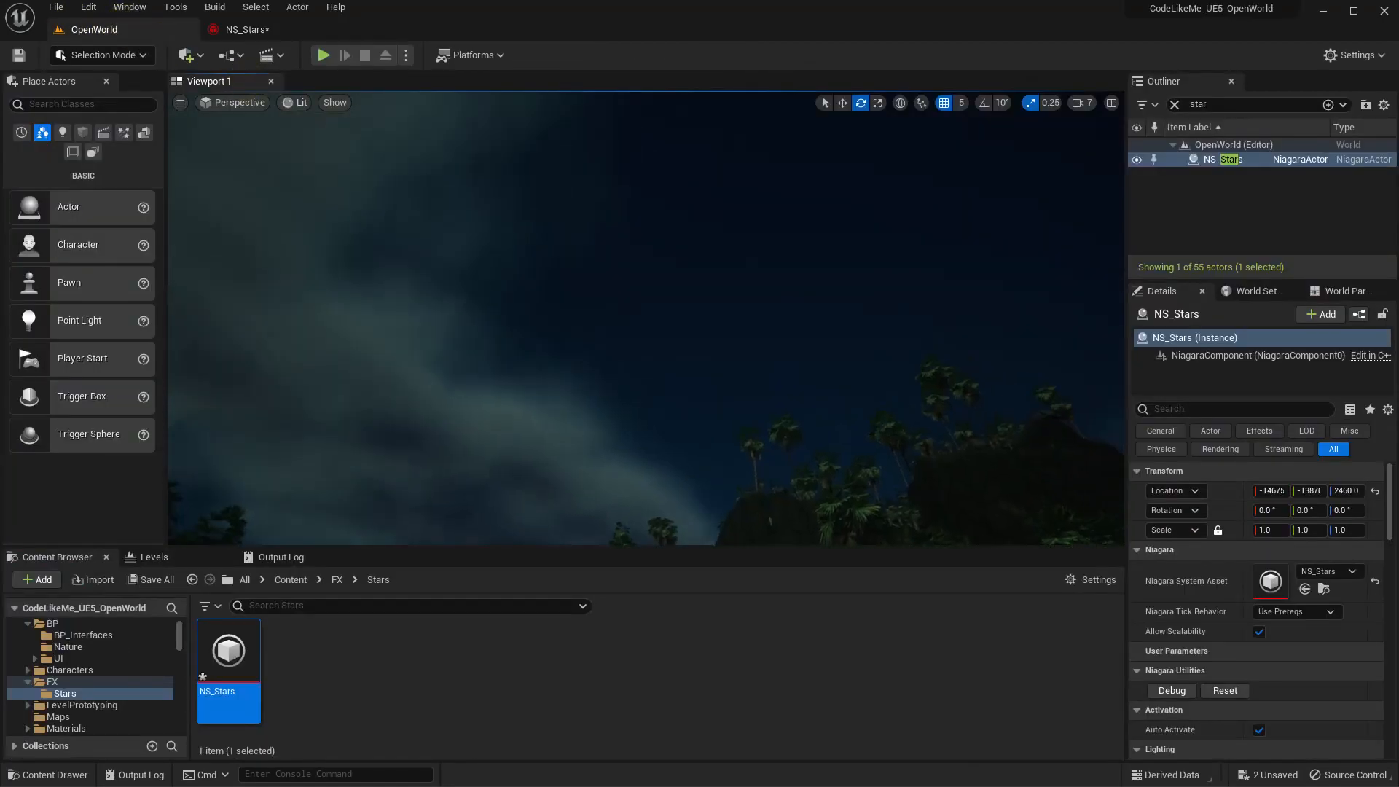
{"action": "right_click_drag", "start_coordinate": [576, 238], "coordinate": [1019, 247]}
{"action": "right_click_drag", "start_coordinate": [572, 237], "coordinate": [452, 240]}
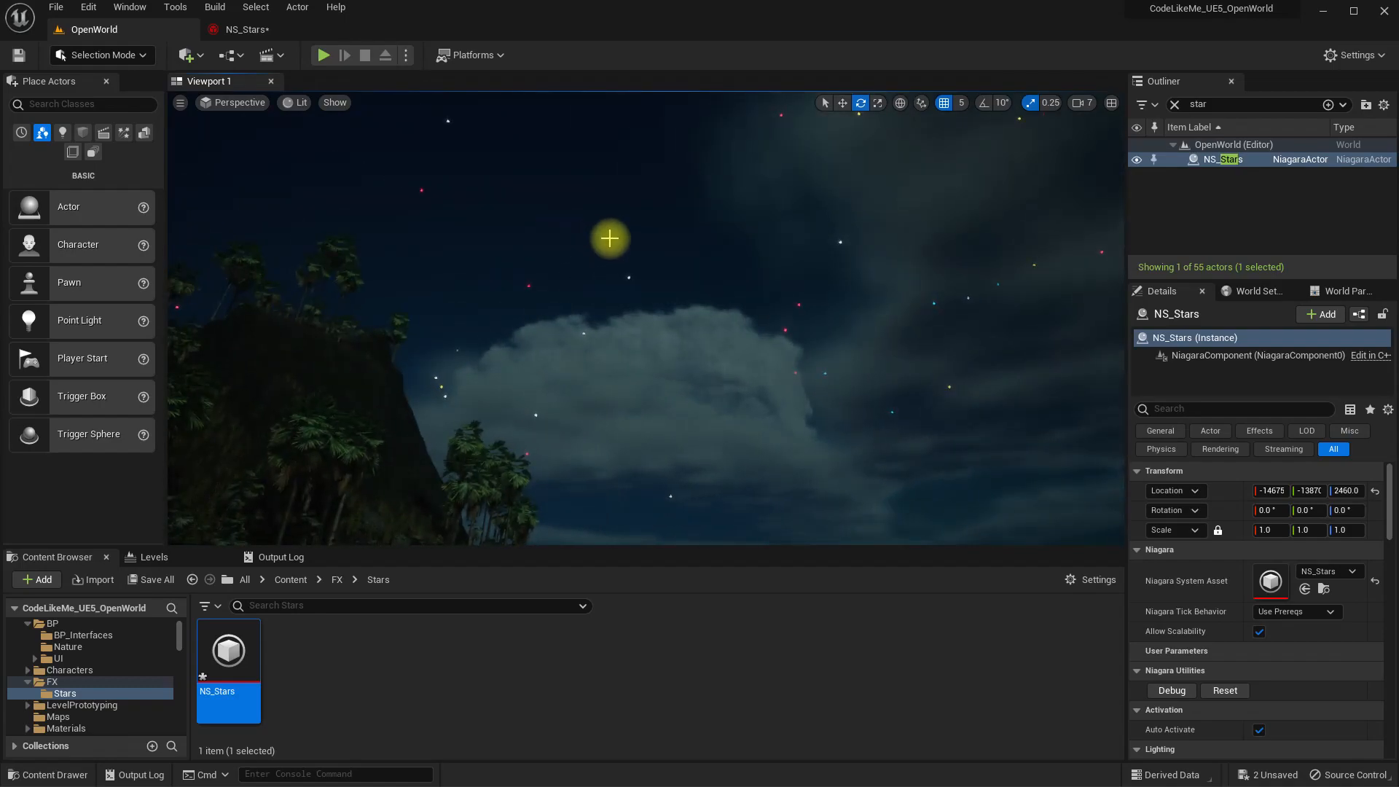
{"action": "right_click_drag", "start_coordinate": [609, 238], "coordinate": [481, 222]}
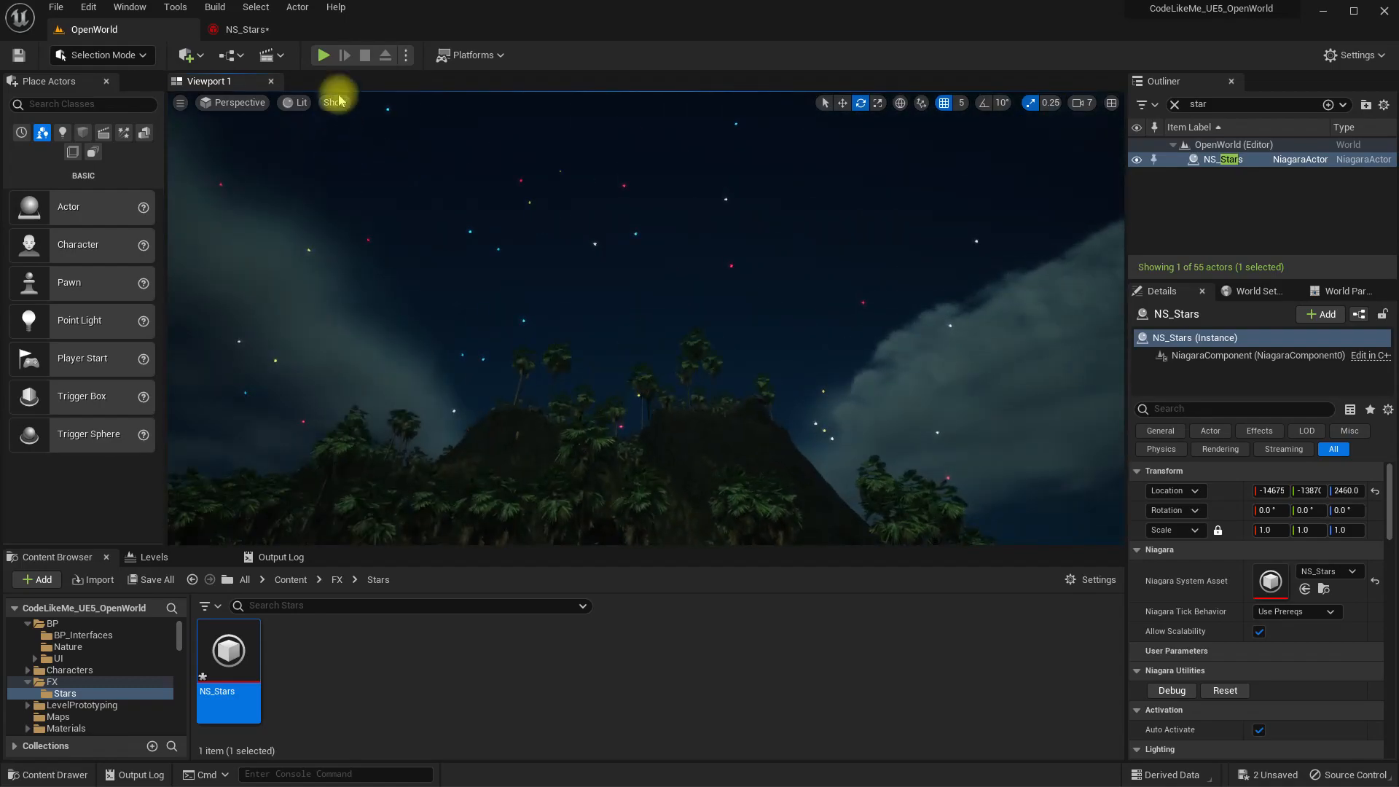
- Duplicate the white color in the NS_Stars color array until it holds six white elements, nine in all
{"action": "left_click", "coordinate": [291, 29]}
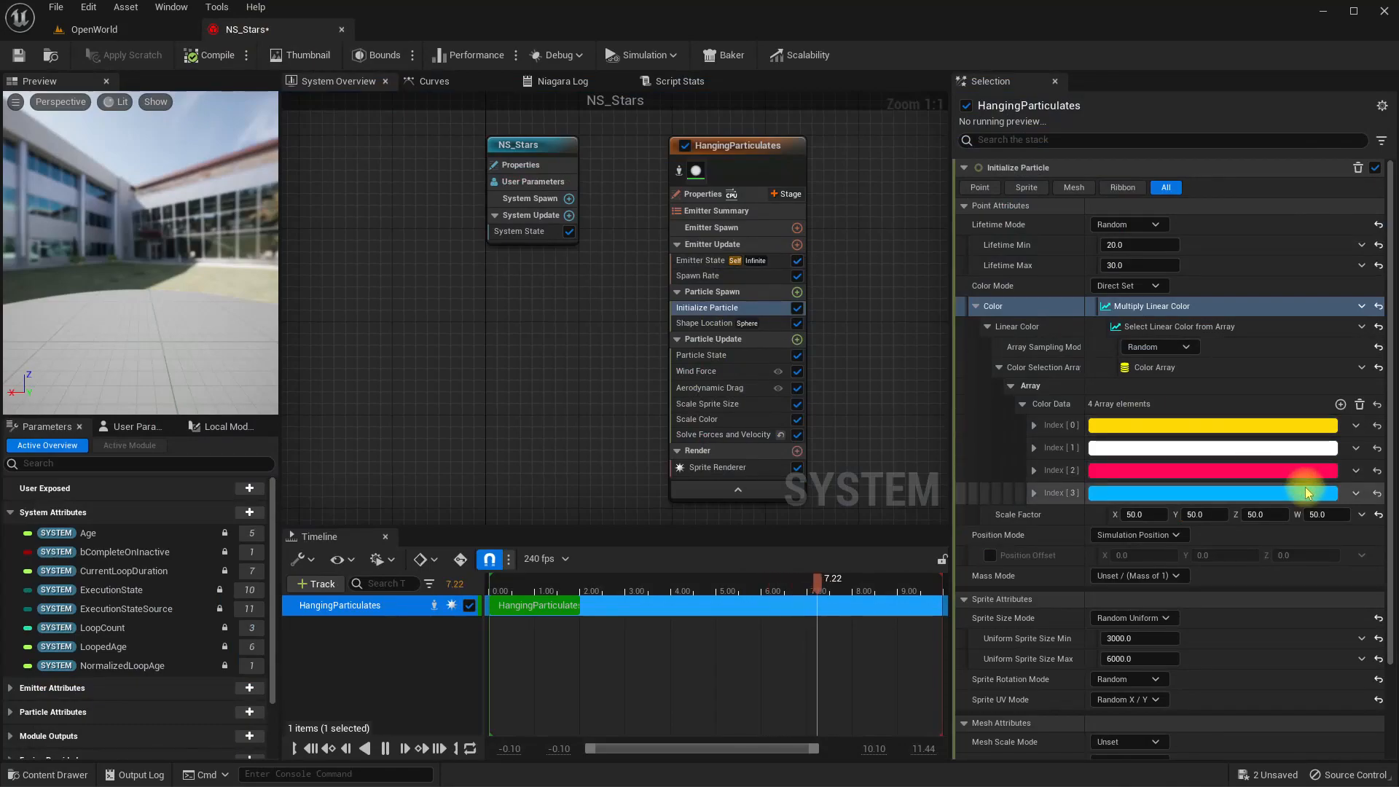
{"action": "left_click", "coordinate": [1356, 448]}
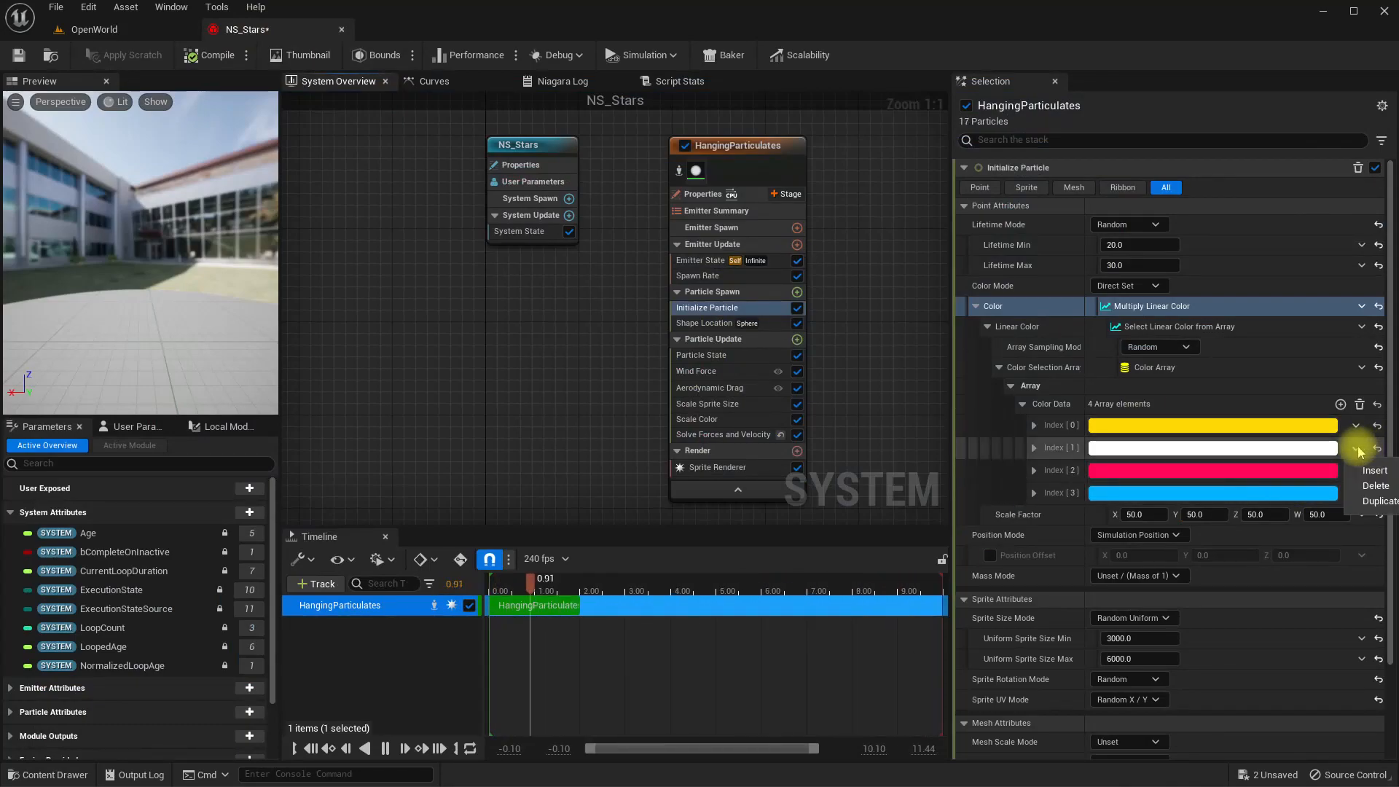
{"action": "left_click", "coordinate": [1361, 466]}
{"action": "left_click", "coordinate": [1355, 450]}
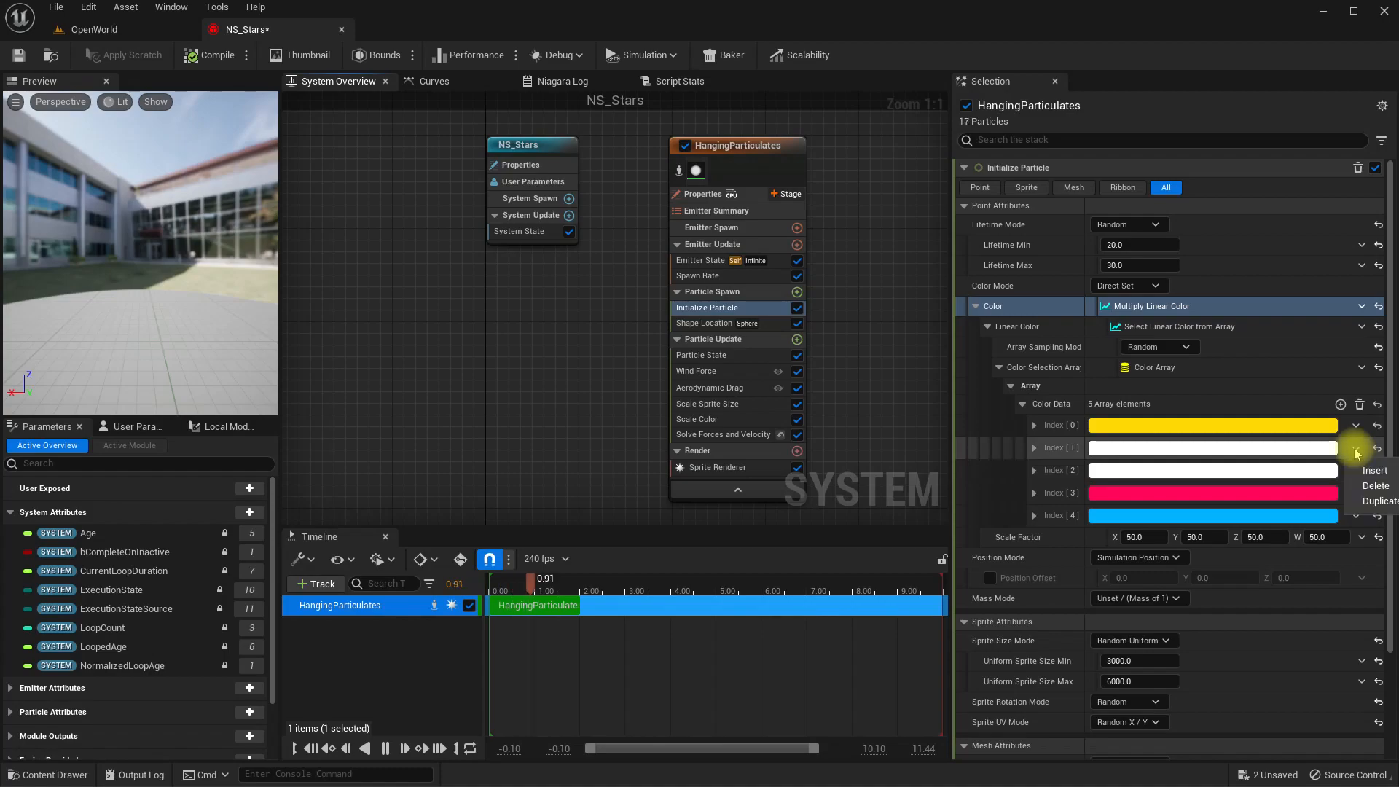
{"action": "left_click", "coordinate": [1374, 495]}
{"action": "left_click", "coordinate": [1356, 449]}
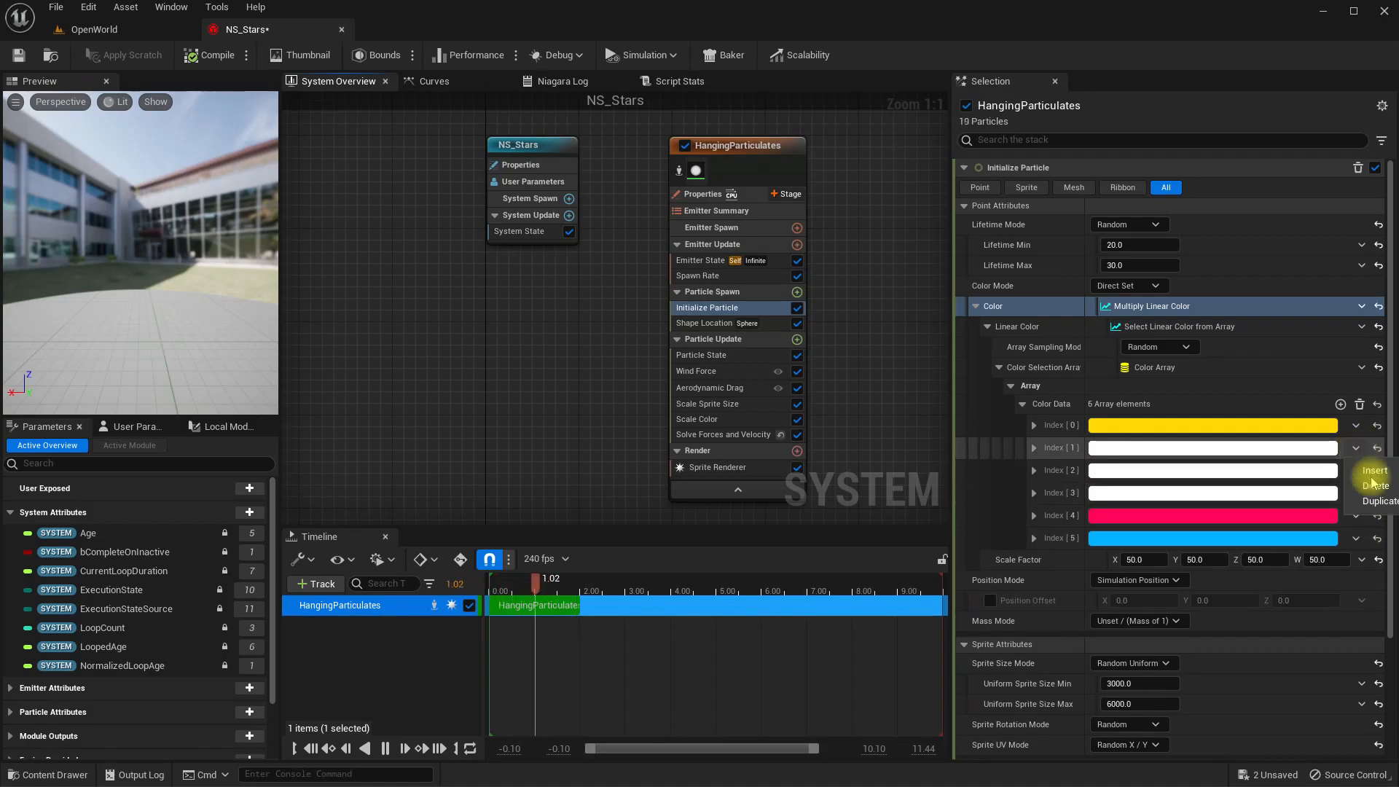
{"action": "left_click", "coordinate": [1374, 495]}
{"action": "left_click", "coordinate": [1356, 449]}
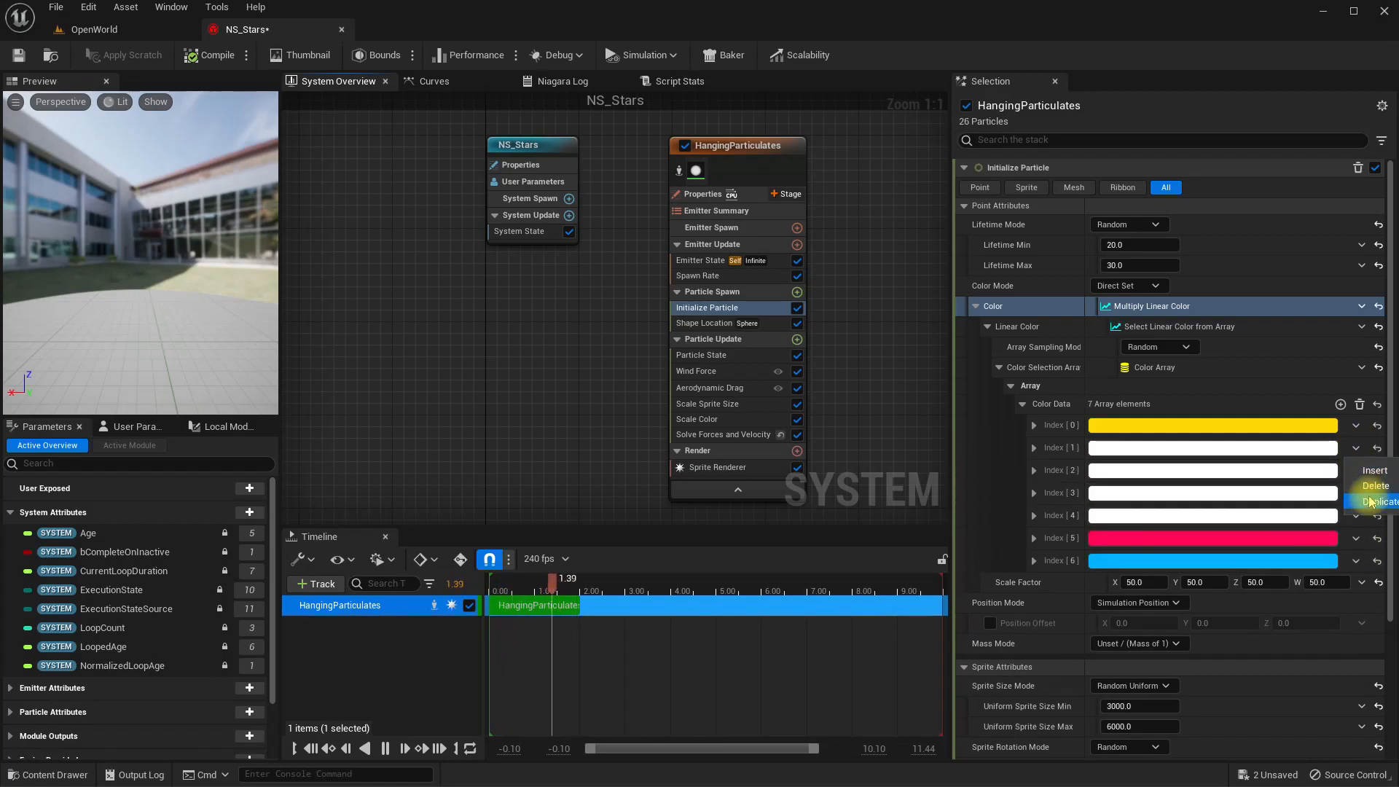
{"action": "left_click", "coordinate": [1374, 500]}
{"action": "left_click", "coordinate": [1356, 450]}
{"action": "left_click", "coordinate": [1373, 497]}
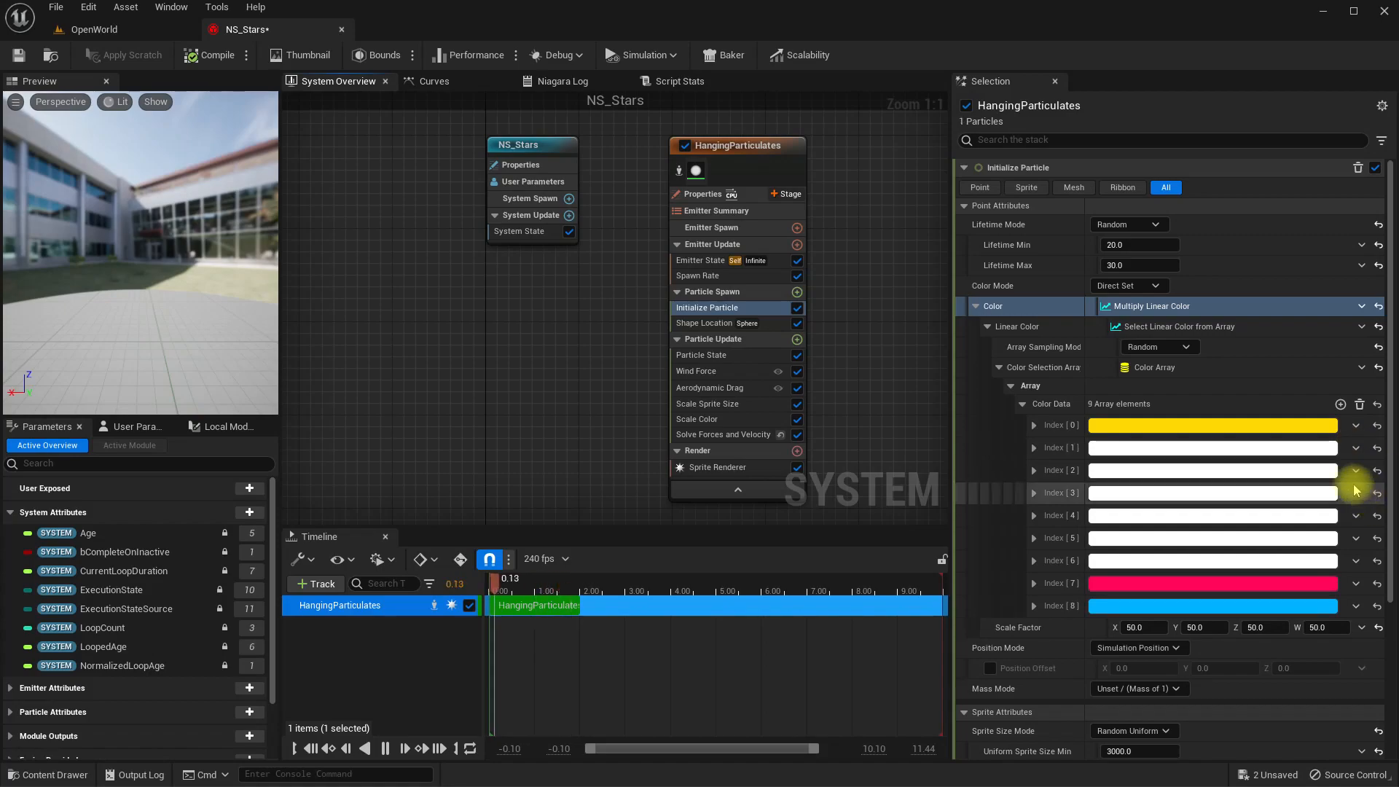
- Examine the mix of white and colored stars across the night sky in the OpenWorld level
{"action": "left_click", "coordinate": [115, 33]}
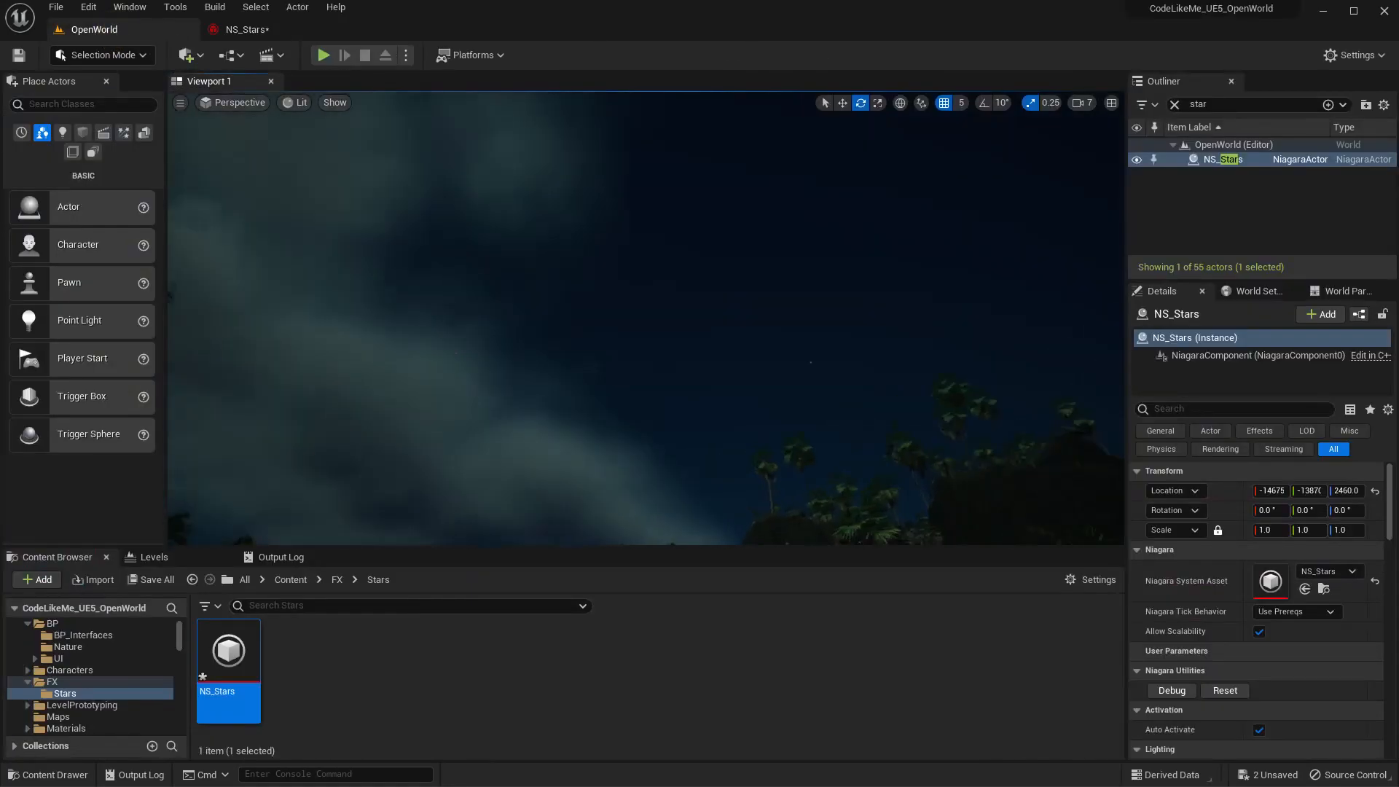
{"action": "right_click_drag", "start_coordinate": [758, 333], "coordinate": [641, 362]}
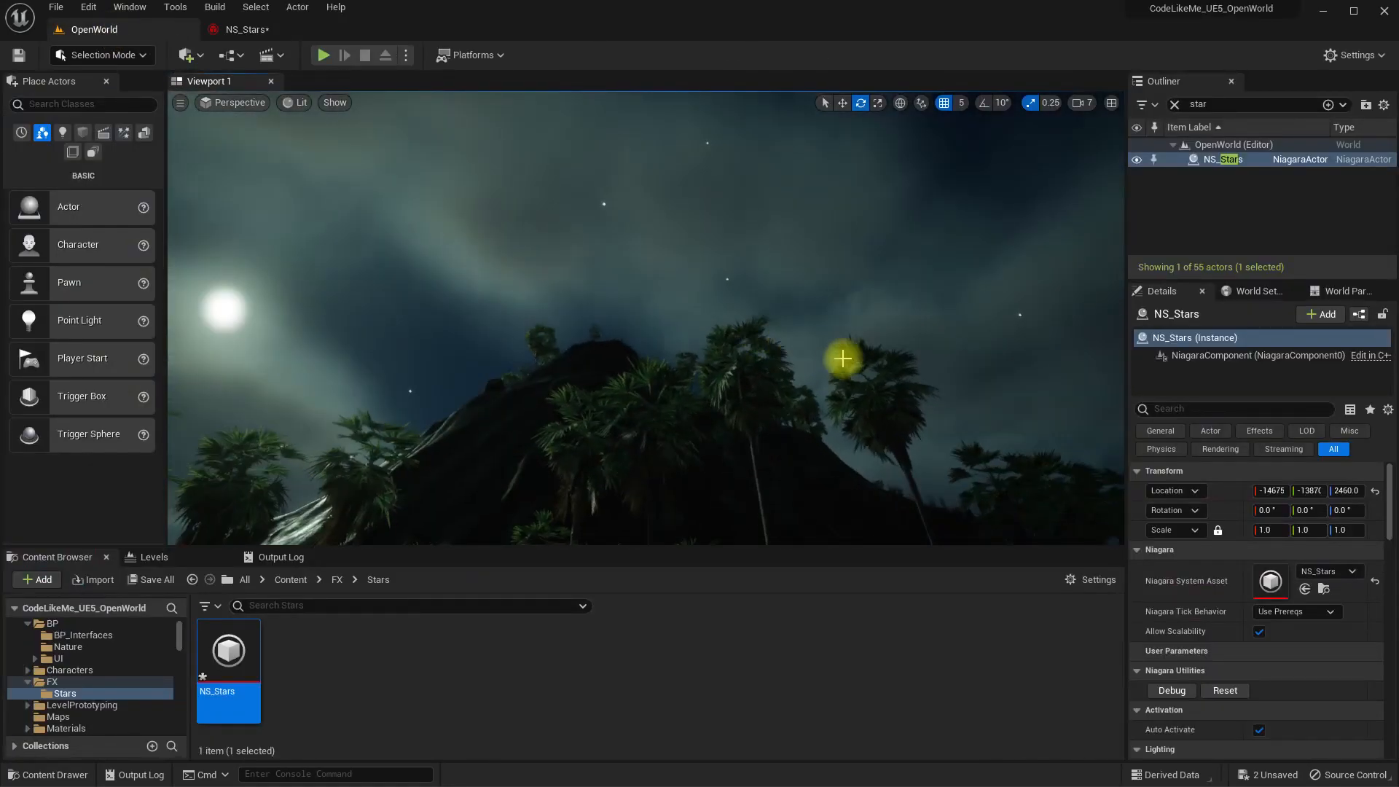
{"action": "right_click_drag", "start_coordinate": [813, 347], "coordinate": [608, 336]}
{"action": "right_click_drag", "start_coordinate": [904, 347], "coordinate": [663, 382]}
{"action": "right_click_drag", "start_coordinate": [892, 341], "coordinate": [895, 344]}
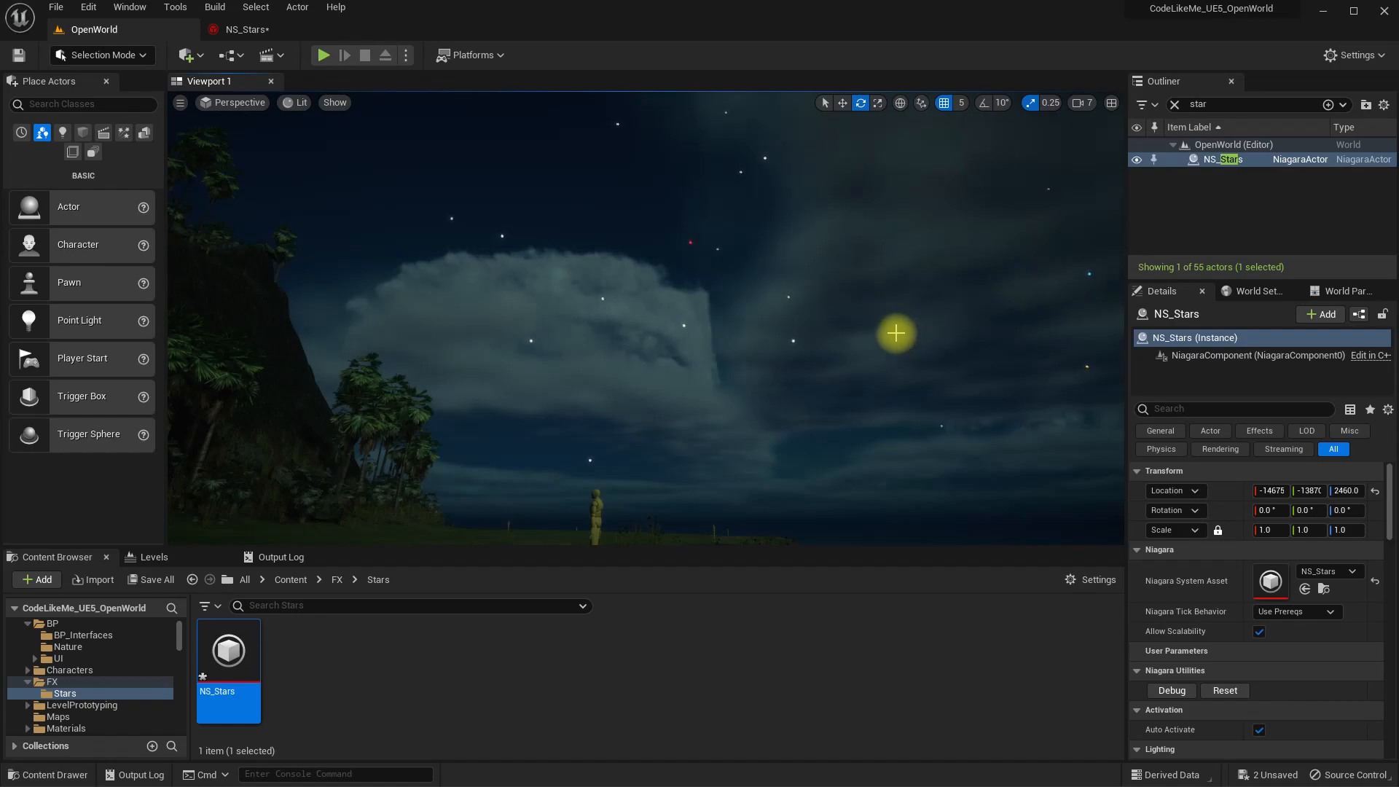
{"action": "right_click_drag", "start_coordinate": [896, 333], "coordinate": [883, 295]}
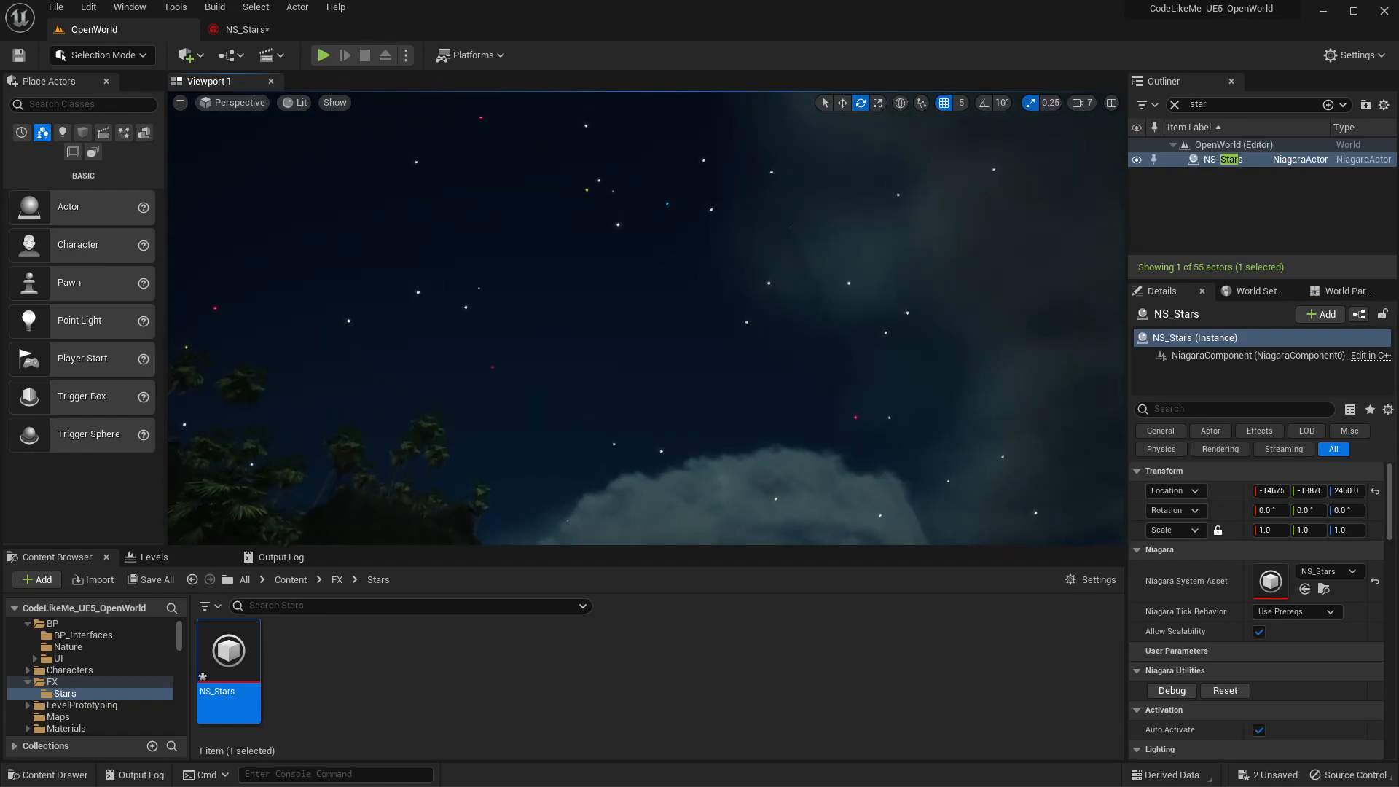
{"action": "right_click_drag", "start_coordinate": [686, 309], "coordinate": [685, 306]}
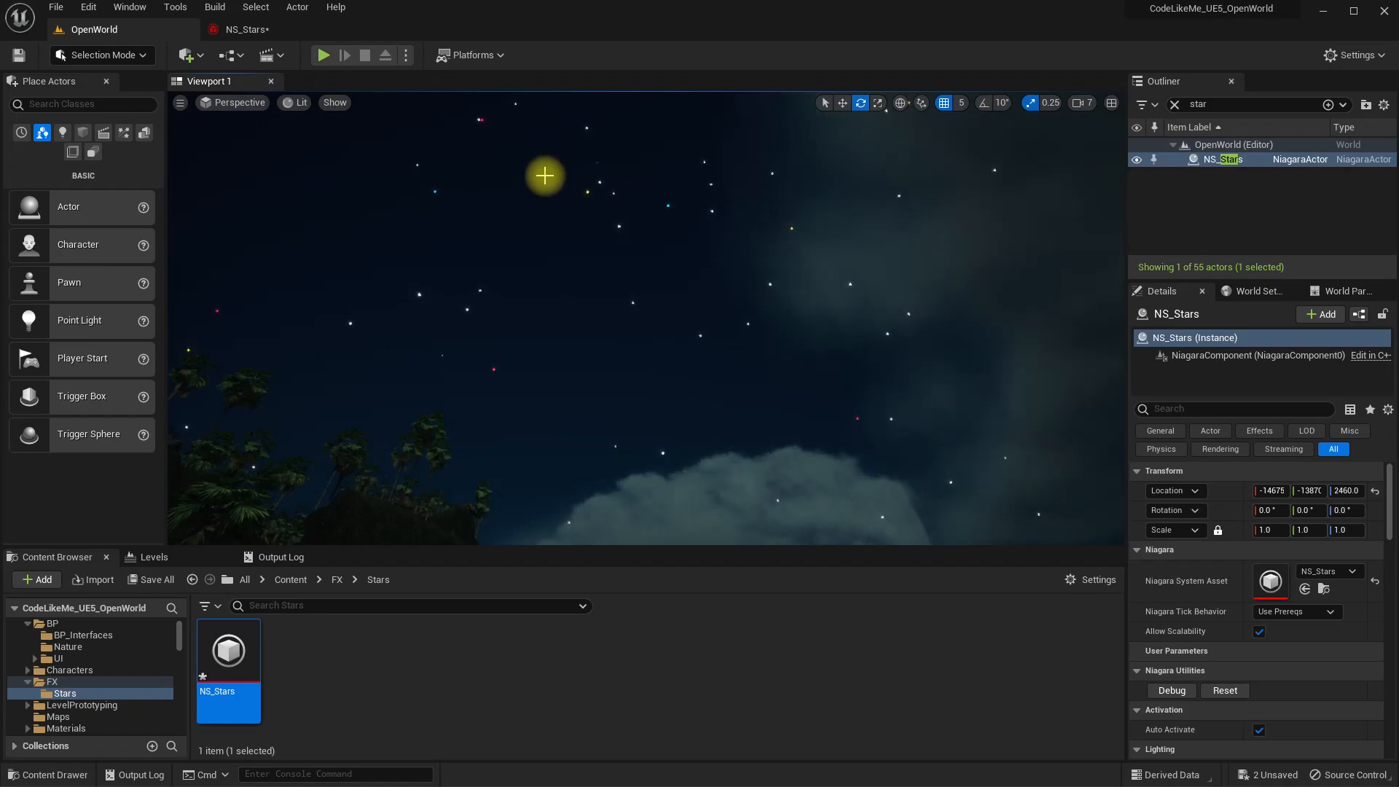
{"action": "right_click_drag", "start_coordinate": [643, 215], "coordinate": [636, 231]}
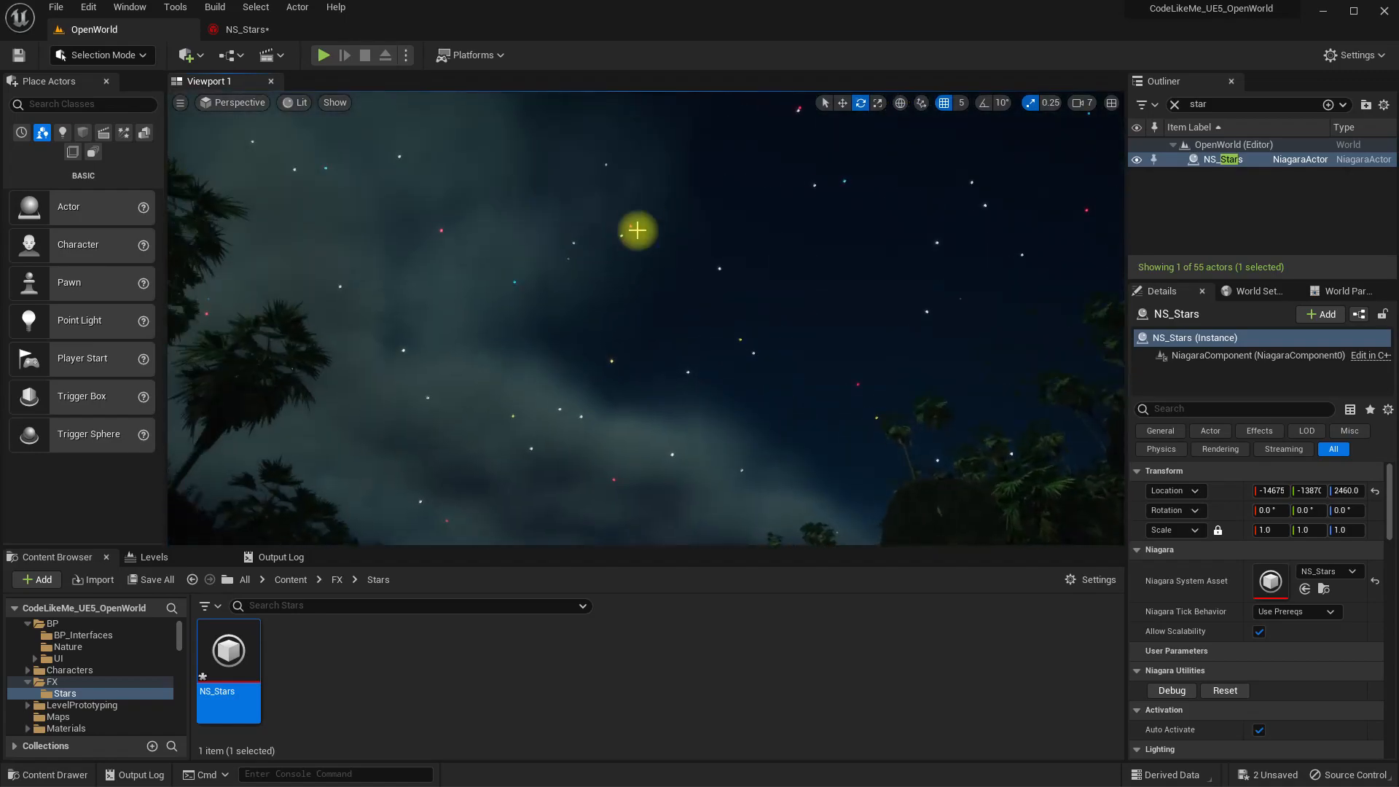
- Soften the pinkish-red color in the NS_Stars array to pale pink by lowering its saturation to about 0.35
{"action": "left_click", "coordinate": [232, 29]}
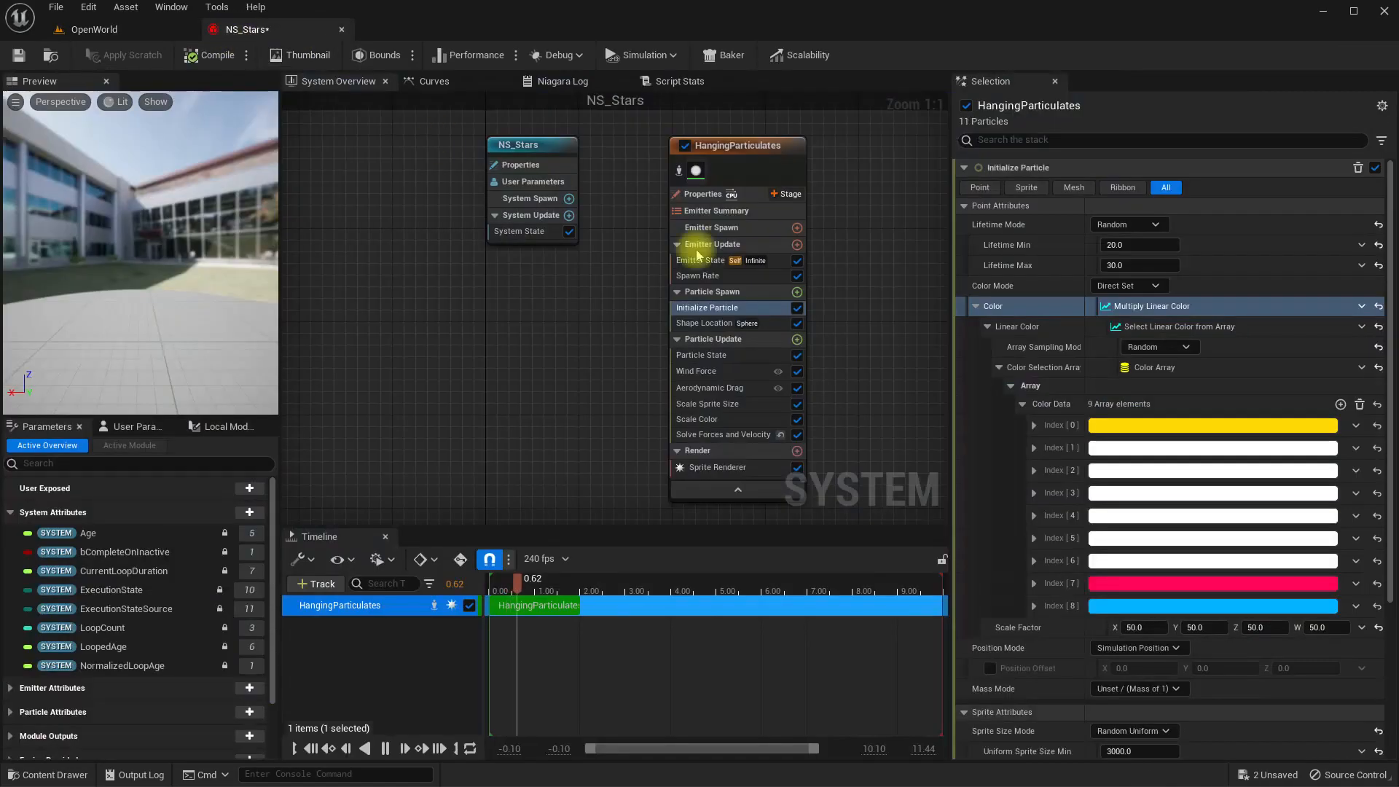
{"action": "left_click", "coordinate": [1121, 583]}
{"action": "left_click_drag", "start_coordinate": [1325, 414], "coordinate": [1139, 379]}
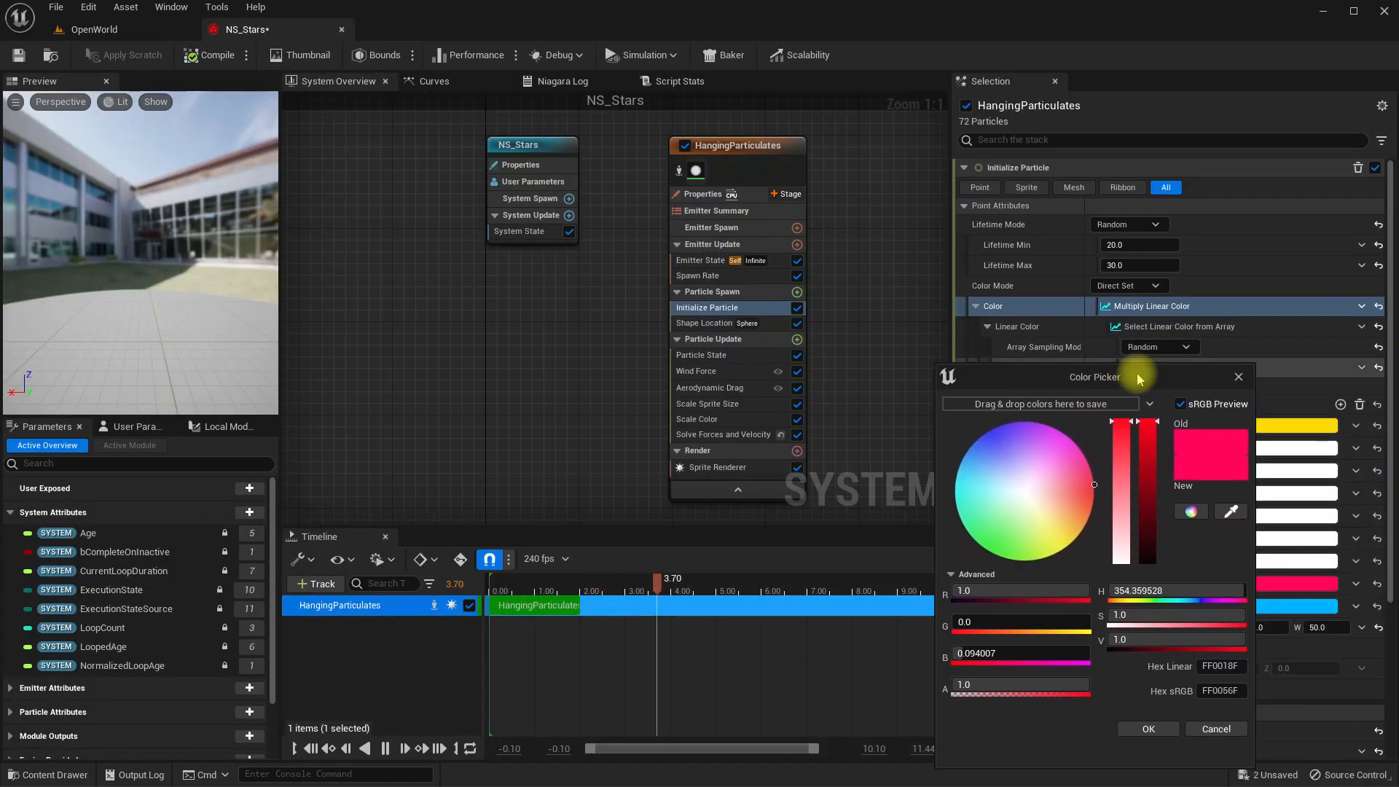
{"action": "left_click_drag", "start_coordinate": [1129, 467], "coordinate": [1119, 515]}
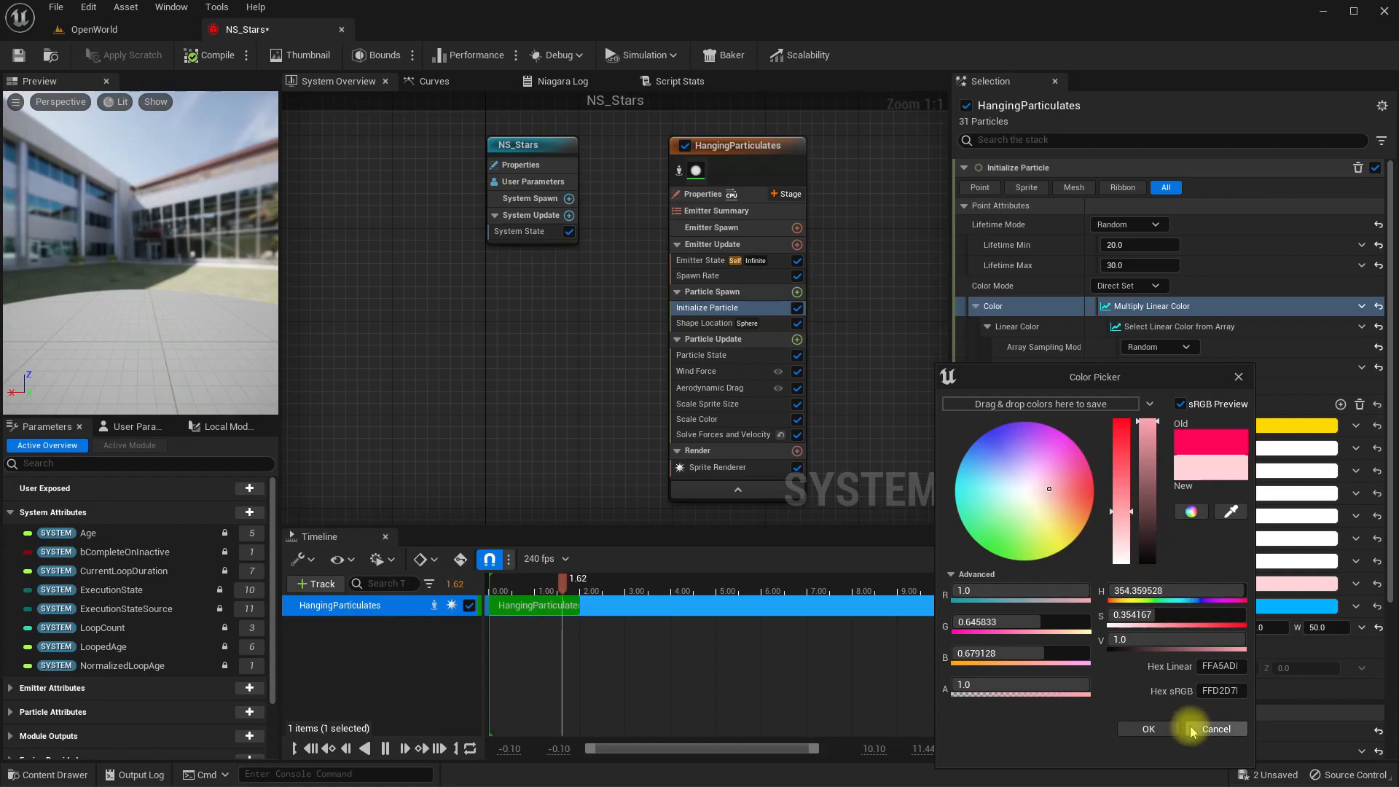
{"action": "left_click", "coordinate": [1143, 728]}
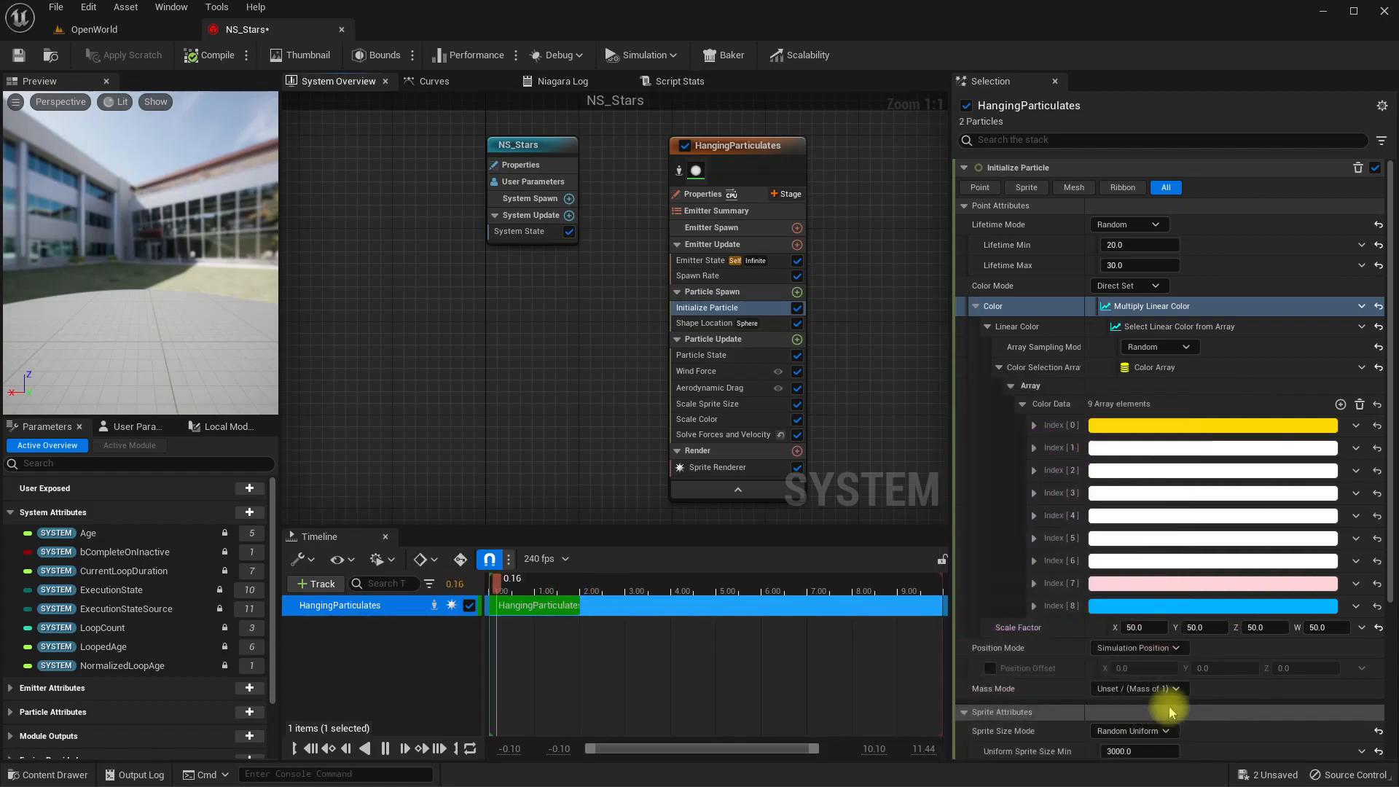
- Soften the blue array color to pale blue by lowering its saturation to about 0.57
{"action": "left_click", "coordinate": [1164, 608]}
{"action": "left_click", "coordinate": [1349, 516]}
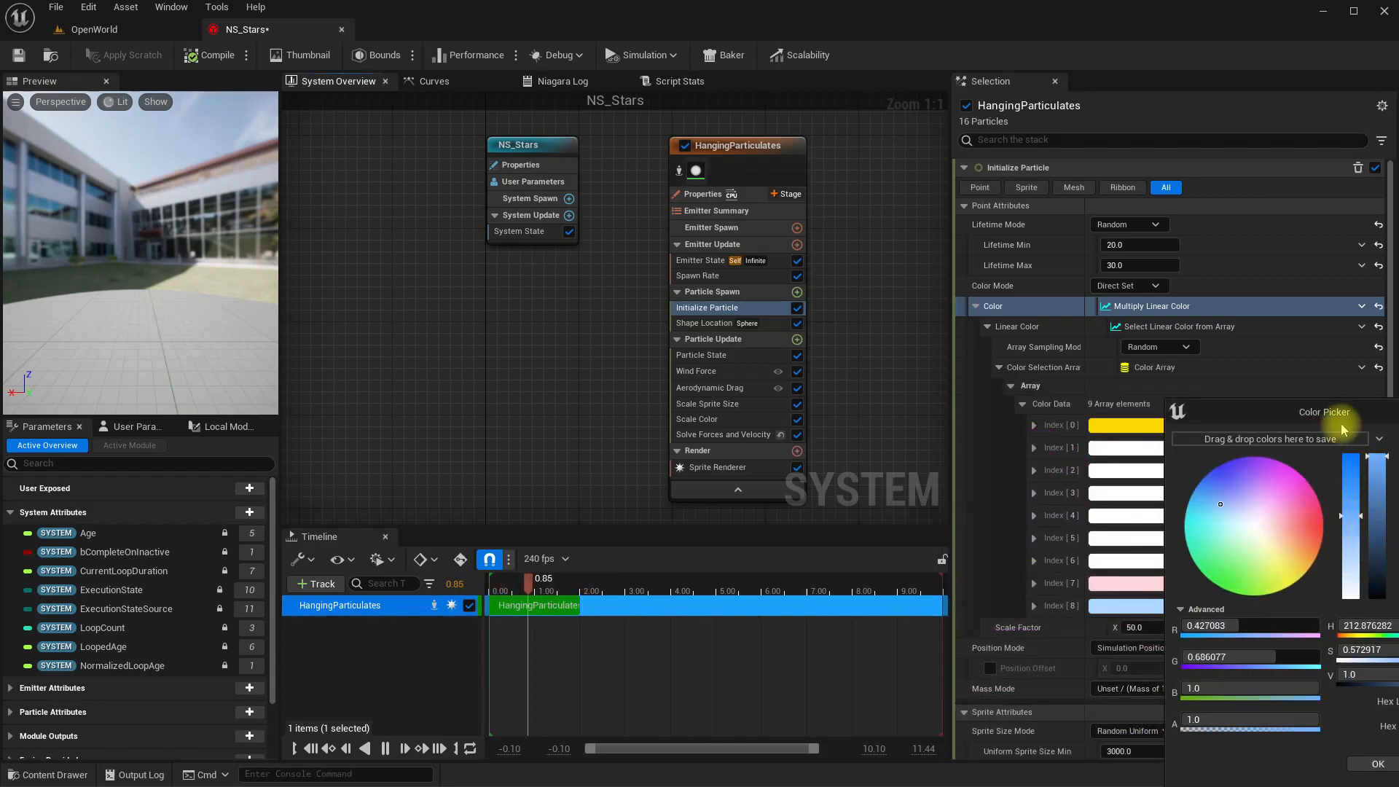
{"action": "left_click_drag", "start_coordinate": [1343, 430], "coordinate": [961, 348]}
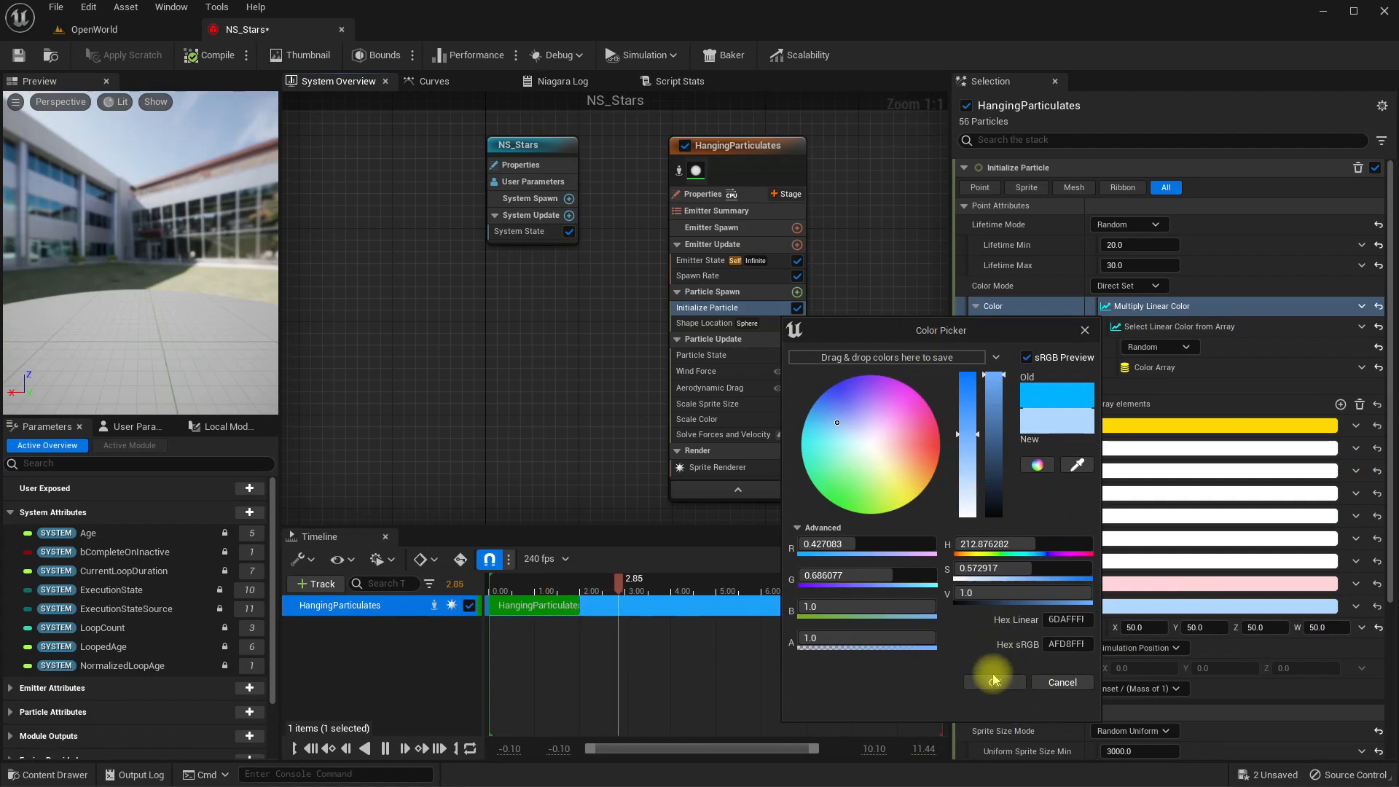
{"action": "left_click", "coordinate": [995, 682]}
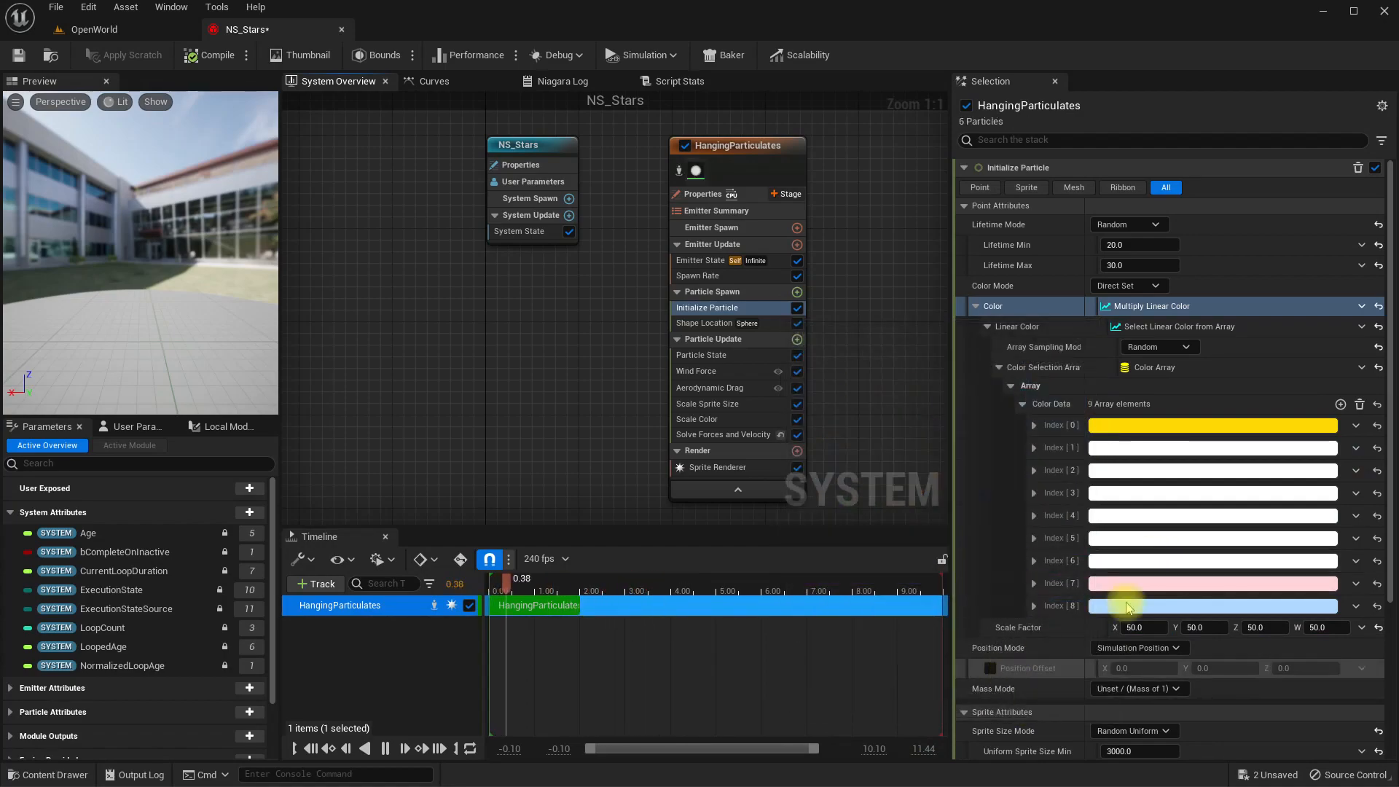
- Soften the golden yellow array color to a saturation of 0.5 and check the stars in the OpenWorld level
{"action": "left_click", "coordinate": [1118, 425]}
{"action": "left_click", "coordinate": [1304, 524]}
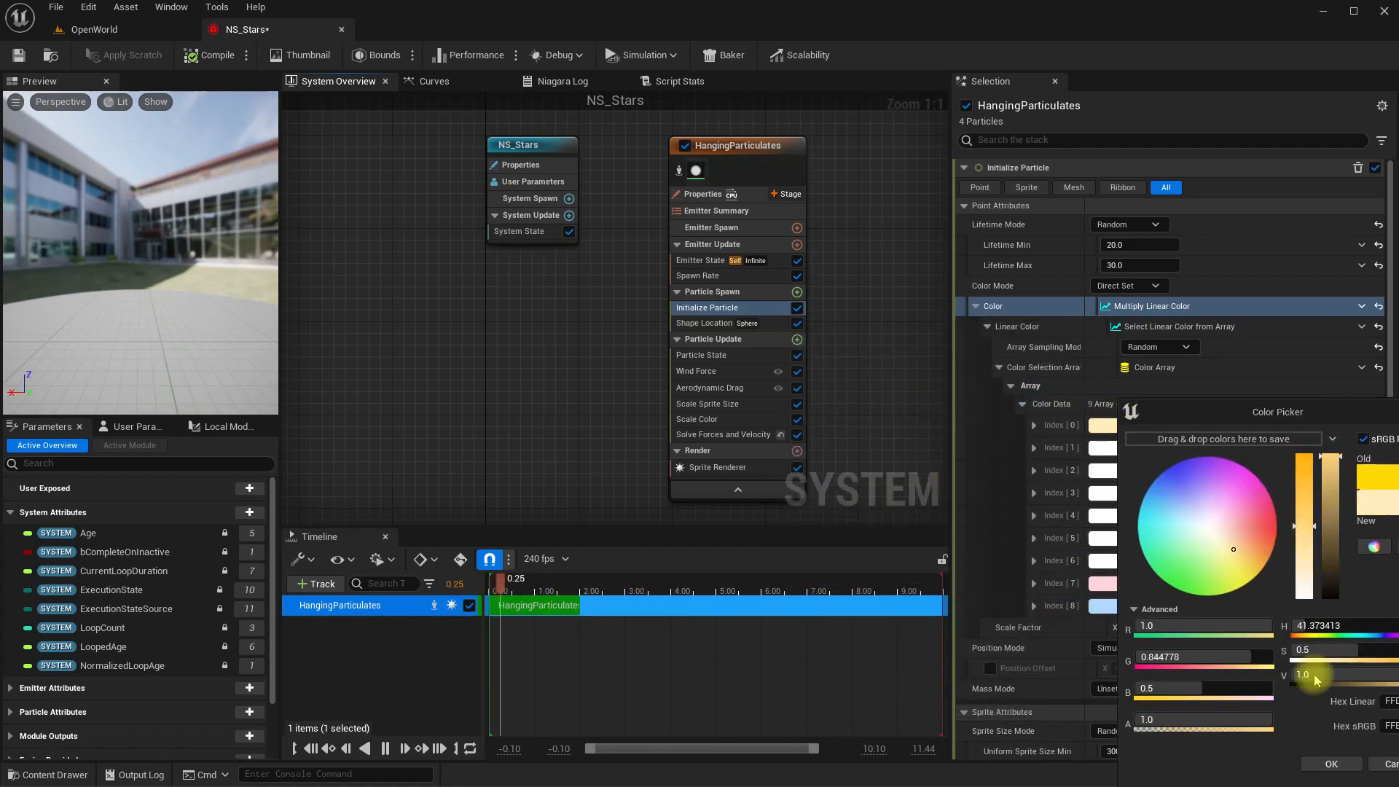
{"action": "left_click", "coordinate": [1327, 763]}
{"action": "left_click", "coordinate": [175, 27]}
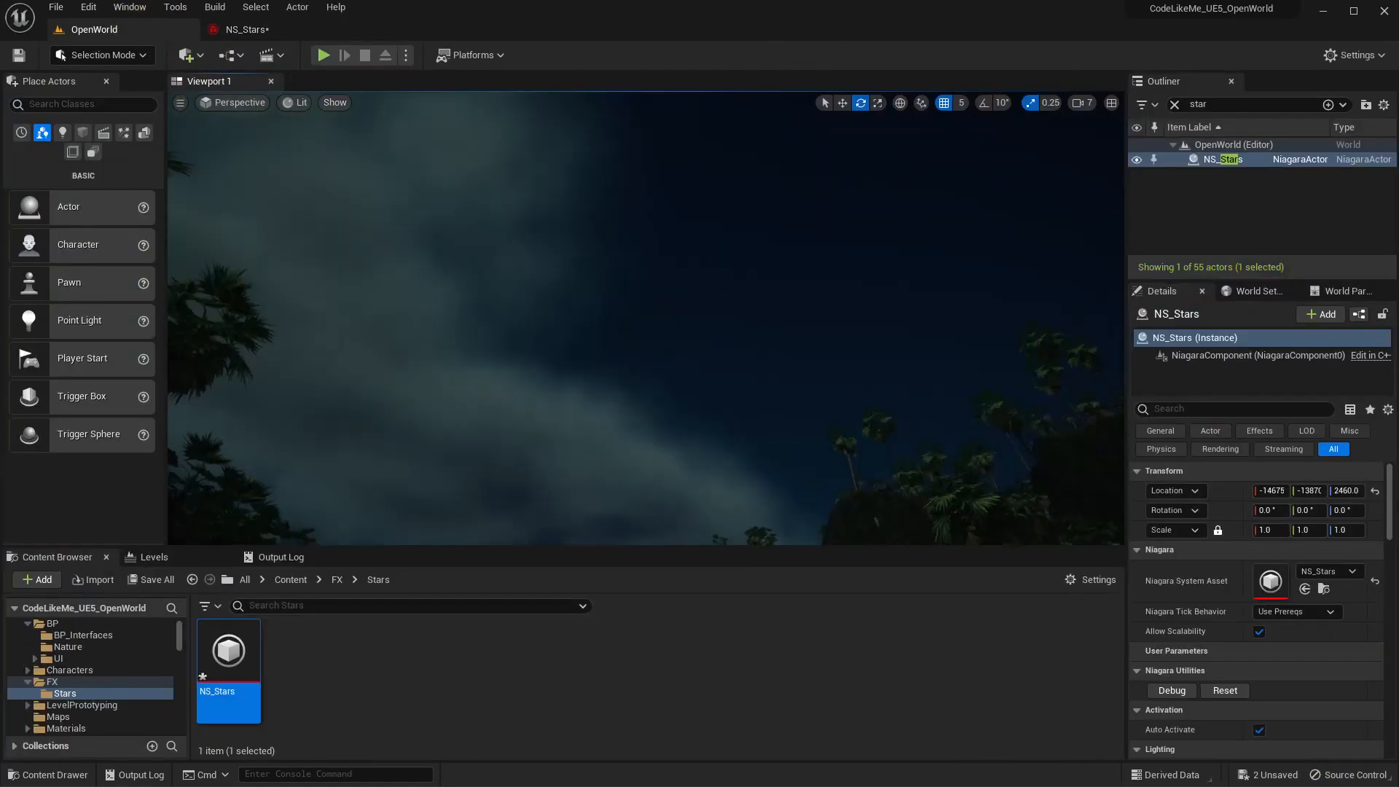
{"action": "right_click_drag", "start_coordinate": [767, 353], "coordinate": [860, 328]}
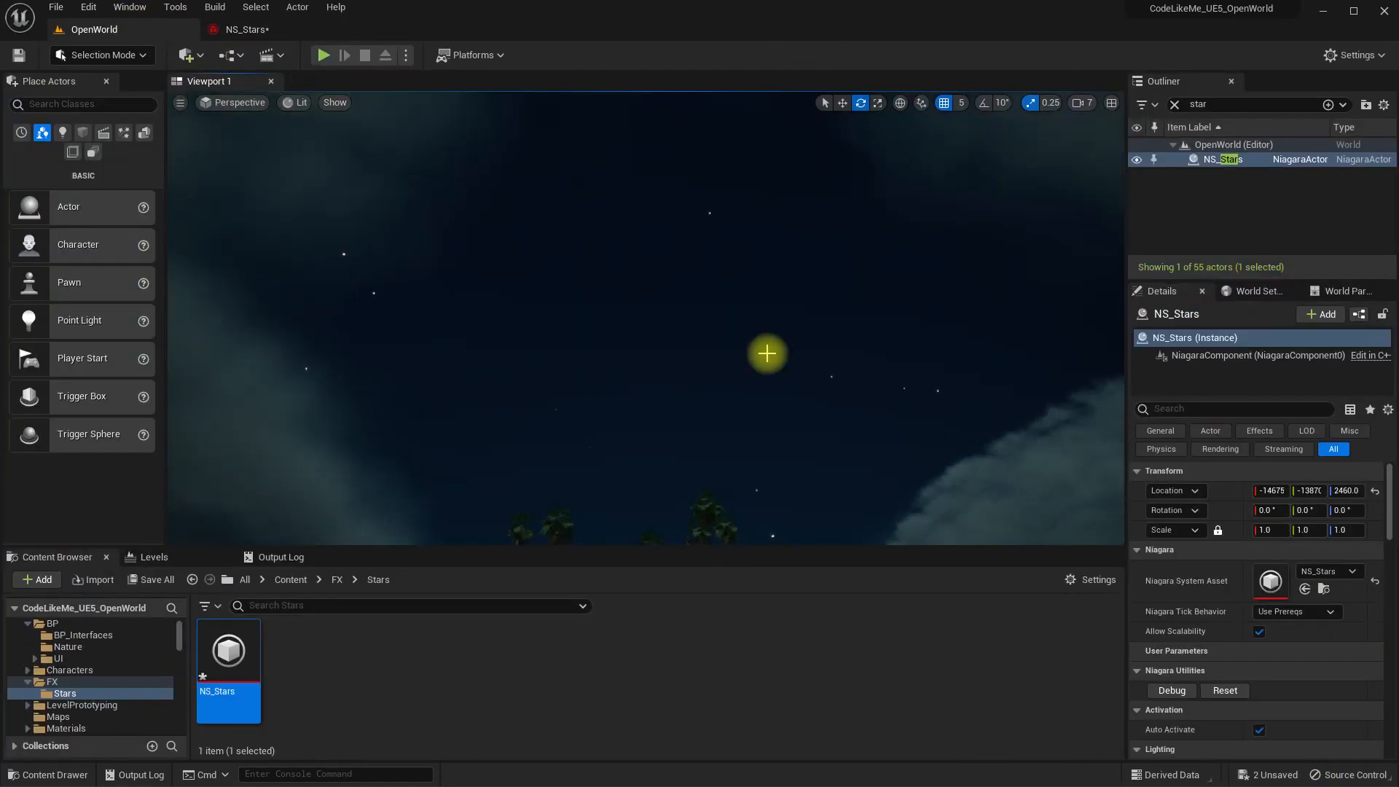
{"action": "right_click_drag", "start_coordinate": [767, 353], "coordinate": [393, 444]}
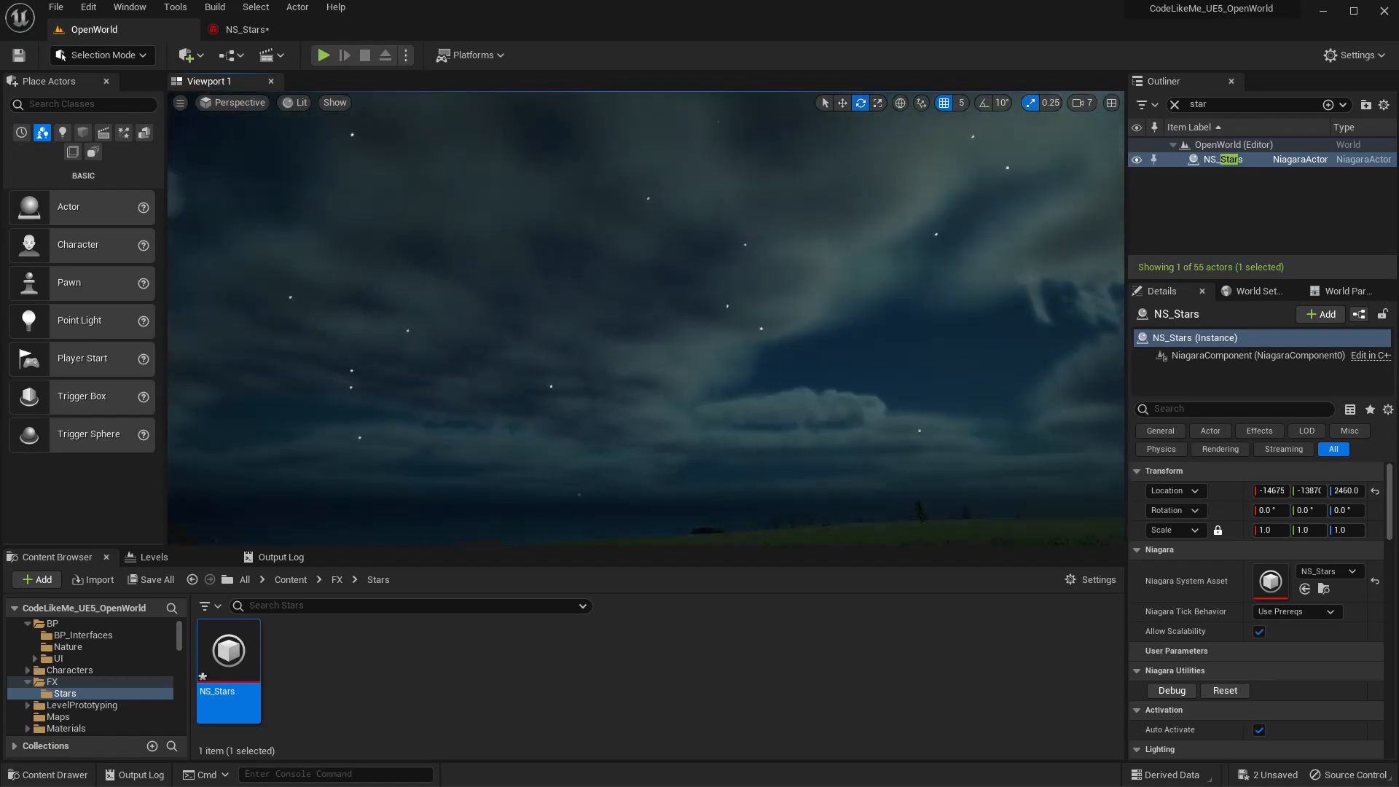
- Examine the softened star colors across the night sky in the full-screen OpenWorld viewport
{"action": "right_click_drag", "start_coordinate": [758, 361], "coordinate": [634, 359]}
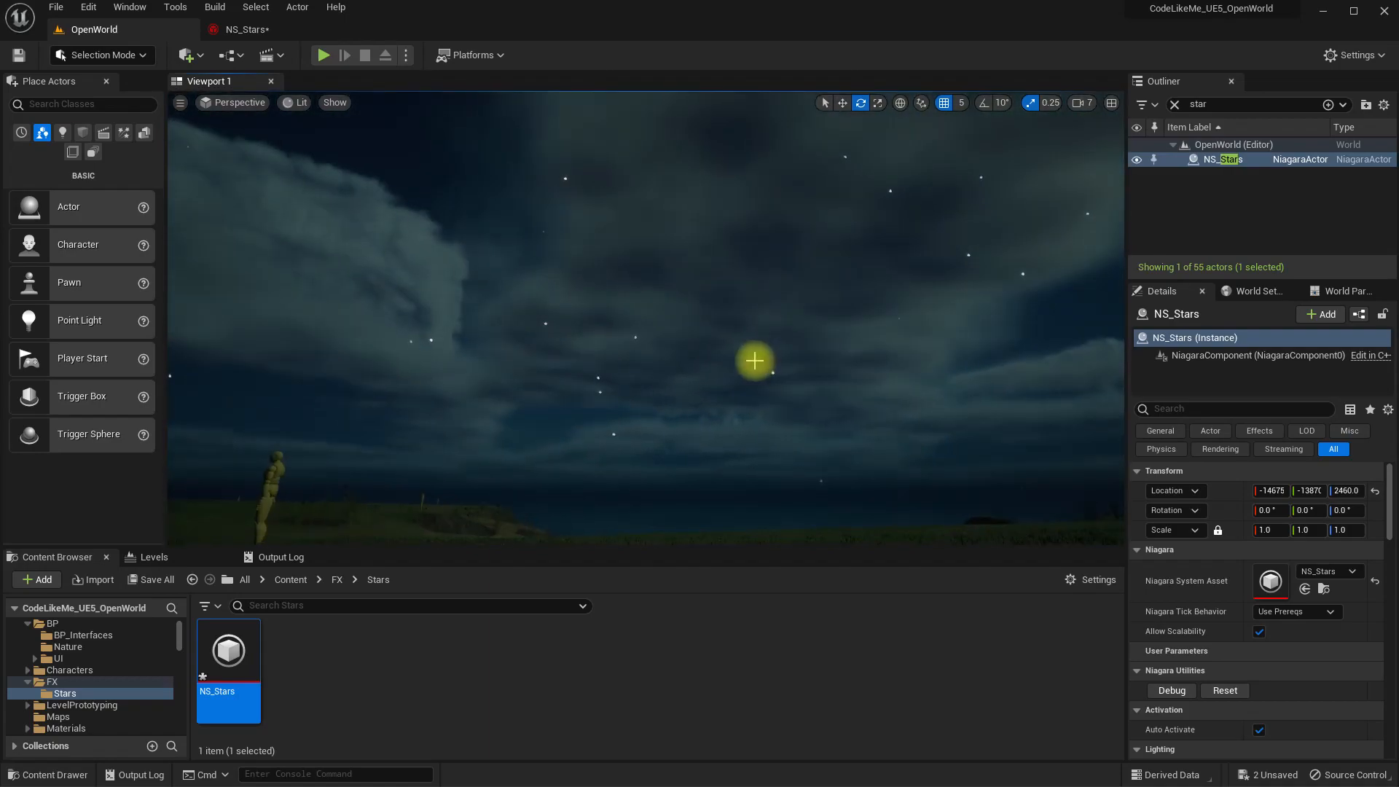
{"action": "right_click_drag", "start_coordinate": [753, 361], "coordinate": [845, 383]}
{"action": "key", "text": "F11"}
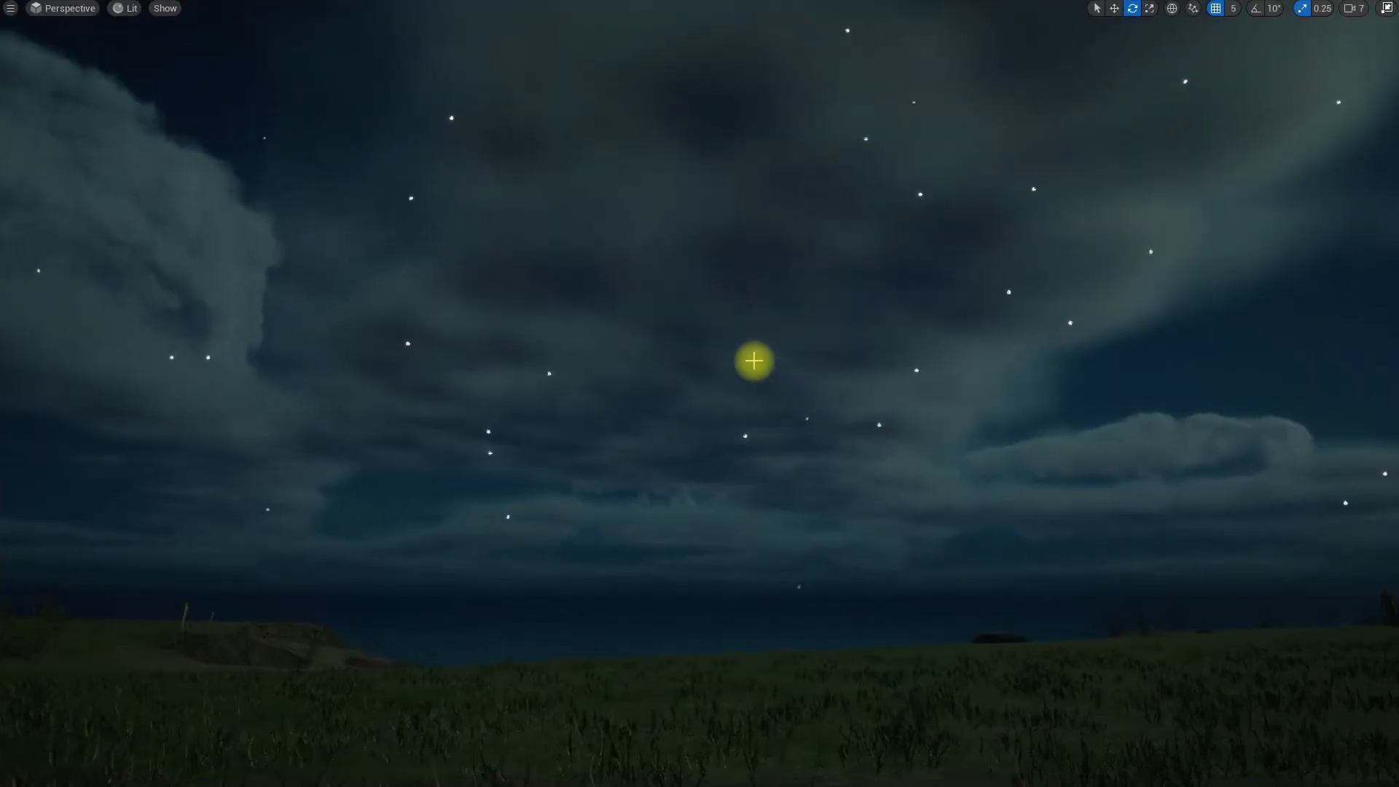
{"action": "key", "text": "g"}
{"action": "key", "text": "g"}
{"action": "right_click_drag", "start_coordinate": [946, 430], "coordinate": [905, 364]}
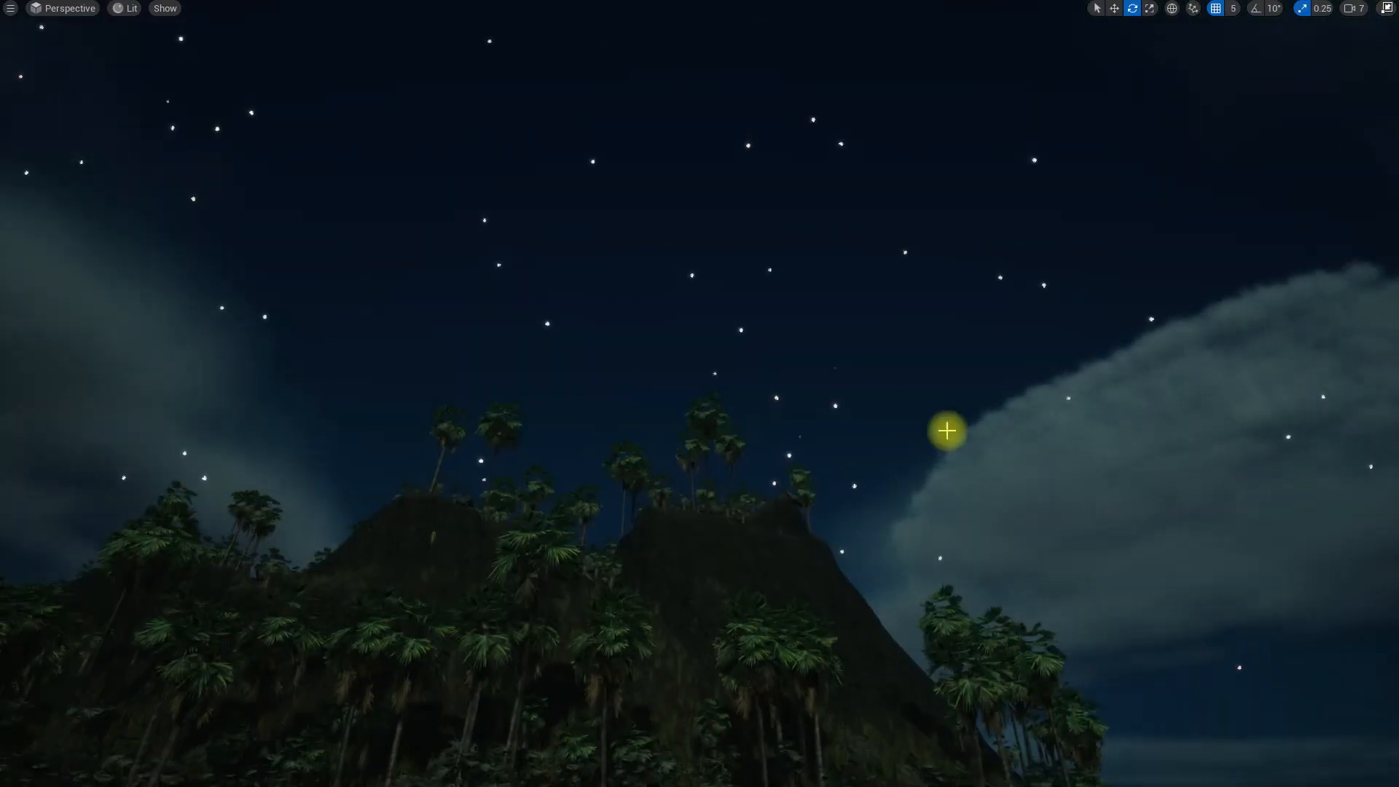
{"action": "right_click_drag", "start_coordinate": [945, 430], "coordinate": [728, 379]}
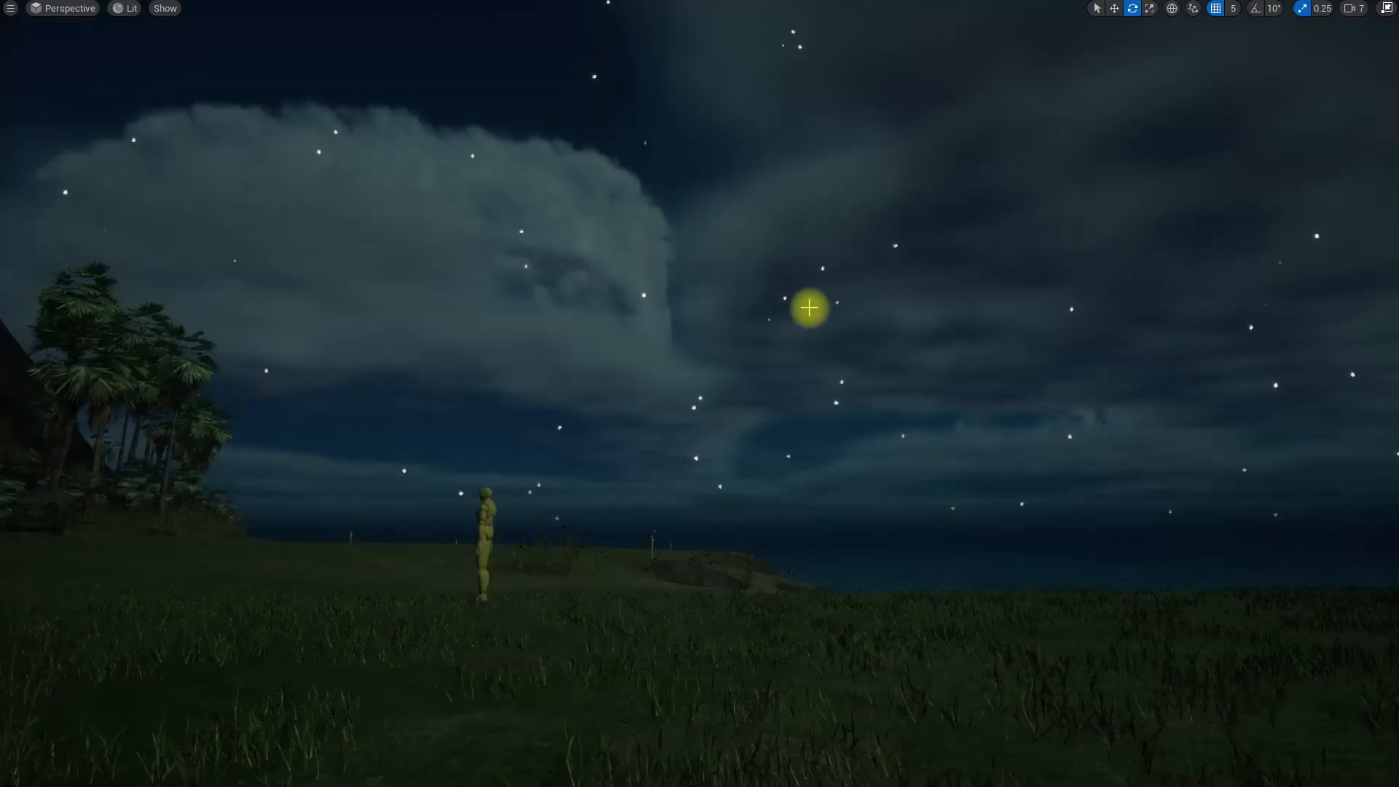
{"action": "right_click_drag", "start_coordinate": [809, 307], "coordinate": [817, 315]}
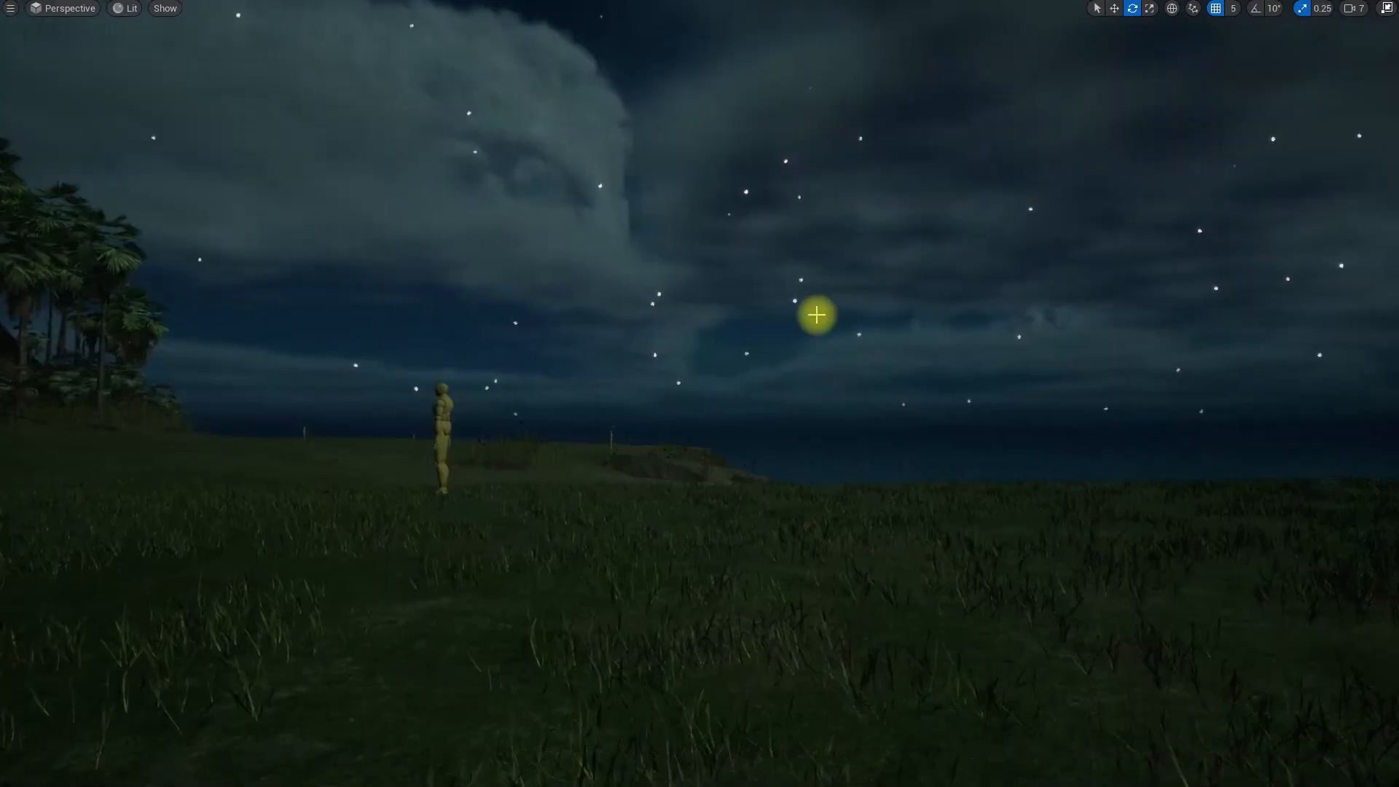
{"action": "key", "text": "F11"}
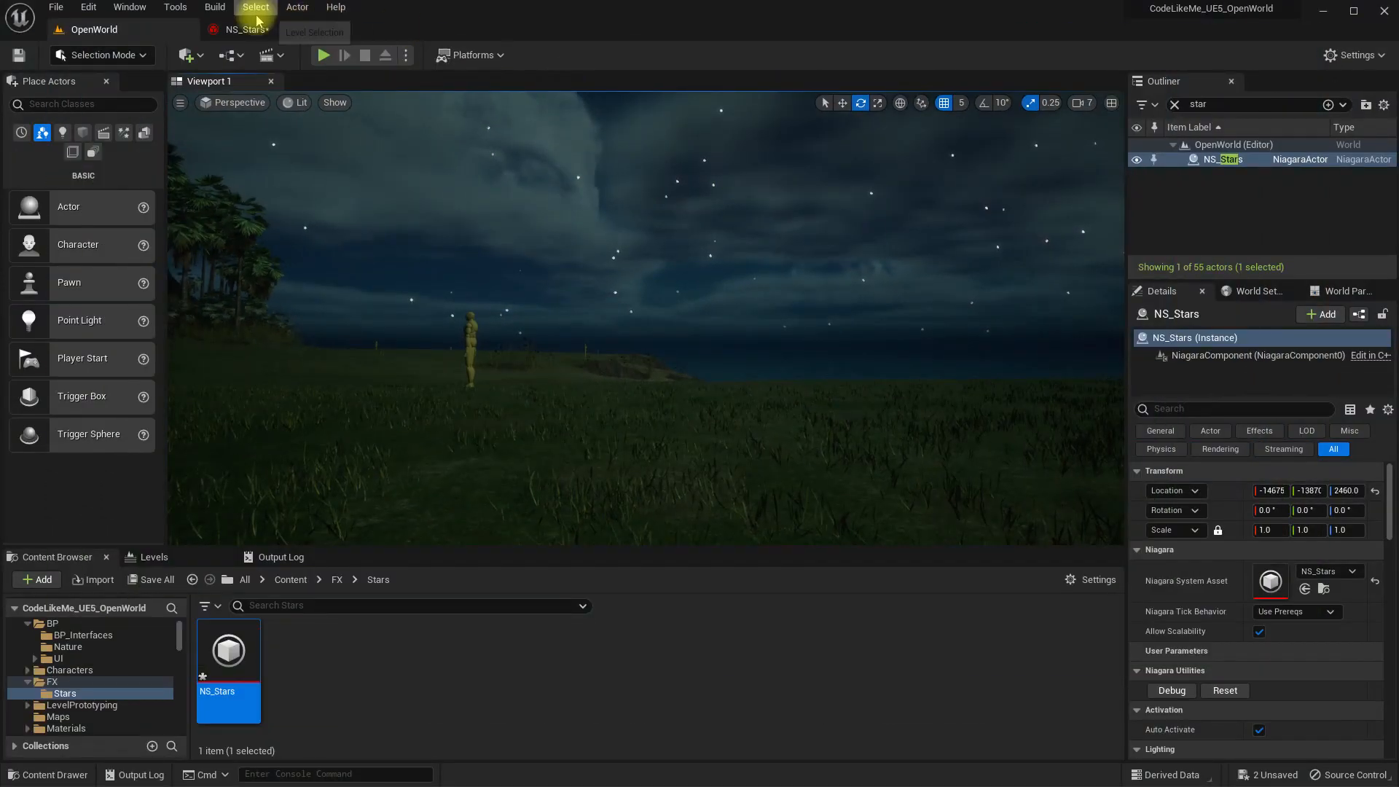
- Set the W value of the star color's Scale Factor to 1.0 in NS_Stars and check the sky in the OpenWorld level
{"action": "left_click", "coordinate": [262, 29]}
{"action": "scroll", "coordinate": [1136, 510], "scroll_direction": "down", "scroll_amount": 2}
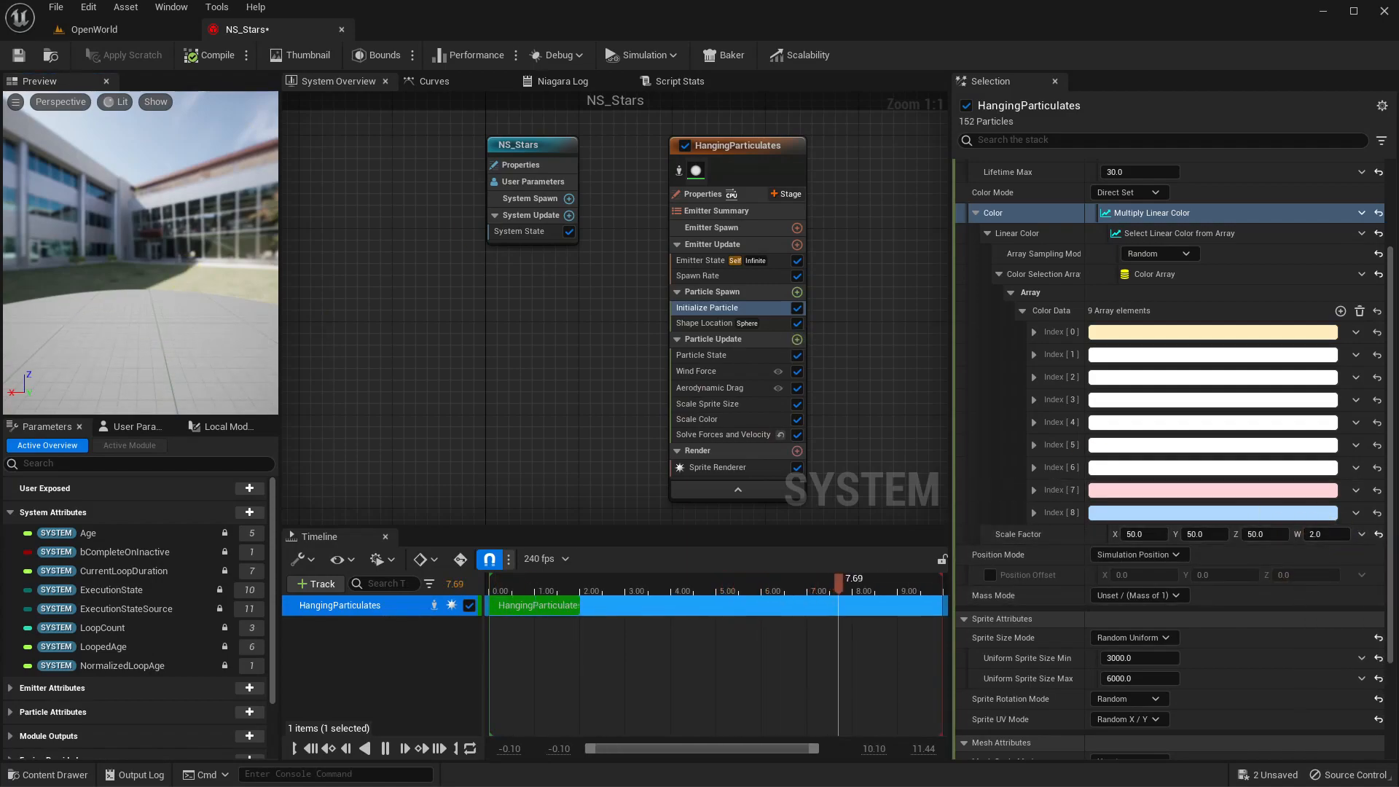
{"action": "left_click", "coordinate": [117, 32]}
{"action": "right_click_drag", "start_coordinate": [612, 355], "coordinate": [429, 390]}
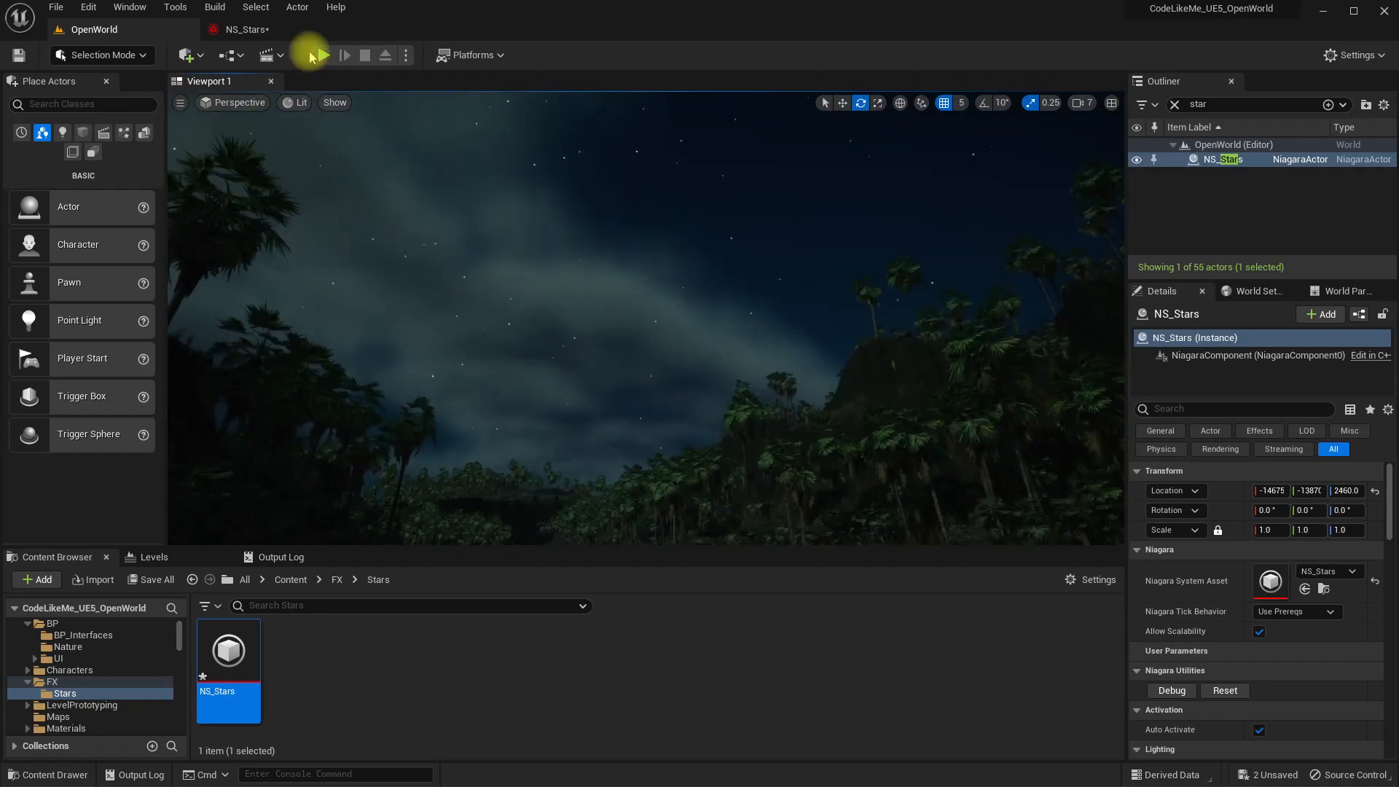
{"action": "left_click", "coordinate": [234, 29]}
{"action": "left_click", "coordinate": [1330, 536]}
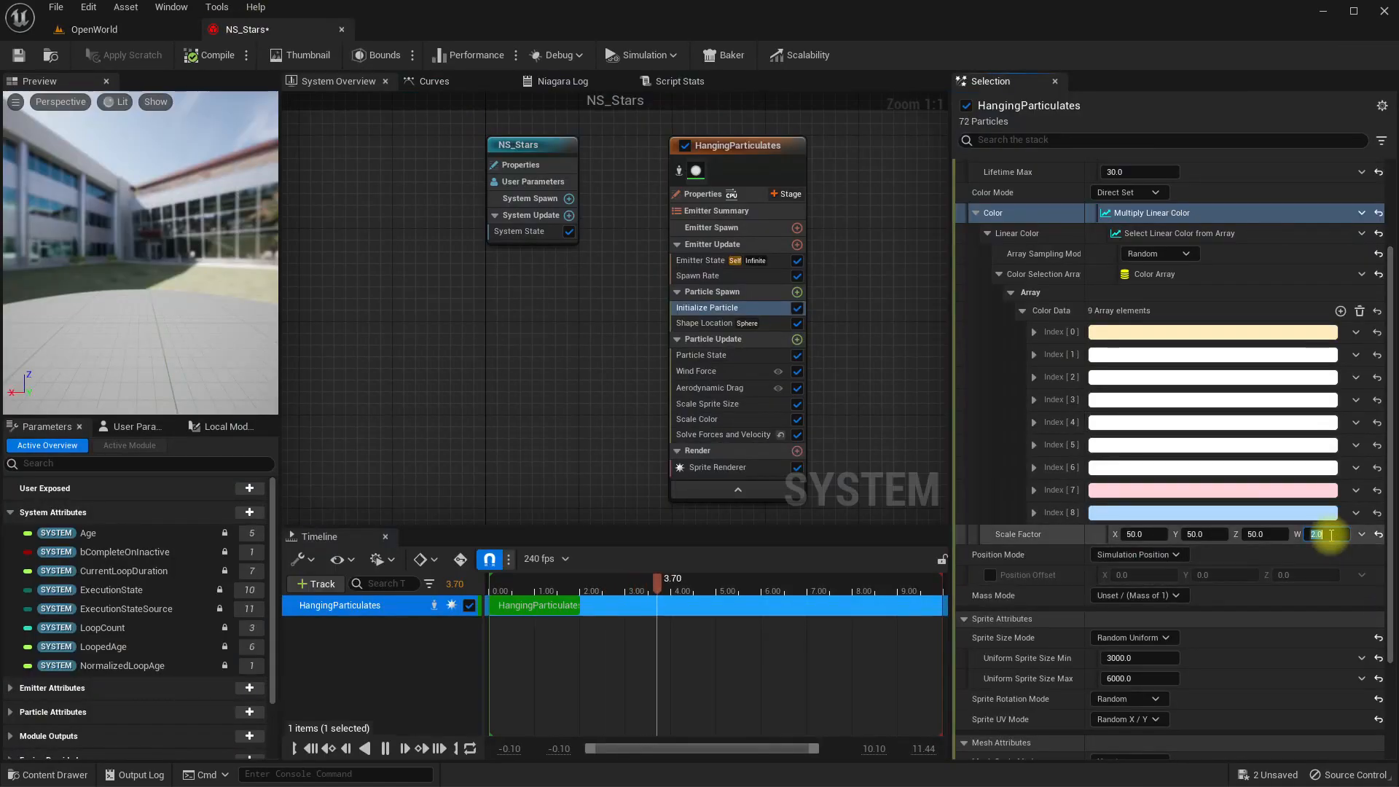
{"action": "type", "text": "1"}
{"action": "key", "text": "Return"}
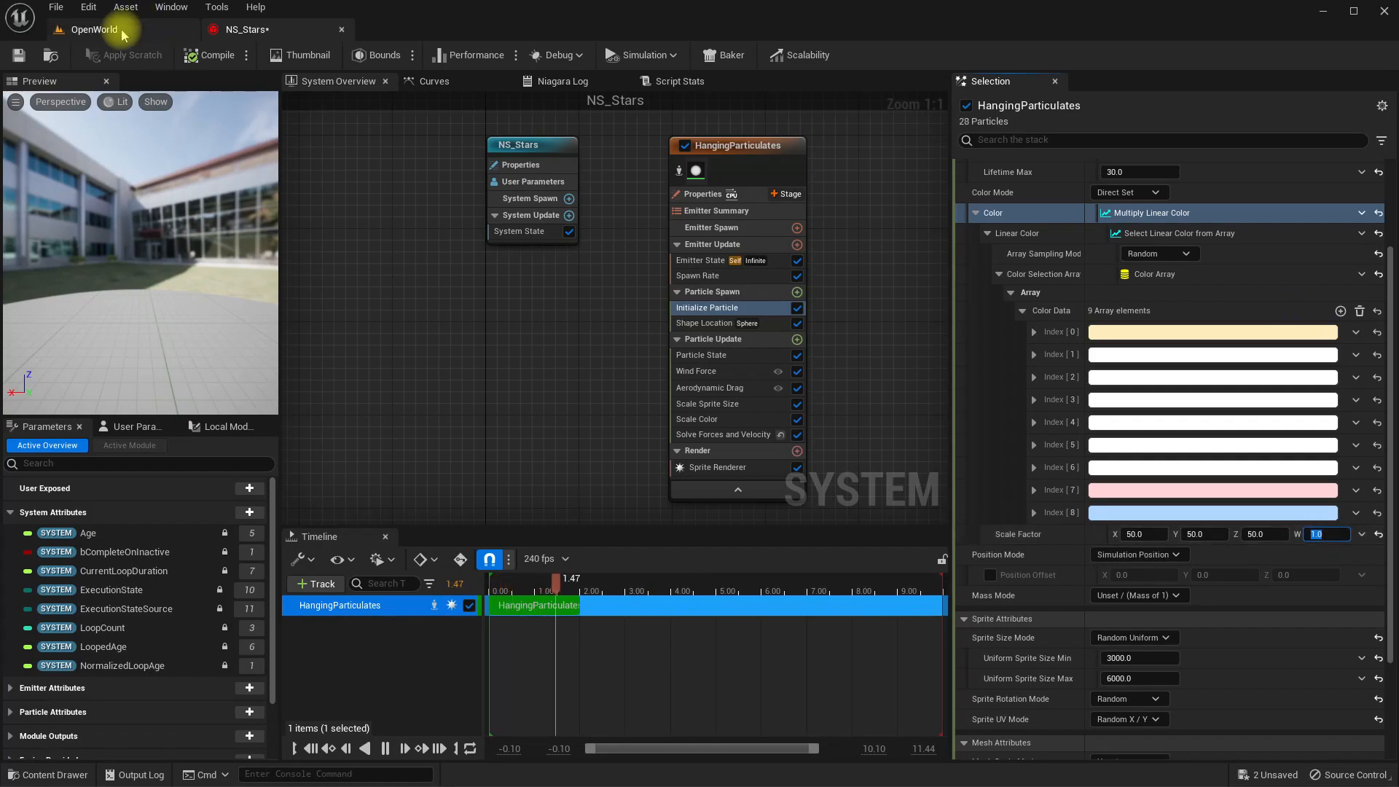
{"action": "left_click", "coordinate": [102, 29]}
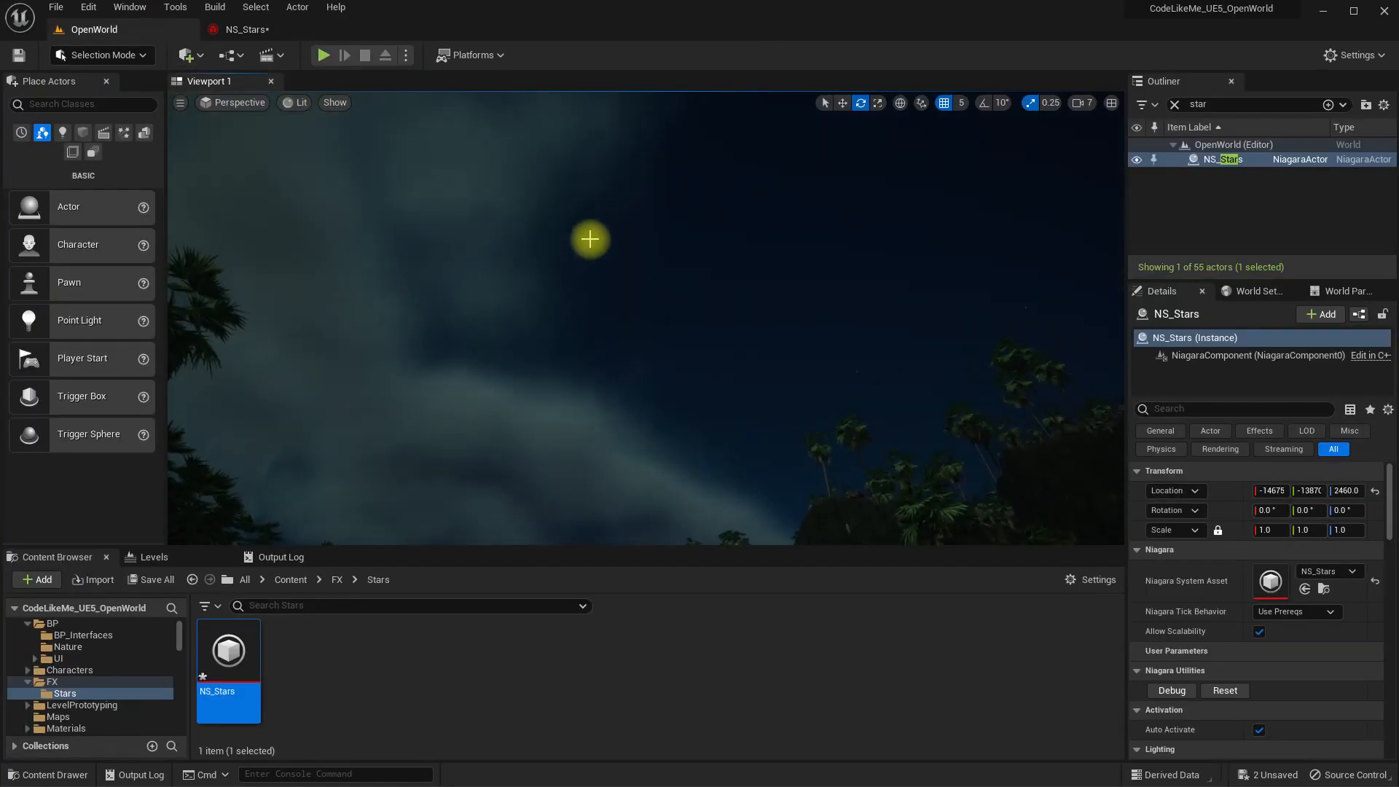
{"action": "right_click_drag", "start_coordinate": [645, 317], "coordinate": [721, 299]}
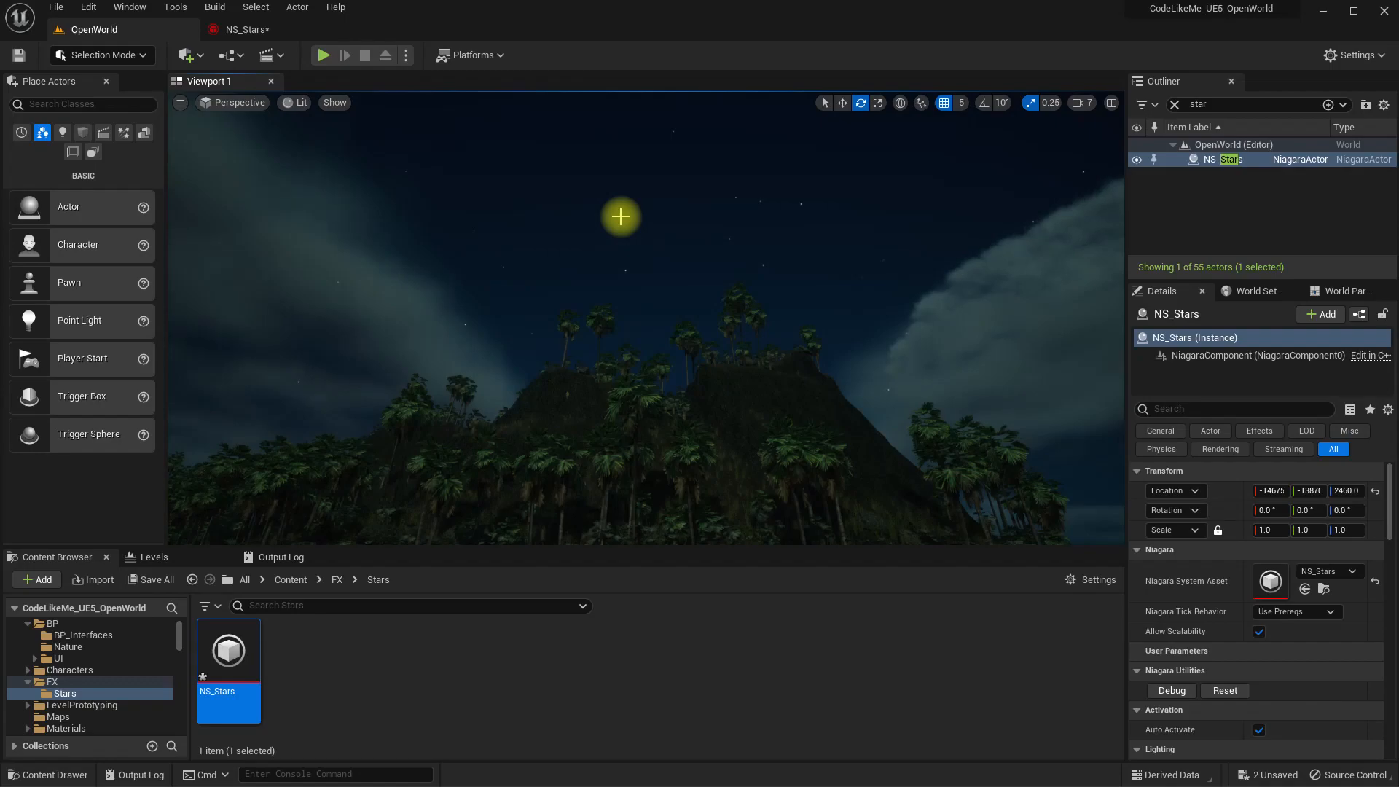
{"action": "right_click_drag", "start_coordinate": [620, 216], "coordinate": [655, 308]}
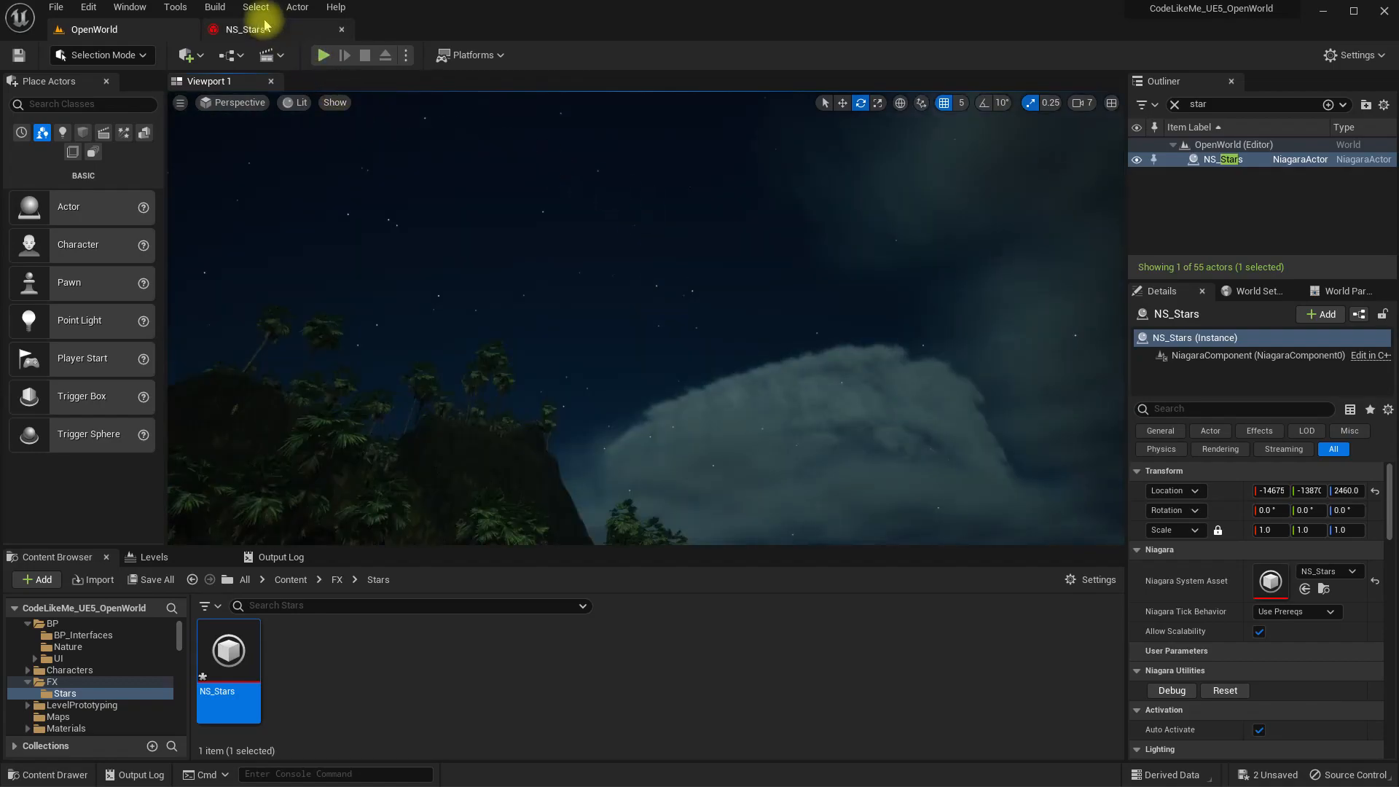
- Disable the Wind Force, Aerodynamic Drag and Solve Forces and Velocity modules in the NS_Stars HangingParticulates emitter
{"action": "left_click", "coordinate": [240, 29]}
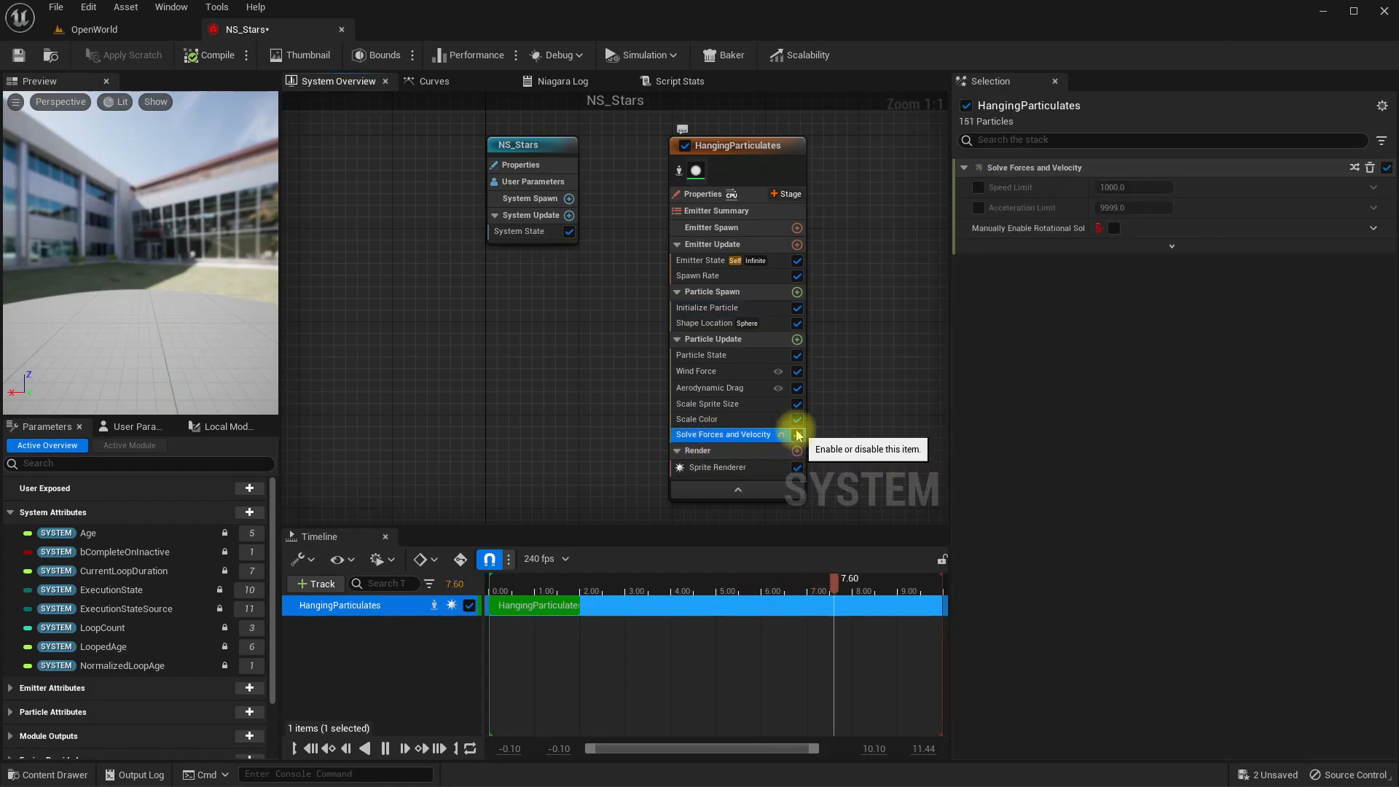
{"action": "left_click", "coordinate": [797, 371]}
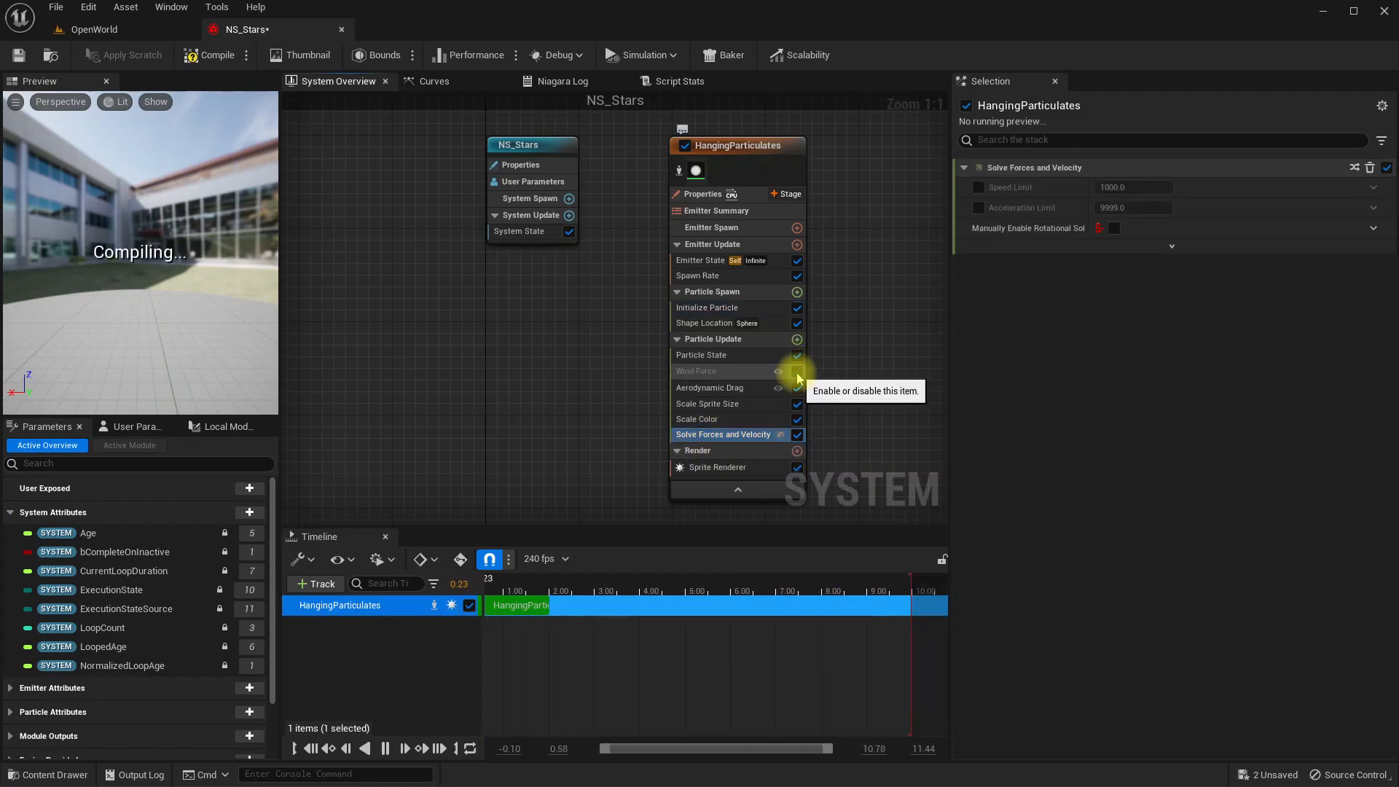
{"action": "left_click", "coordinate": [797, 388]}
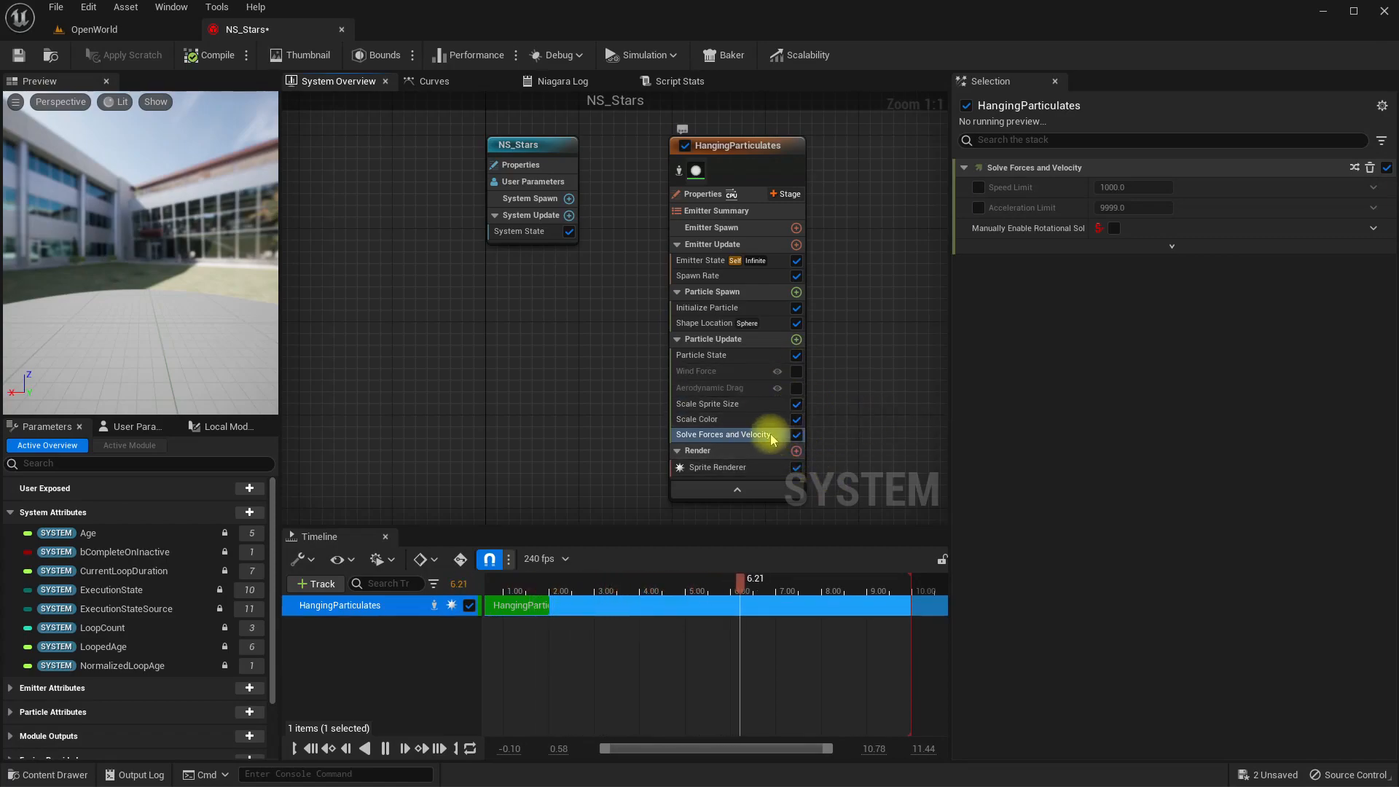
{"action": "left_click", "coordinate": [796, 435]}
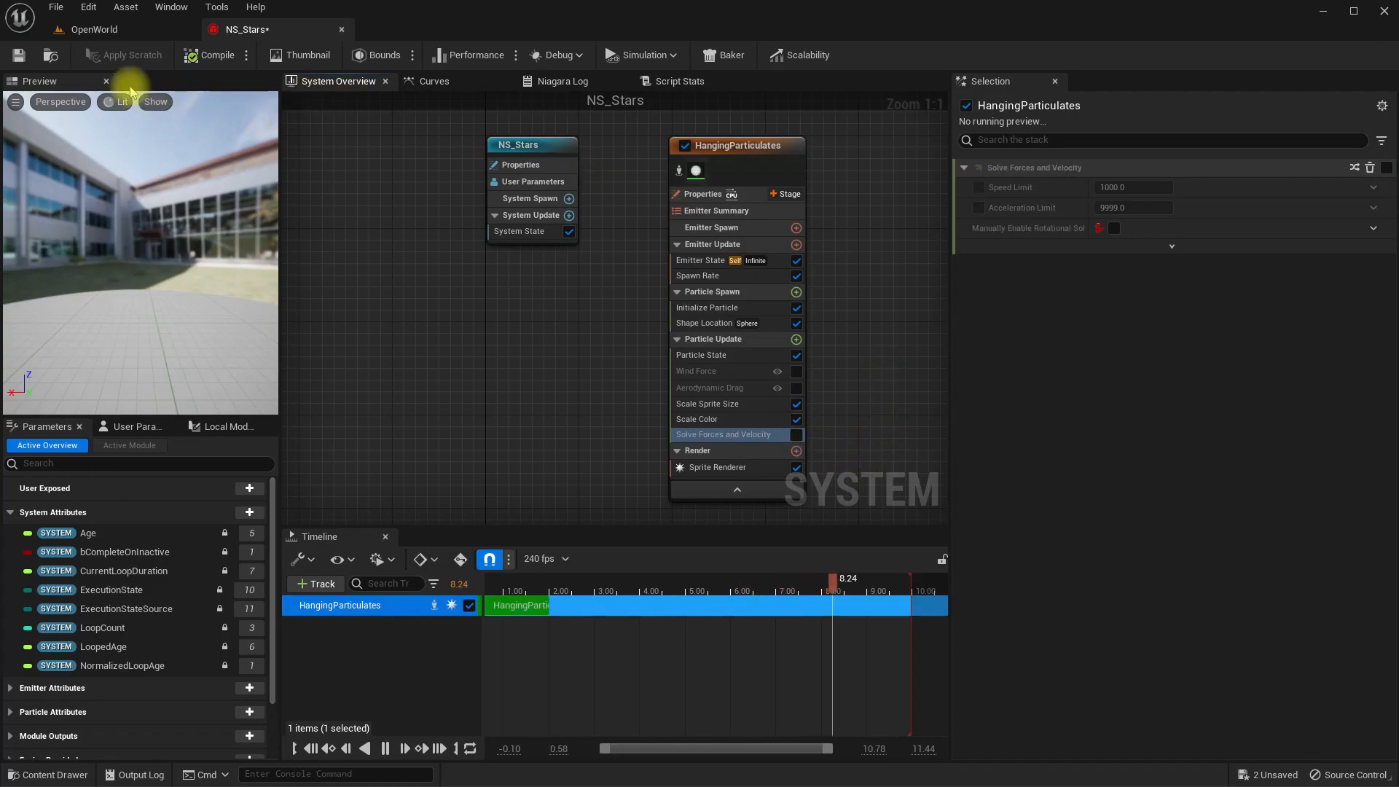
- Examine the stars over the mountain and sea in the full-screen OpenWorld viewport with the force modules disabled
{"action": "left_click", "coordinate": [109, 29]}
{"action": "right_click_drag", "start_coordinate": [696, 344], "coordinate": [1099, 397]}
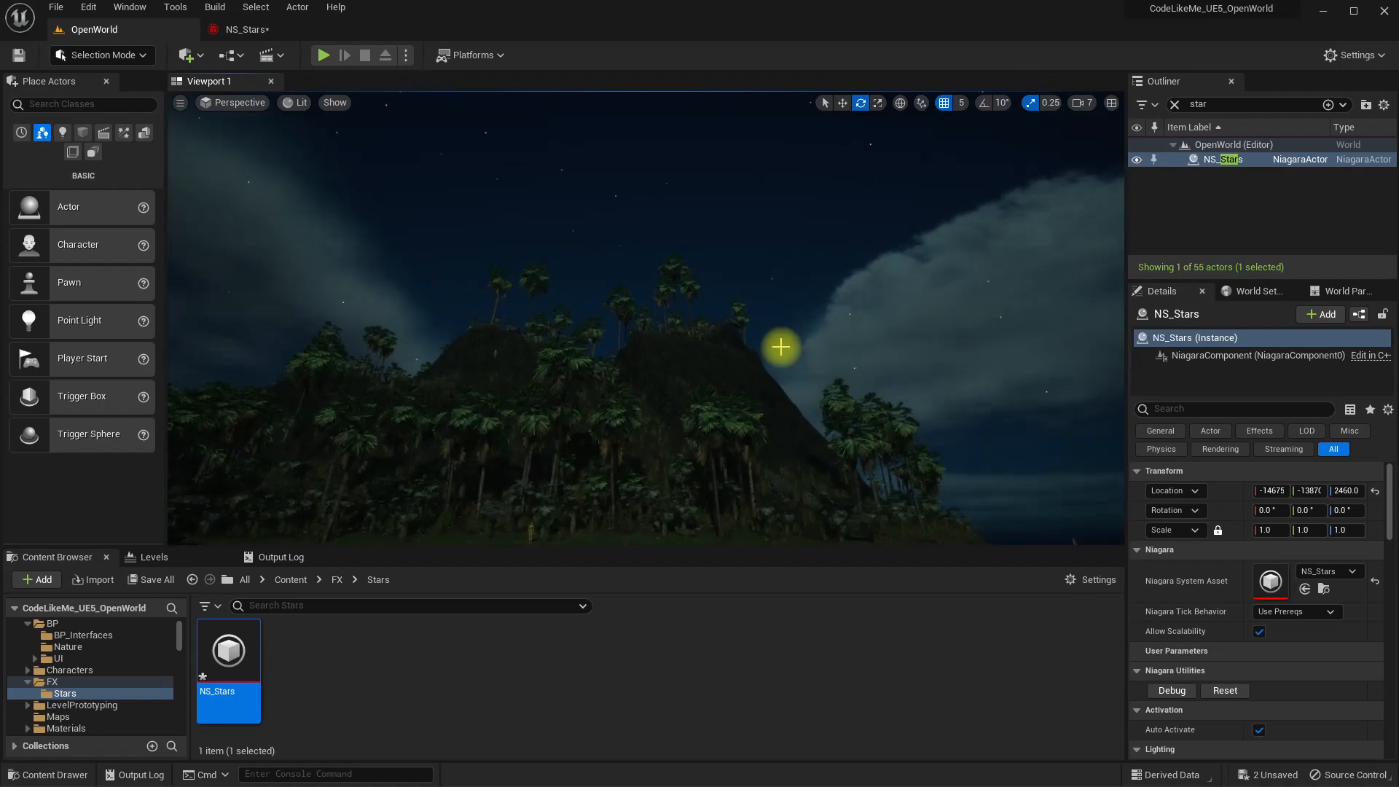
{"action": "key", "text": "F11"}
{"action": "right_click_drag", "start_coordinate": [700, 393], "coordinate": [832, 412]}
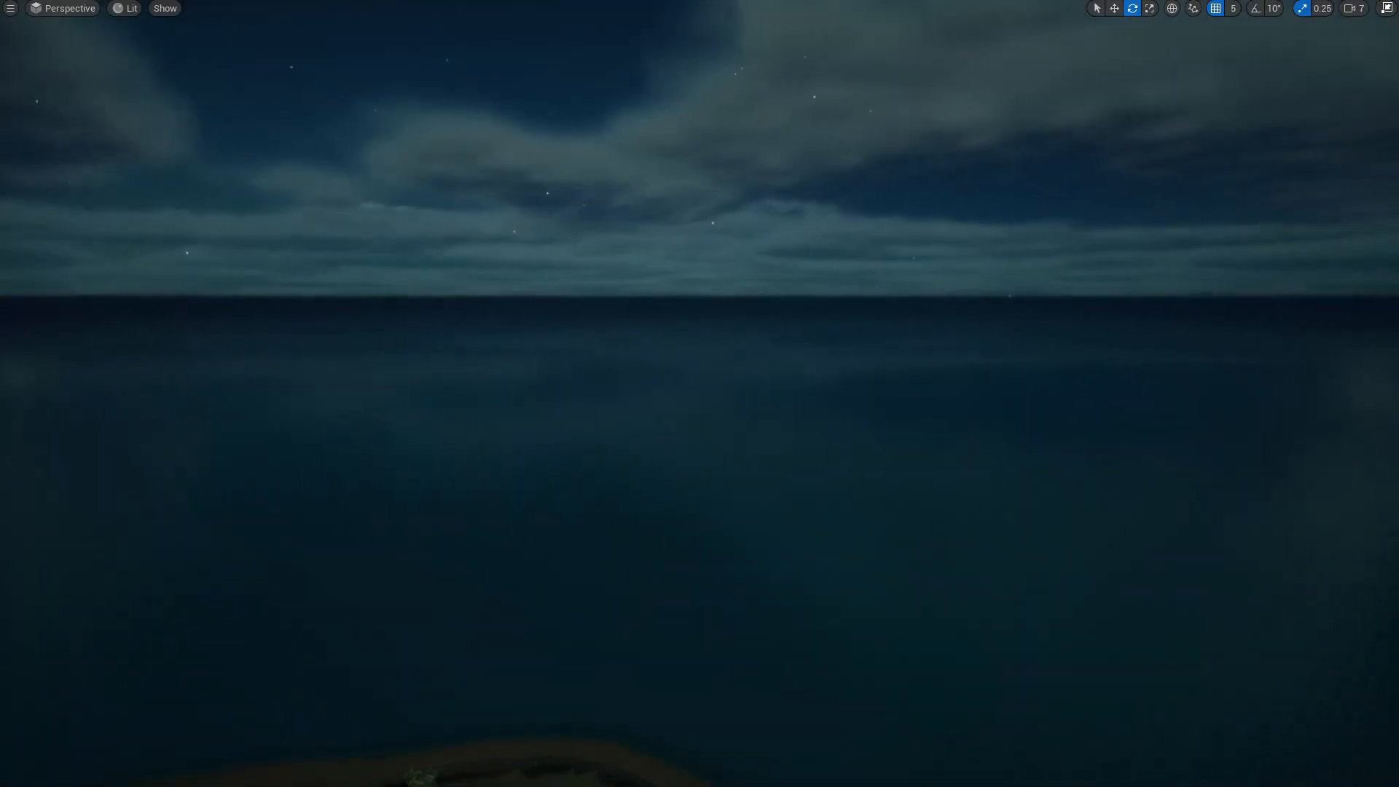
{"action": "key", "text": "q"}
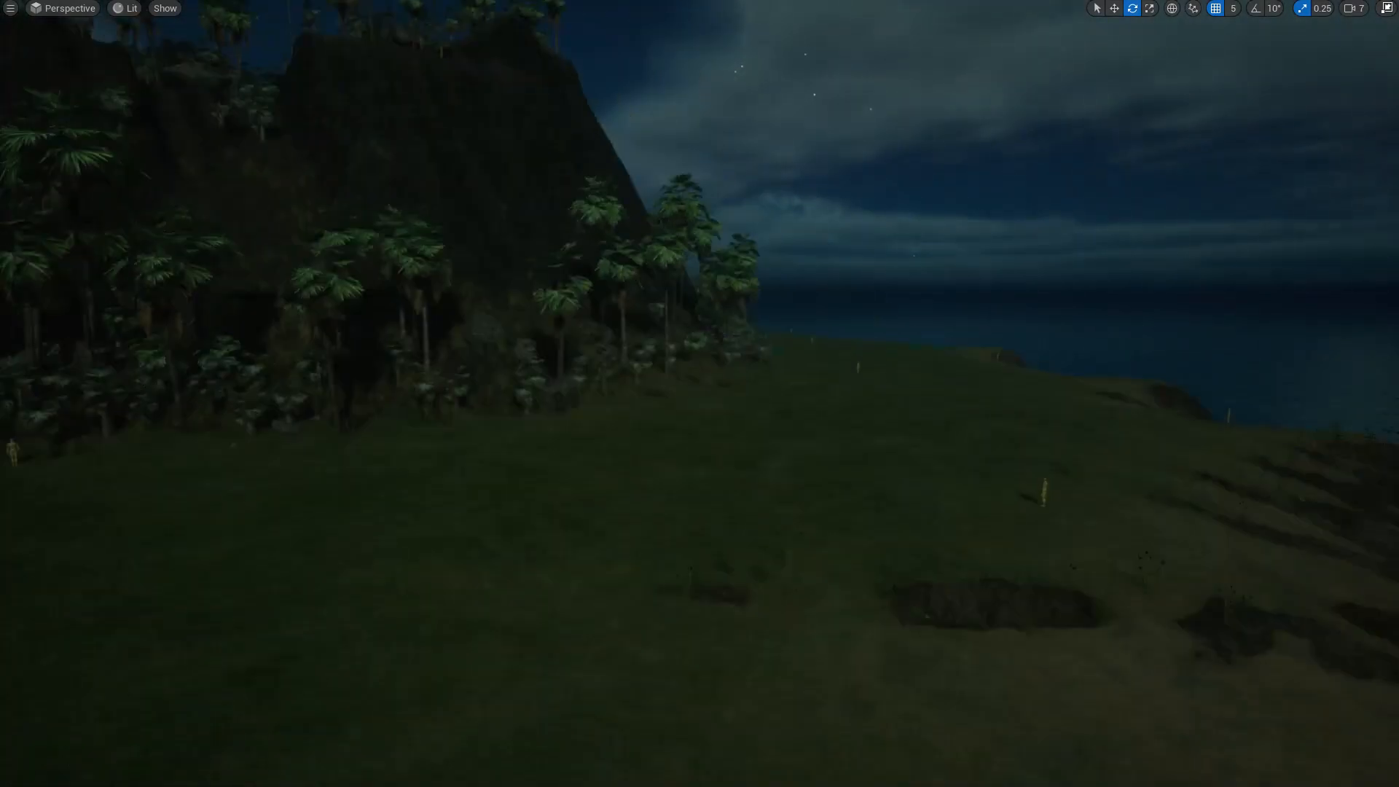
{"action": "right_click_drag", "start_coordinate": [825, 317], "coordinate": [825, 207]}
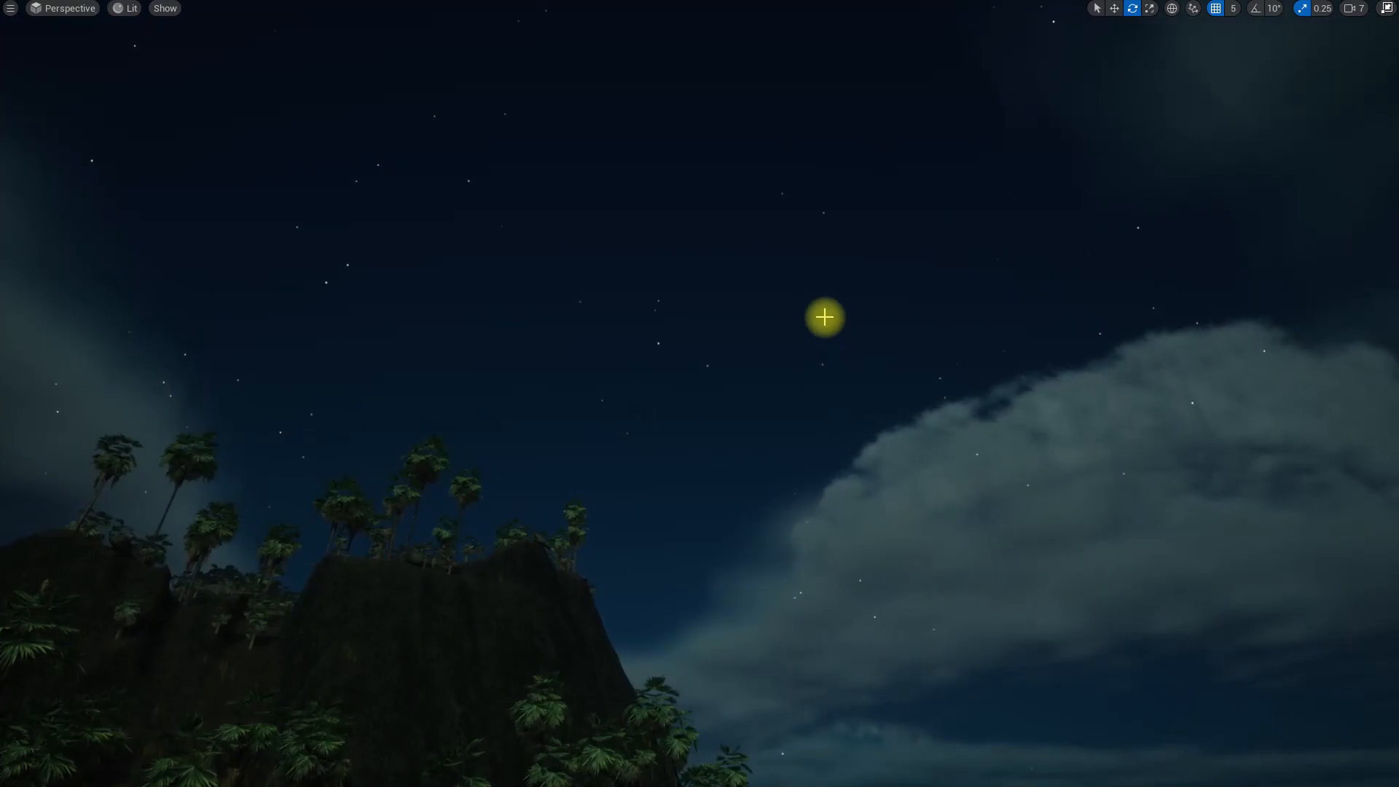
{"action": "key", "text": "F11"}
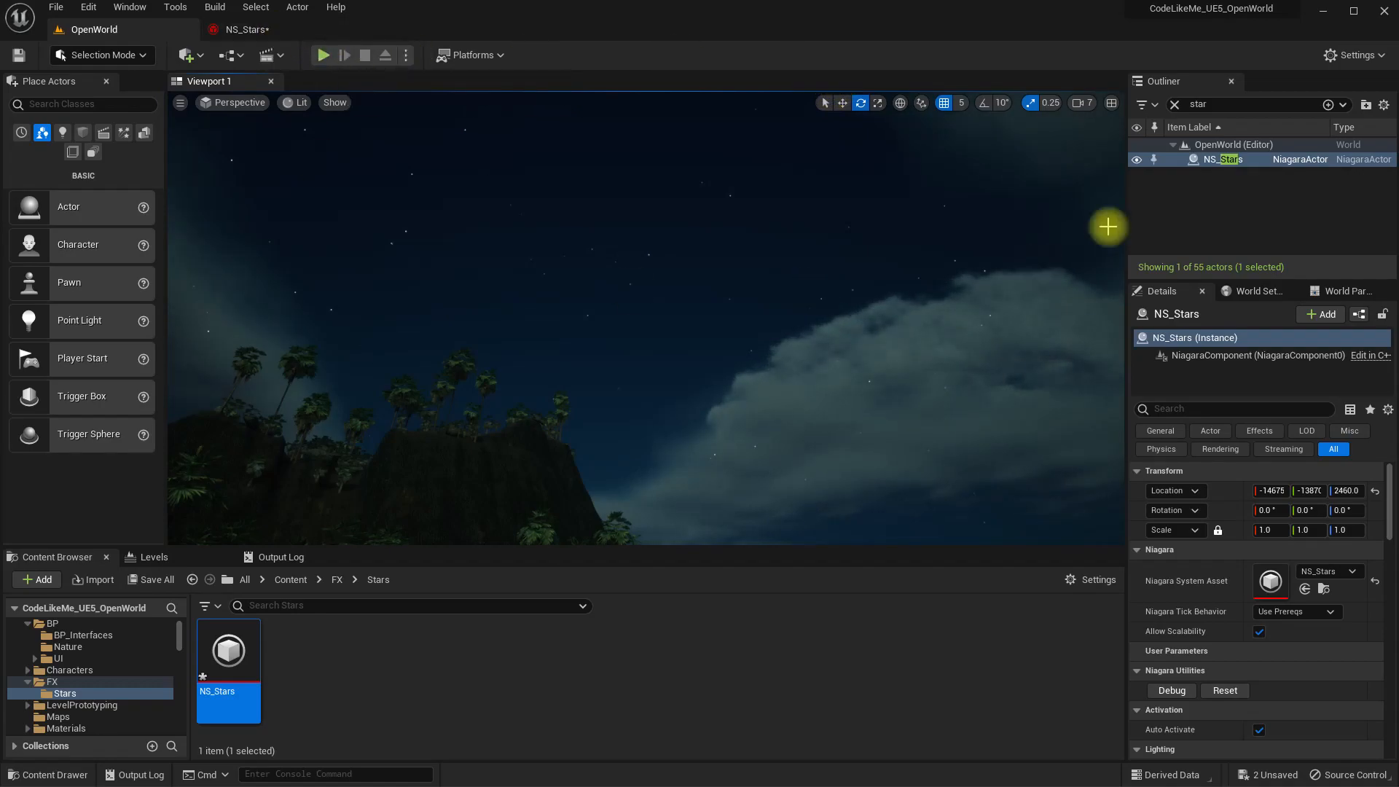
- Delete the NS_Stars actor from the OpenWorld level and check the empty sky
{"action": "left_click", "coordinate": [1222, 160]}
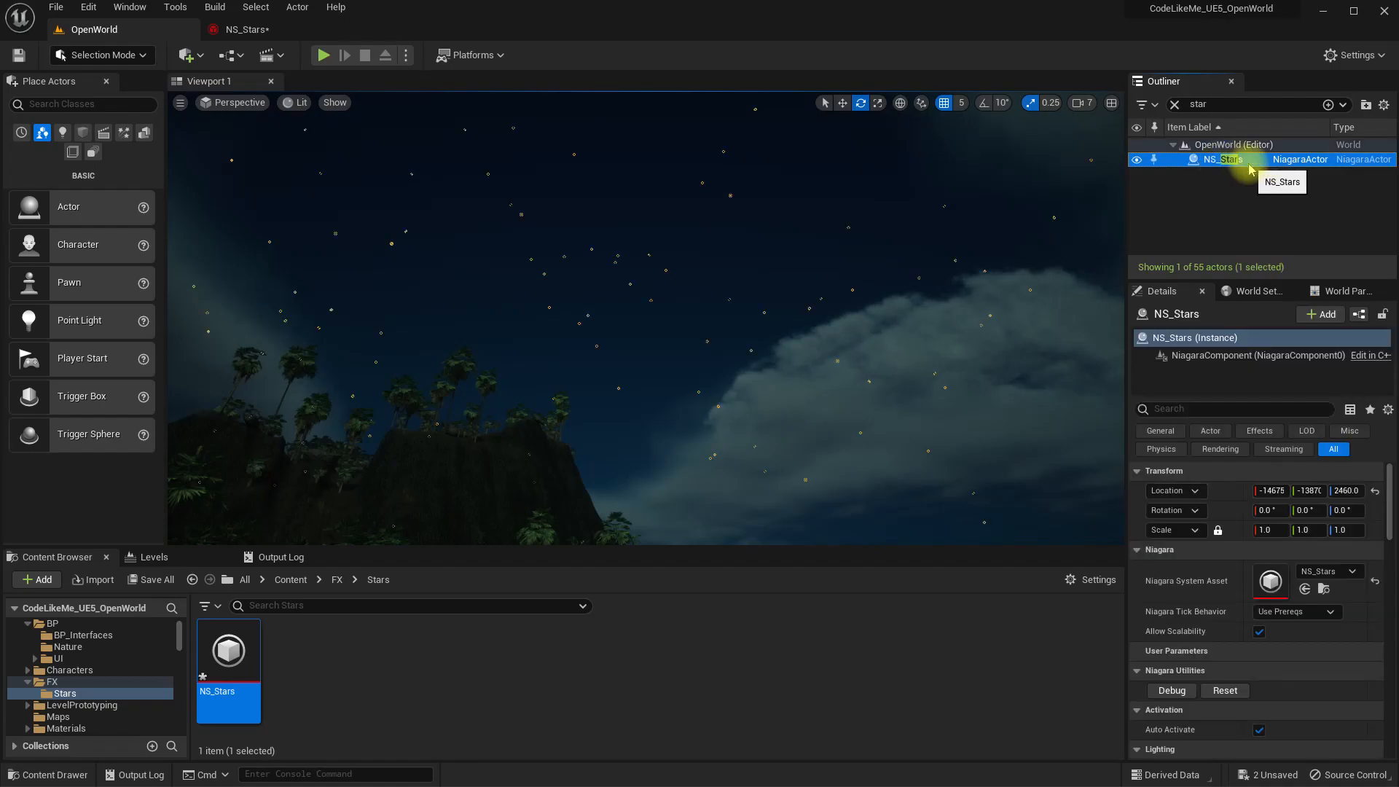
{"action": "key", "text": "Delete"}
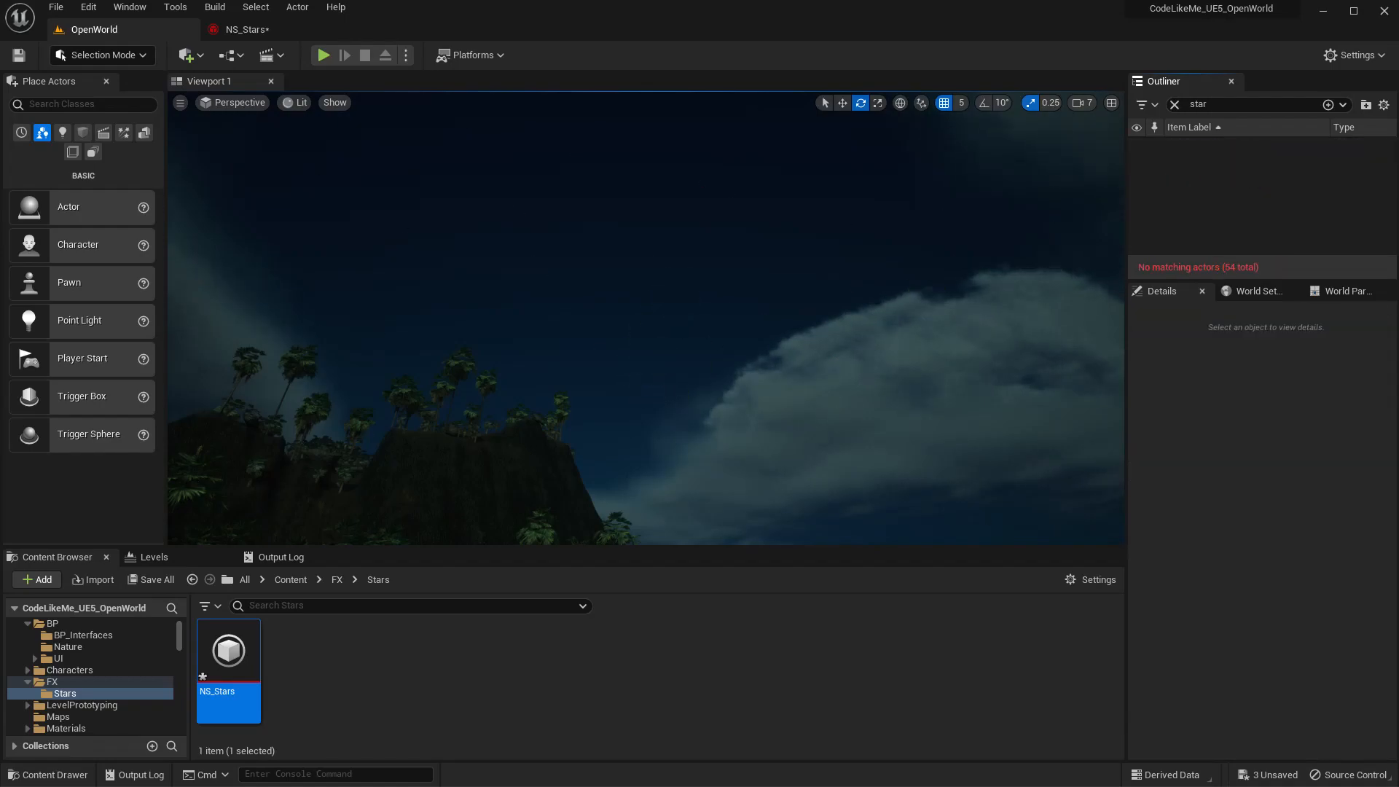
{"action": "right_click_drag", "start_coordinate": [678, 290], "coordinate": [673, 322]}
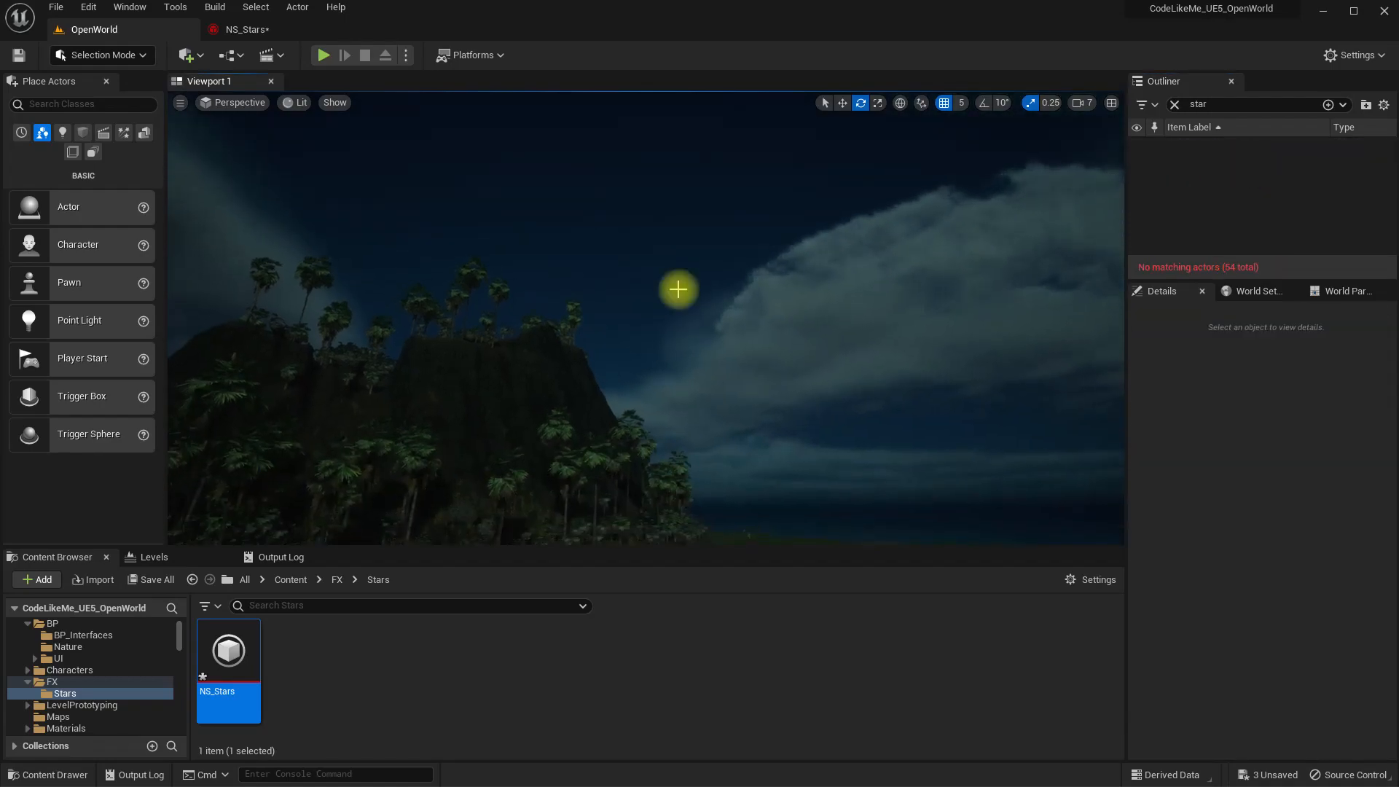
- Clear the Outliner search, open the BP_TimeOfDay Blueprint for editing and save the modified assets
{"action": "left_click", "coordinate": [1175, 105]}
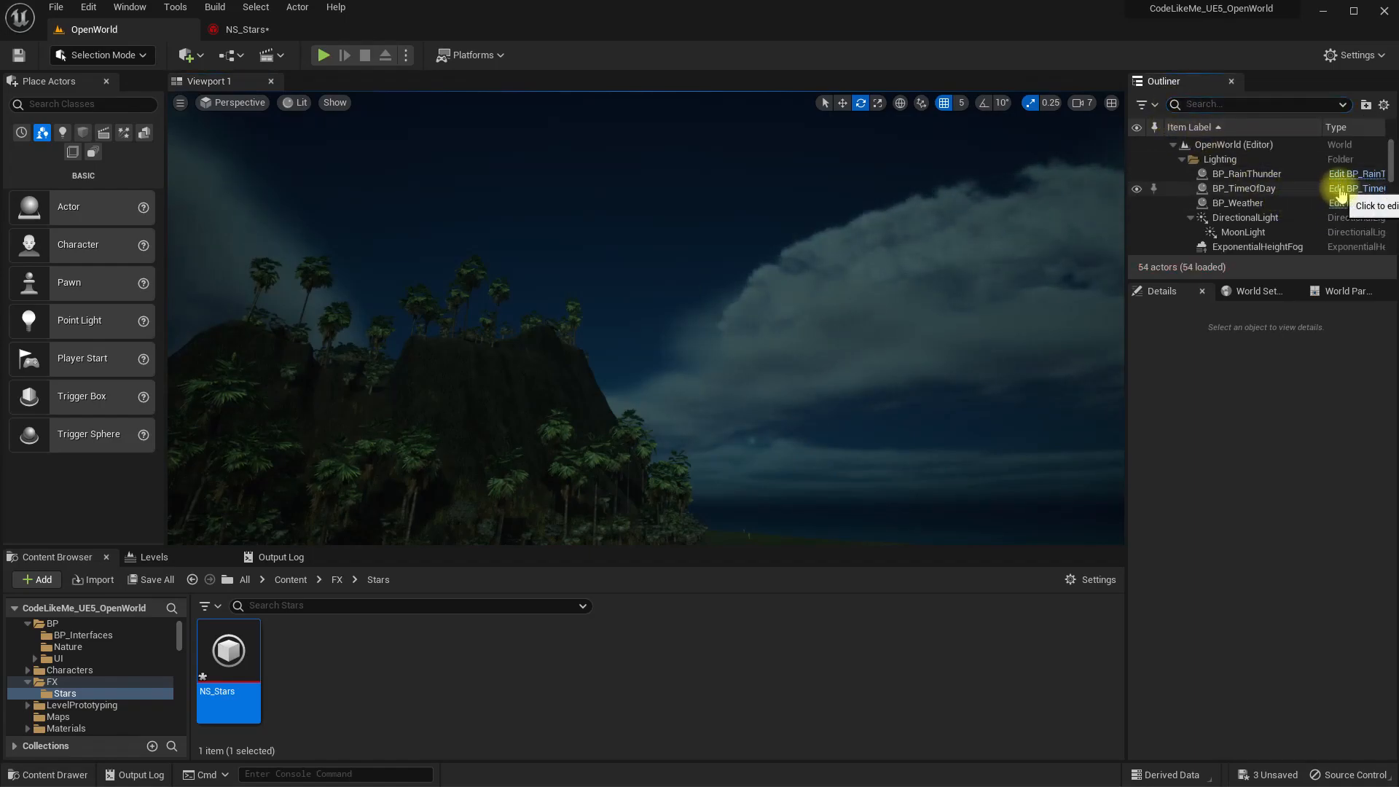
{"action": "left_click", "coordinate": [1373, 193]}
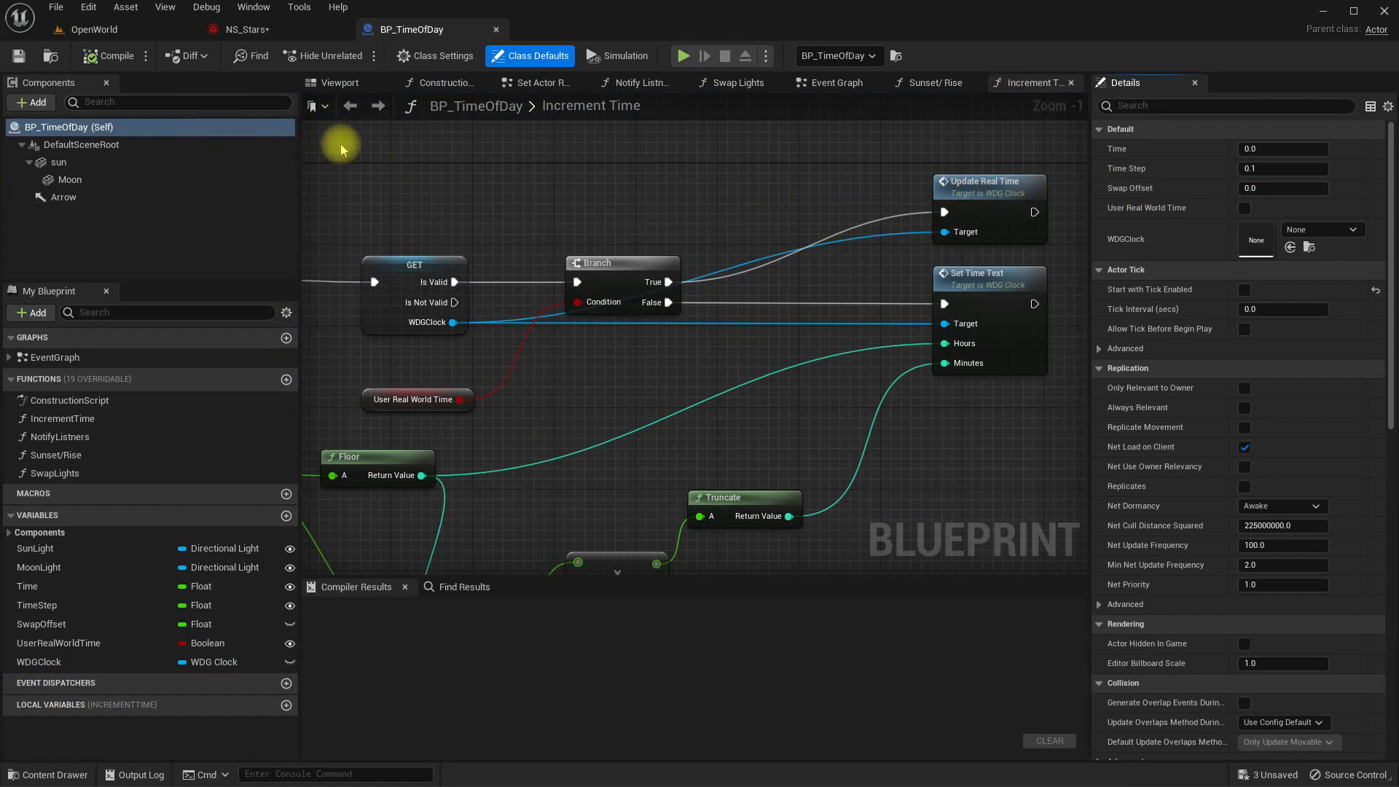
{"action": "key", "text": "ctrl+s"}
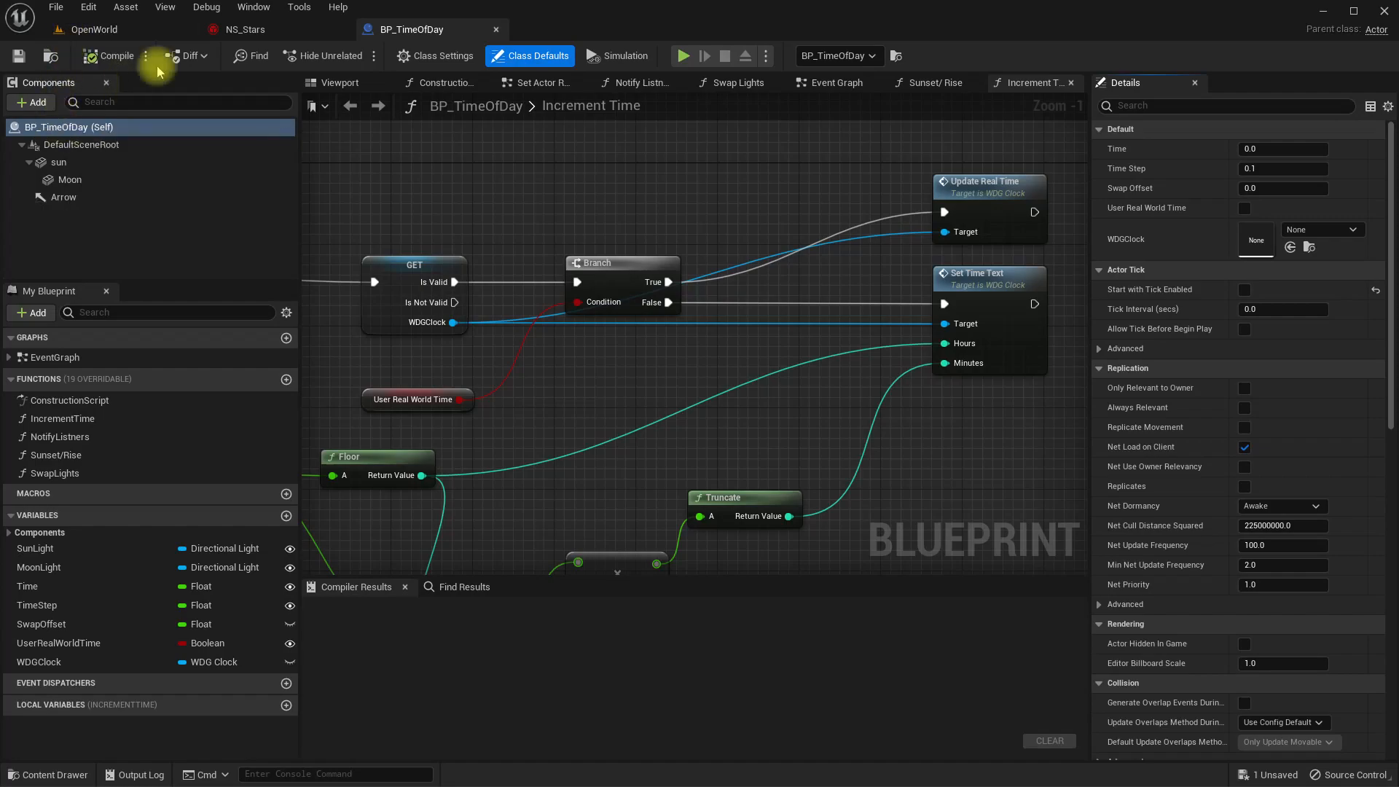
- Add the NS_Stars system from the FX/Stars folder as a component of BP_TimeOfDay, with Auto Activate turned off
{"action": "left_click", "coordinate": [204, 33]}
{"action": "left_click", "coordinate": [100, 53]}
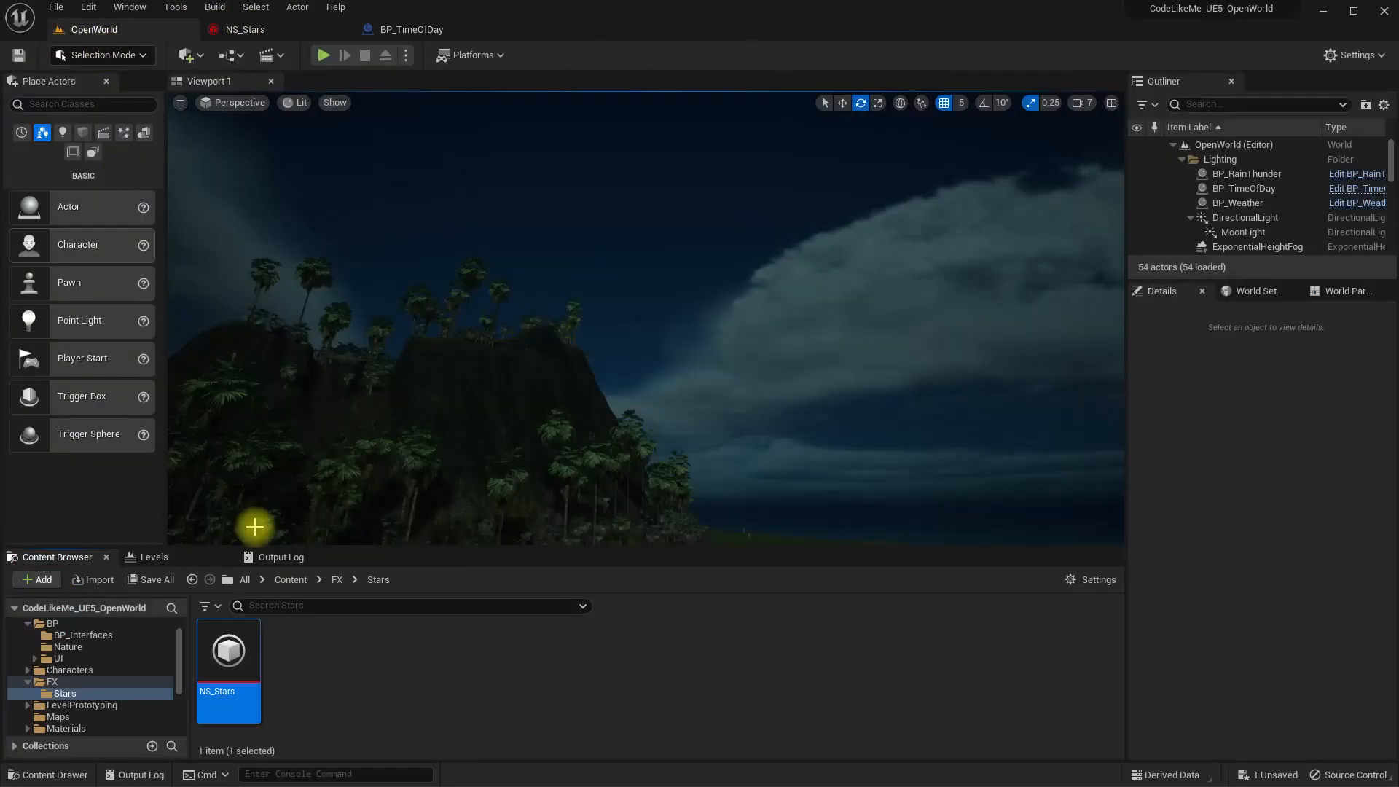
{"action": "left_click_drag", "start_coordinate": [233, 652], "coordinate": [104, 214]}
{"action": "left_click", "coordinate": [104, 214]}
{"action": "left_click", "coordinate": [330, 82]}
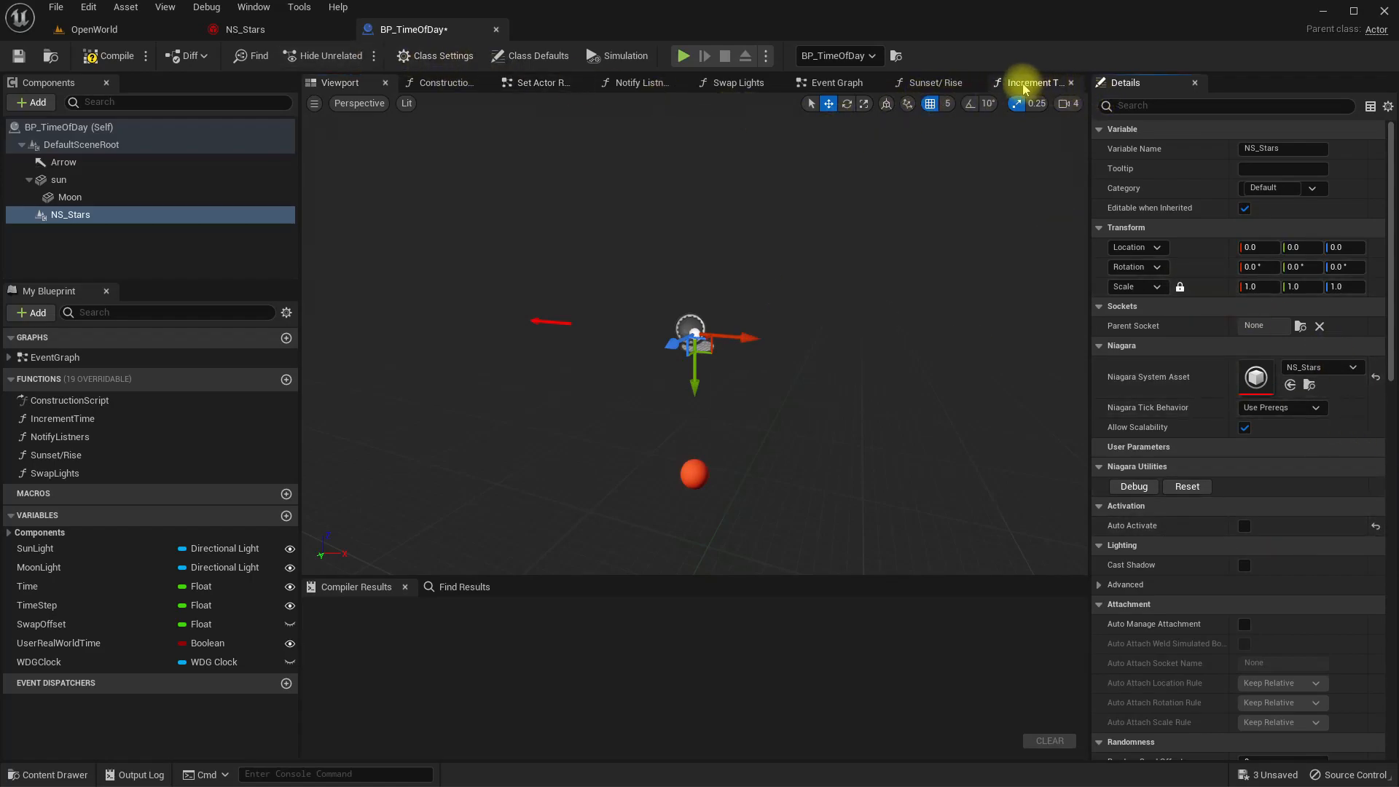
- Widen the Sunset and Sunrise comment boxes in the Sunset/Rise function past their final Set Hidden in Game nodes
{"action": "left_click", "coordinate": [936, 82]}
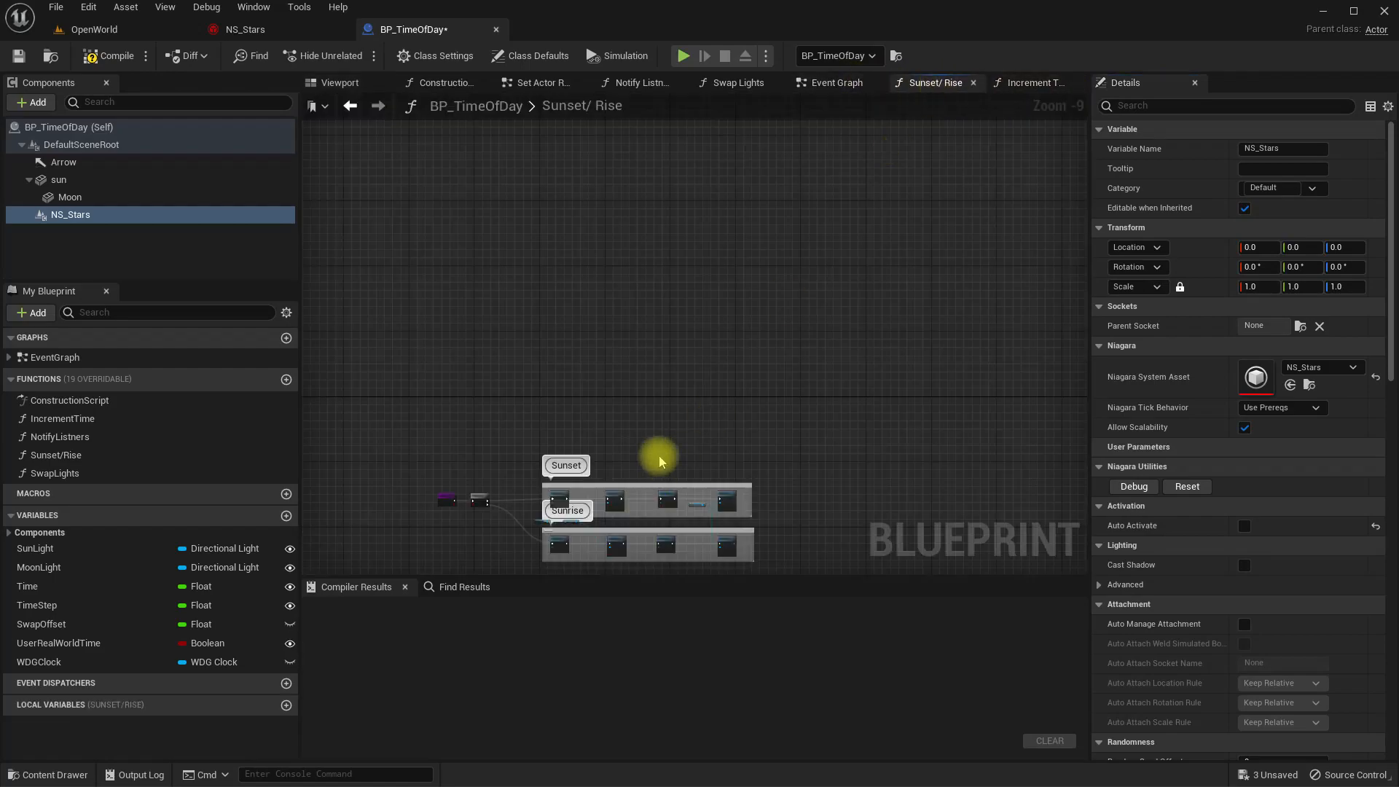
{"action": "right_click_drag", "start_coordinate": [659, 462], "coordinate": [612, 282]}
{"action": "scroll", "coordinate": [674, 344], "scroll_direction": "up", "scroll_amount": 6}
{"action": "right_click_drag", "start_coordinate": [895, 315], "coordinate": [764, 326]}
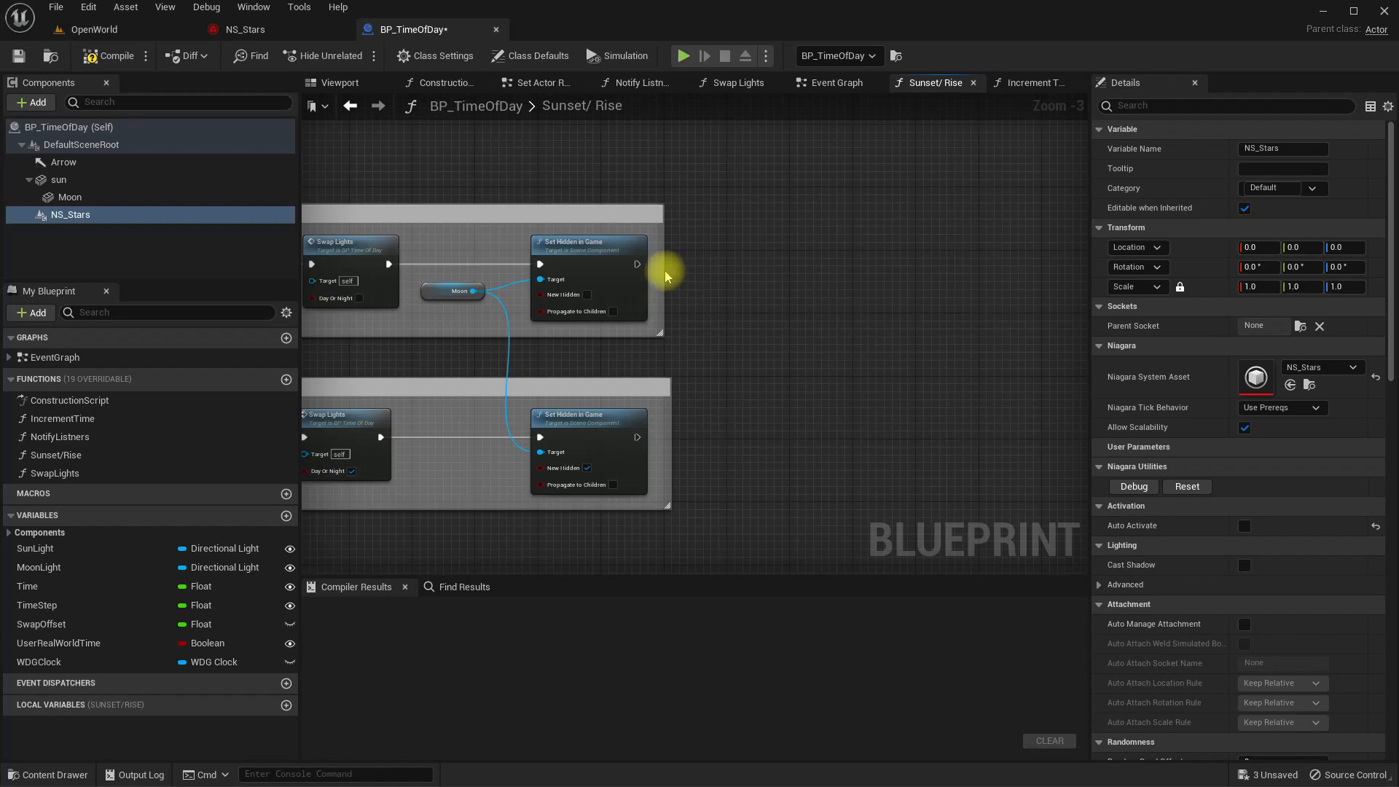
{"action": "left_click_drag", "start_coordinate": [680, 270], "coordinate": [947, 328]}
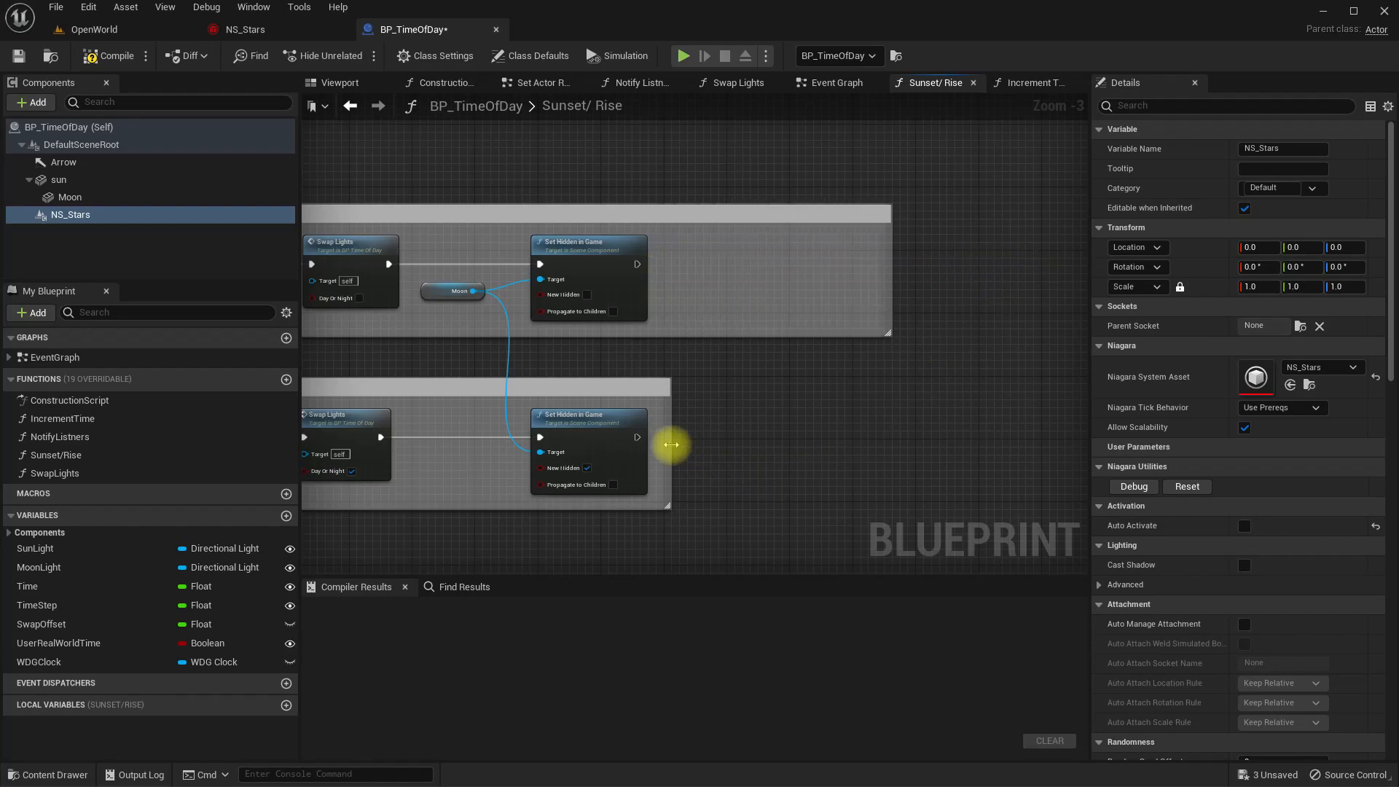
{"action": "left_click_drag", "start_coordinate": [671, 444], "coordinate": [1023, 436]}
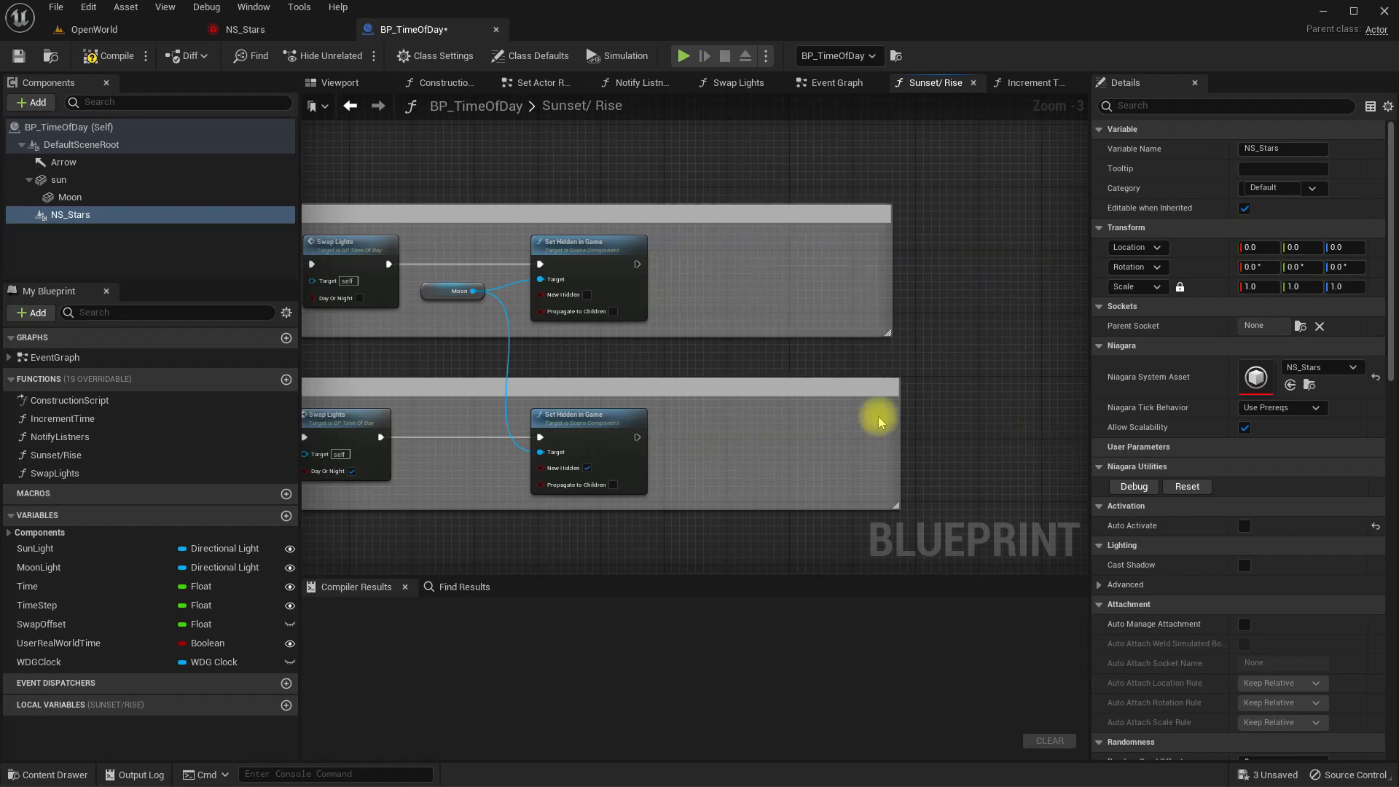
{"action": "scroll", "coordinate": [642, 362], "scroll_direction": "down", "scroll_amount": 2}
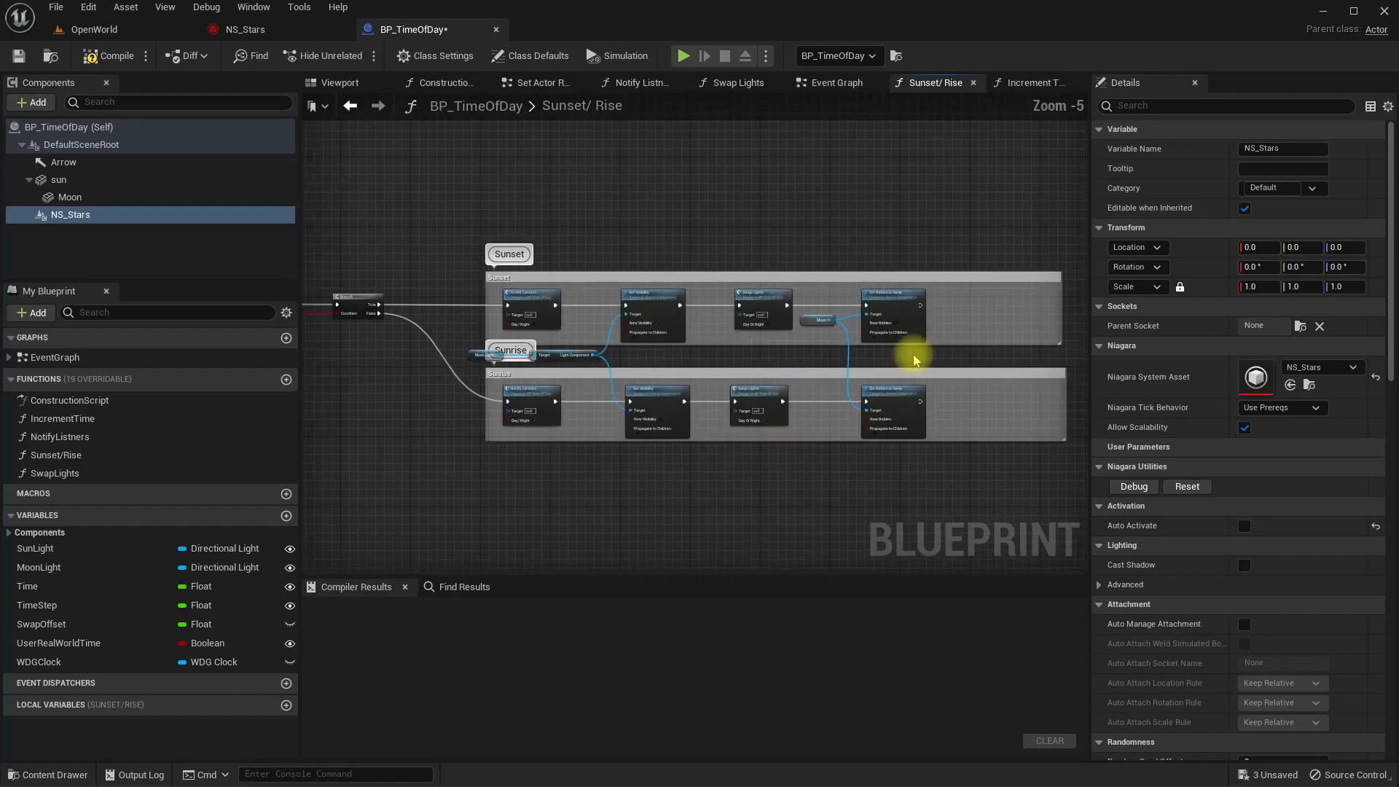
- Add an NS_Stars reference with an Activate node, and wire it after the Set Hidden in Game node in the Sunset section
{"action": "scroll", "coordinate": [712, 321], "scroll_direction": "up", "scroll_amount": 2}
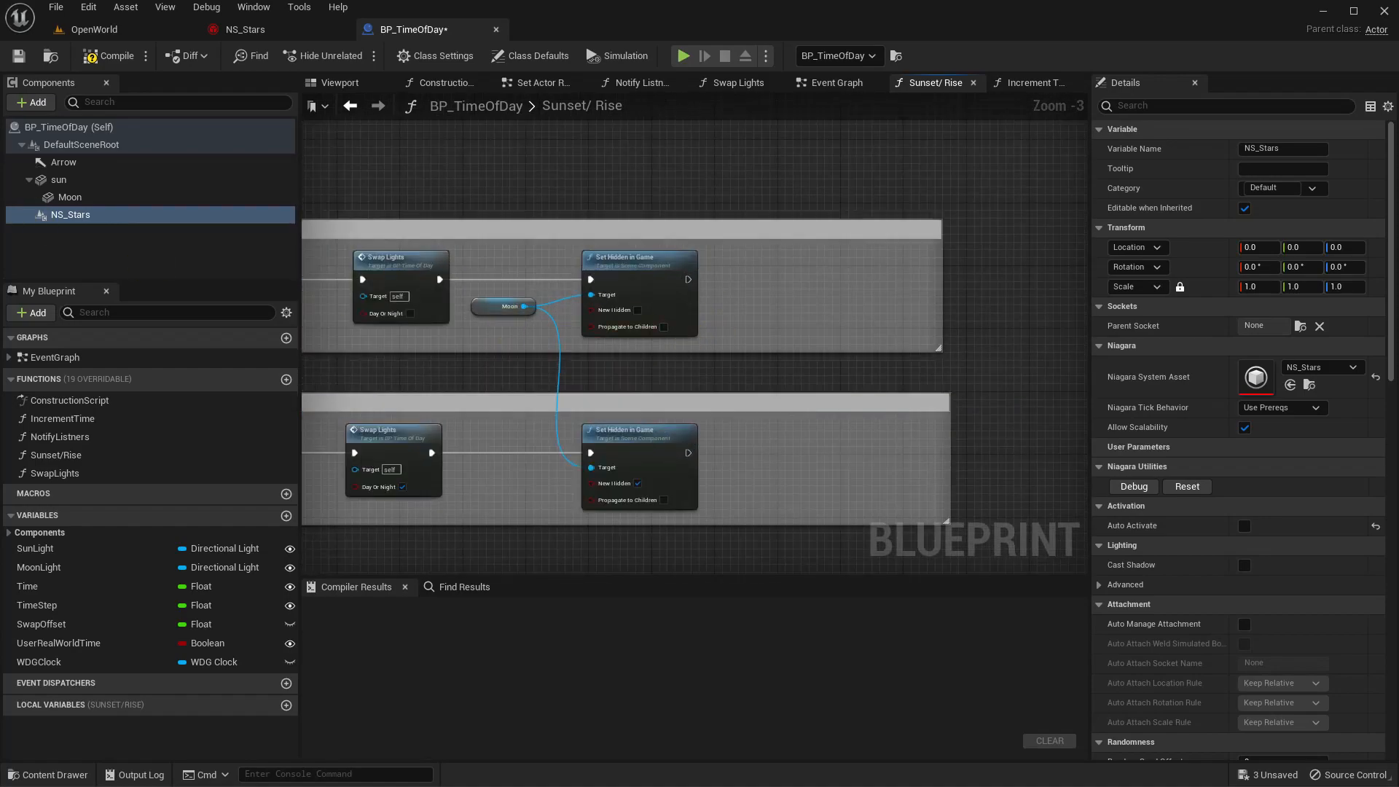
{"action": "left_click_drag", "start_coordinate": [59, 215], "coordinate": [724, 381]}
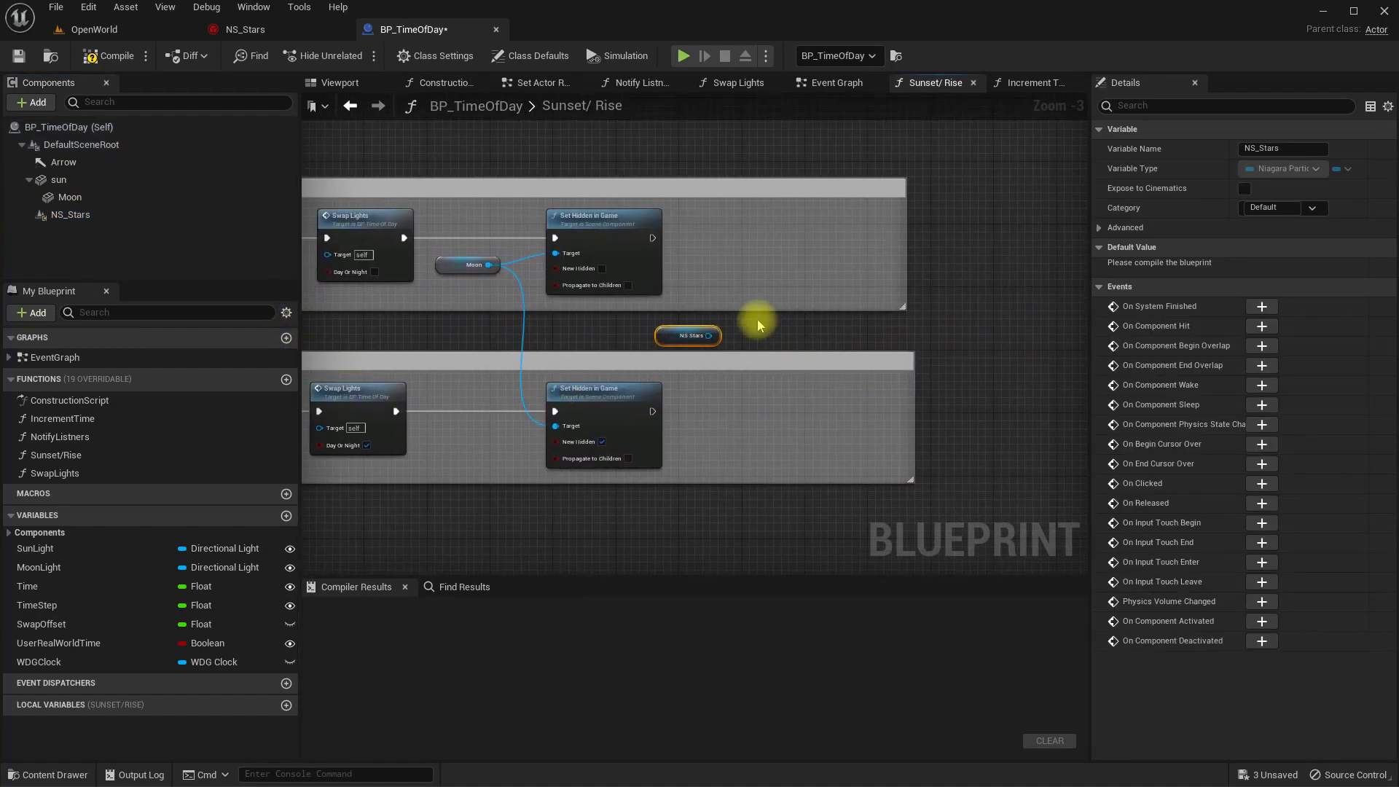
{"action": "right_click_drag", "start_coordinate": [757, 321], "coordinate": [730, 375]}
{"action": "left_click_drag", "start_coordinate": [697, 383], "coordinate": [748, 312]}
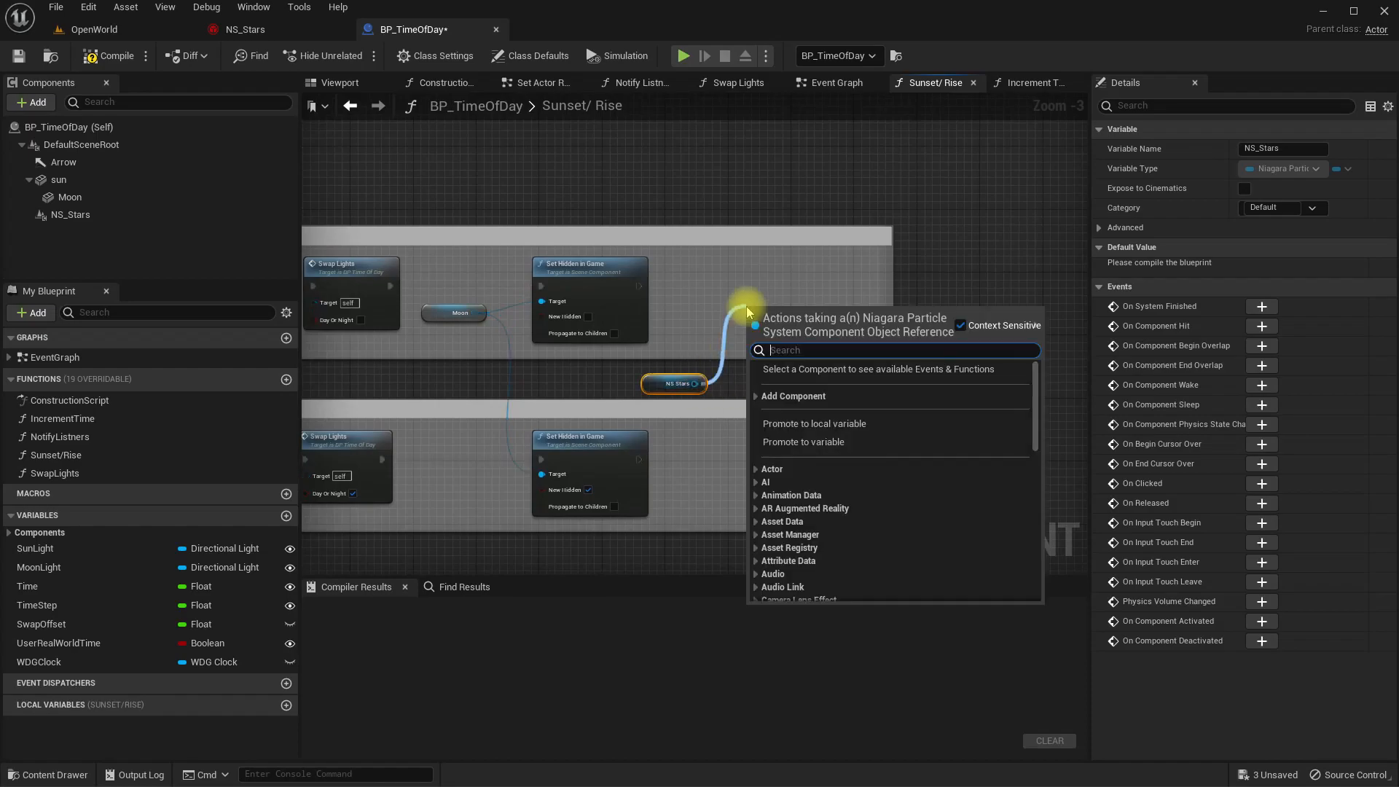
{"action": "type", "text": "activat"}
{"action": "key", "text": "Return"}
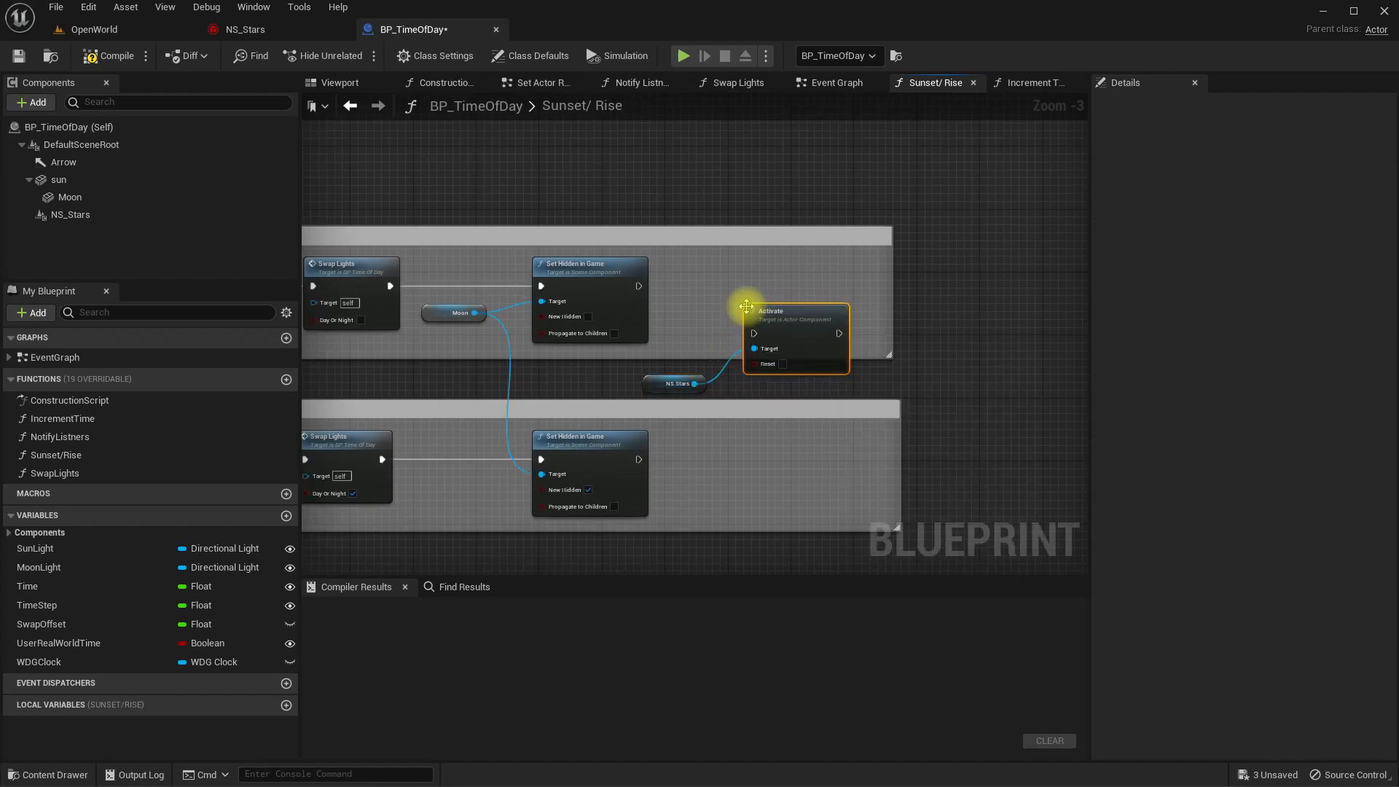
{"action": "left_click_drag", "start_coordinate": [639, 286], "coordinate": [819, 280]}
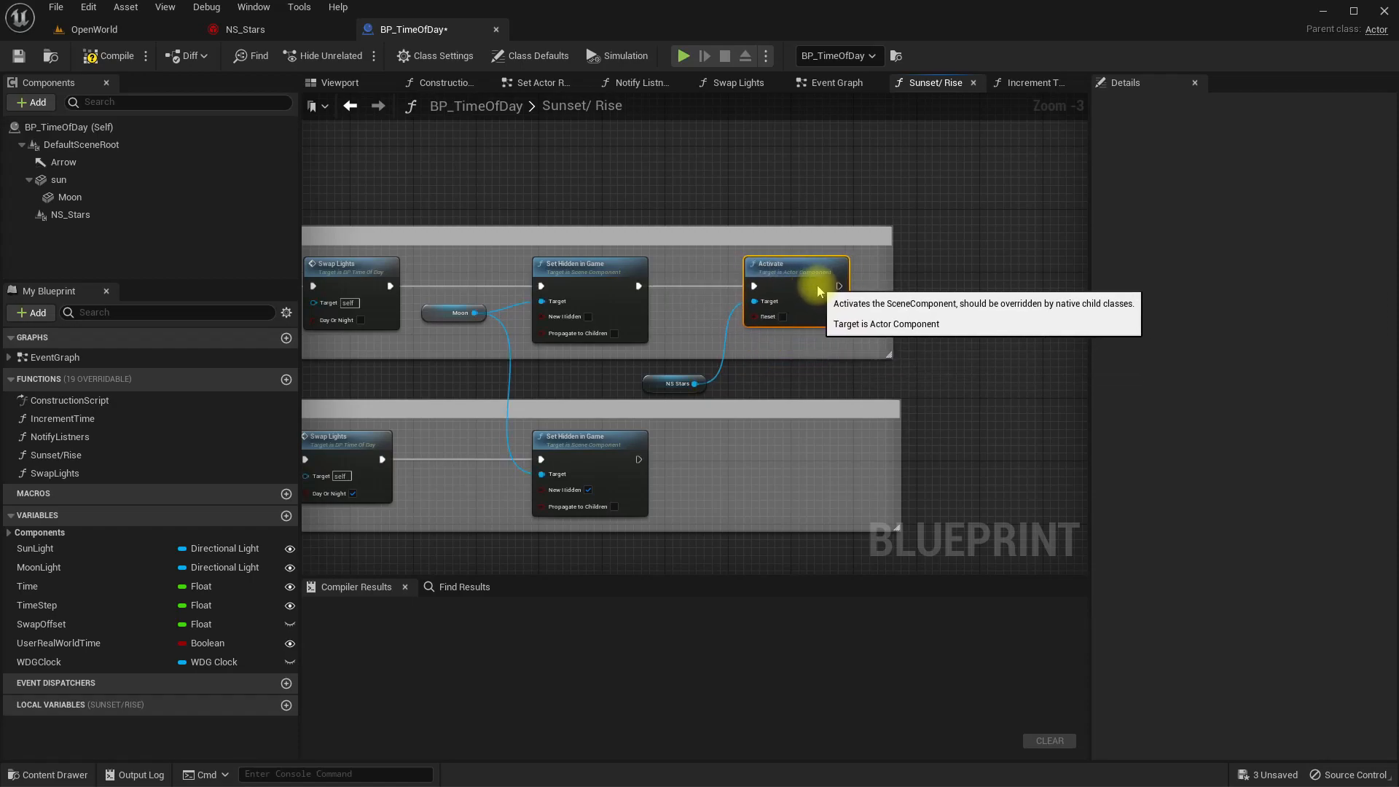
- Add a Deactivate node targeting NS_Stars after the Set Hidden in Game node in the Sunrise section and compile the Blueprint
{"action": "right_click_drag", "start_coordinate": [694, 390], "coordinate": [624, 312]}
{"action": "left_click_drag", "start_coordinate": [625, 304], "coordinate": [676, 386]}
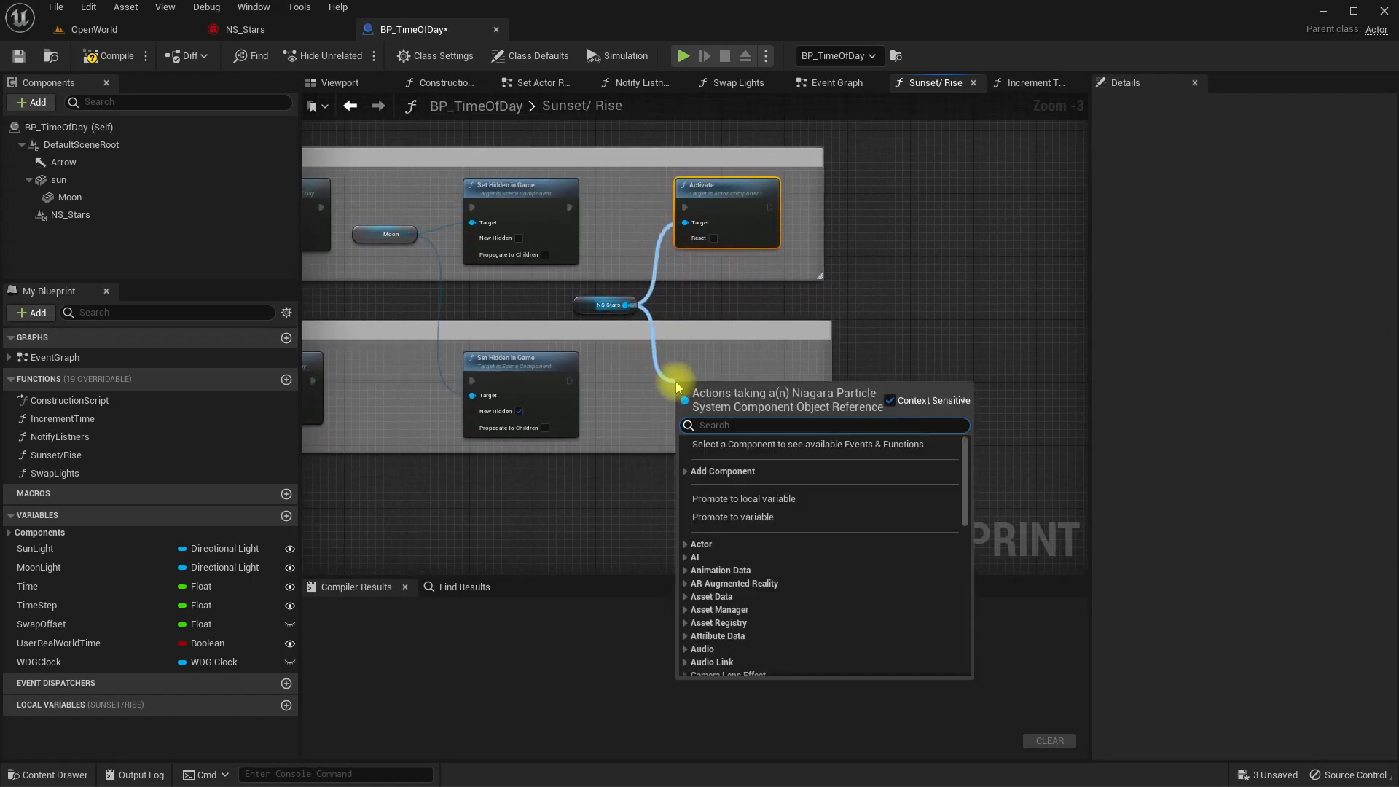
{"action": "type", "text": "deact"}
{"action": "key", "text": "Return"}
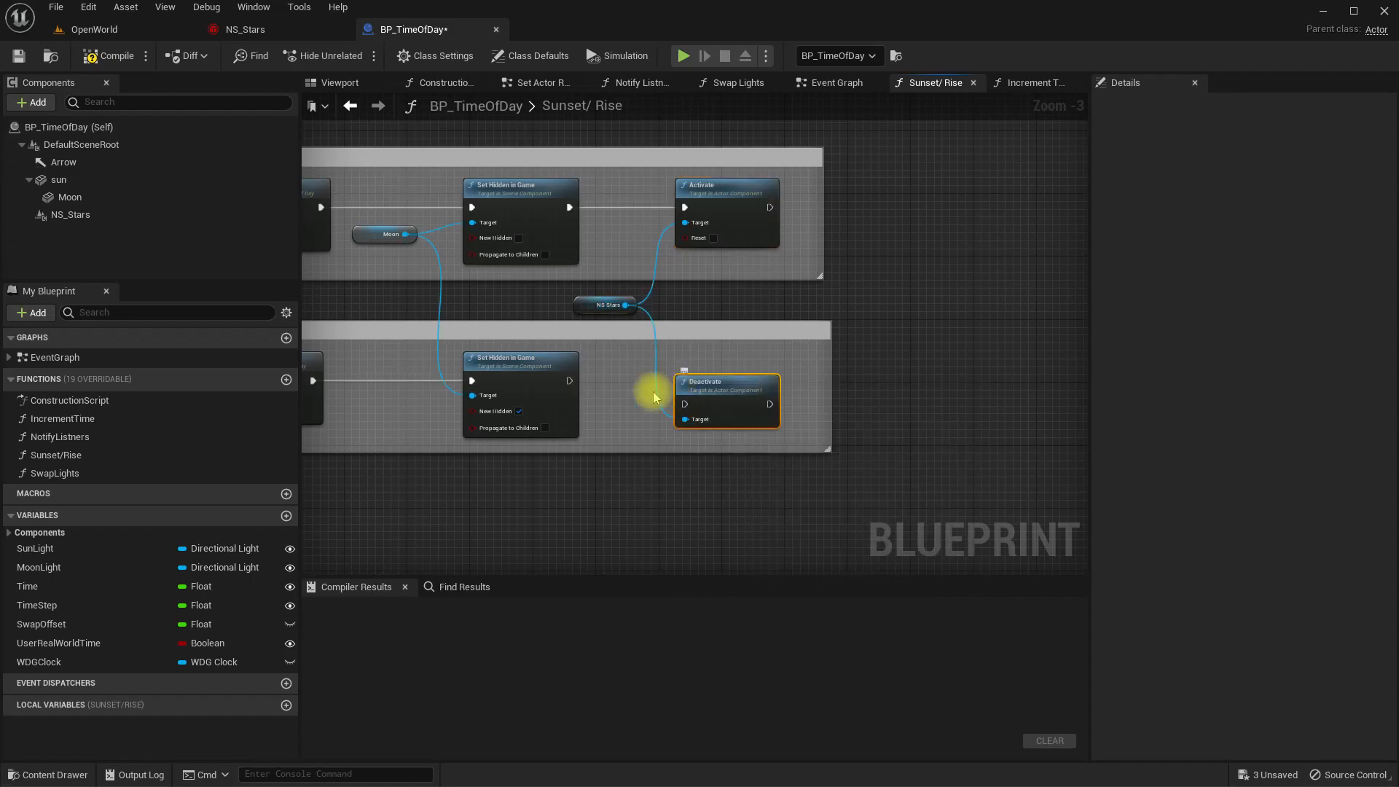
{"action": "left_click_drag", "start_coordinate": [571, 381], "coordinate": [731, 375]}
{"action": "left_click", "coordinate": [109, 55]}
- Set the Time of the BP_TimeOfDay actor in the OpenWorld level to 15.0 and start play-testing the level in full screen
{"action": "left_click", "coordinate": [94, 29]}
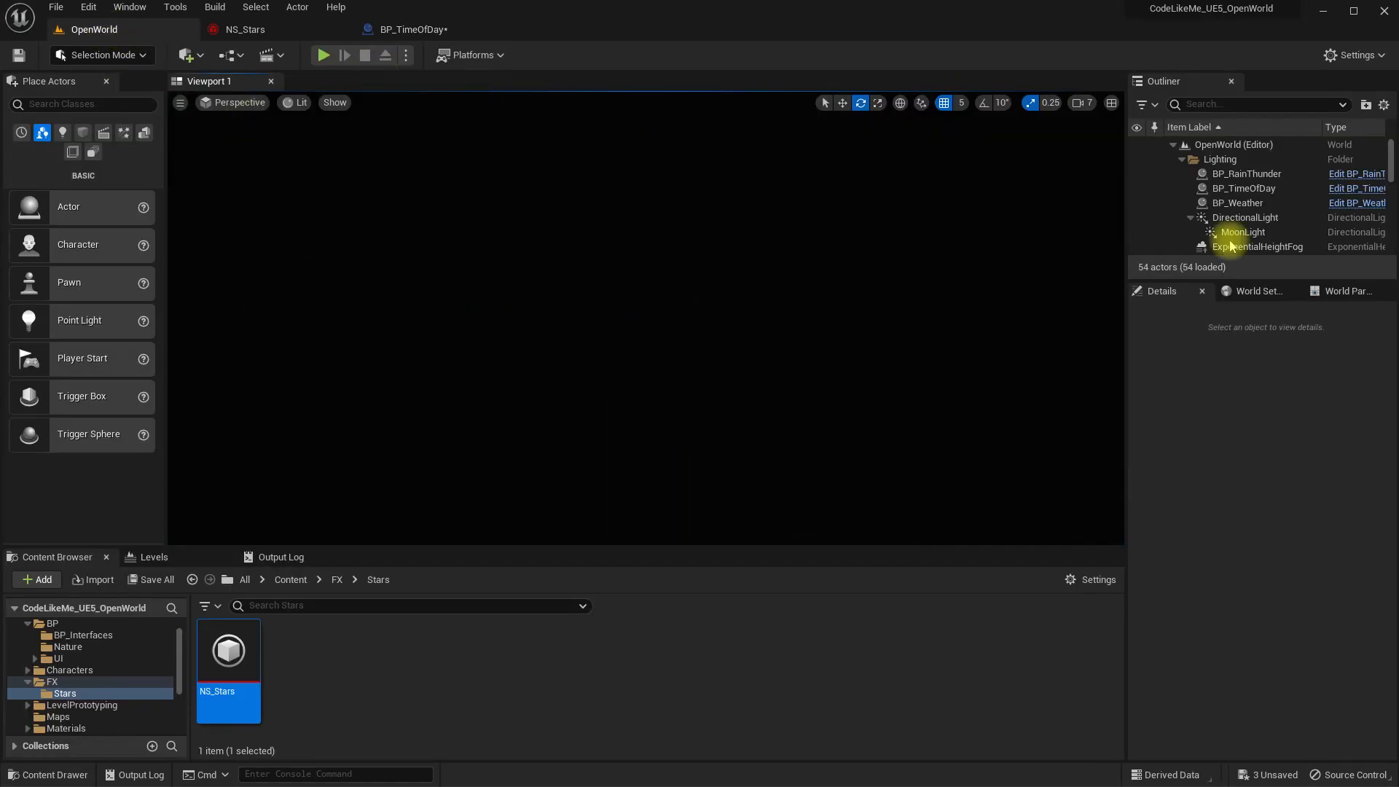
{"action": "left_click", "coordinate": [955, 536]}
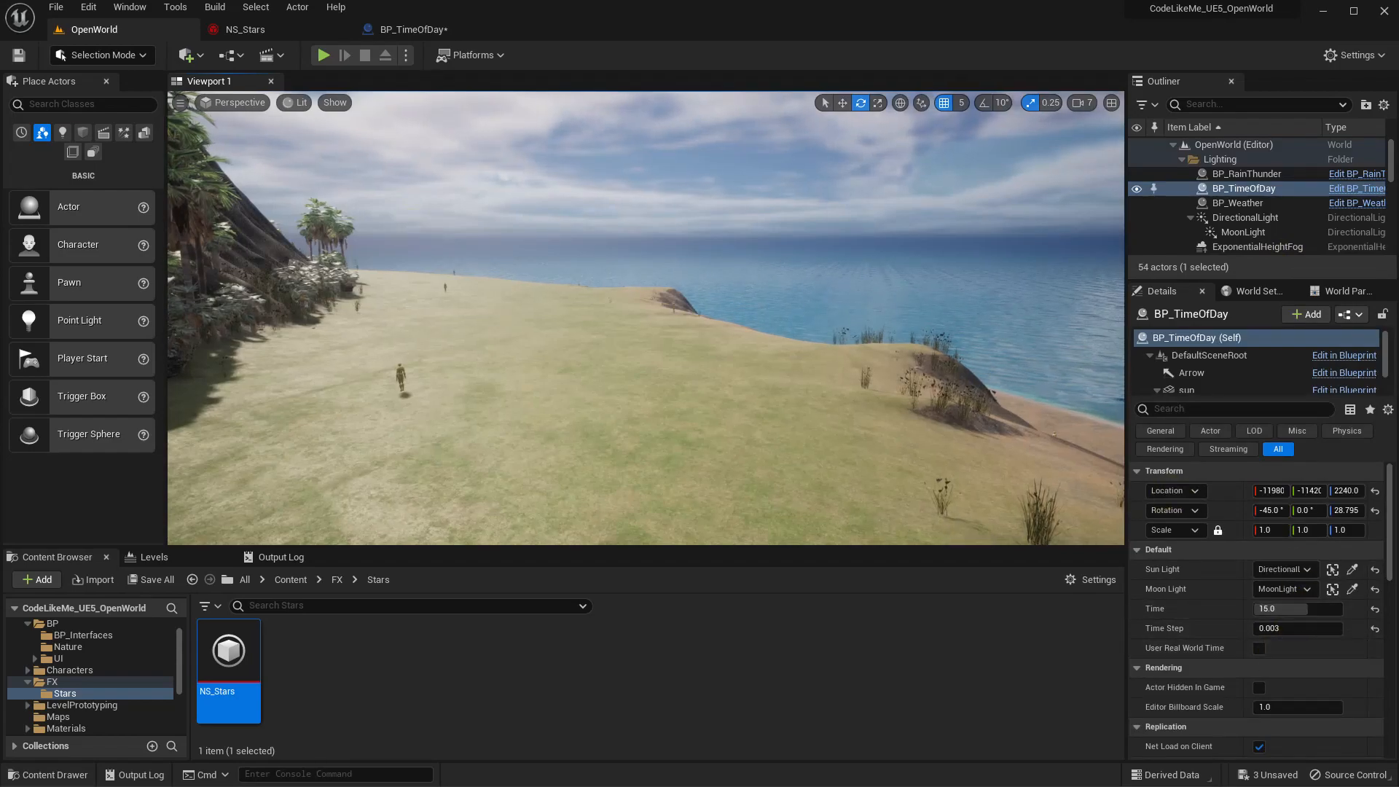
{"action": "right_click_drag", "start_coordinate": [436, 235], "coordinate": [436, 234]}
{"action": "key", "text": "F11"}
{"action": "key", "text": "alt+p"}
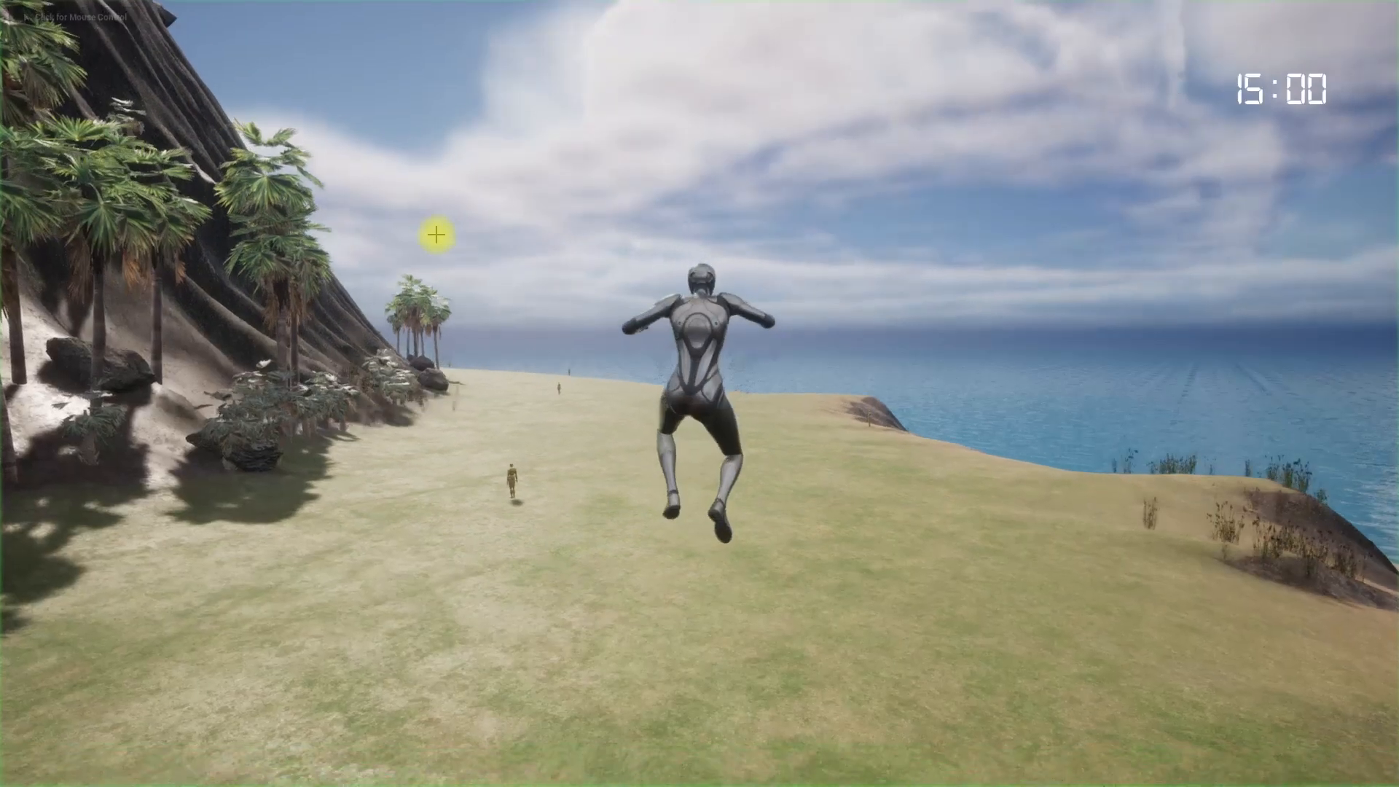
{"action": "key", "text": "w"}
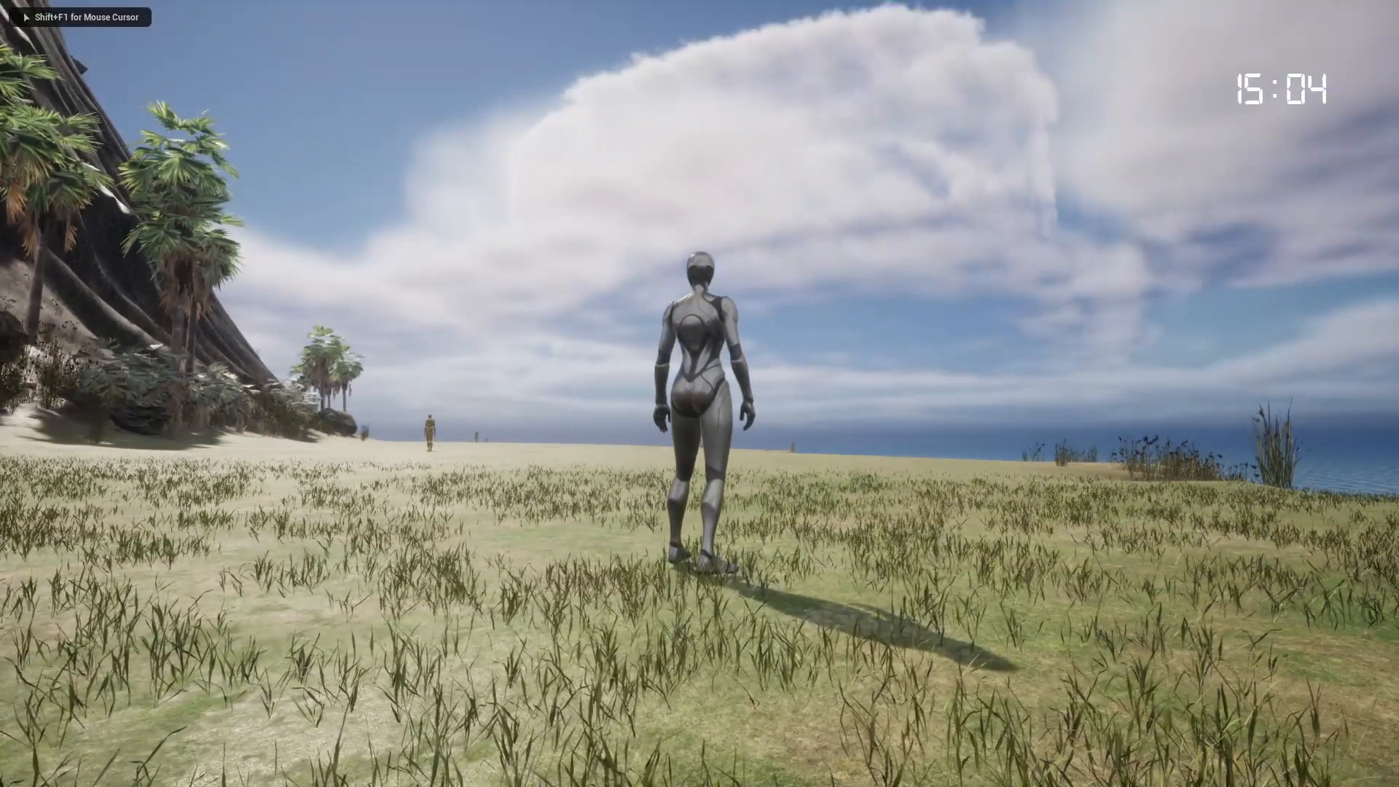